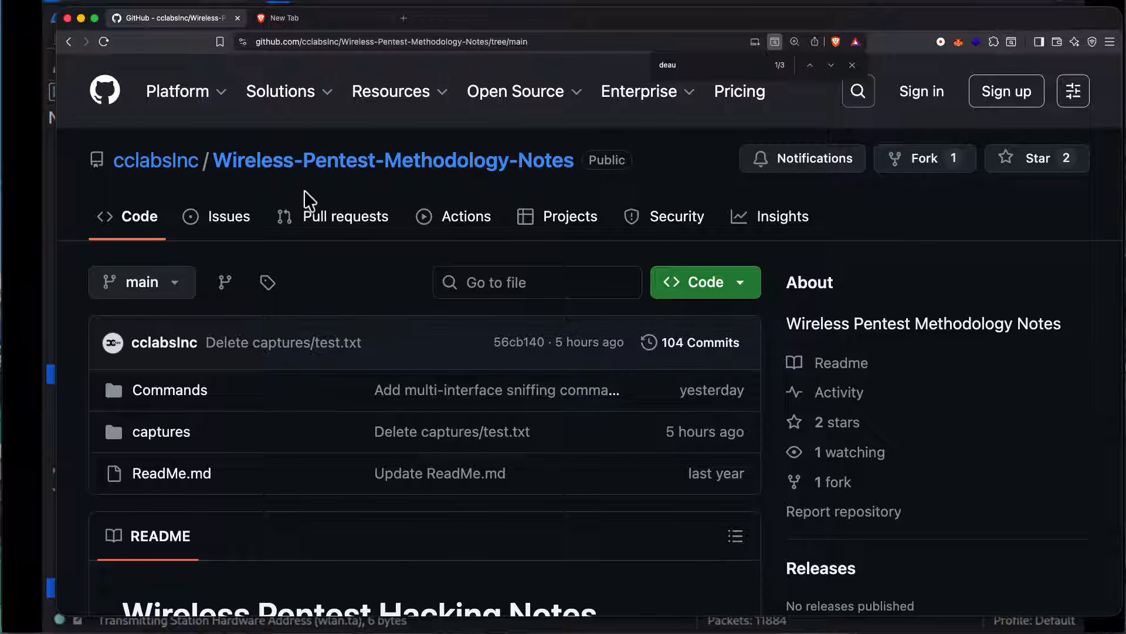
Step: View the captures folder of the Wireless-Pentest-Methodology-Notes repository, then return to the repository's main page and look through its README
left_click(170, 433)
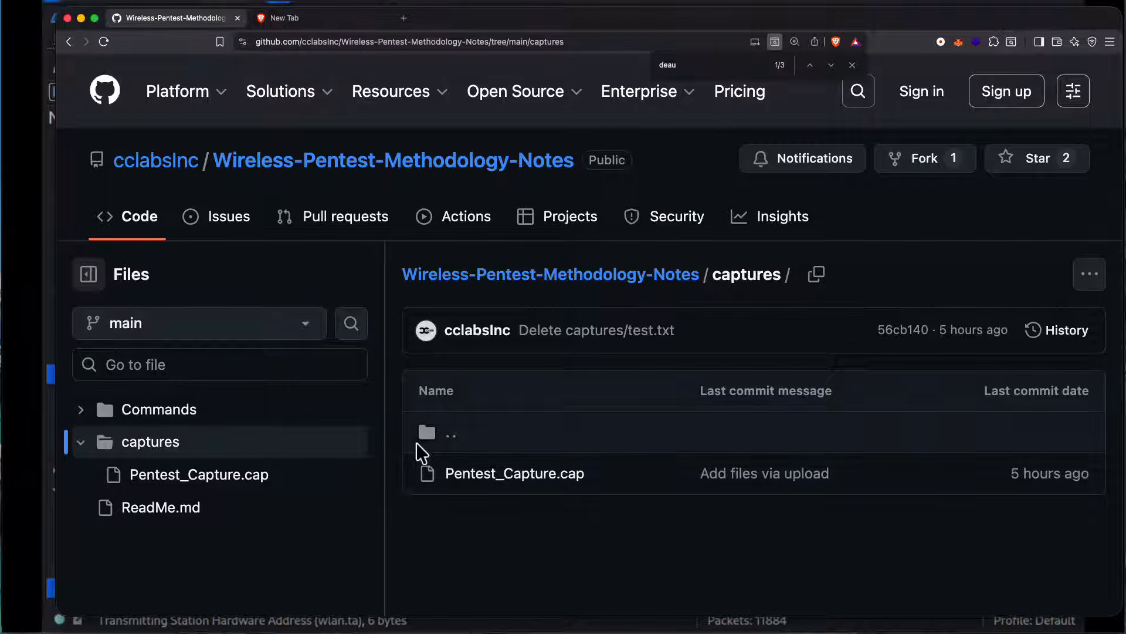
left_click(68, 41)
scroll(302, 301, "down", 10)
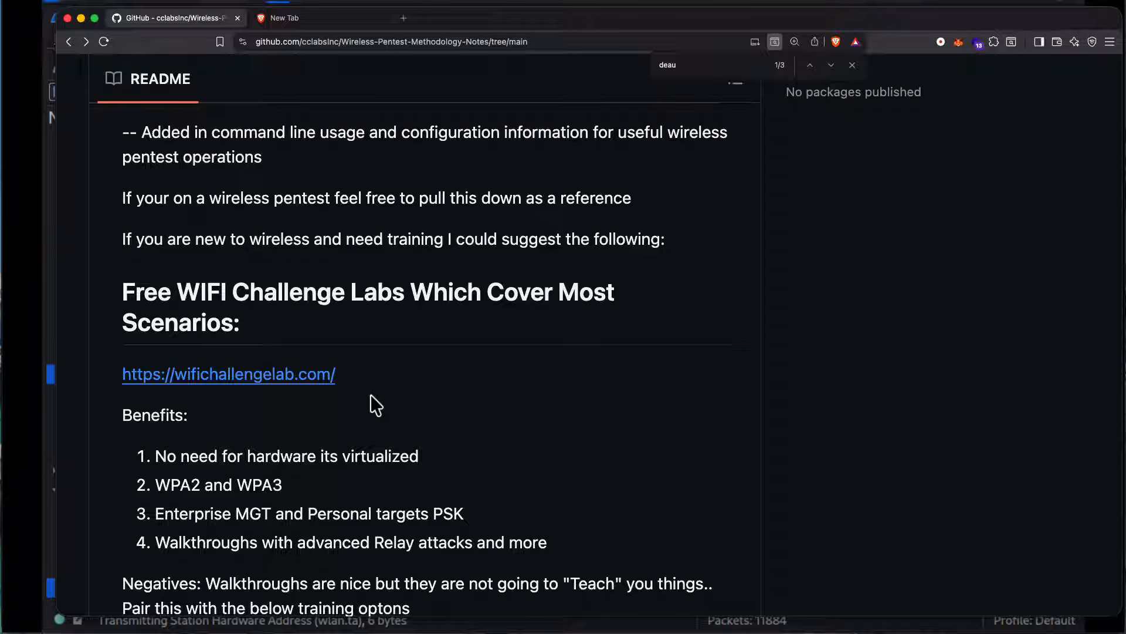
scroll(371, 394, "up", 10)
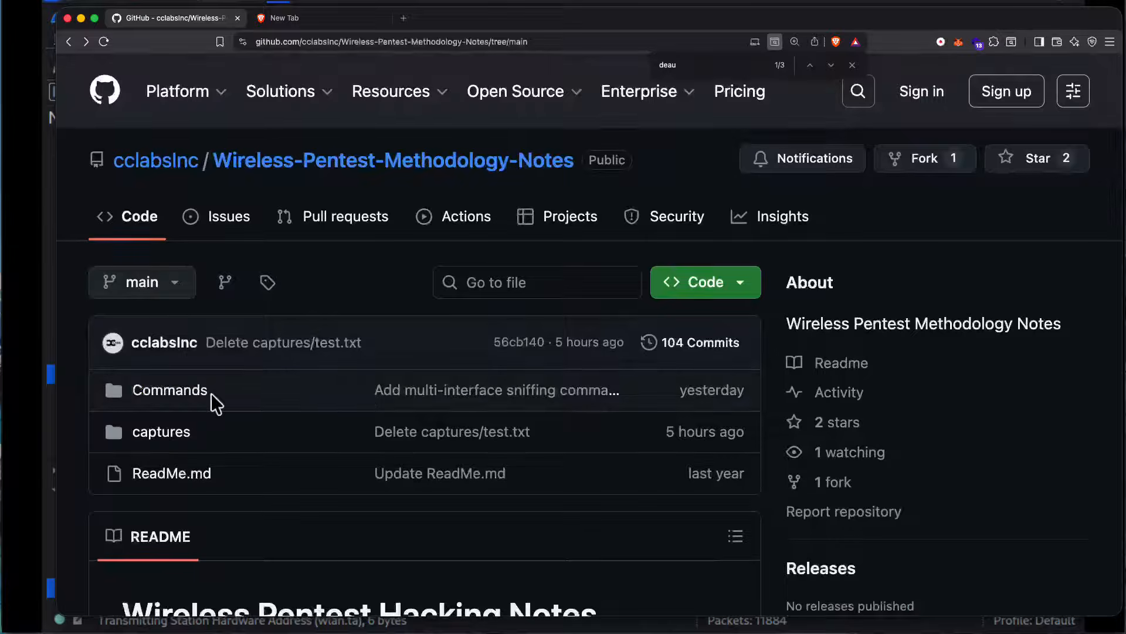
Step: Open the 03 WireShark Filters file in the Commands folder and look through its list of wireless display filters
left_click(209, 392)
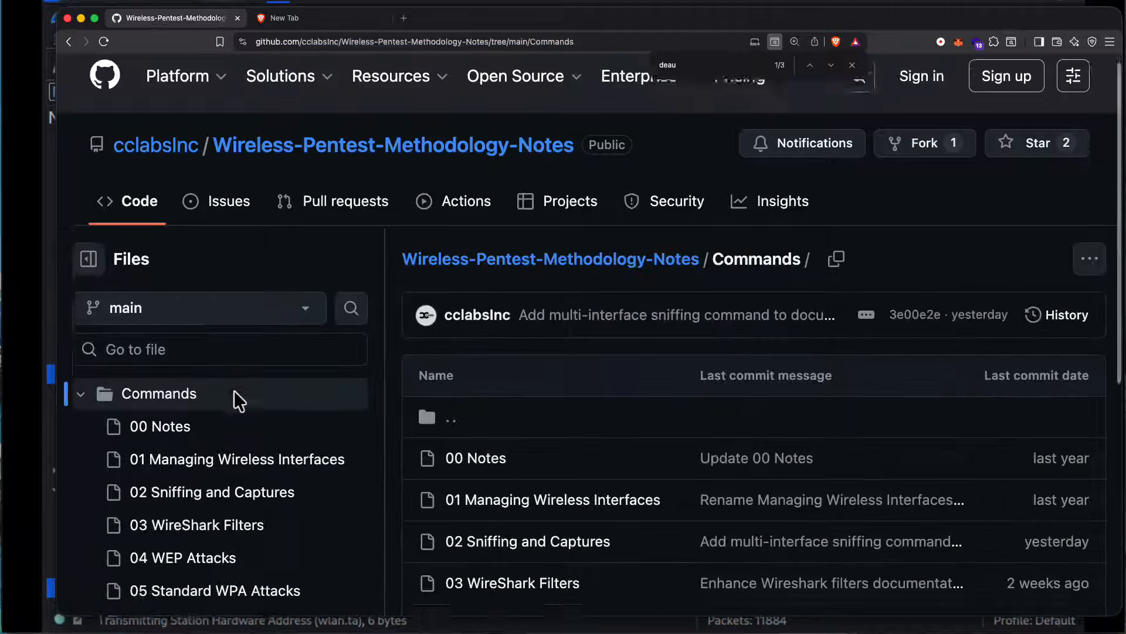
scroll(233, 389, "down", 10)
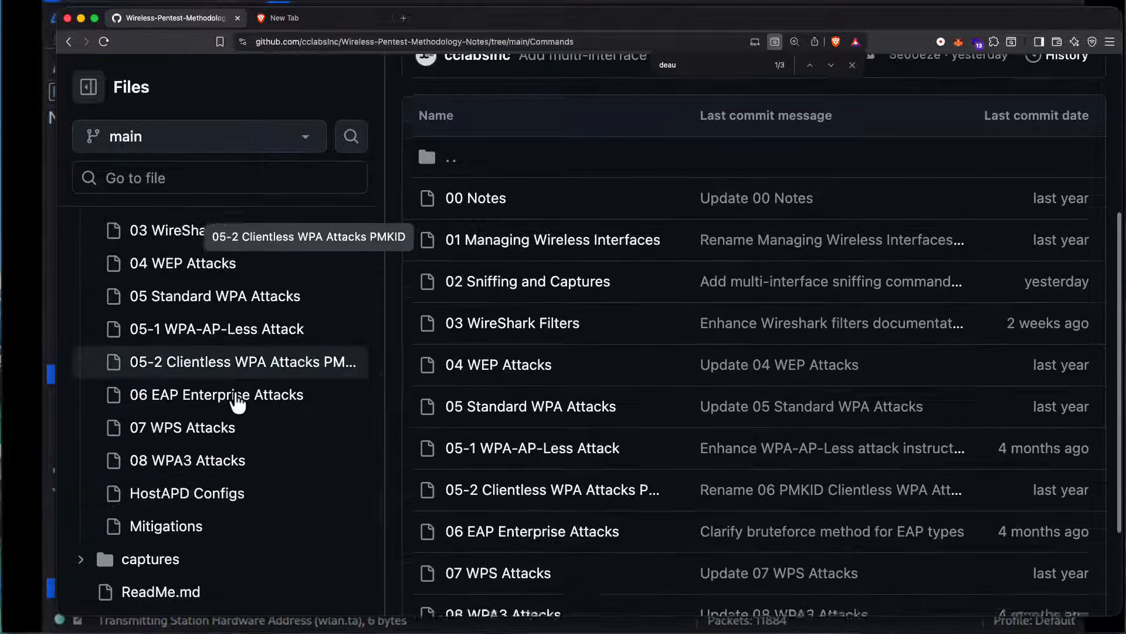
scroll(238, 399, "up", 4)
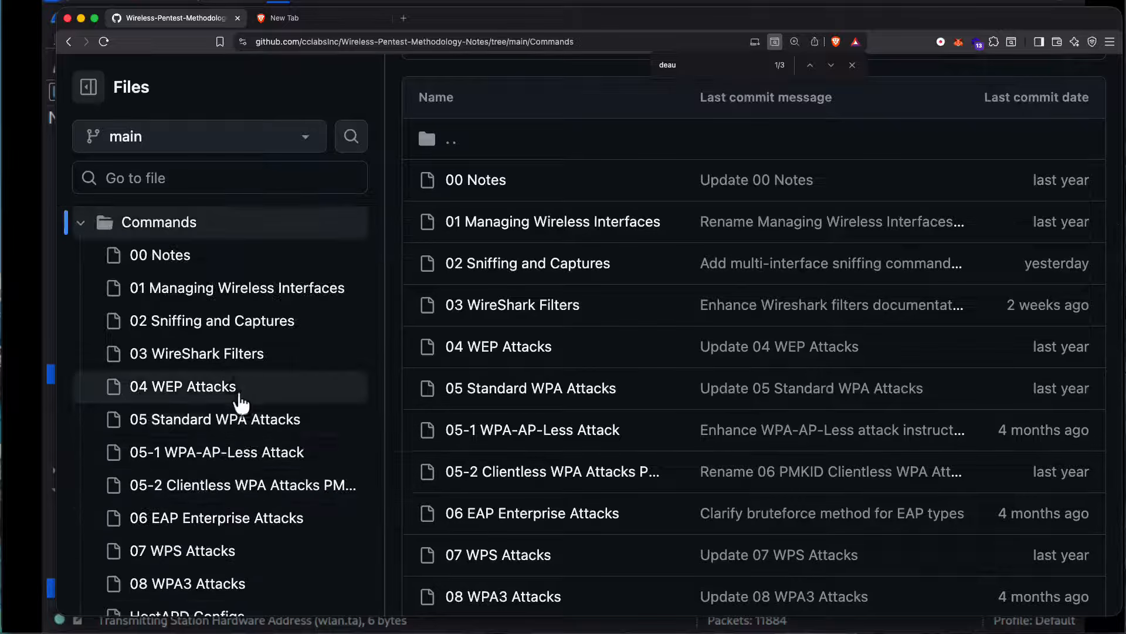
left_click(245, 365)
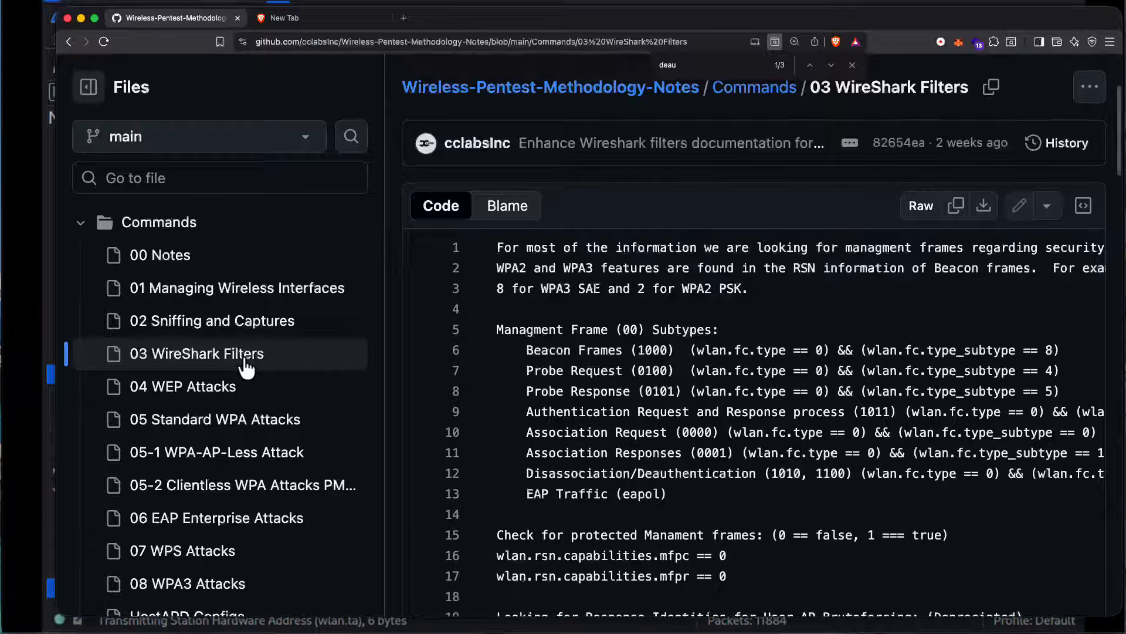
scroll(964, 465, "down", 10)
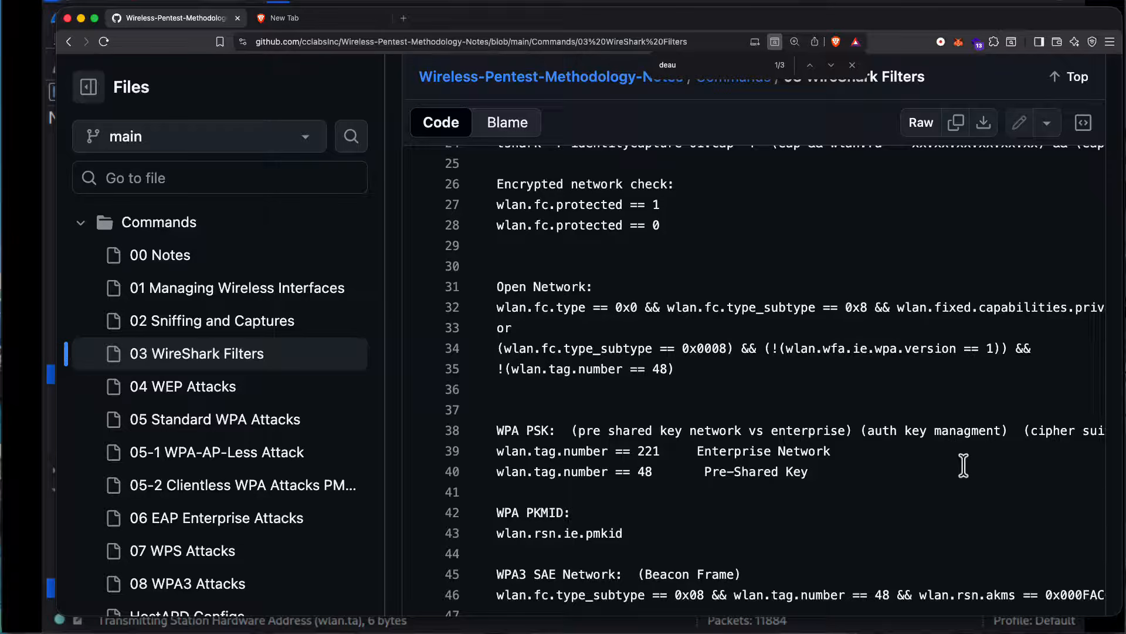
scroll(963, 465, "up", 12)
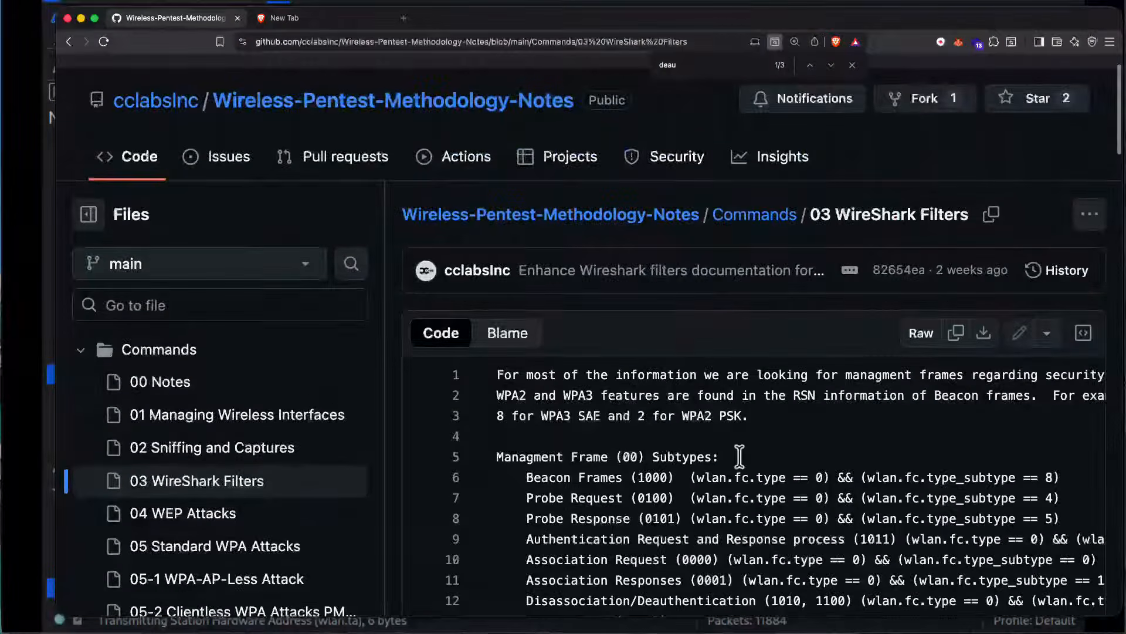
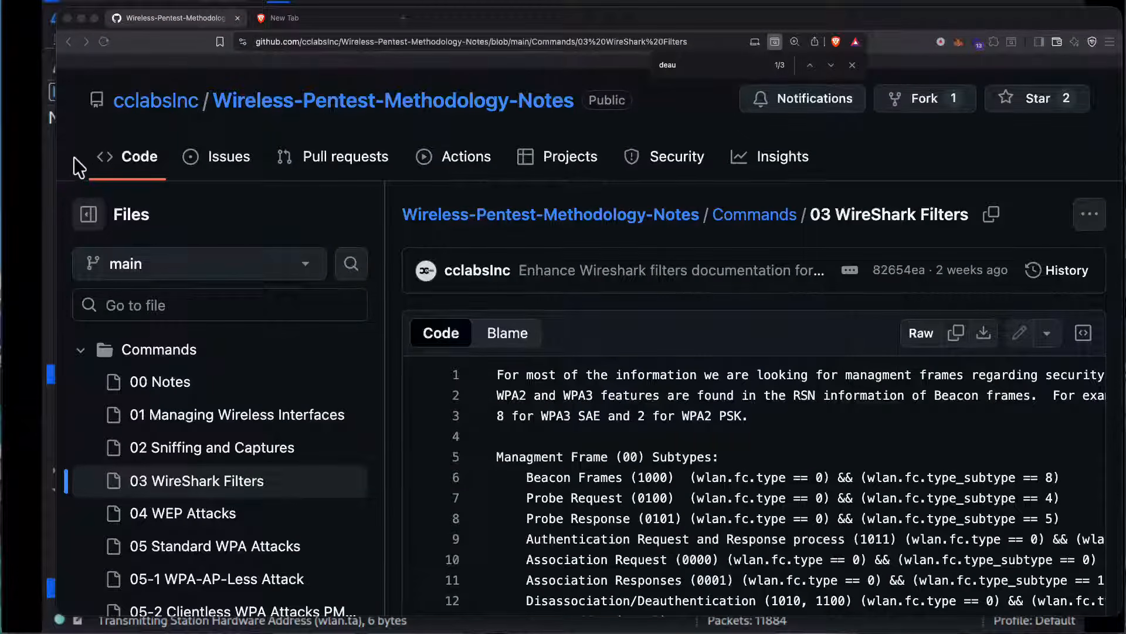
Step: Switch to Wireshark and browse the packets in Pentest_Capture.cap, inspecting a Data frame, a QoS Data frame and a Probe Request
left_click(51, 170)
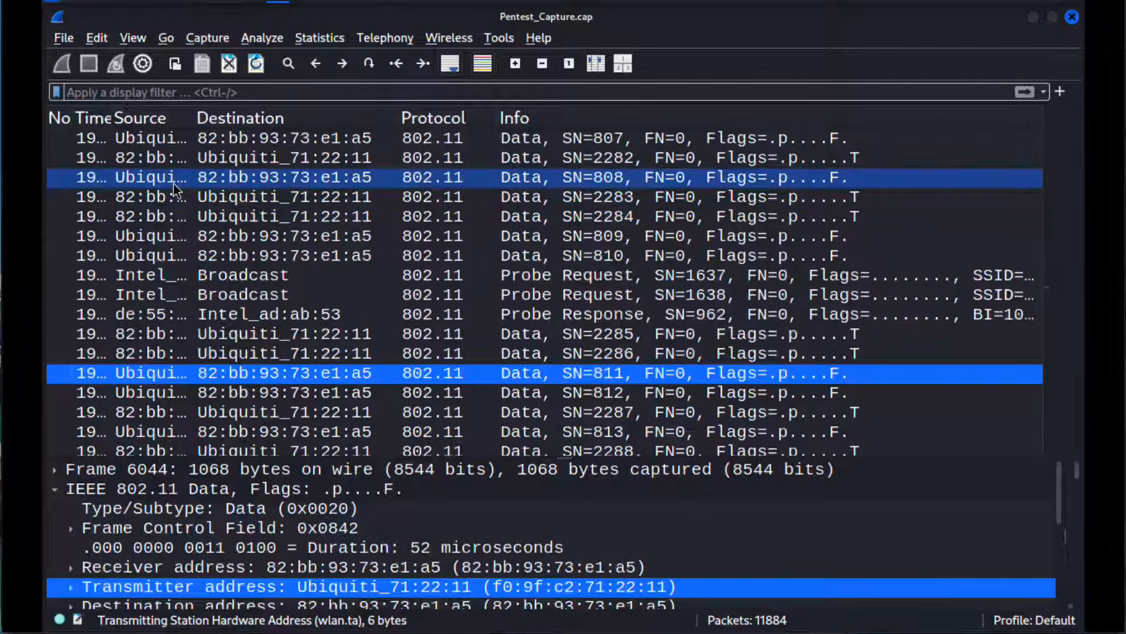
scroll(262, 198, "down", 18)
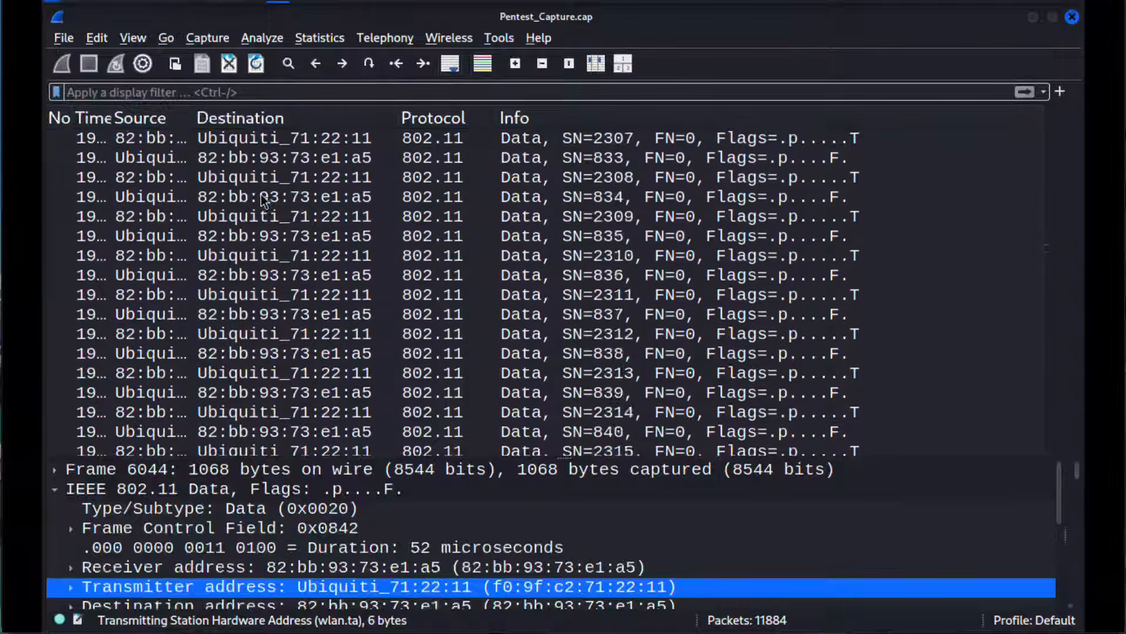
scroll(262, 199, "down", 14)
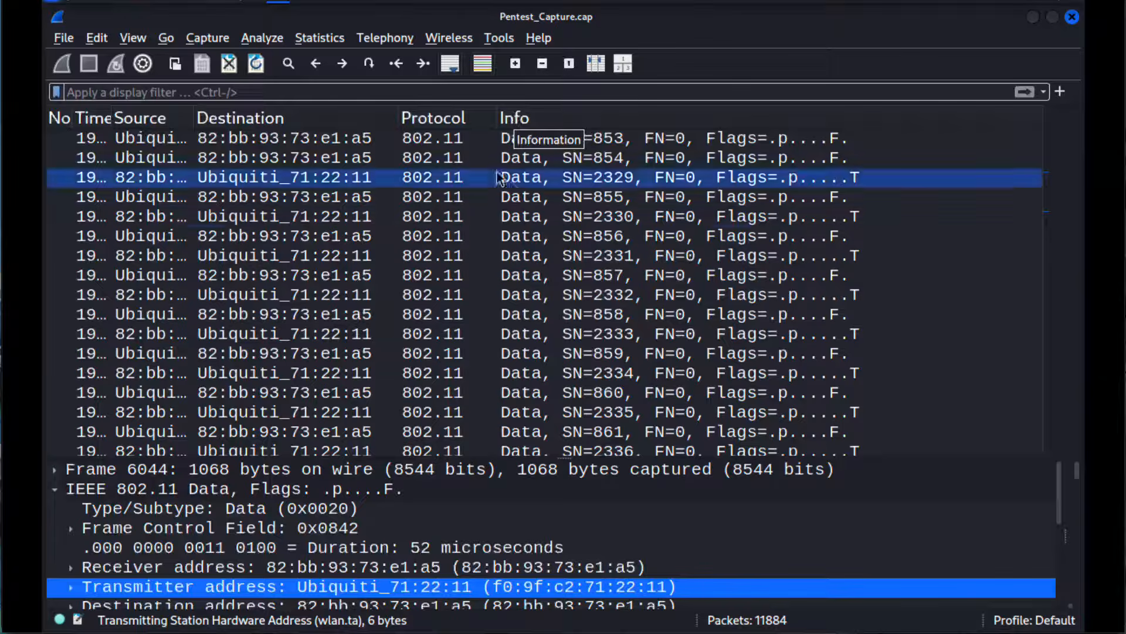
left_click(511, 220)
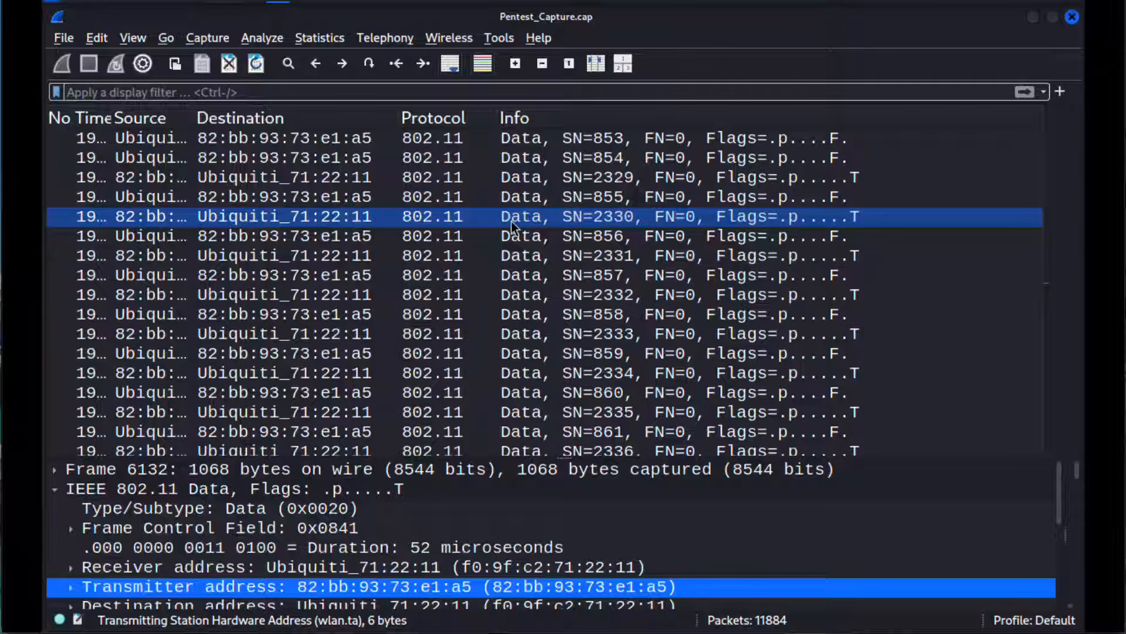
scroll(512, 221, "down", 10)
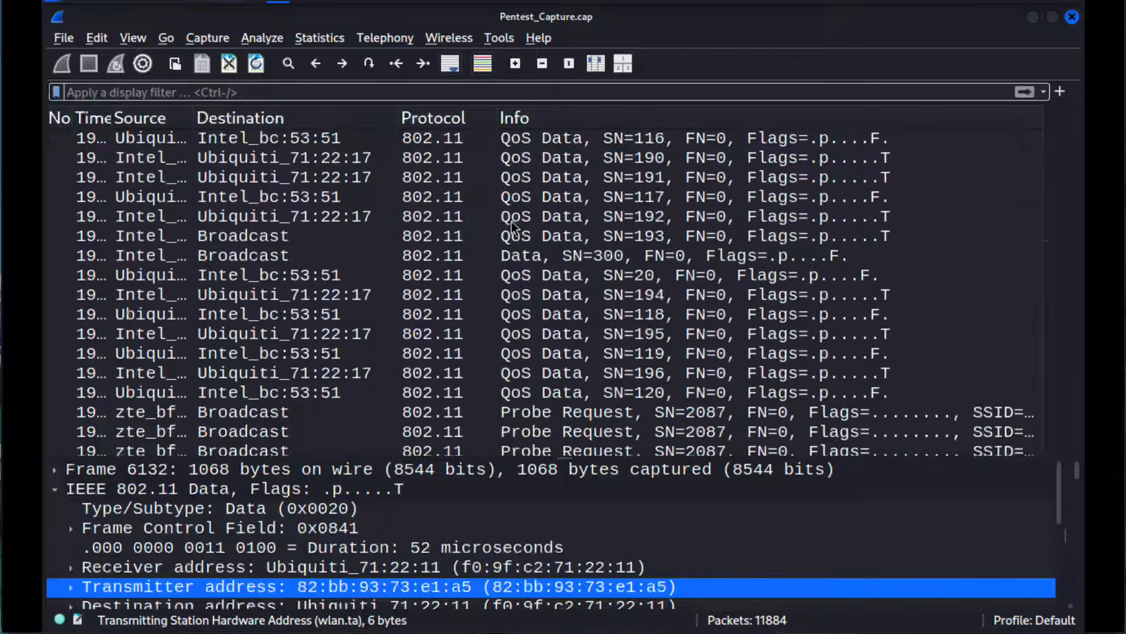
left_click(546, 325)
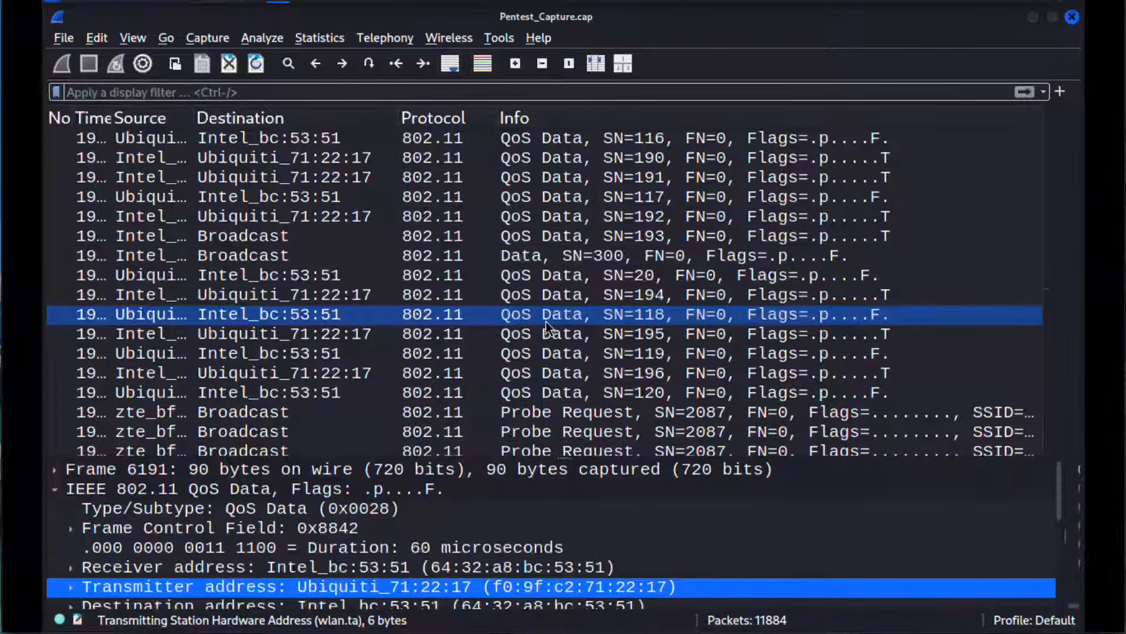
left_click_drag(546, 322, 529, 410)
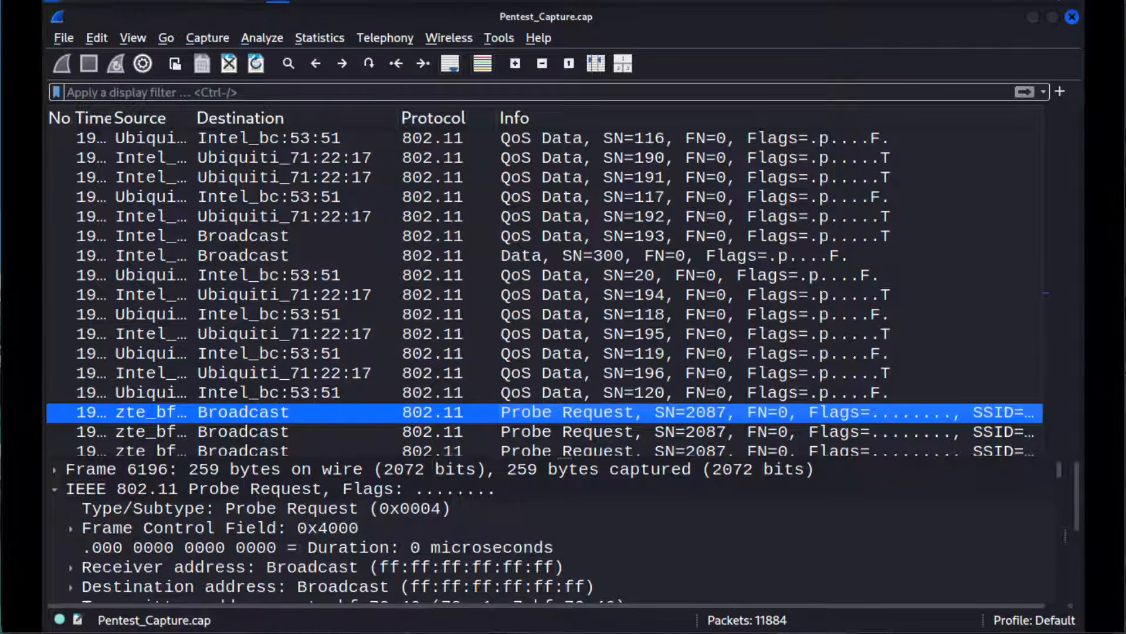
Step: Return to the 03 WireShark Filters notes in the browser and examine the Frame Type/Subtype filter table, including the management and control frame entries
key("super+Tab")
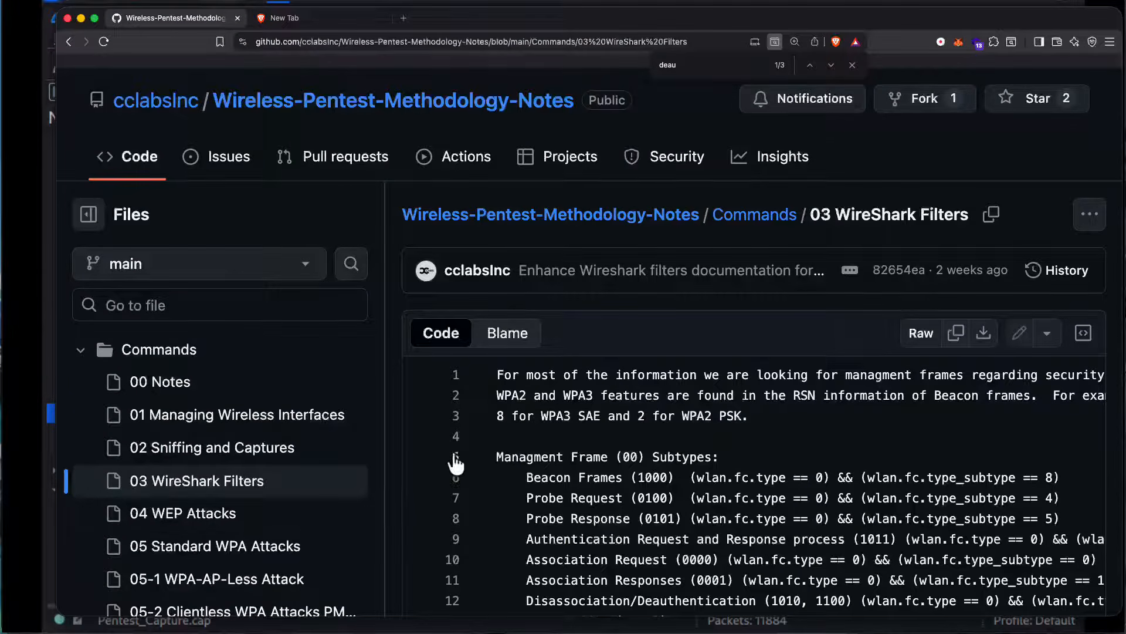
scroll(456, 463, "down", 2)
scroll(456, 463, "down", 15)
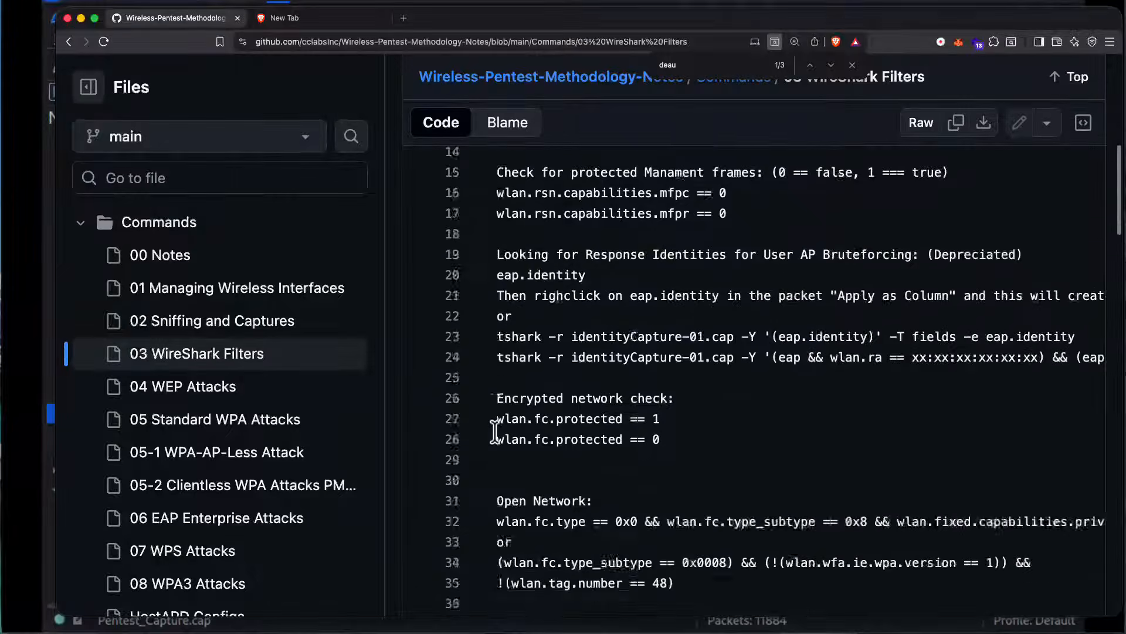
scroll(495, 432, "down", 20)
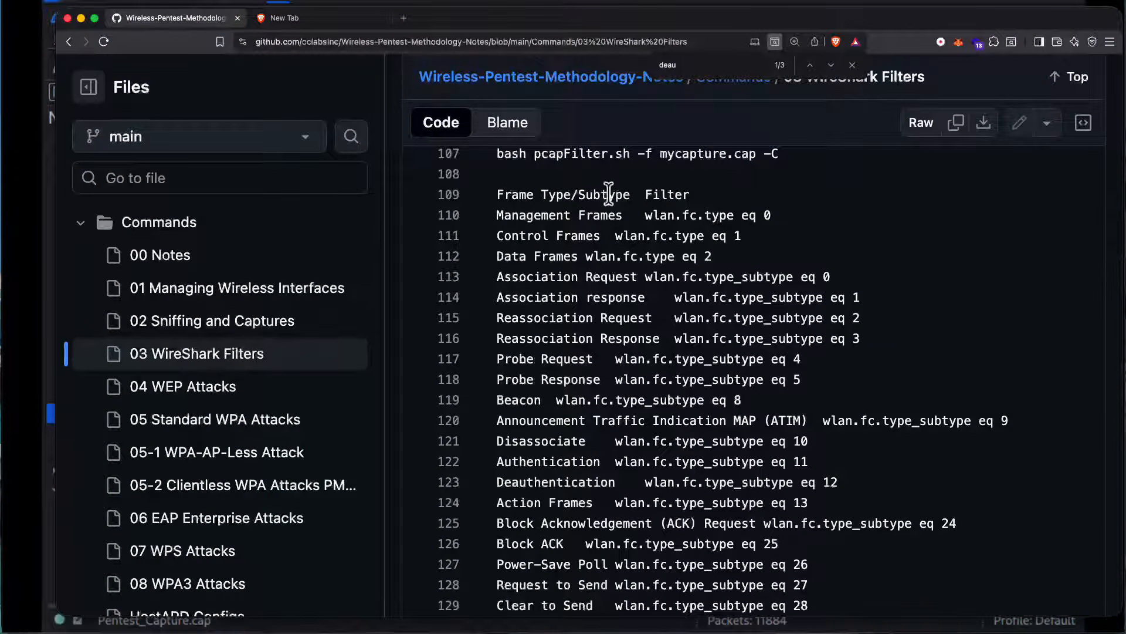
left_click_drag(689, 195, 653, 194)
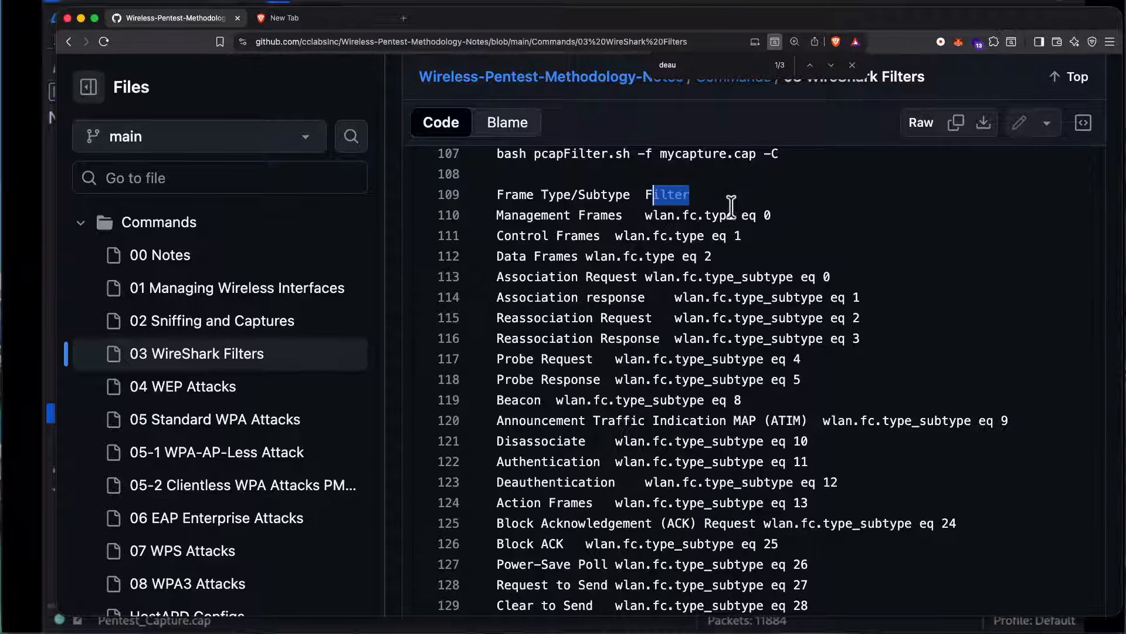
scroll(729, 241, "down", 2)
scroll(729, 240, "up", 1)
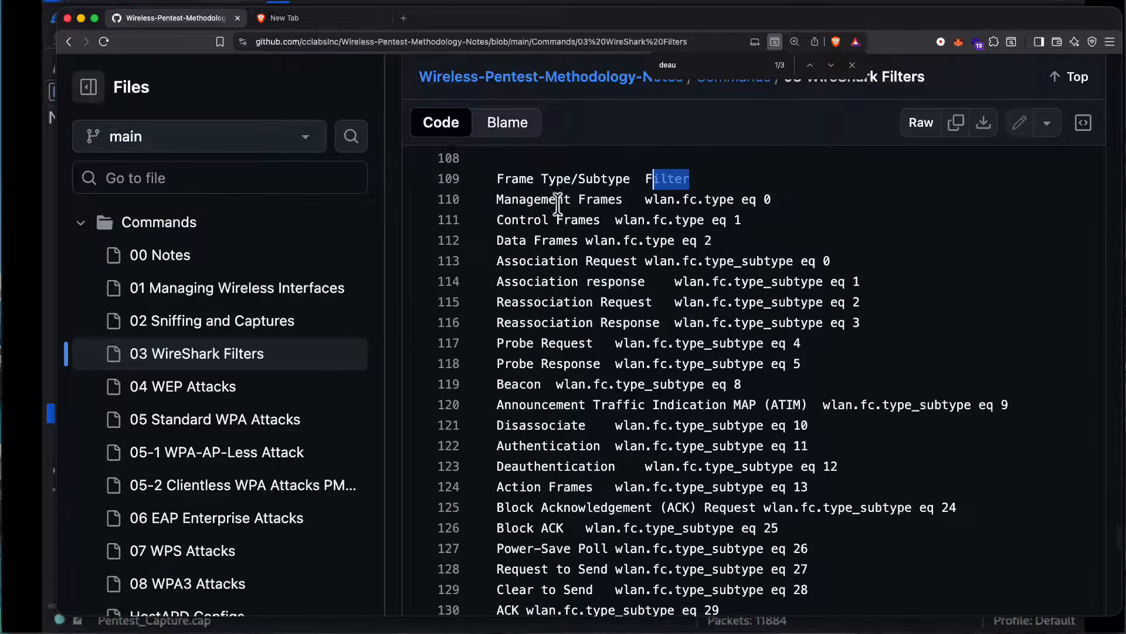
left_click_drag(616, 199, 512, 202)
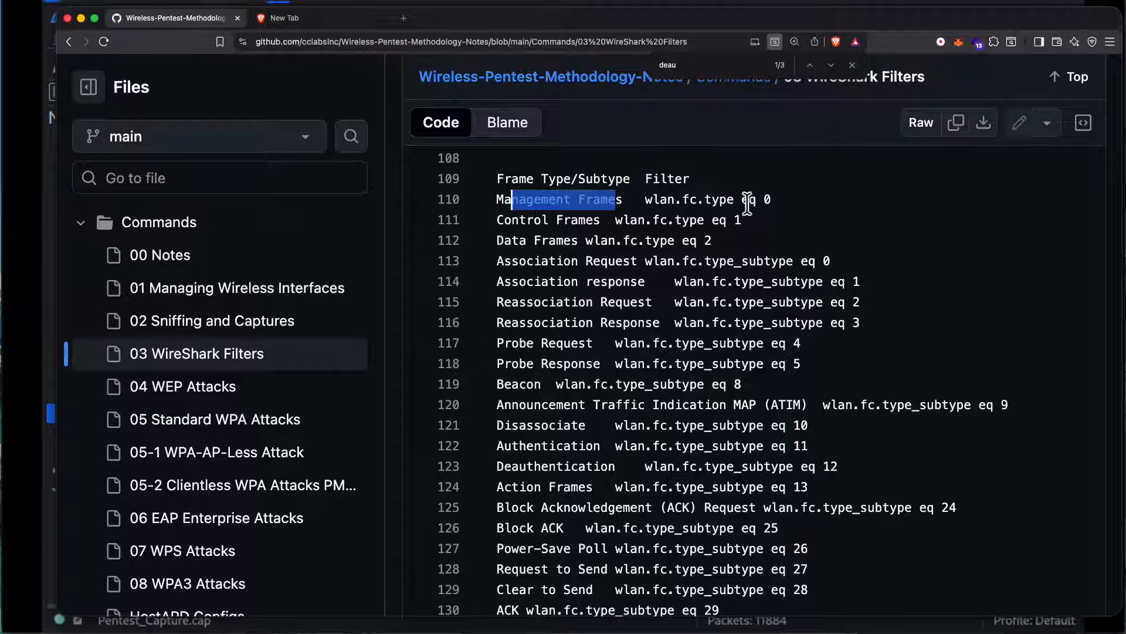
scroll(771, 203, "right", 1)
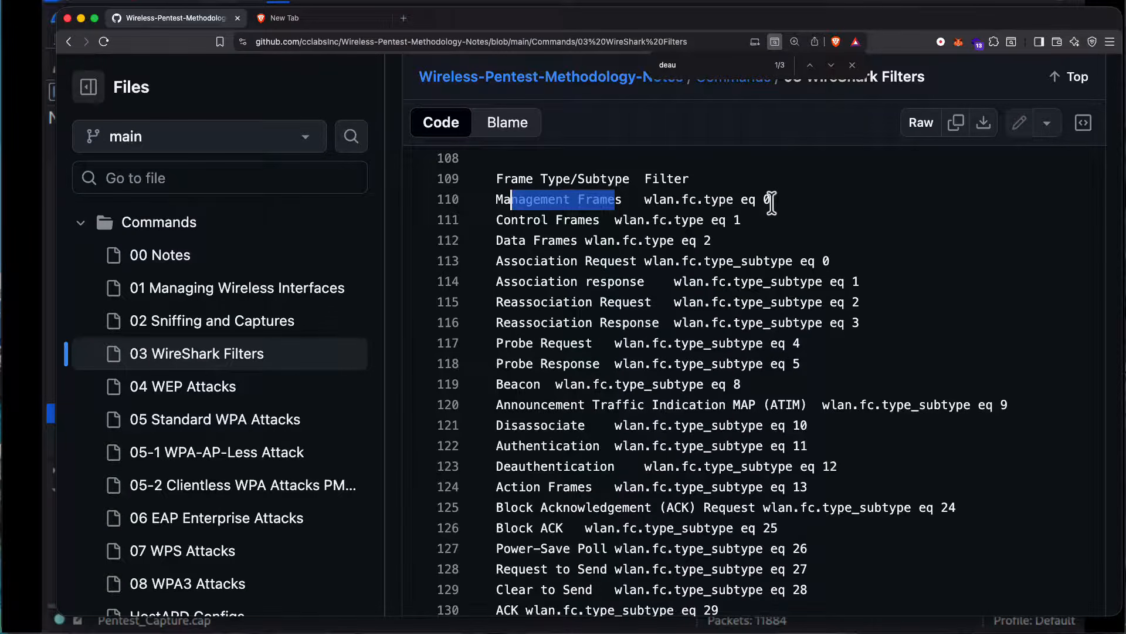
left_click(584, 221)
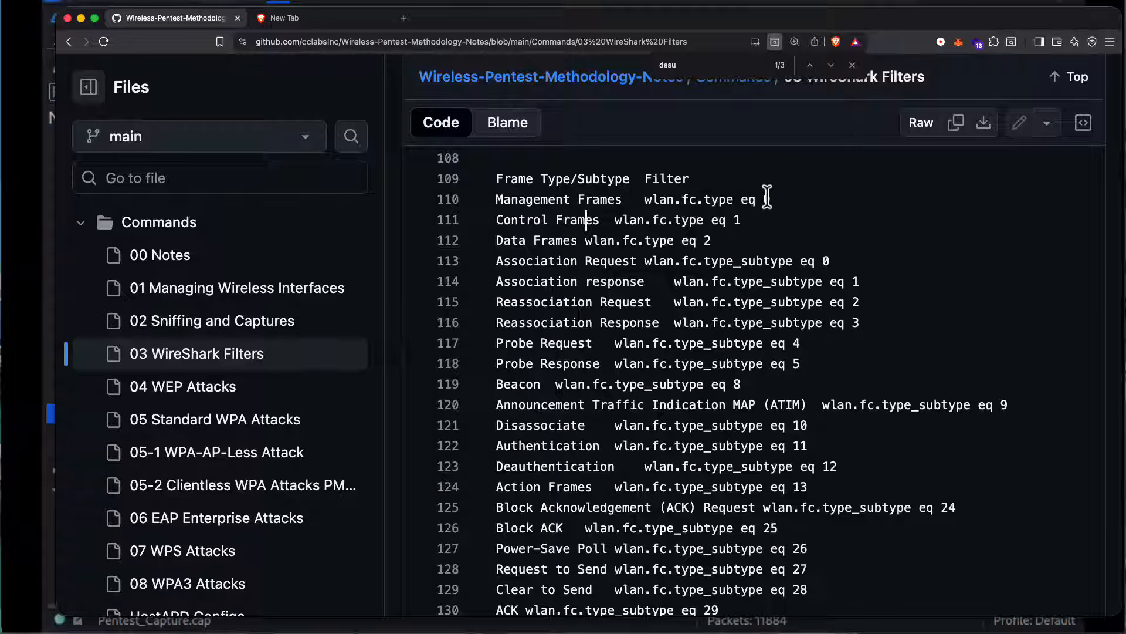
Step: Copy the Management Frames filter from the notes and apply wlan.fc.type eq 0 as the display filter in Wireshark
left_click_drag(769, 200, 648, 199)
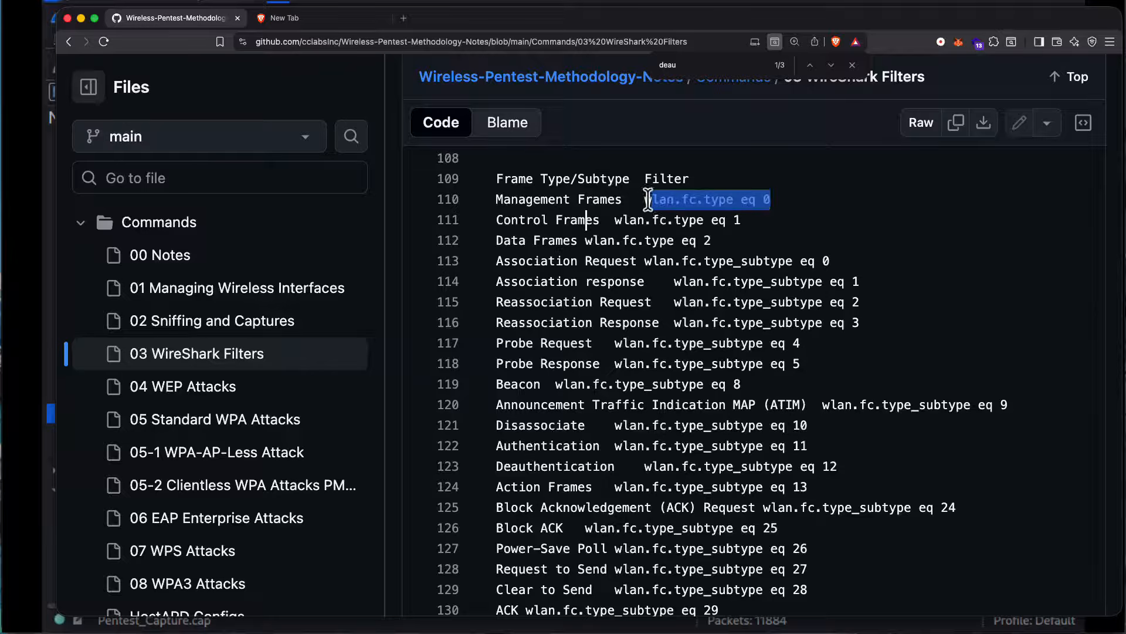
right_click(656, 200)
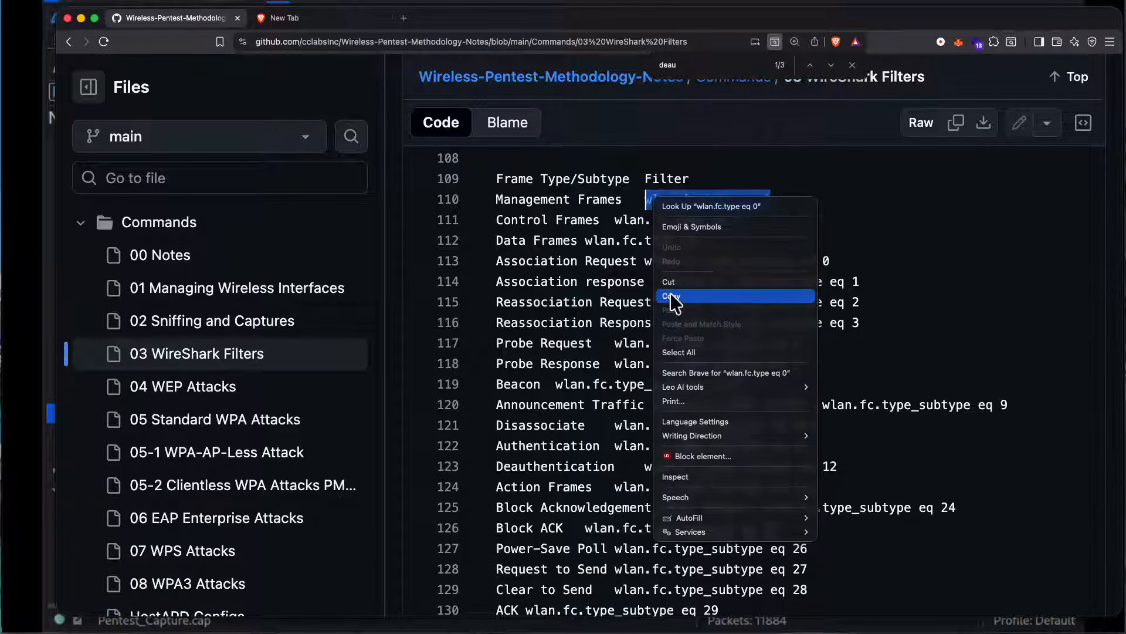
left_click(673, 296)
left_click(10, 146)
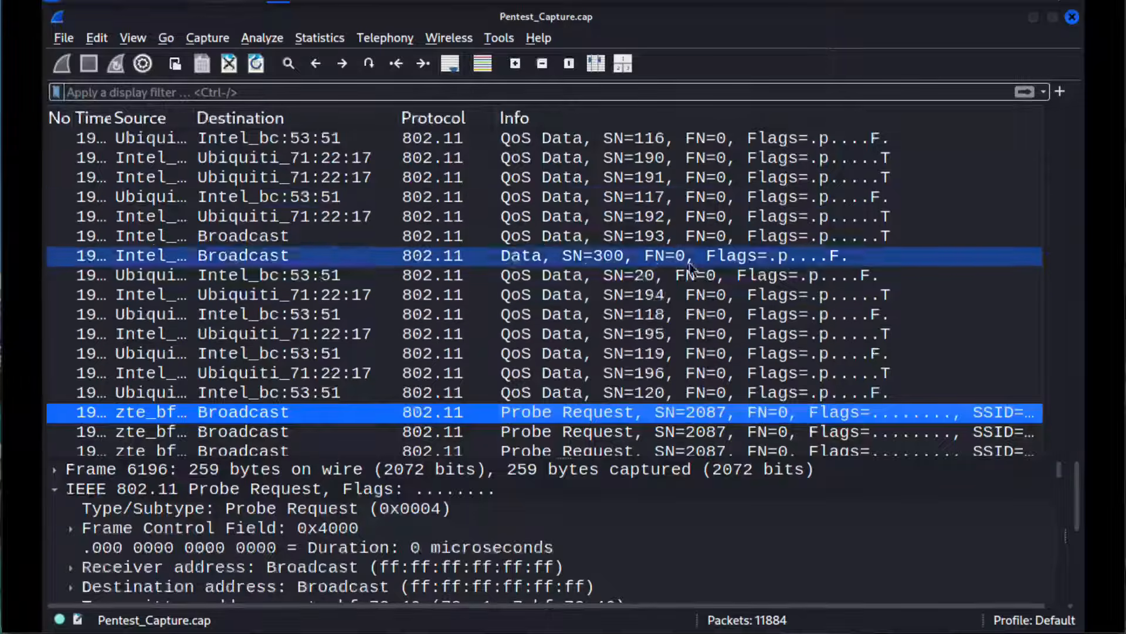
left_click(423, 91)
key("ctrl+v")
key("Return")
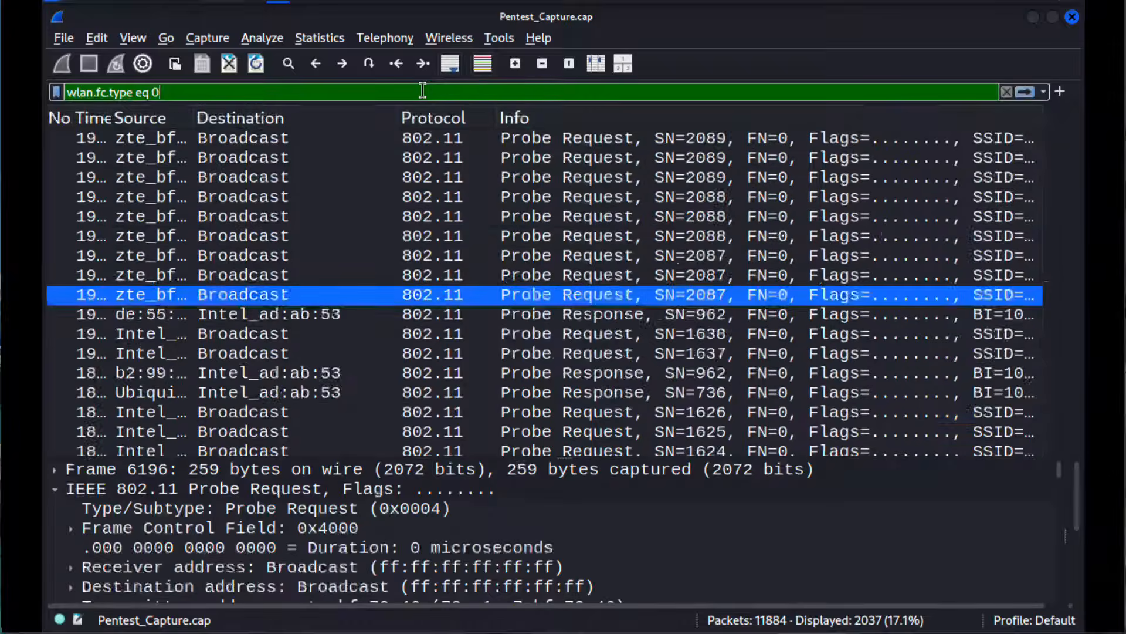
Step: Look through the filtered management frames, examining the Probe Request and Probe Response packets
scroll(462, 236, "down", 3)
scroll(462, 236, "down", 10)
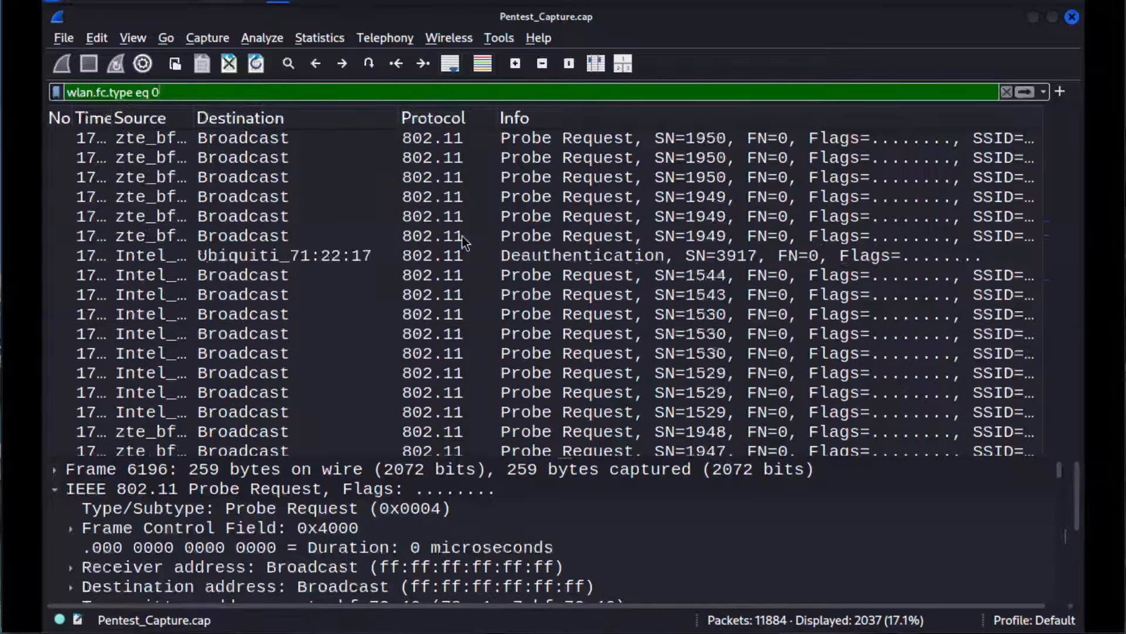
scroll(463, 236, "up", 5)
scroll(463, 236, "up", 15)
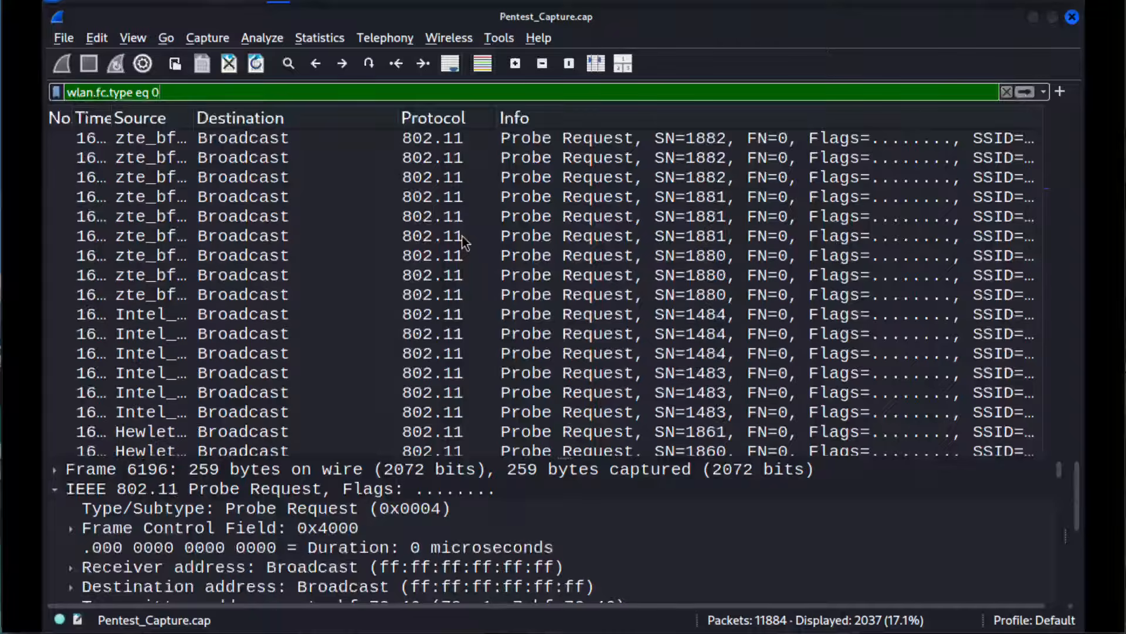
scroll(463, 236, "up", 5)
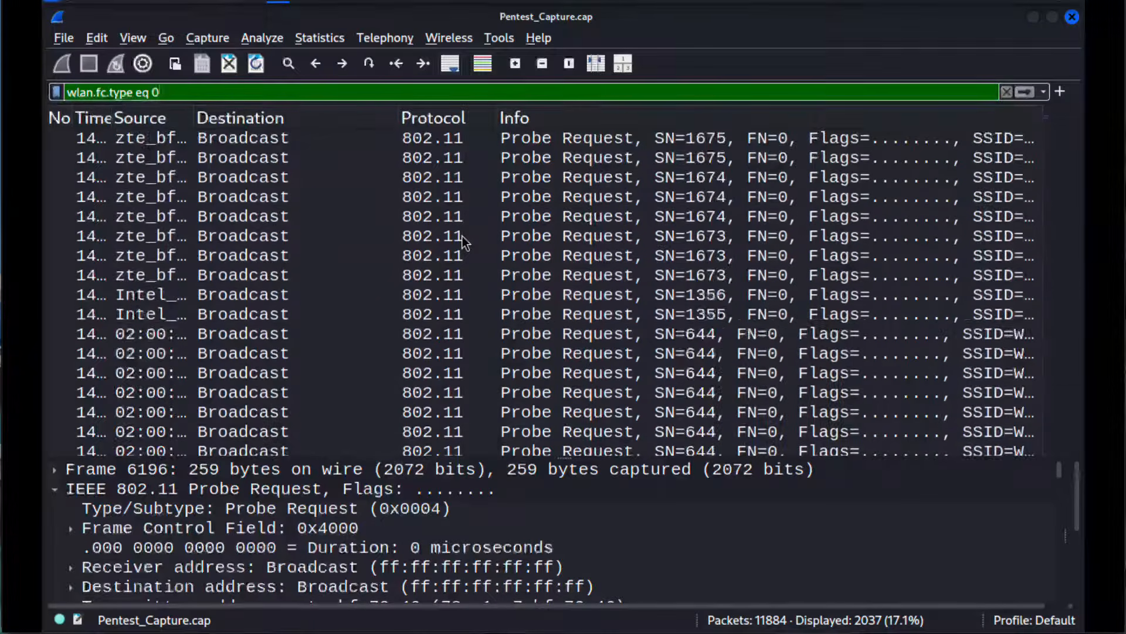
scroll(462, 236, "down", 5)
scroll(462, 235, "up", 15)
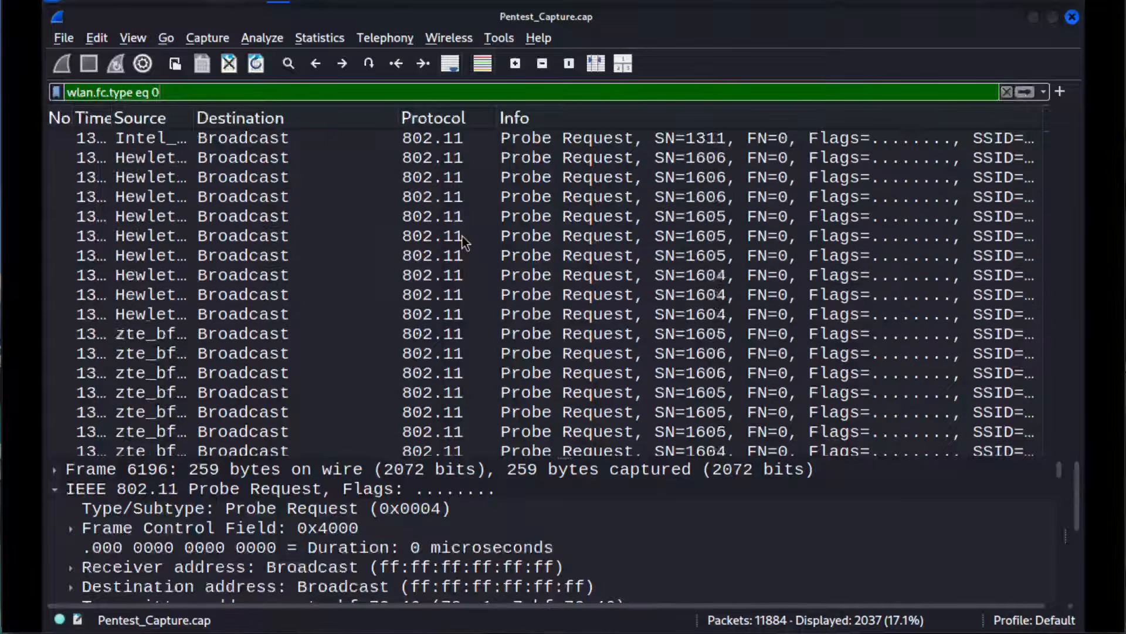
scroll(462, 236, "up", 20)
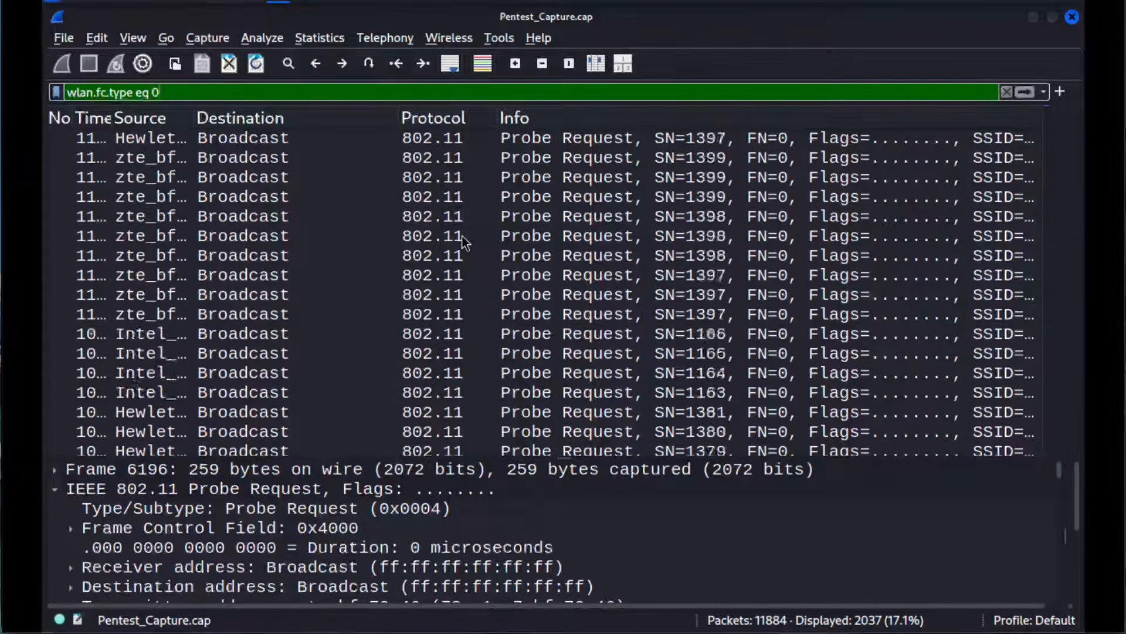
scroll(491, 246, "up", 15)
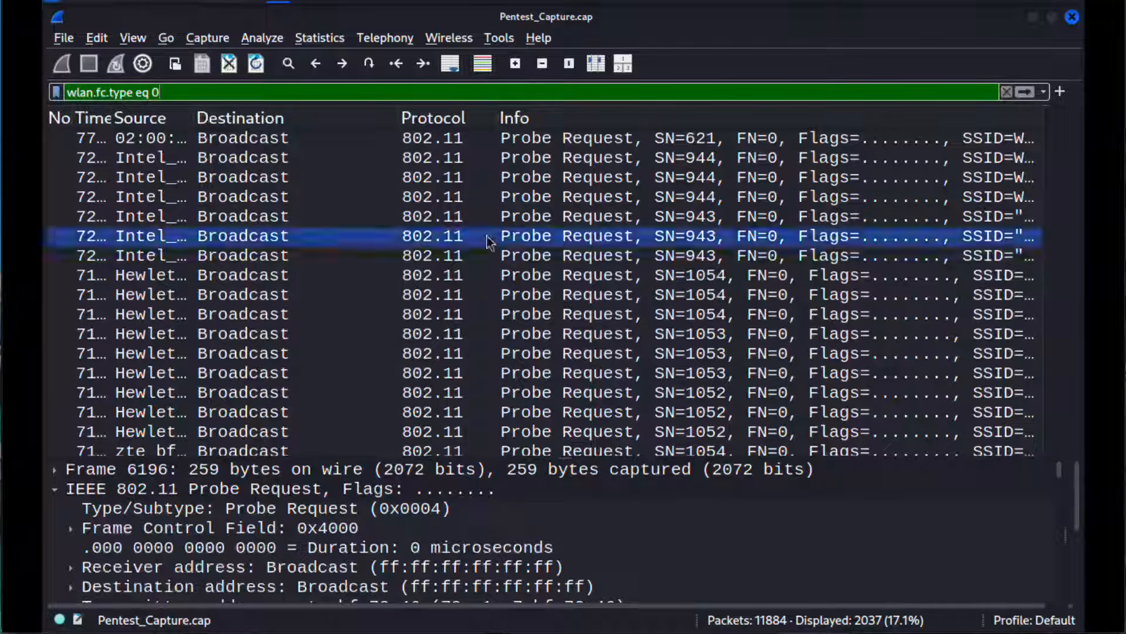
left_click(247, 138)
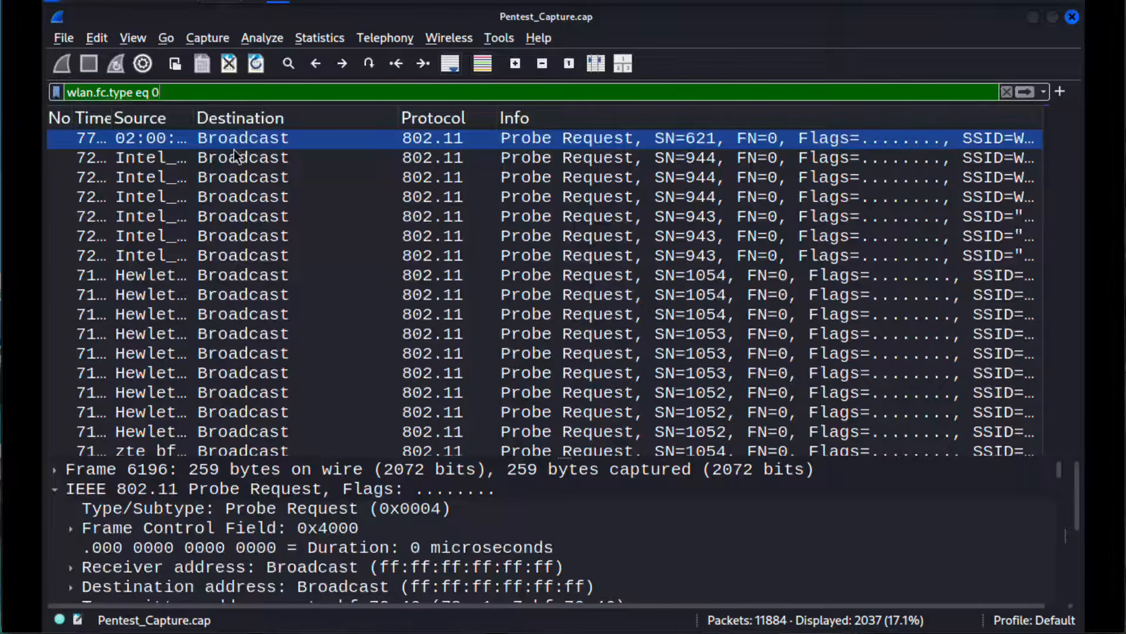
left_click(312, 225)
scroll(312, 224, "down", 5)
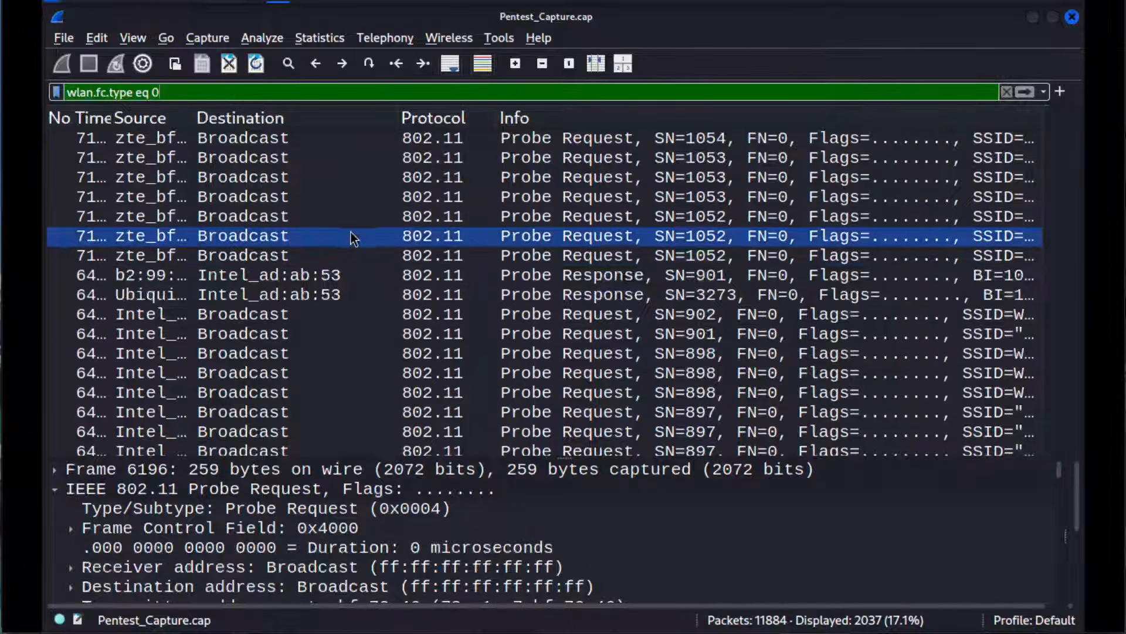
left_click(340, 275)
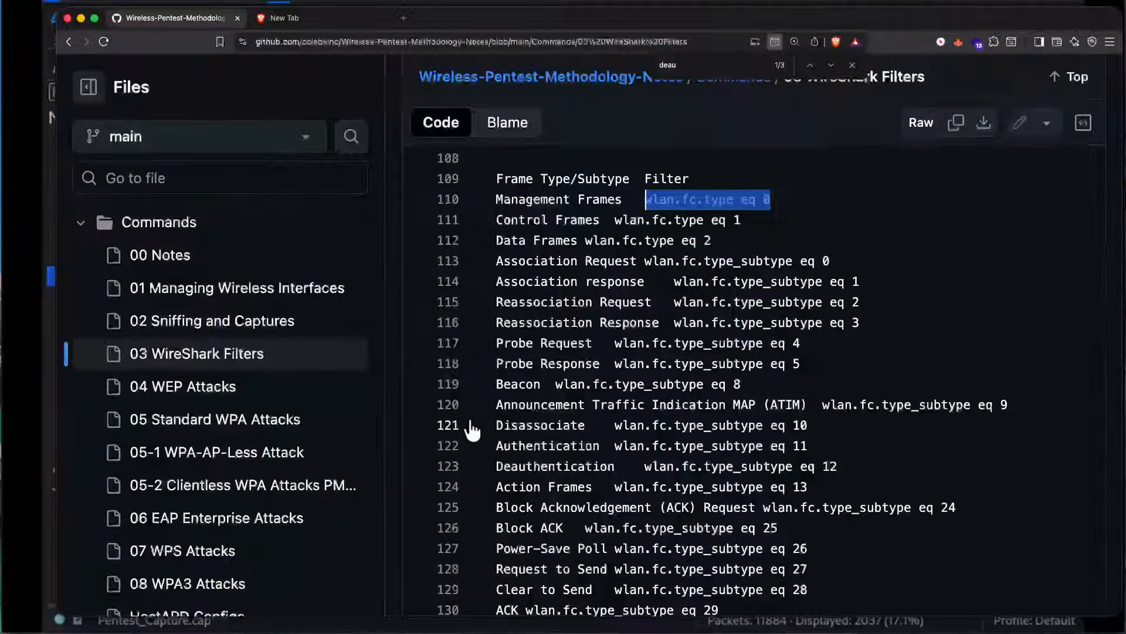
Step: In the browser's filter notes, review the check for protected management frames, its 0/1 meaning and the mfpc and mfpr filters
scroll(646, 305, "up", 10)
scroll(688, 307, "up", 11)
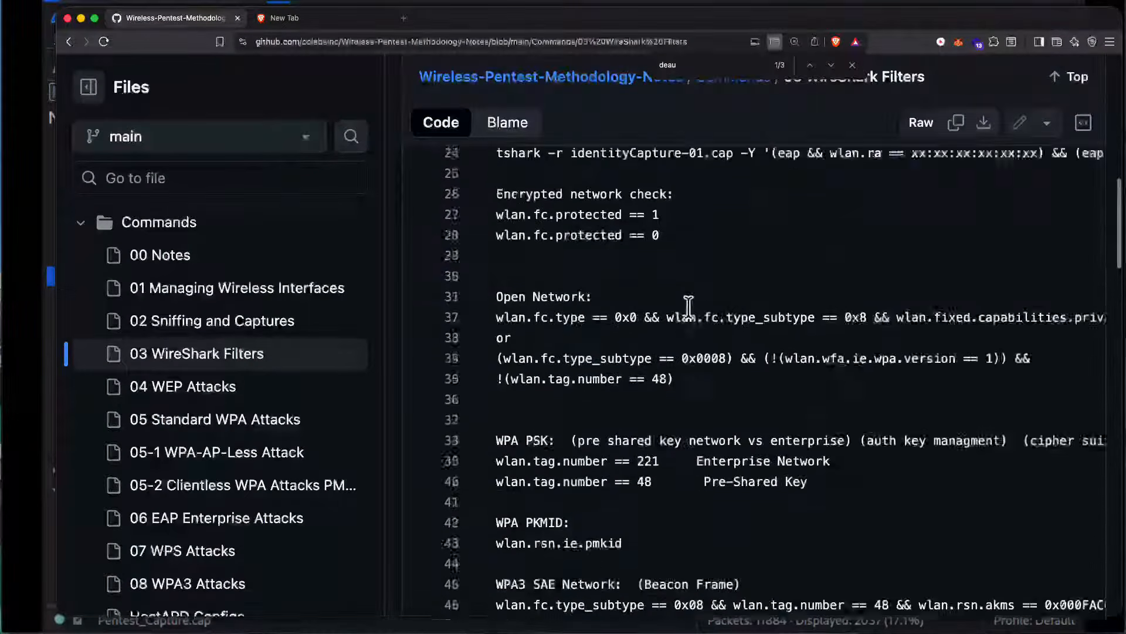
scroll(688, 306, "up", 4)
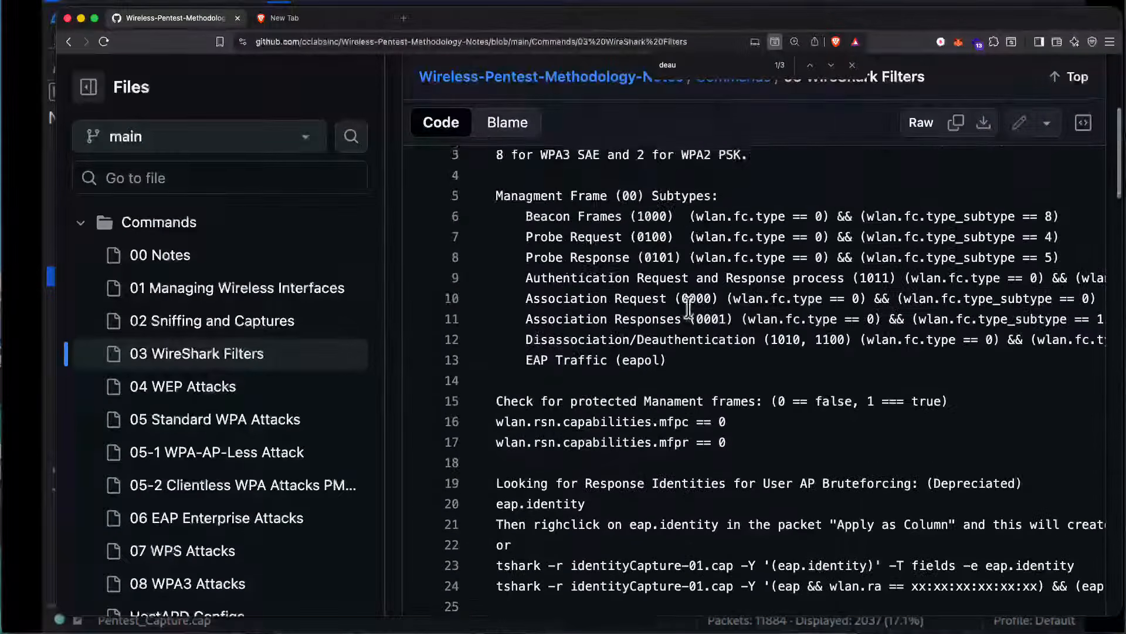
left_click_drag(566, 431, 782, 427)
left_click(781, 429)
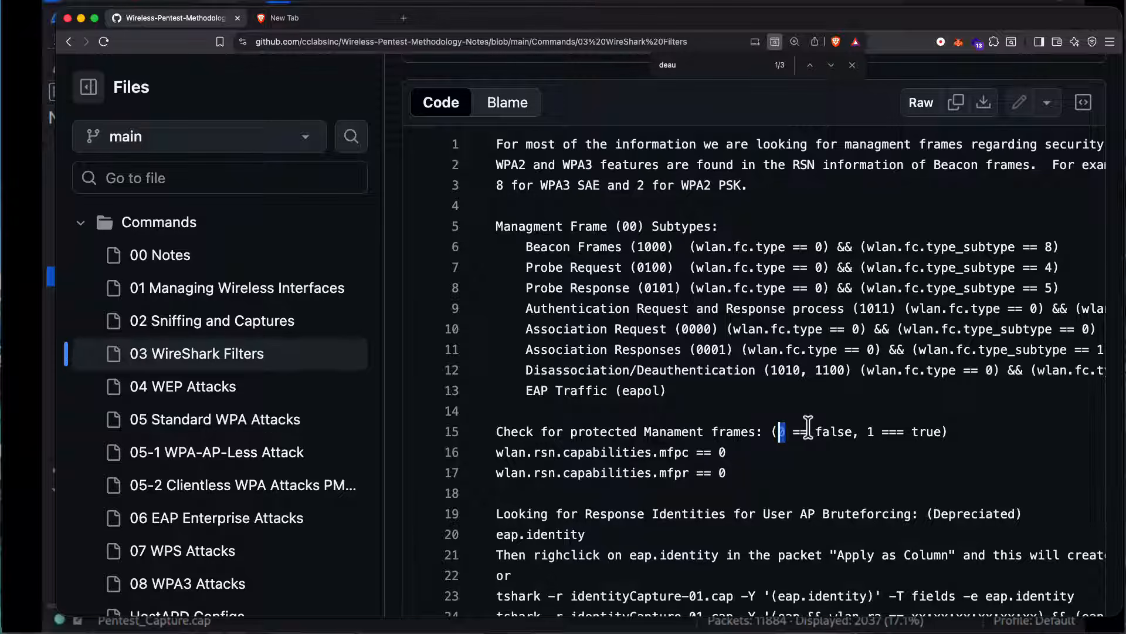
left_click_drag(883, 433, 864, 434)
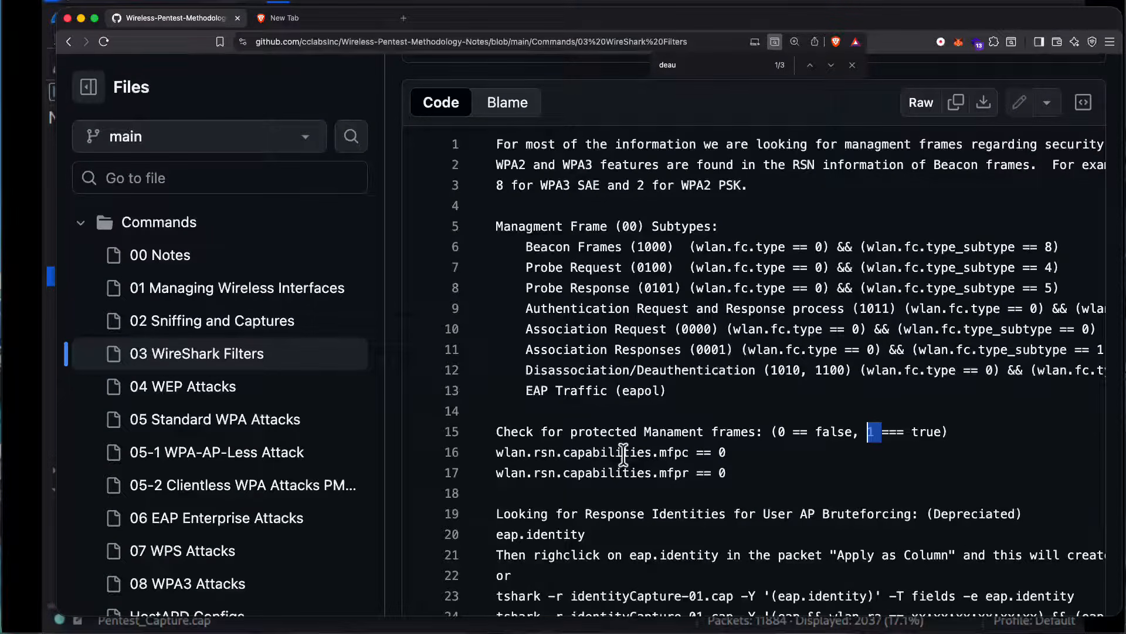
left_click(690, 453)
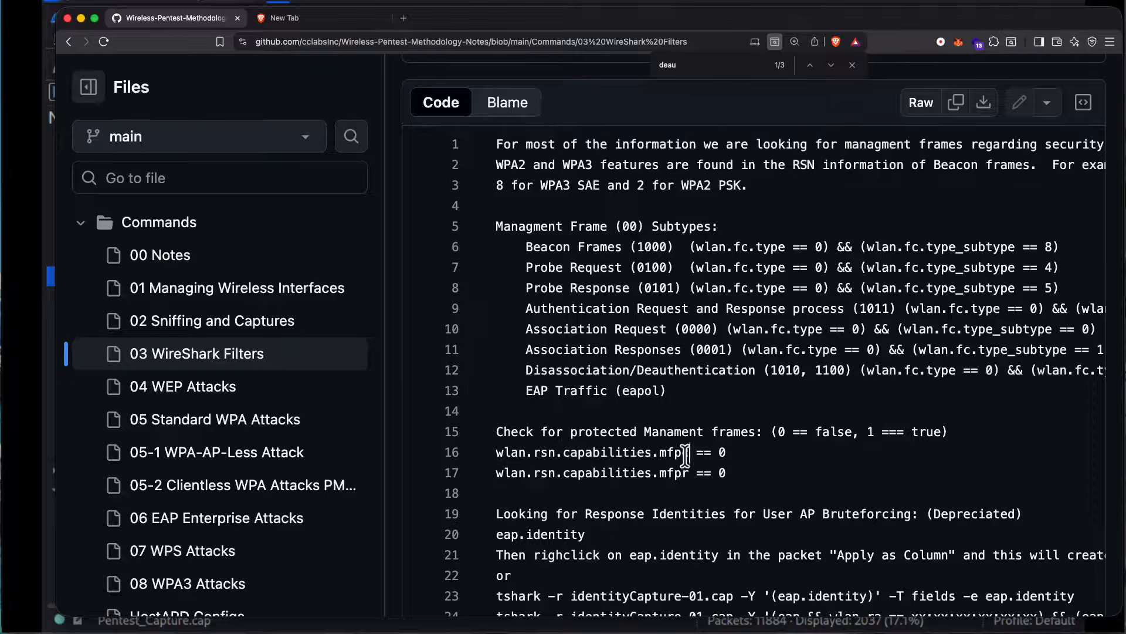
left_click_drag(688, 474, 684, 475)
left_click(684, 476)
Step: Copy the filter wlan.rsn.capabilities.mfpc == 0 from the protected management frames section
left_click_drag(728, 453, 495, 457)
right_click(505, 454)
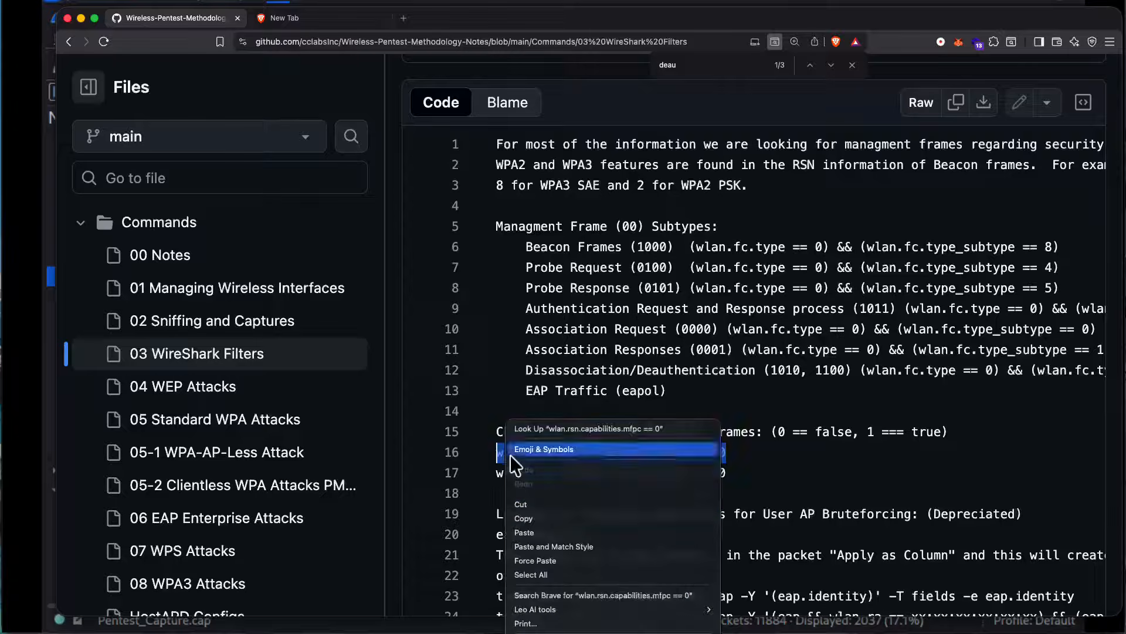
left_click(524, 519)
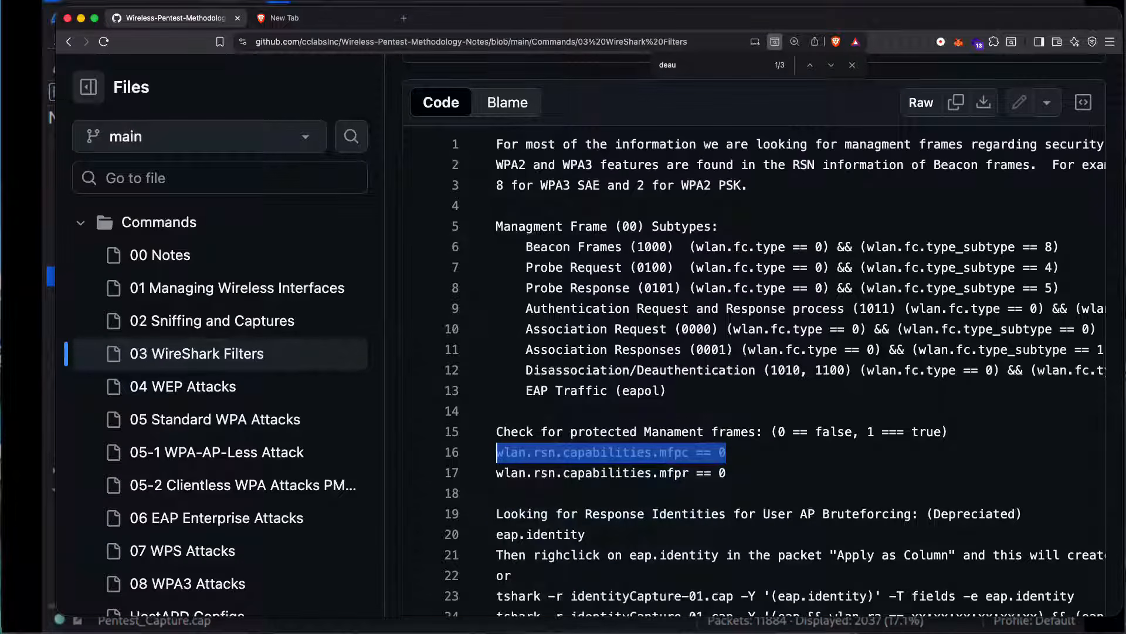
Step: Switch to Wireshark and replace the display filter with the copied wlan.rsn.capabilities.mfpc == 0, then apply it
left_click_drag(569, 13, 1, 3)
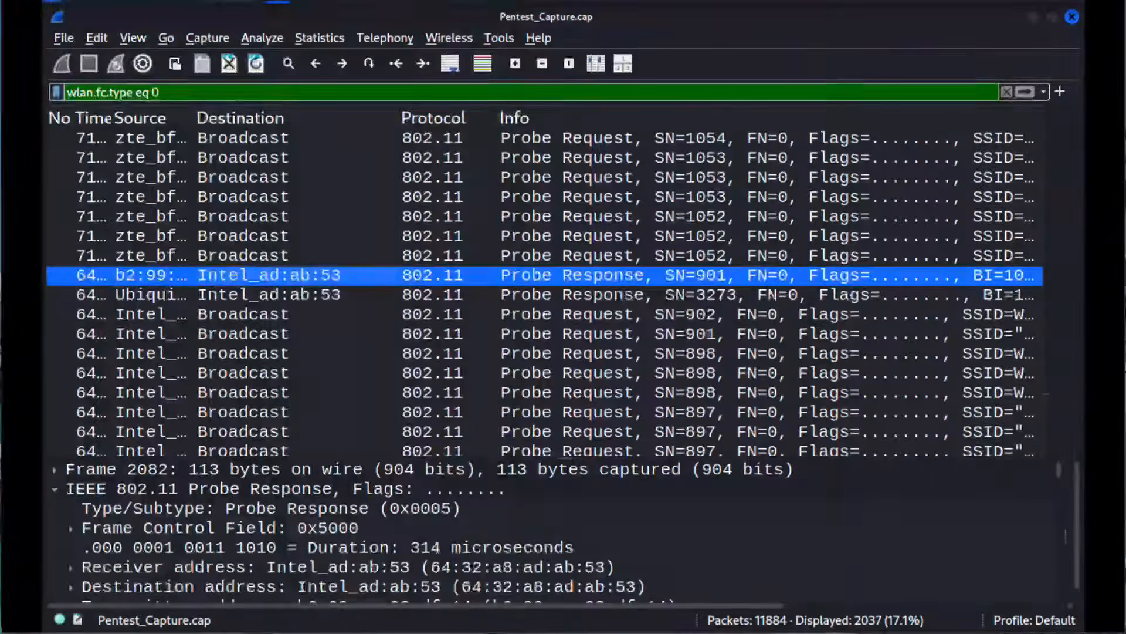
left_click_drag(196, 90, 48, 93)
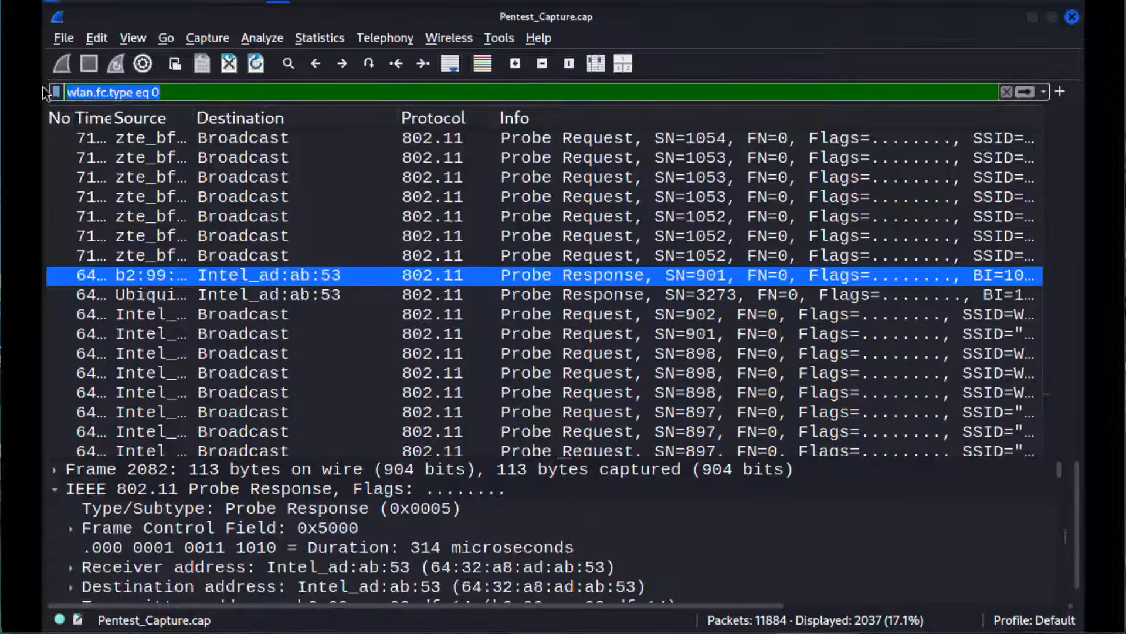
key("ctrl+v")
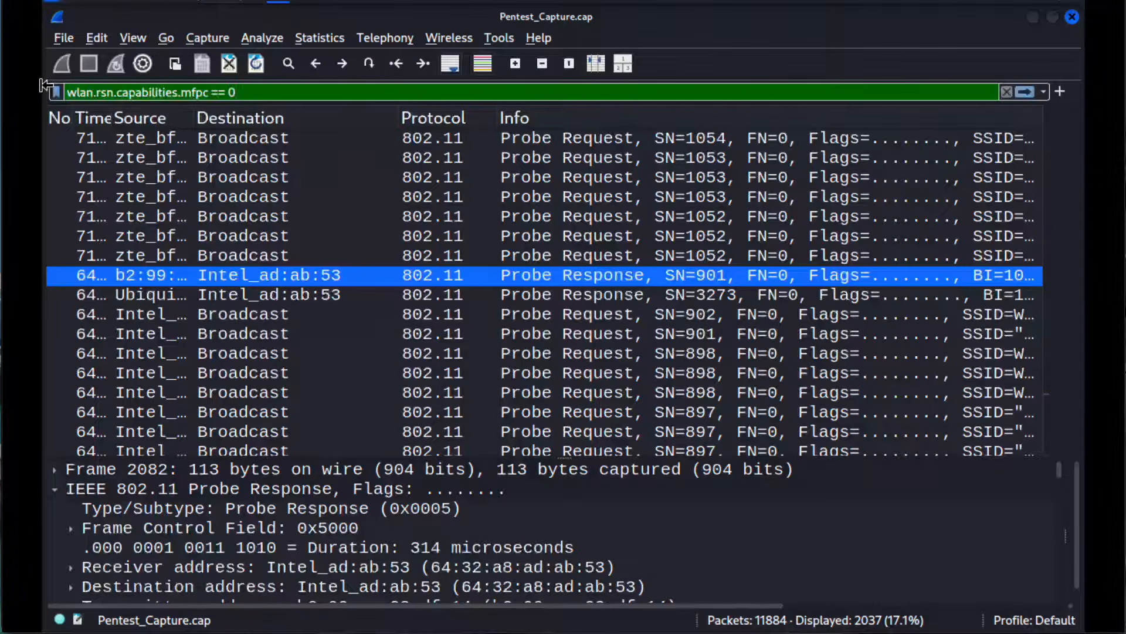
key("Return")
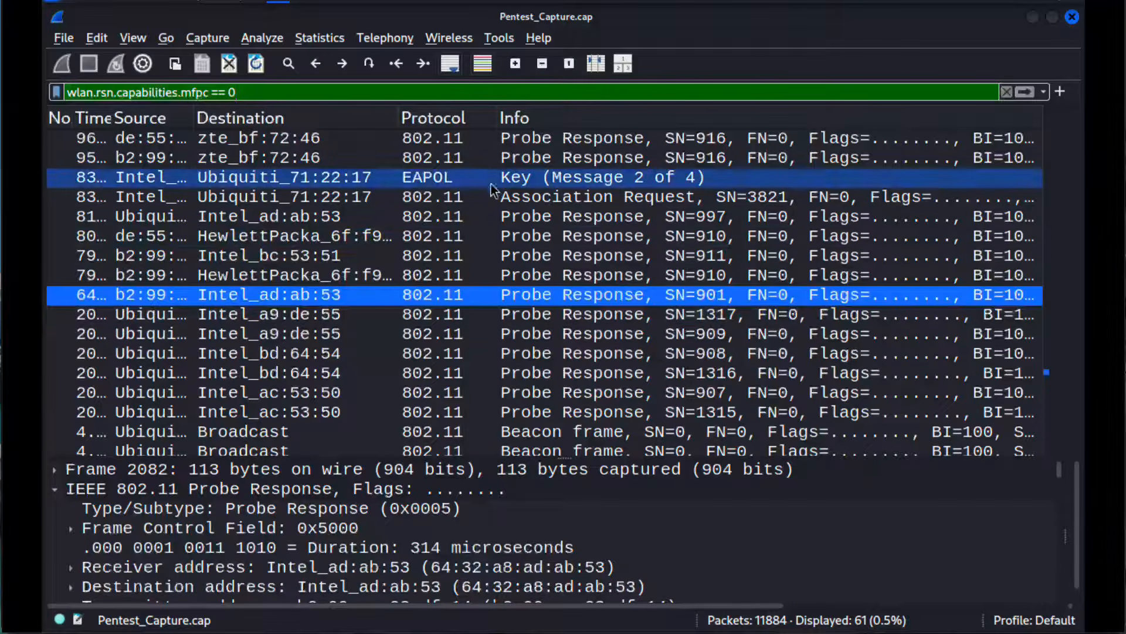
Step: Look through the packets matching the mfpc filter, checking the EAPOL key message and nearby Probe Responses to Intel_ad:ab:53
scroll(491, 191, "down", 1)
scroll(492, 191, "down", 5)
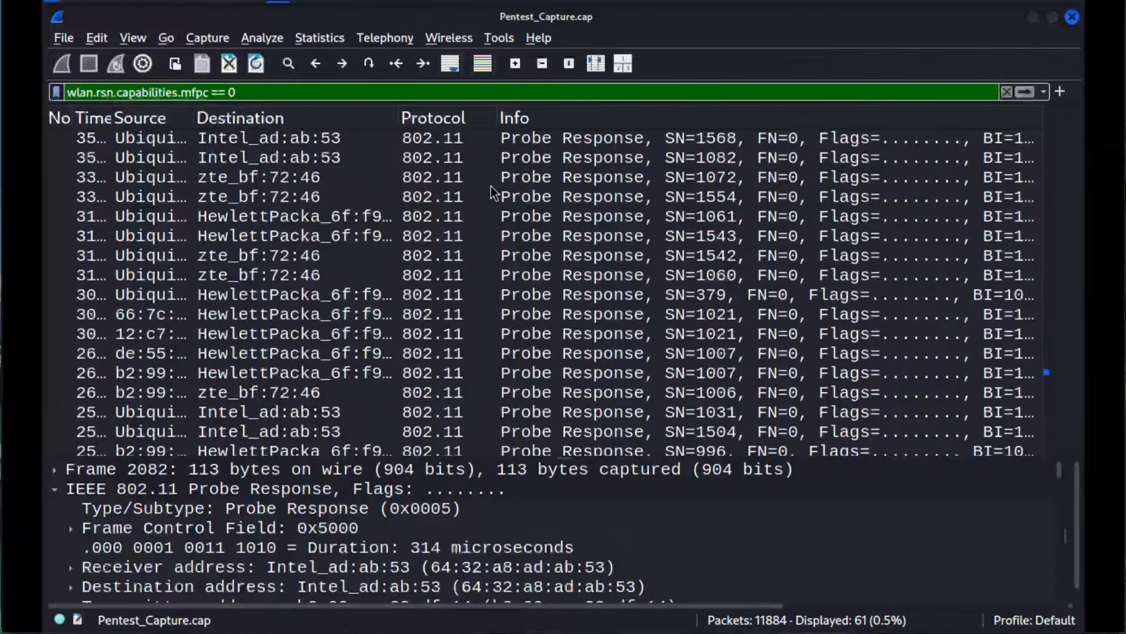
scroll(491, 191, "down", 2)
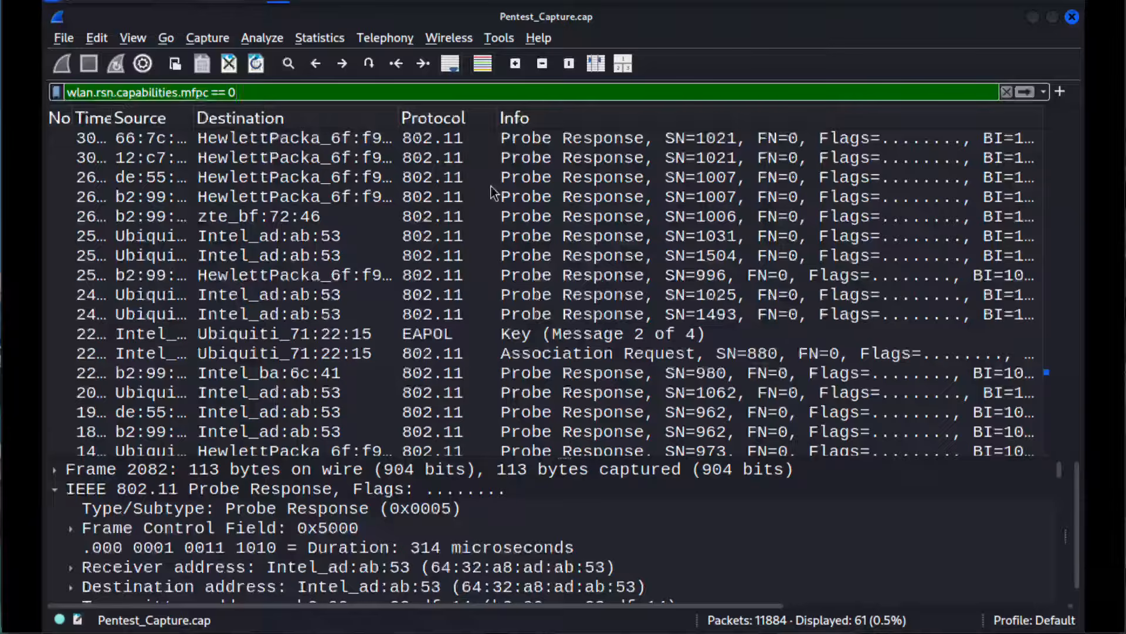
left_click(483, 338)
left_click(568, 394)
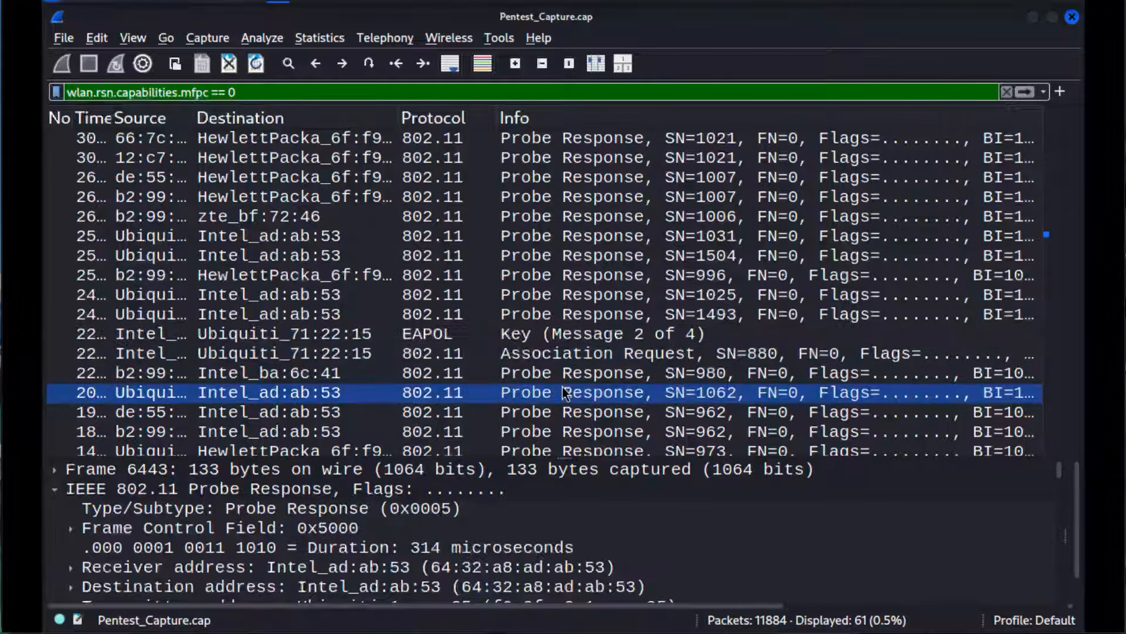
left_click(695, 298)
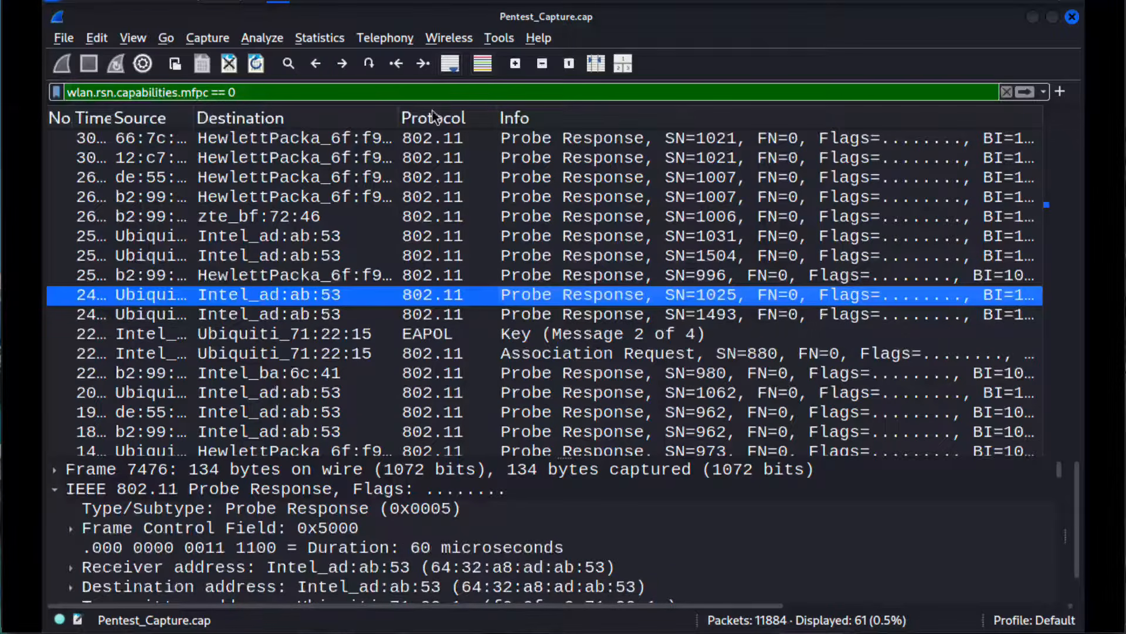
Step: Narrow the Source and Destination columns to reveal the SSIDs, and review the wifi-corp and wifi-IT Probe Responses in the list
left_click_drag(395, 112, 141, 115)
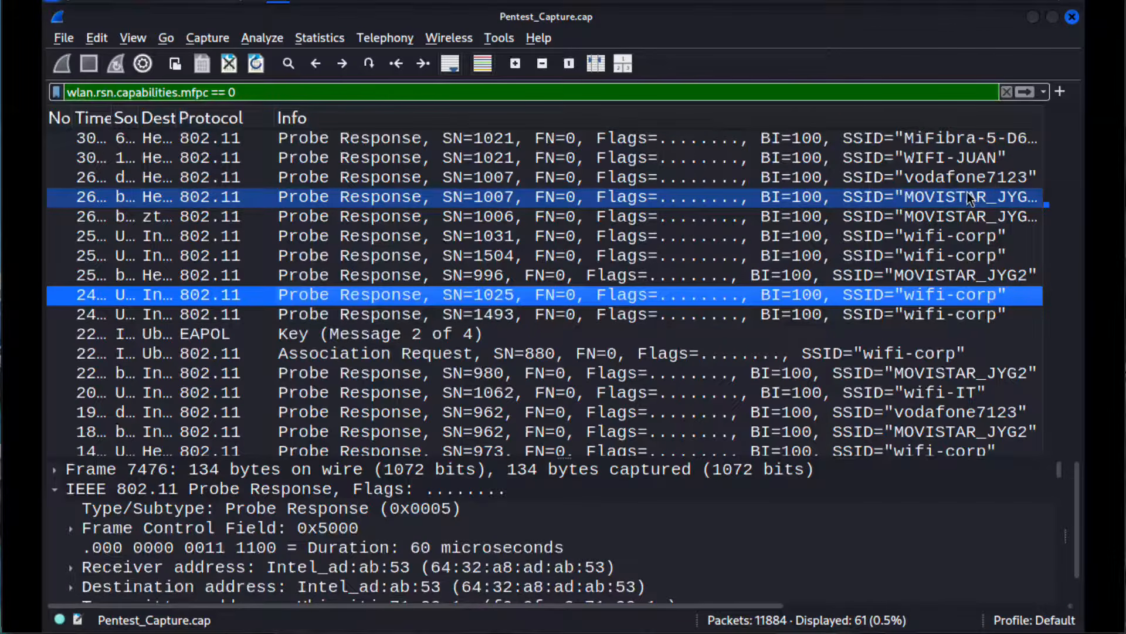
left_click(956, 236)
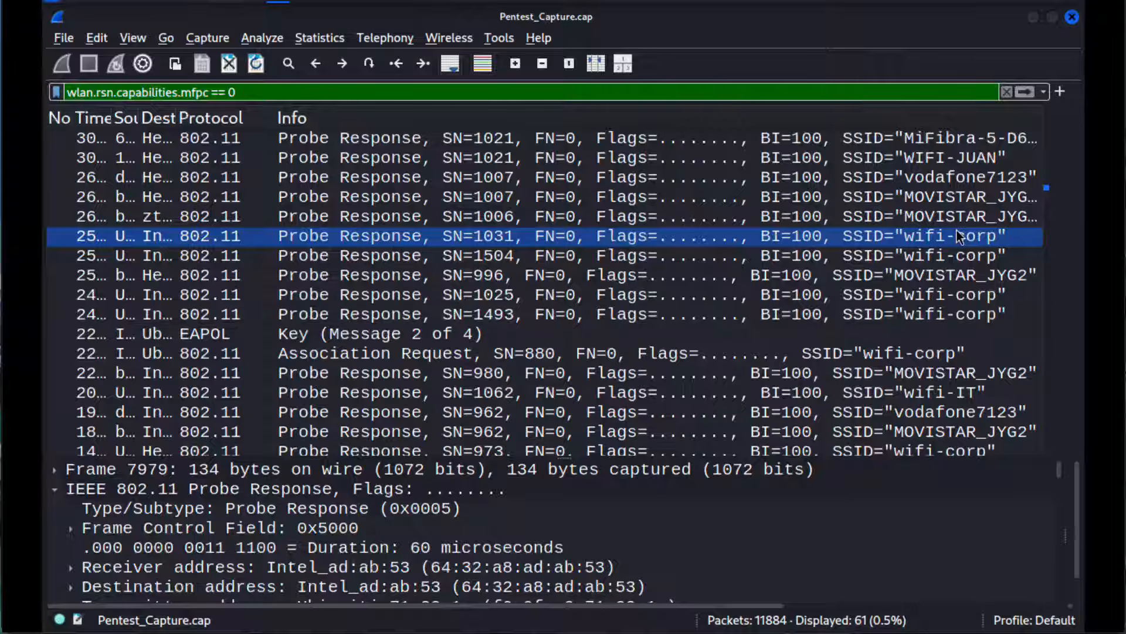
scroll(960, 362, "down", 4)
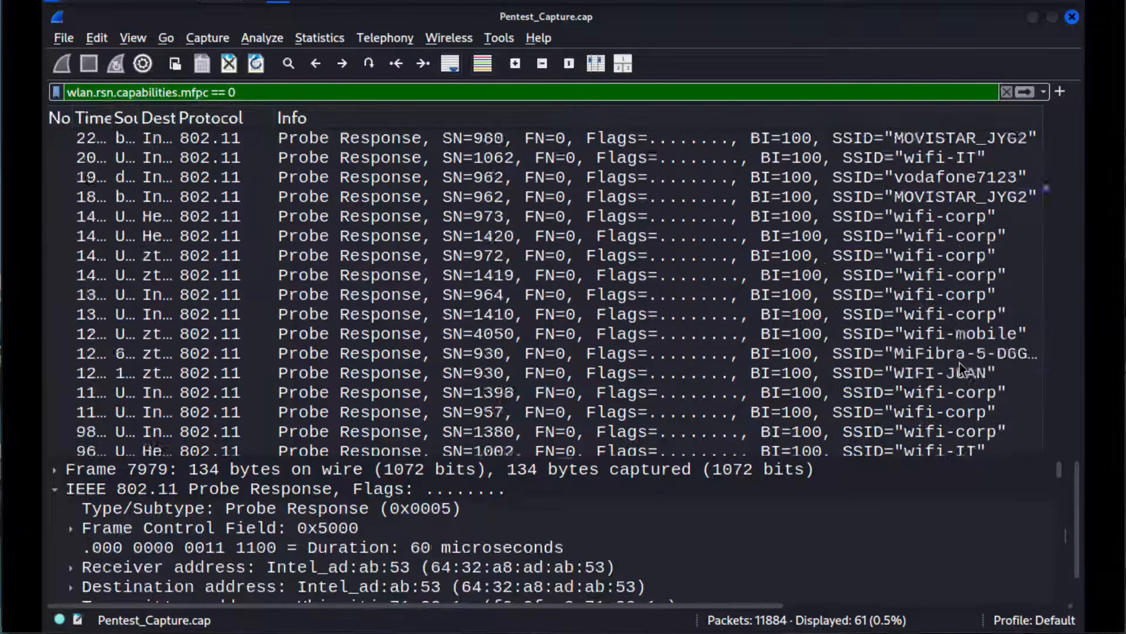
scroll(959, 363, "down", 1)
left_click(970, 392)
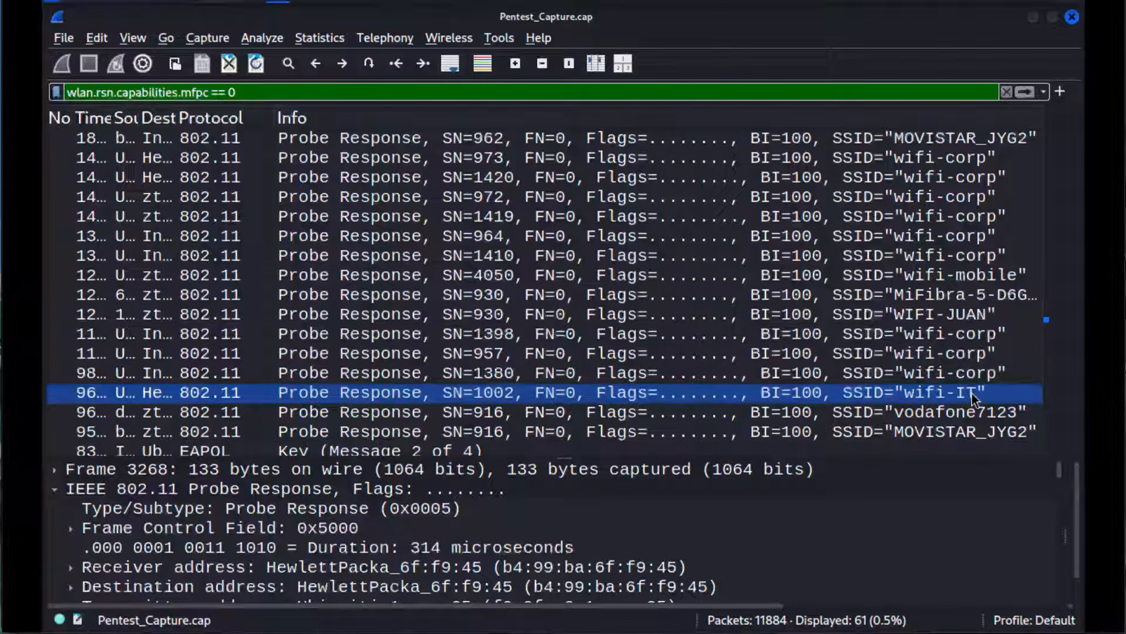
scroll(658, 368, "up", 8)
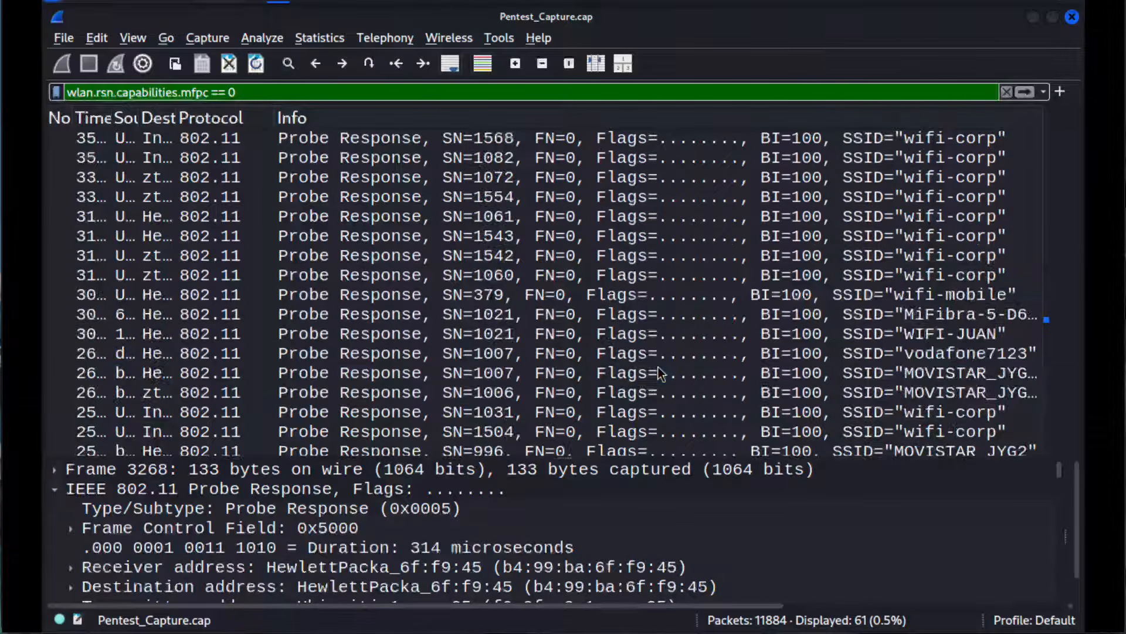
Step: Show the wifi-corp Probe Response SN=1082 in an enlarged details pane with its Probe Response and Wireless Management sections collapsed
left_click(494, 157)
left_click_drag(416, 466, 438, 172)
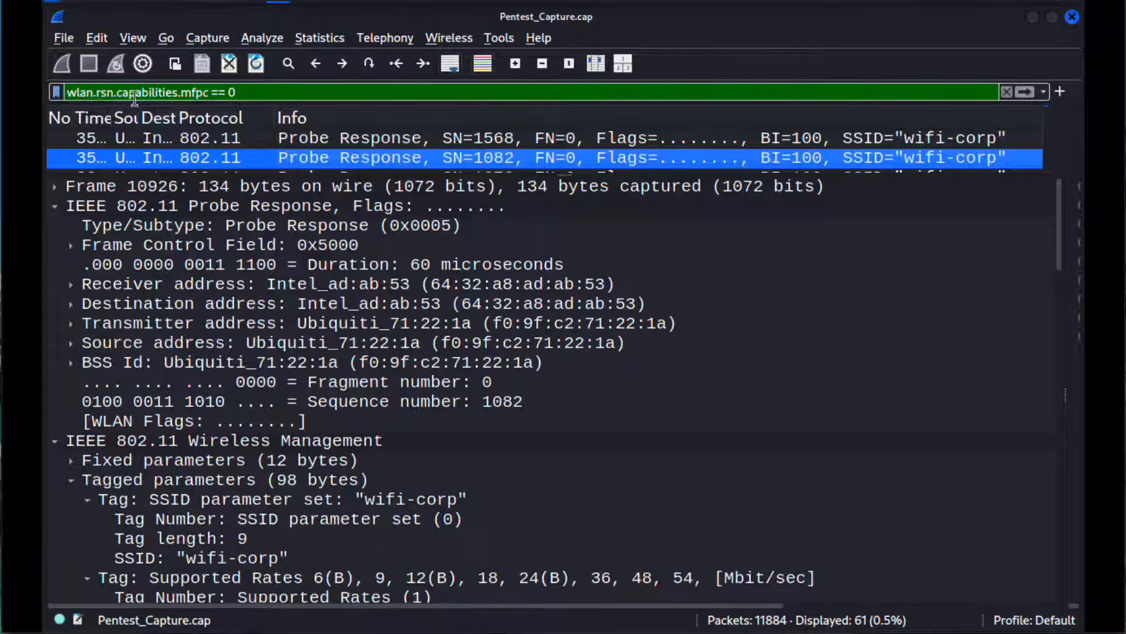
left_click(86, 225)
left_click(67, 206)
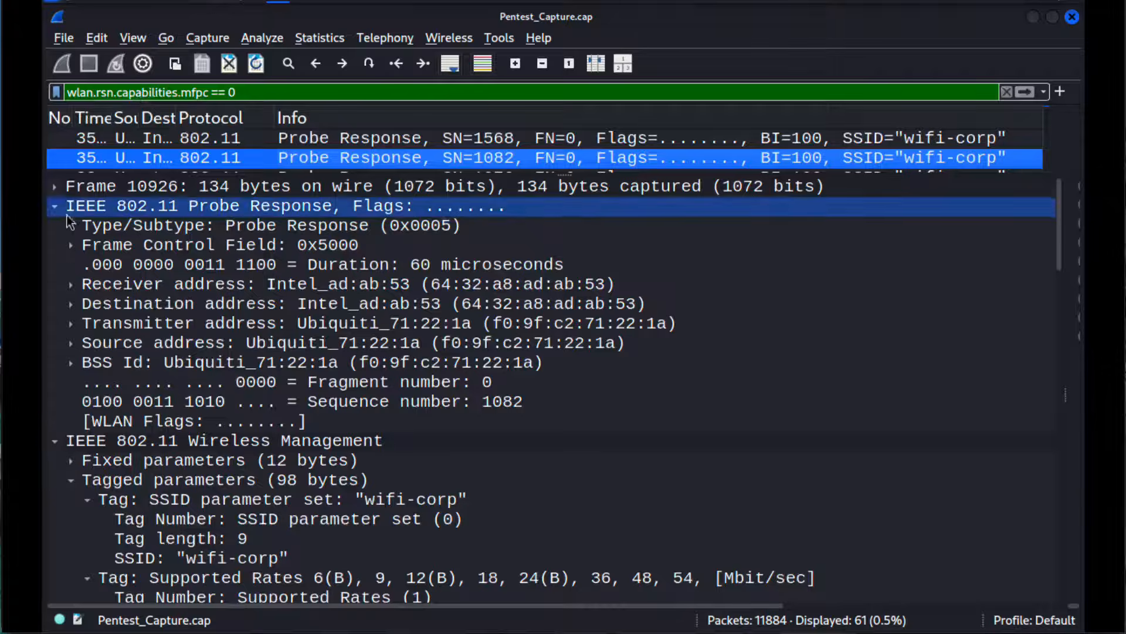
left_click(54, 206)
left_click(54, 226)
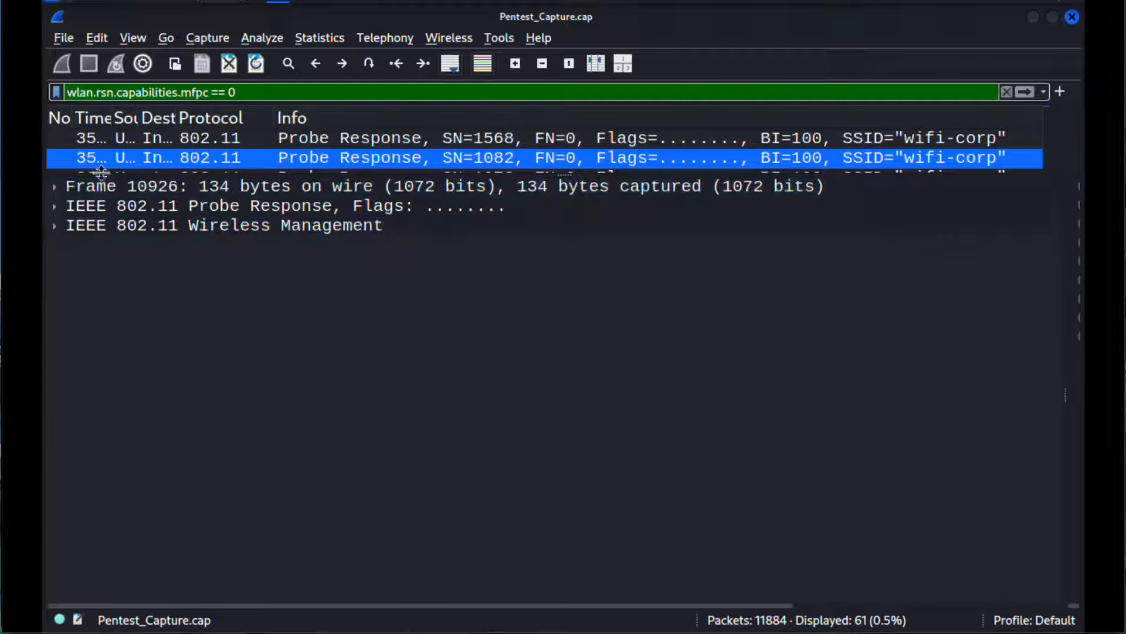
Step: Examine the packet's three top-level layers: Frame, IEEE 802.11 Probe Response and IEEE 802.11 Wireless Management
left_click(127, 184)
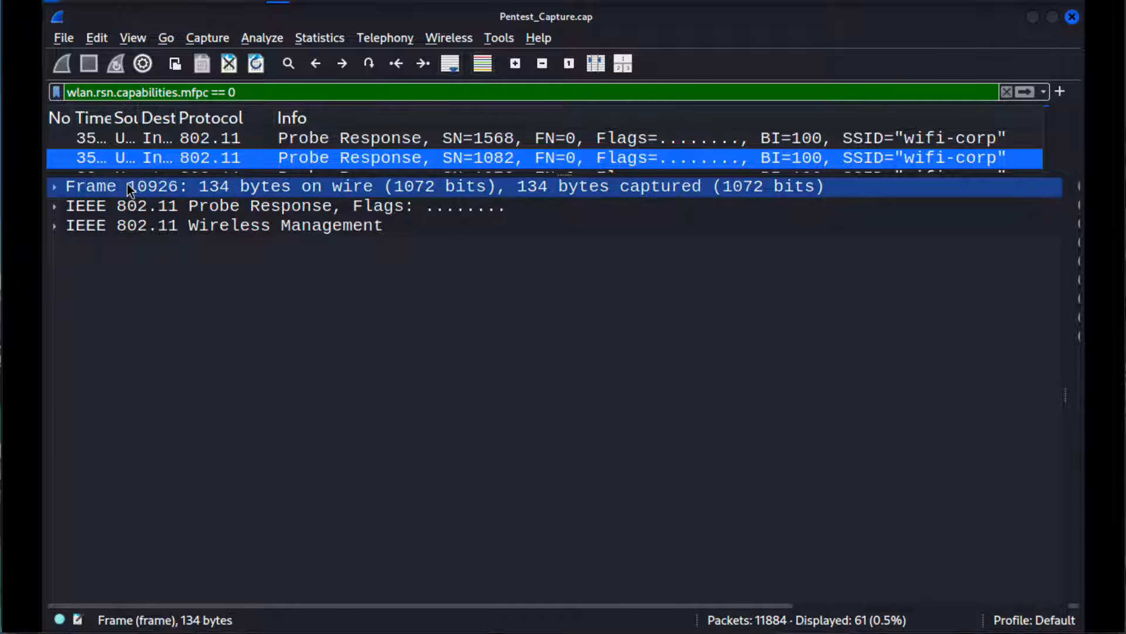
left_click(134, 205)
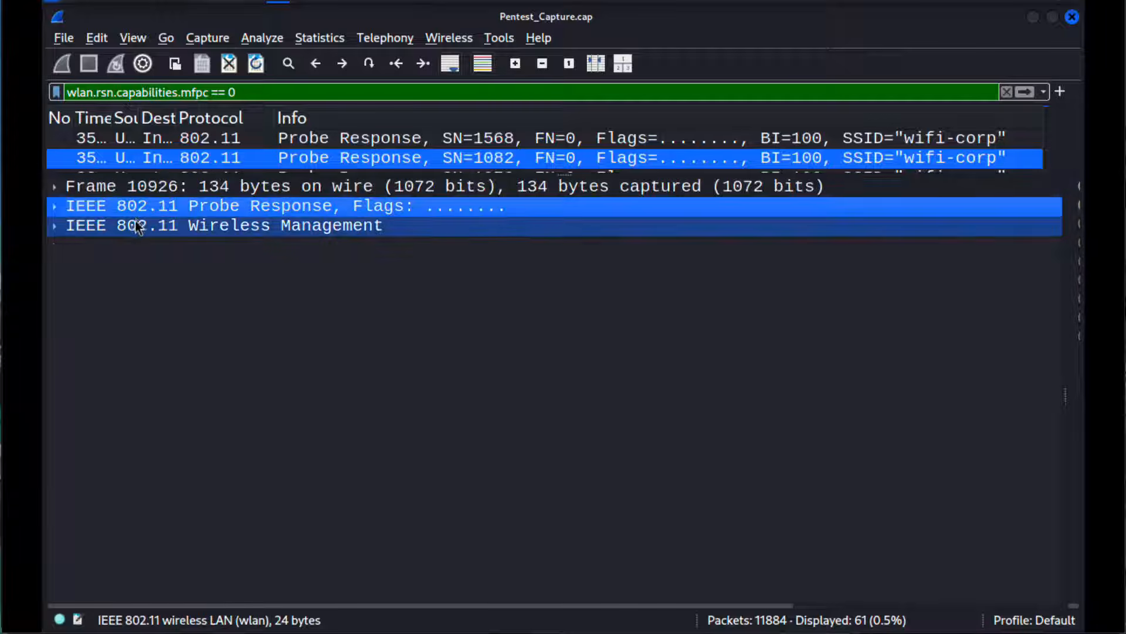
left_click(136, 227)
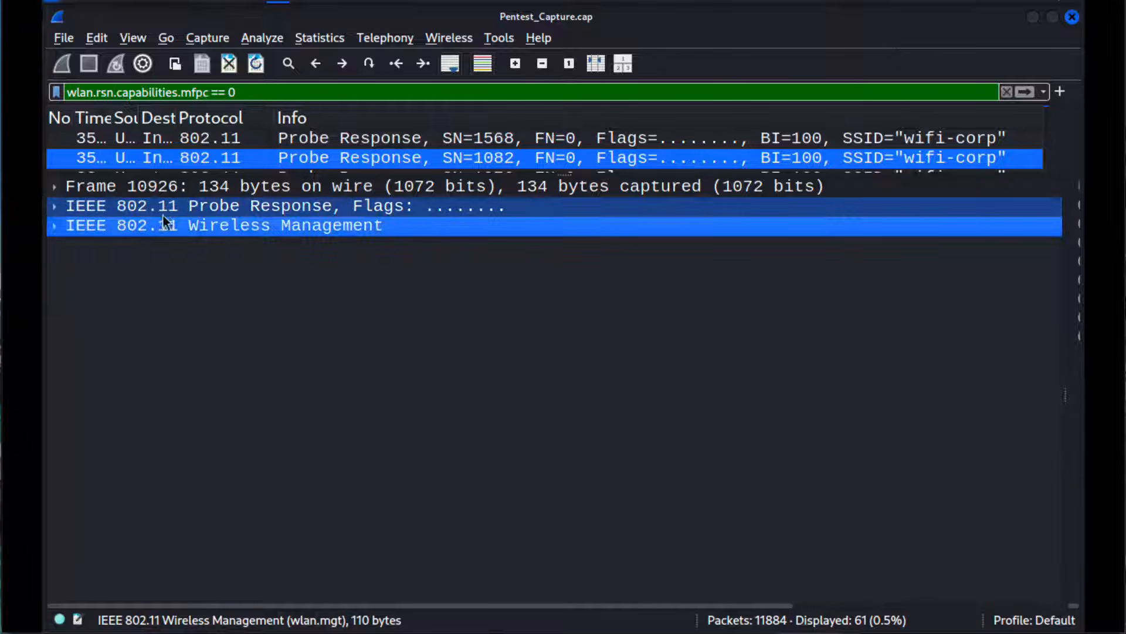
left_click(111, 187)
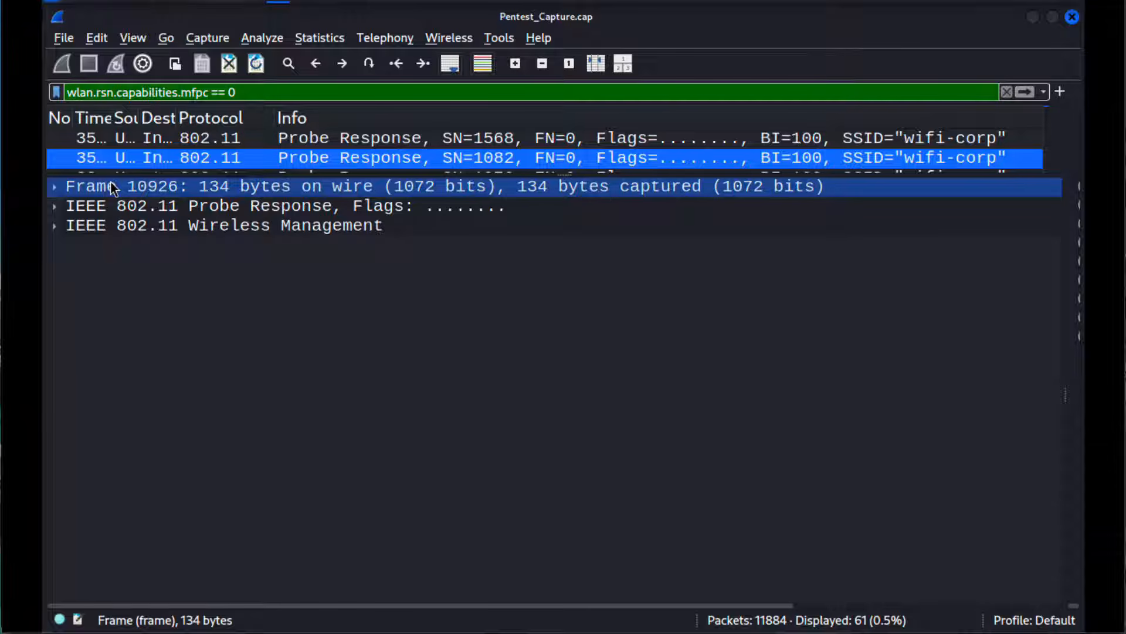
left_click(107, 202)
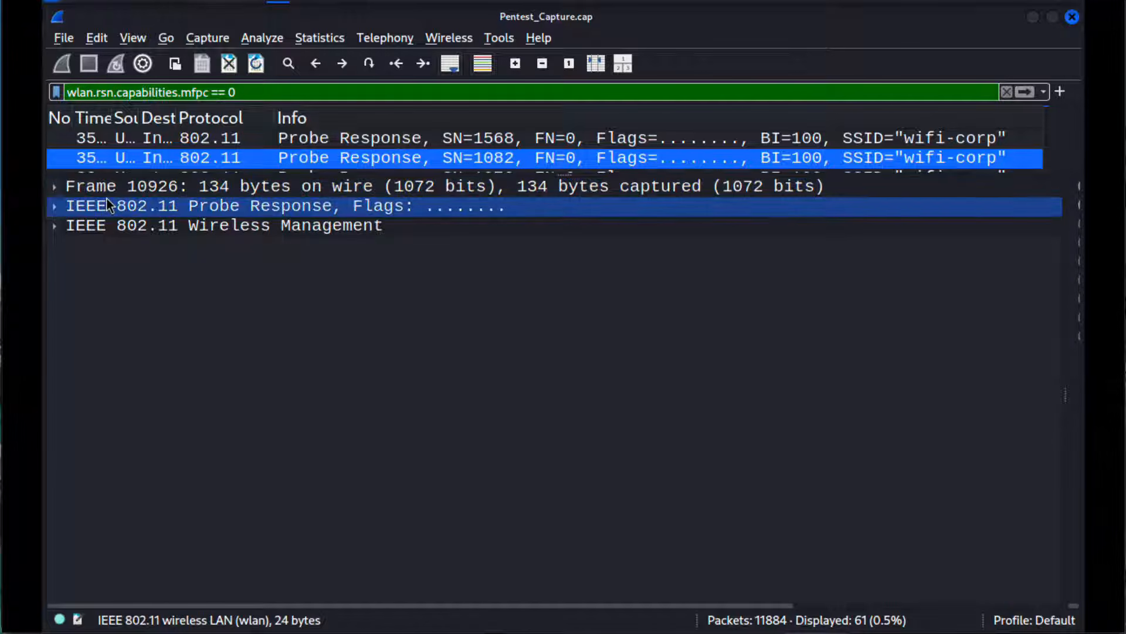
left_click(97, 221)
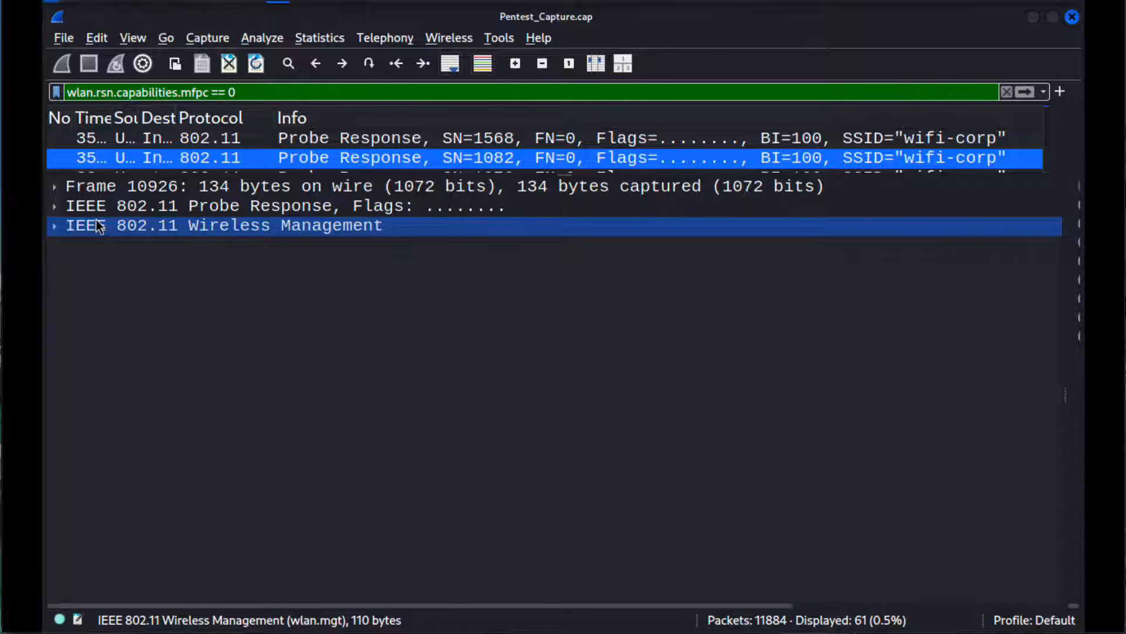
Step: Expand IEEE 802.11 Wireless Management and collapse every open tag inside it, followed by the Tagged parameters group itself
left_click(55, 226)
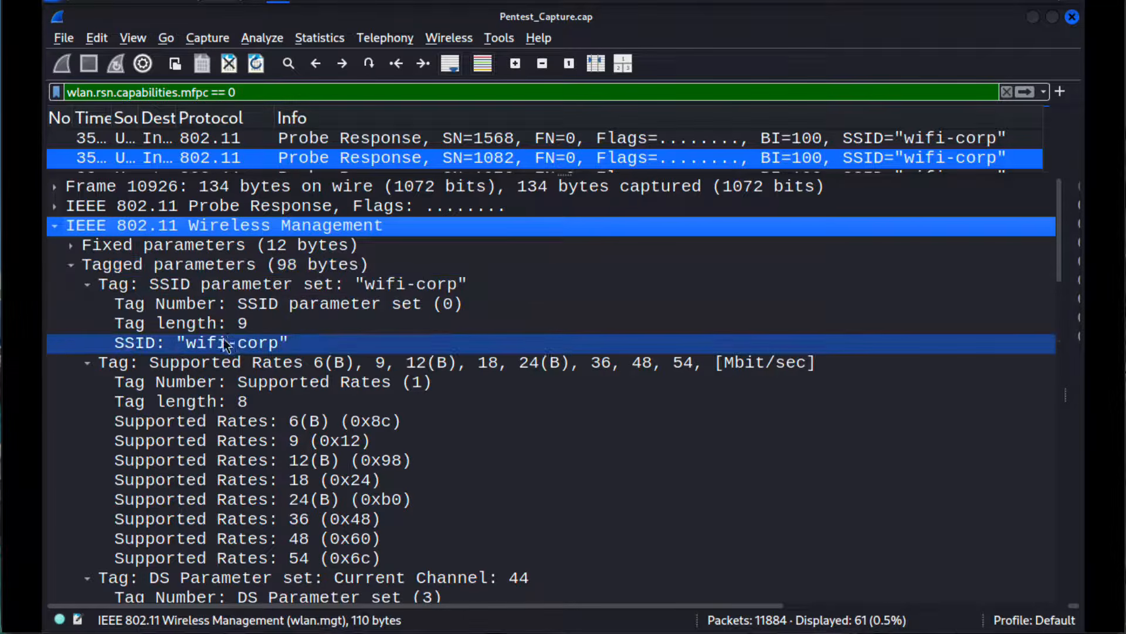
left_click(87, 363)
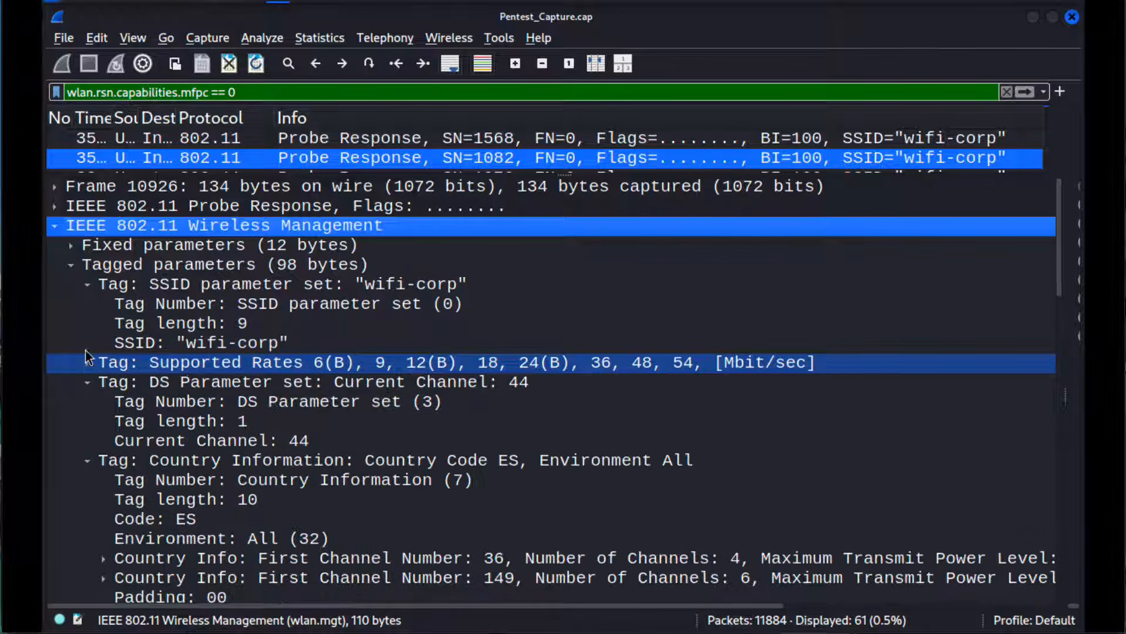
left_click(88, 285)
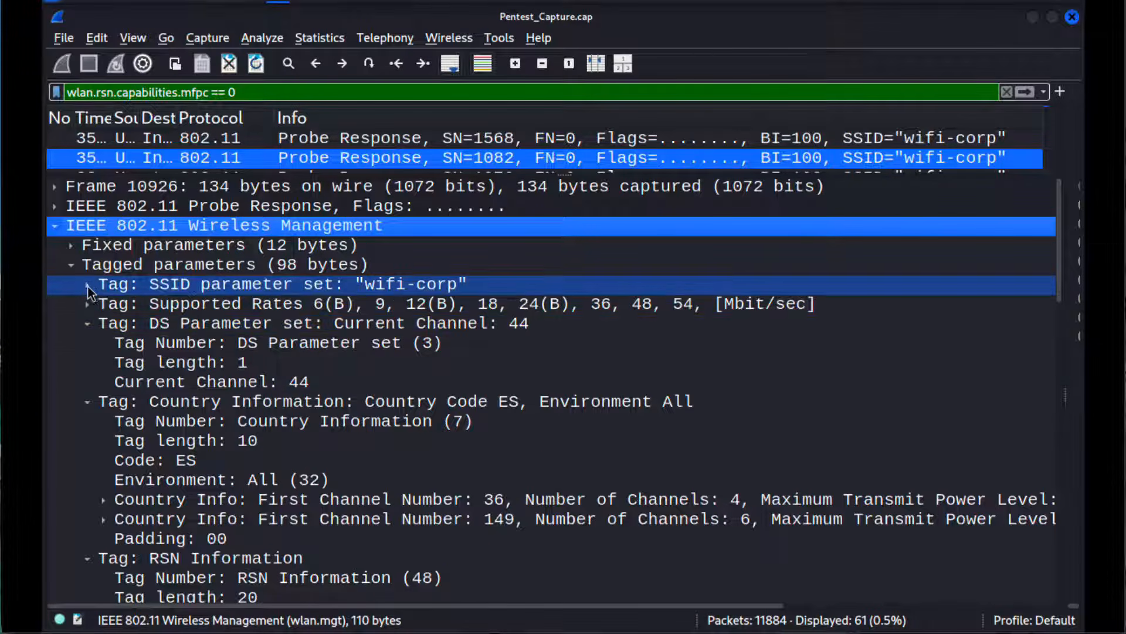
left_click(88, 324)
left_click(89, 342)
left_click(86, 362)
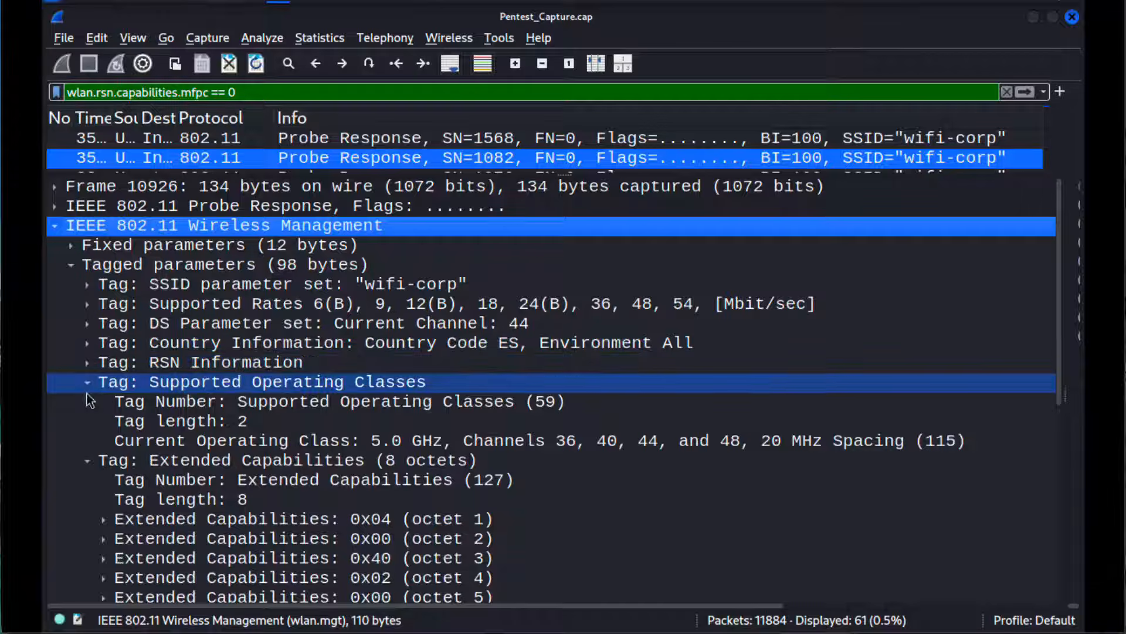
left_click(86, 382)
left_click(89, 403)
left_click(86, 420)
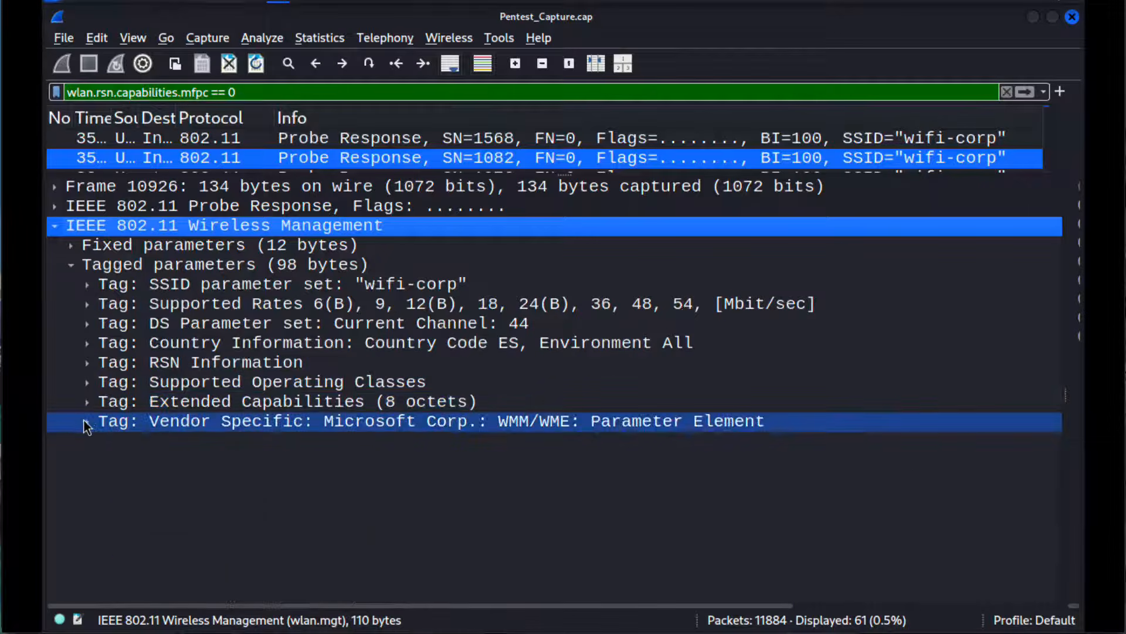
left_click(76, 248)
left_click(71, 265)
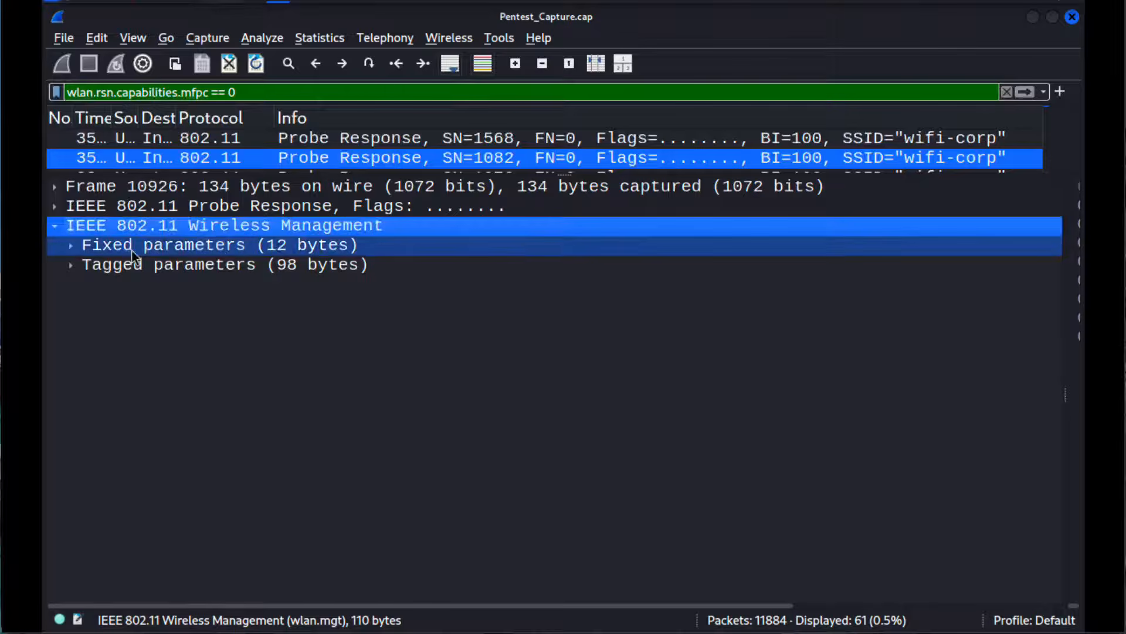
Step: Under Tagged parameters, expand the RSN Information tag and bring up RSN Capabilities by collapsing the Auth Key Management list
left_click(70, 265)
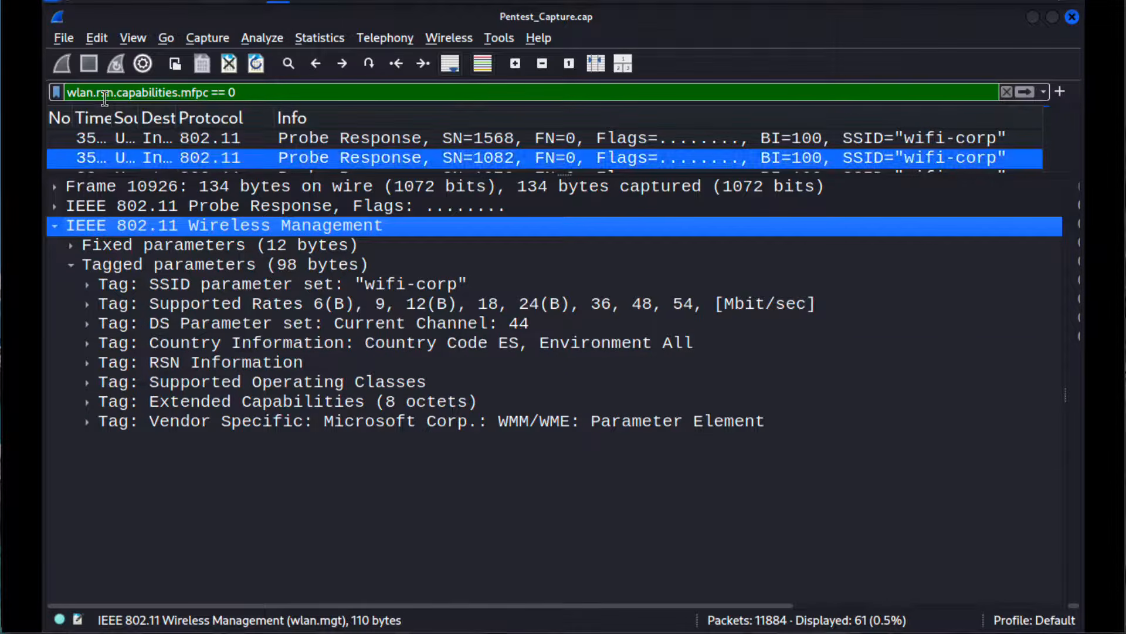
left_click(89, 363)
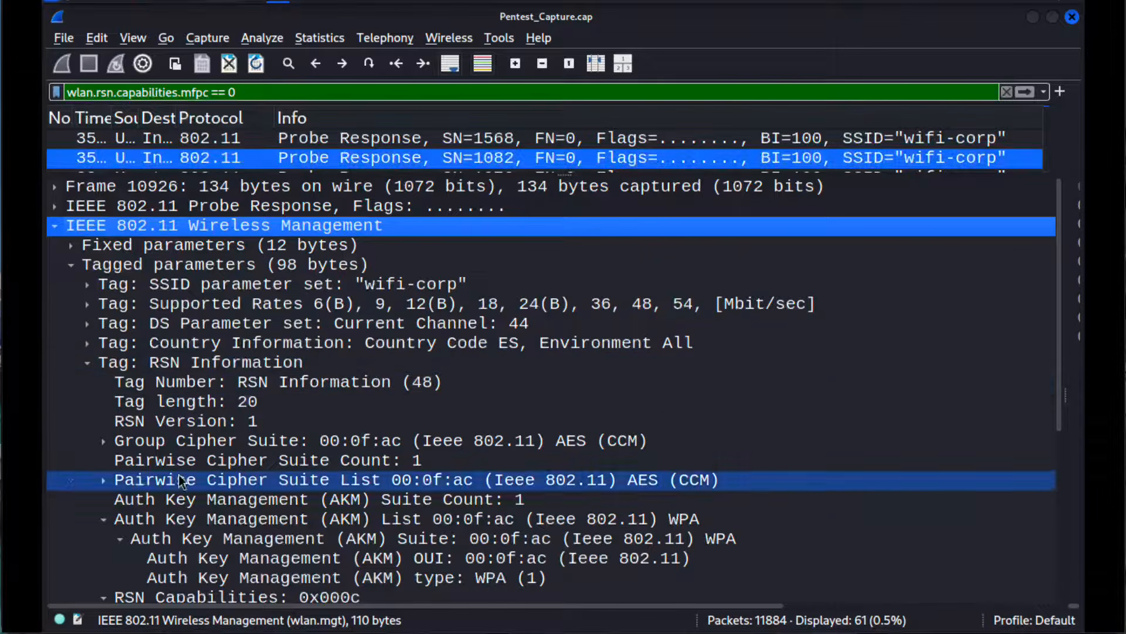
left_click(102, 519)
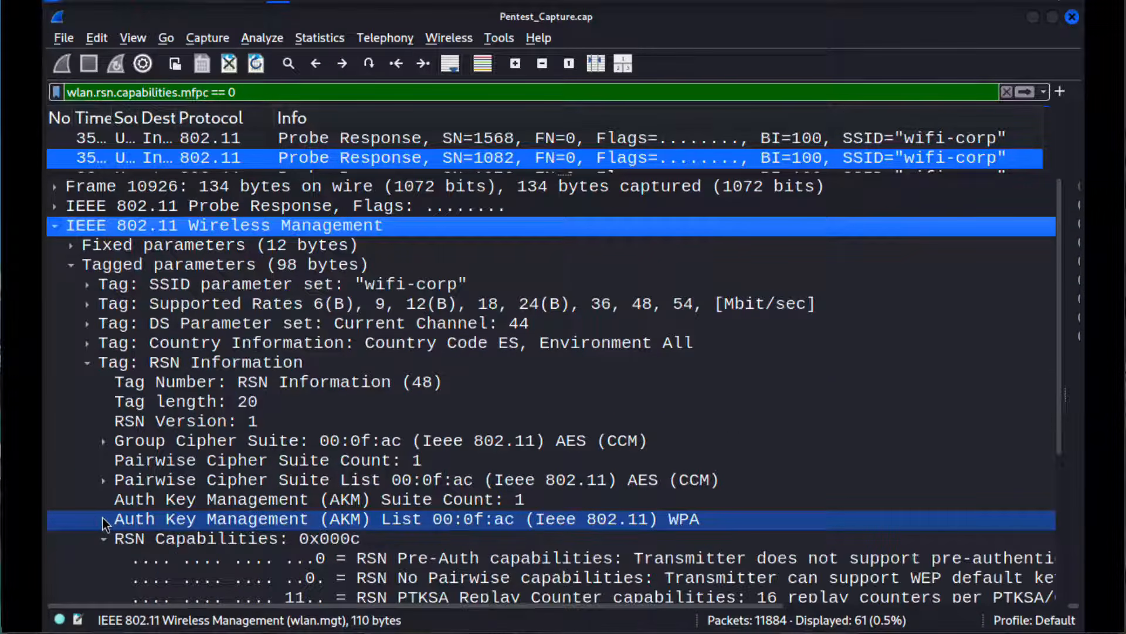
left_click(139, 540)
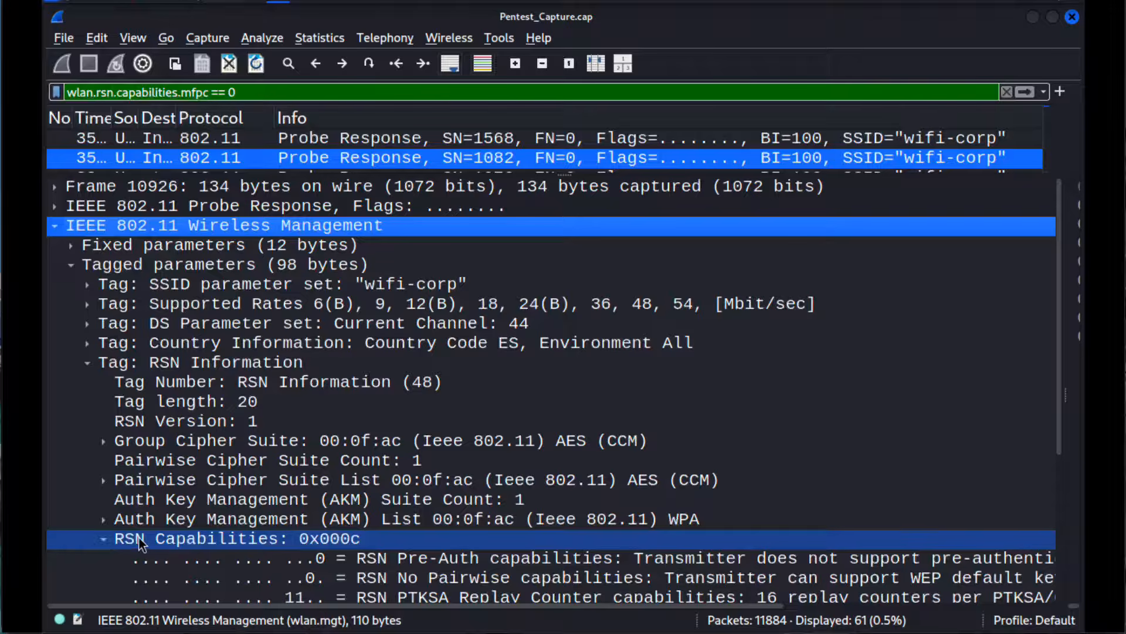
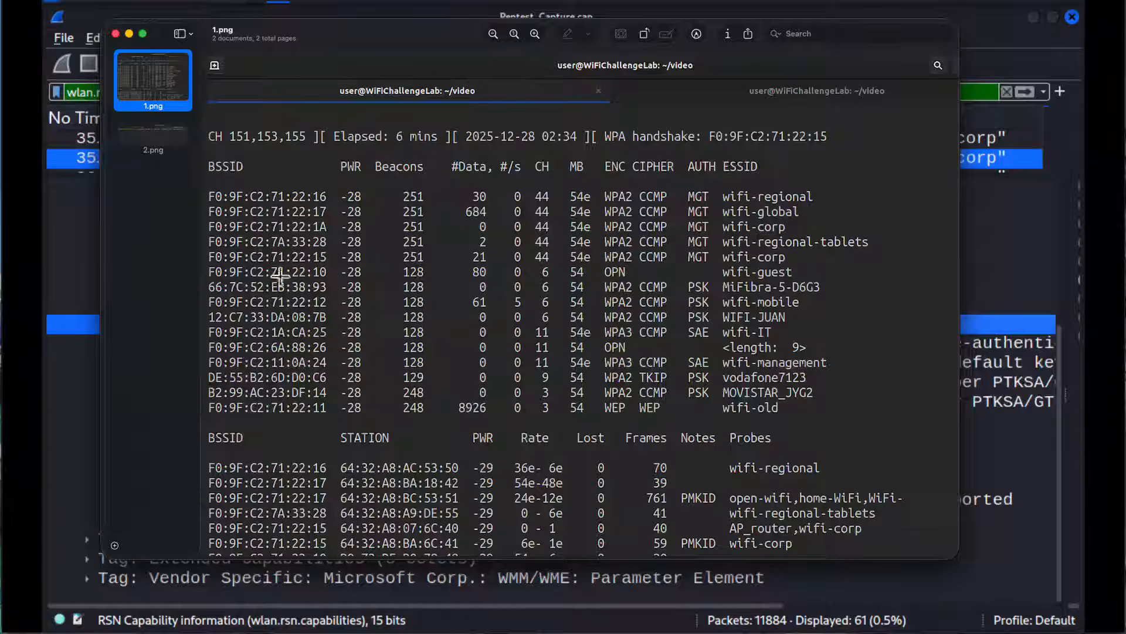
Step: Return to Wireshark and change the display filter to wlan.rsn.capabilities.mfpc == 1
left_click(82, 347)
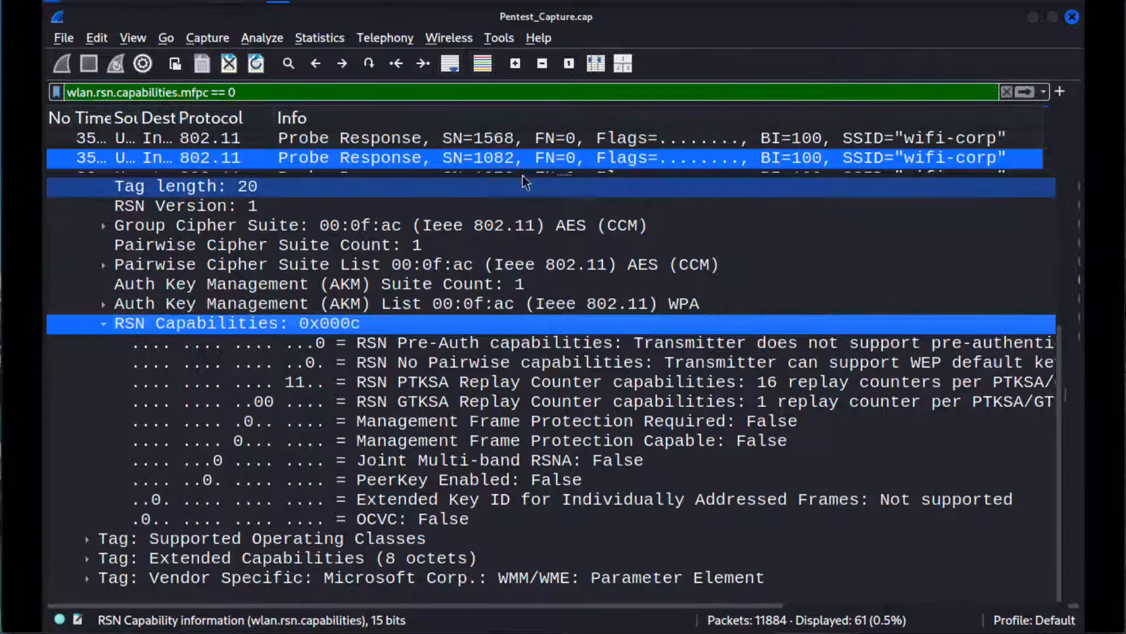
left_click_drag(227, 92, 248, 91)
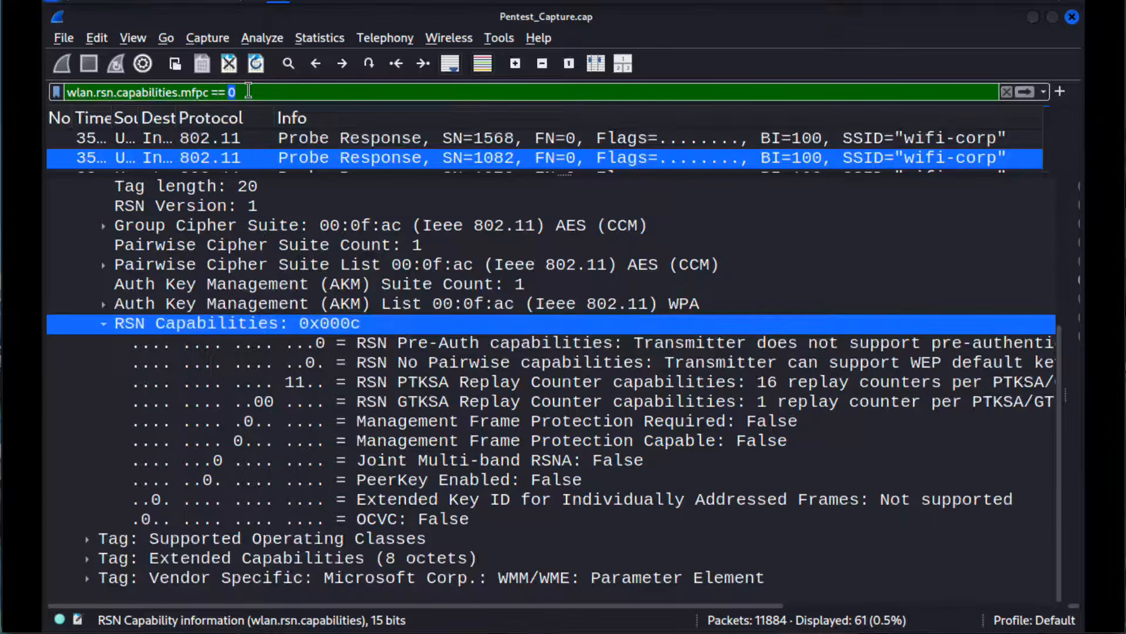
type("1")
key("Return")
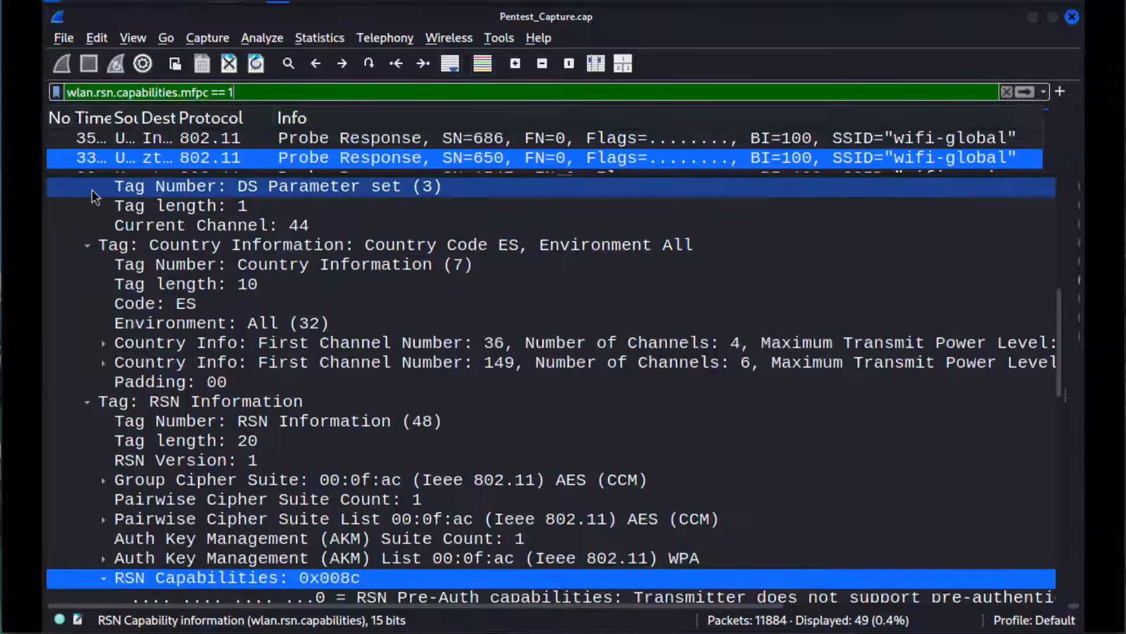
Step: Collapse the packet's IEEE 802.11 Wireless Management layer and enlarge the packet list to review the SSIDs down to its end
scroll(88, 199, "up", 7)
left_click(53, 224)
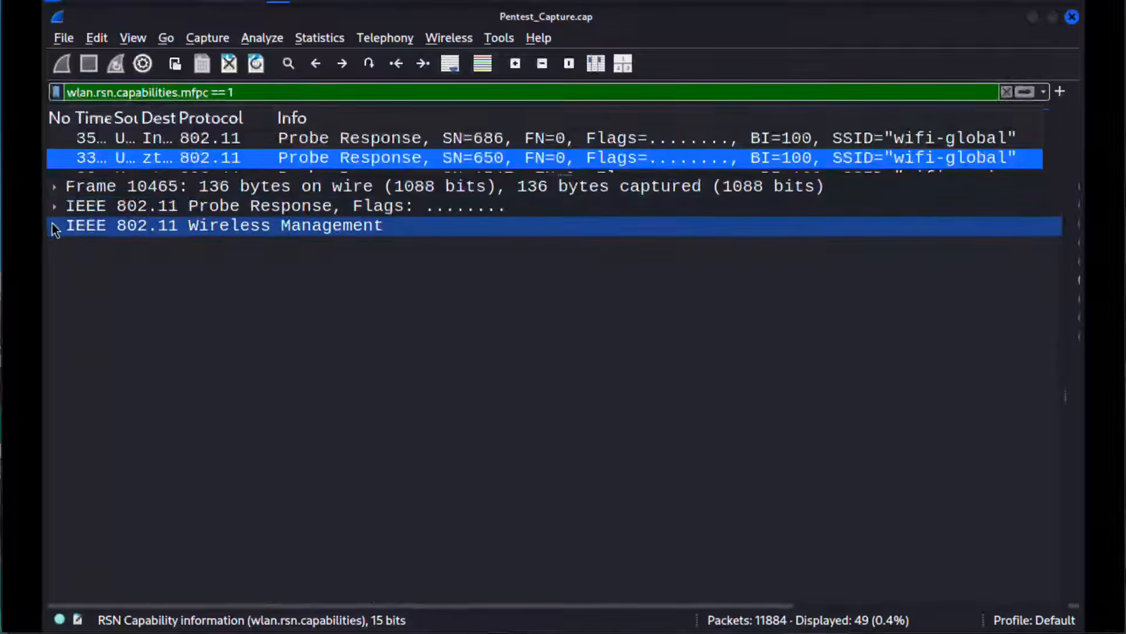
left_click_drag(95, 172, 95, 541)
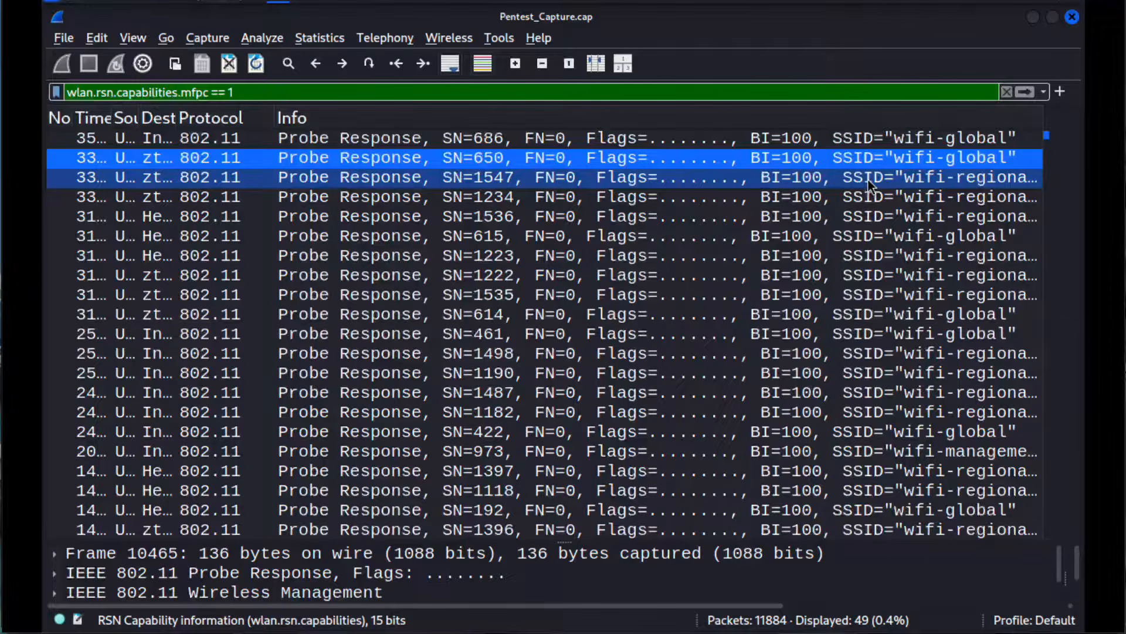
scroll(862, 328, "down", 6)
scroll(862, 334, "down", 3)
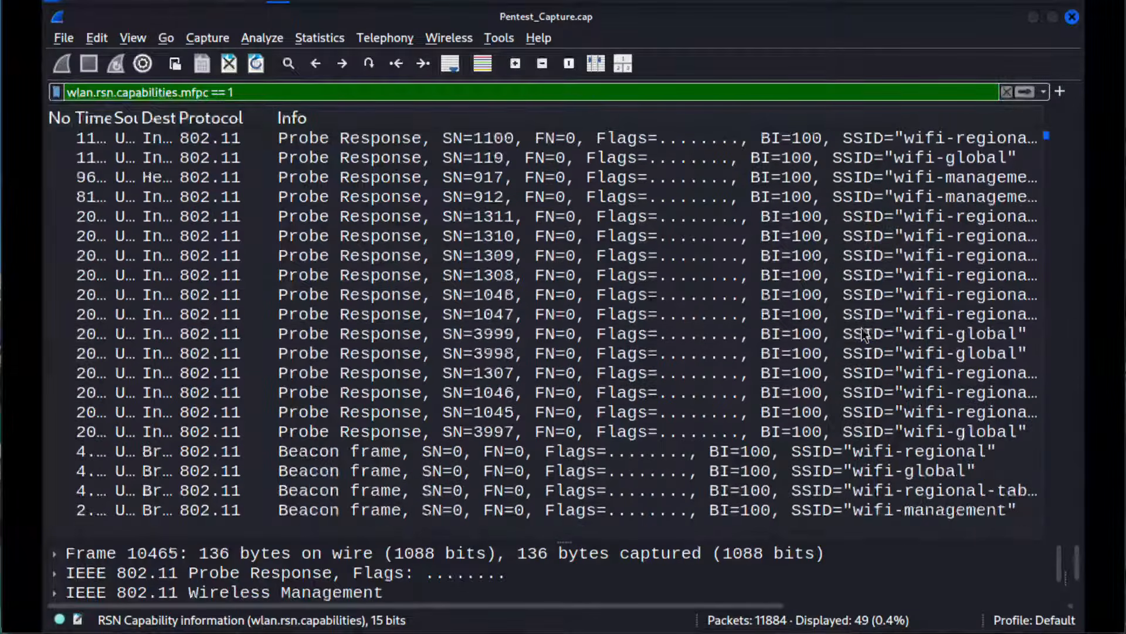
Step: Open the wifi-management beacon frame in an enlarged details pane and expand IEEE 802.11 Wireless Management to examine its RSN Capabilities
left_click(924, 511)
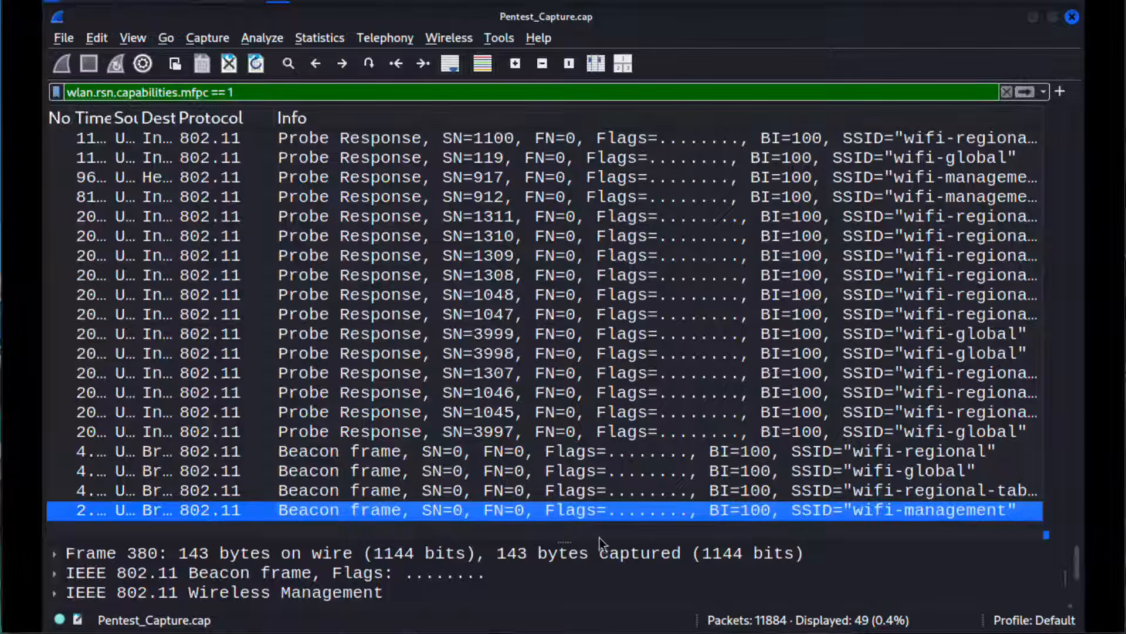
left_click_drag(565, 540, 572, 133)
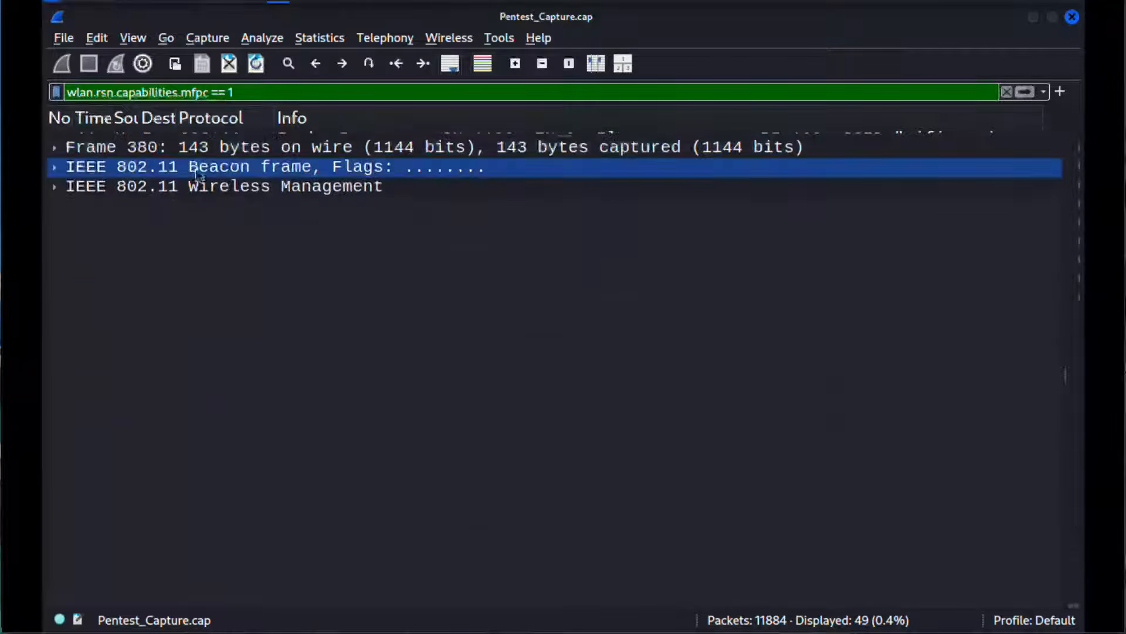
left_click(52, 190)
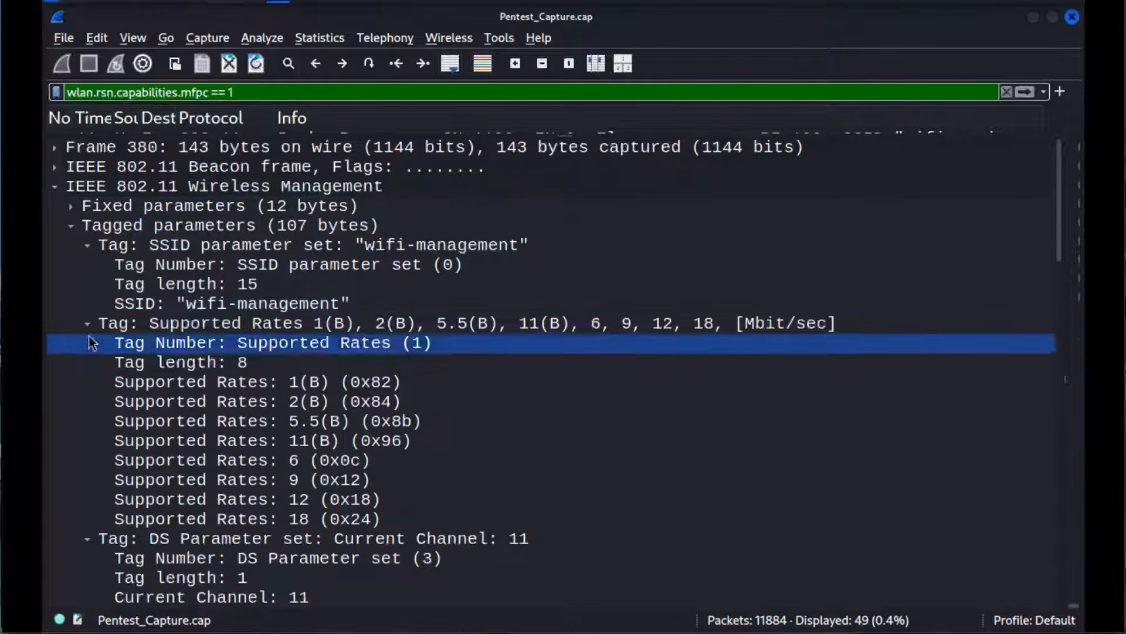
scroll(158, 334, "down", 6)
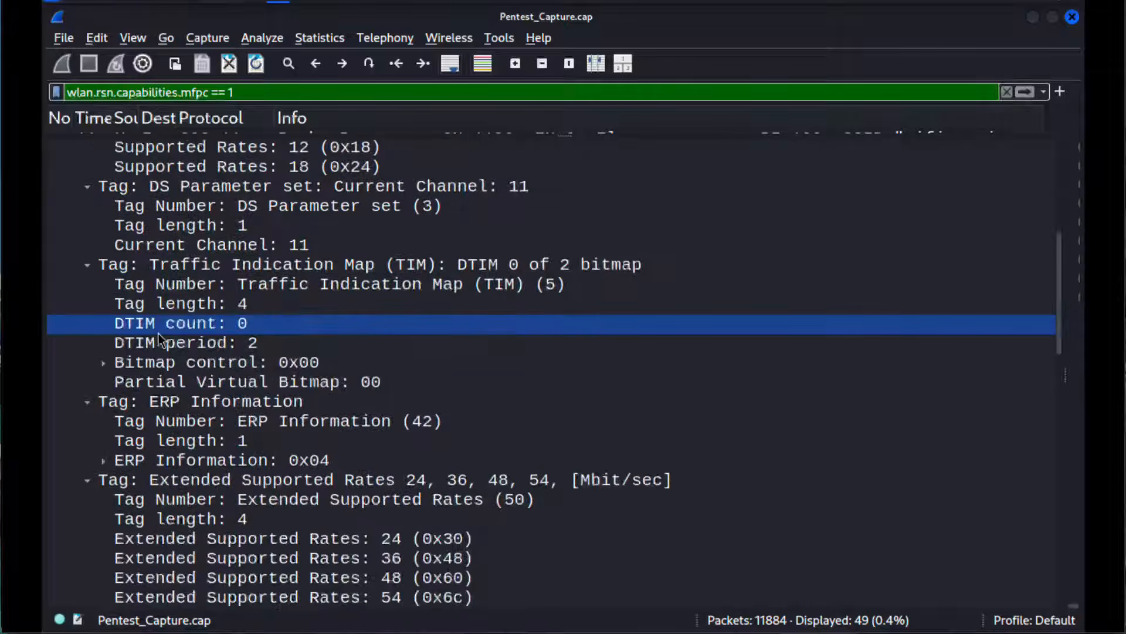
scroll(157, 333, "down", 7)
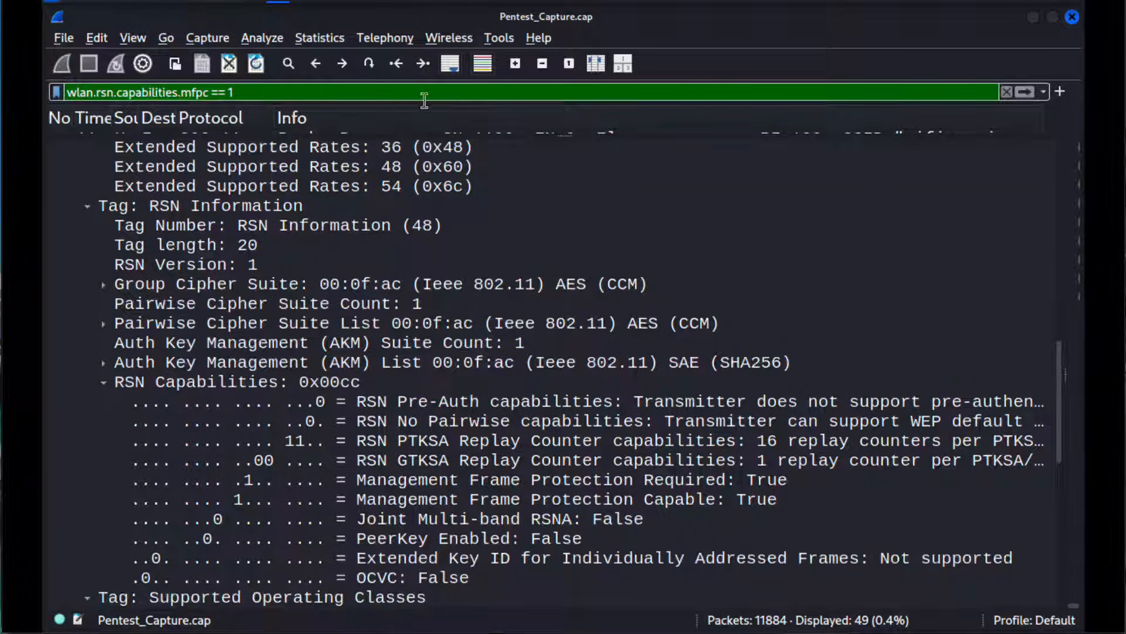
Step: Show Probe Response SN=1308 in an enlarged details pane and highlight Management Frame Protection Capable and Management Frame Protection Required under RSN Capabilities
left_click_drag(448, 133, 410, 482)
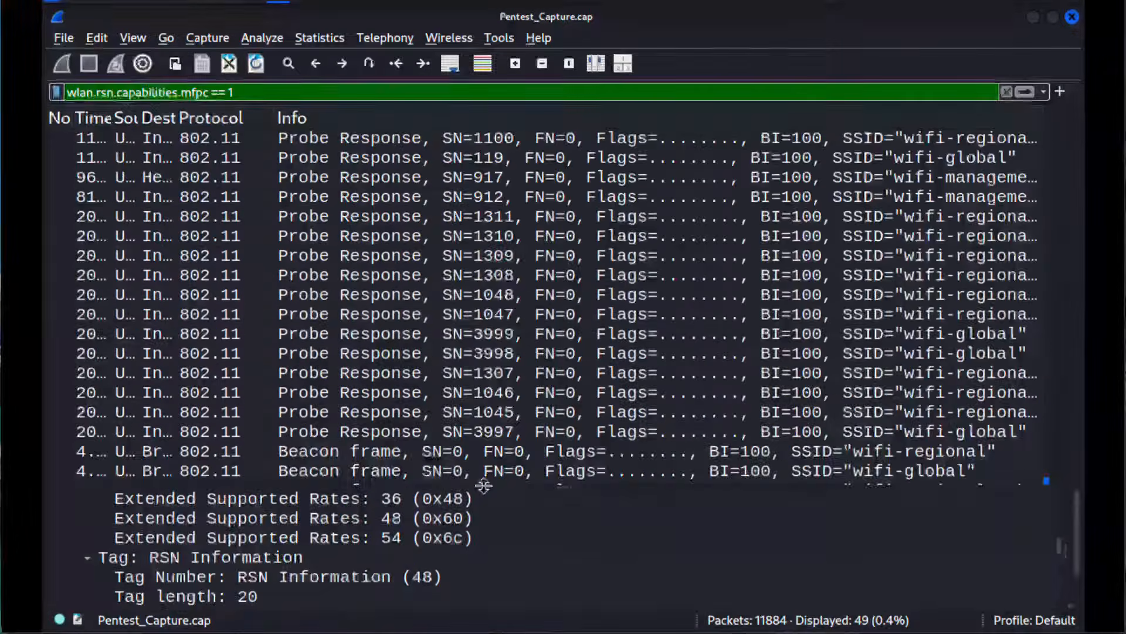
left_click(860, 276)
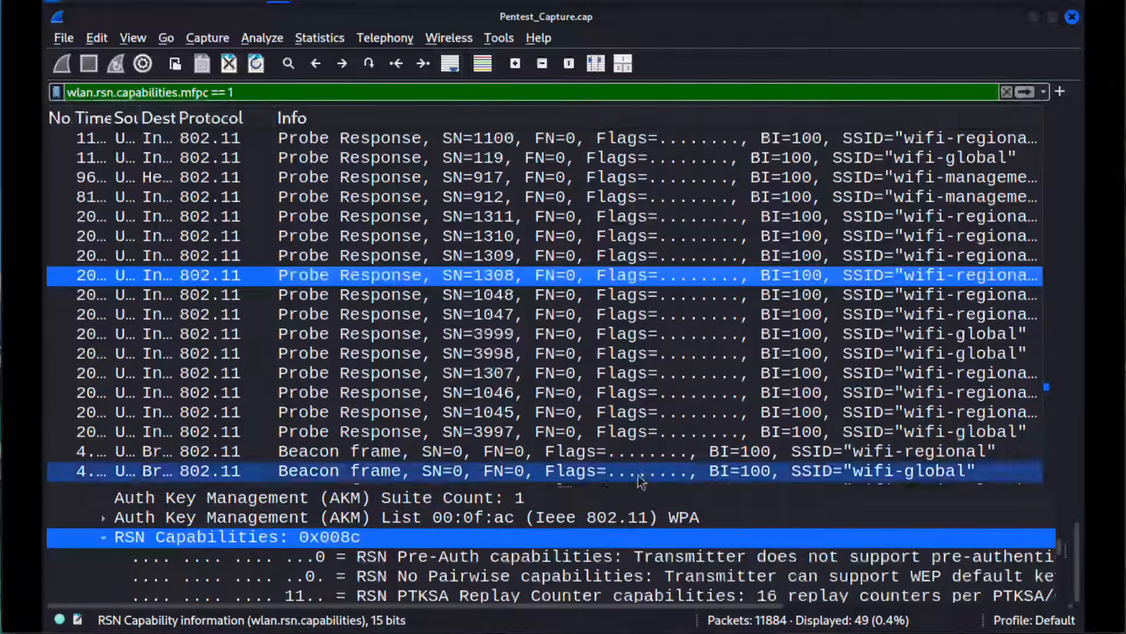
left_click_drag(608, 486, 558, 122)
left_click(466, 288)
scroll(465, 294, "down", 6)
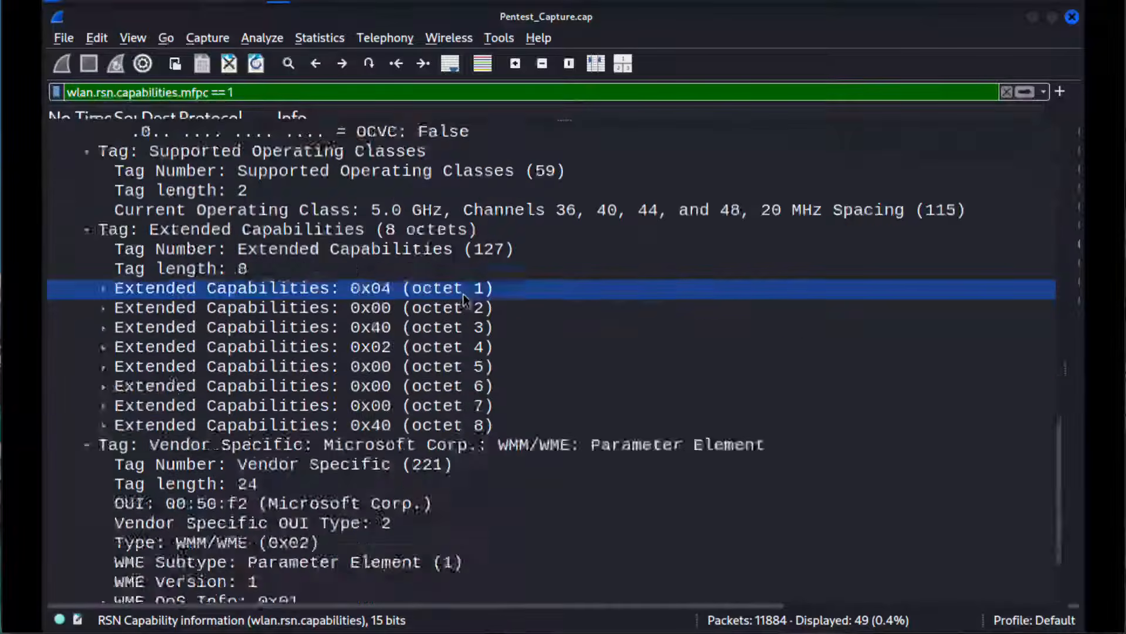
scroll(466, 298, "up", 5)
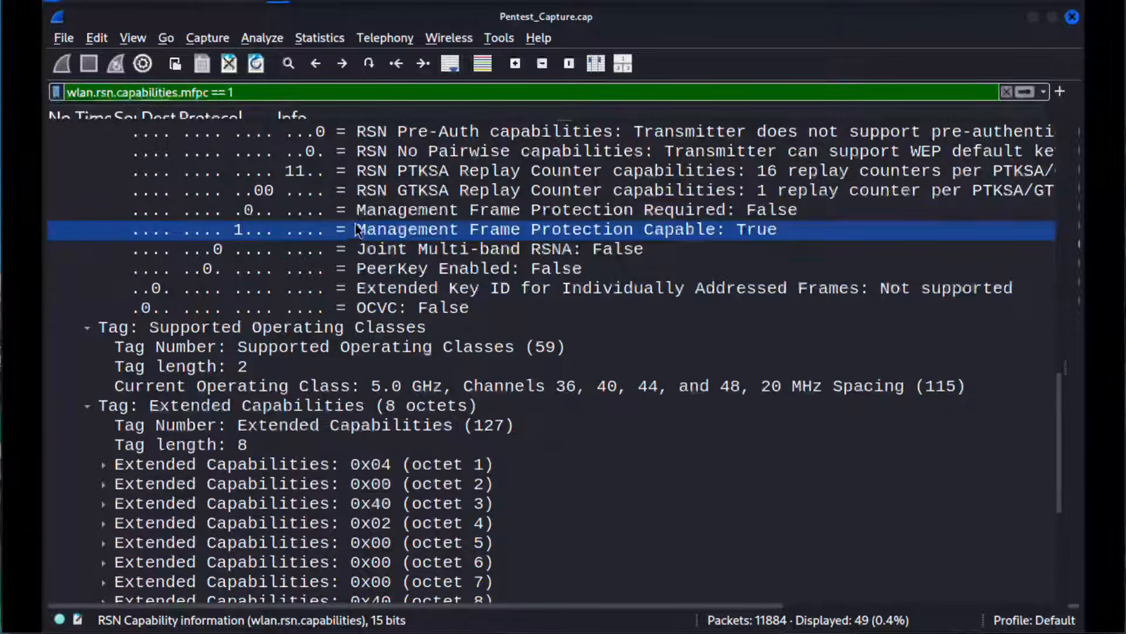
left_click(405, 233)
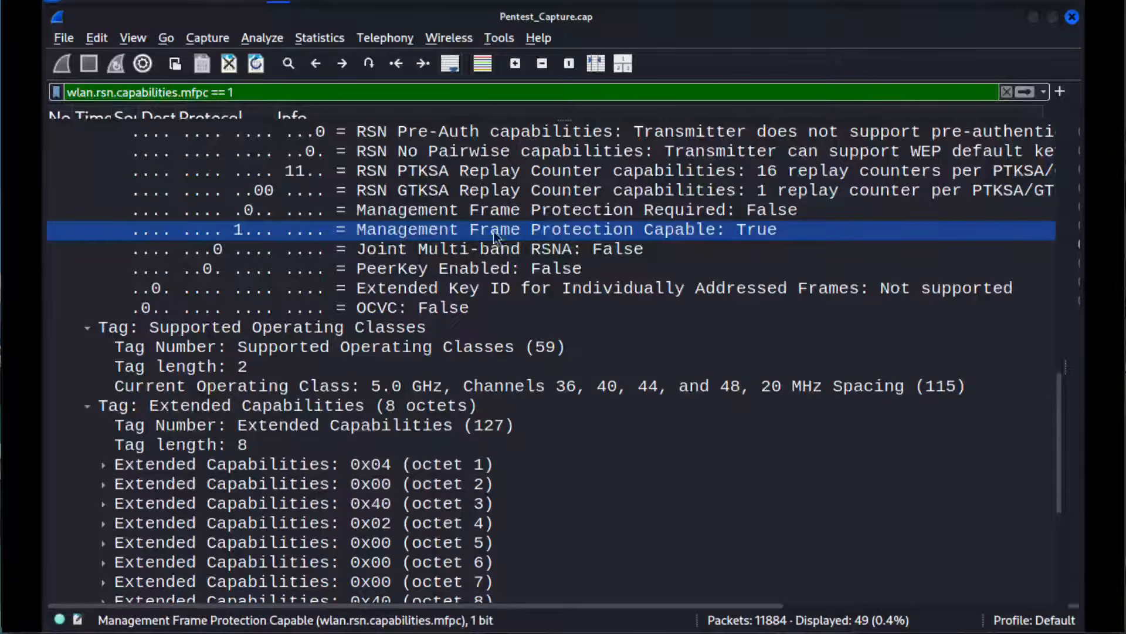
left_click(647, 213)
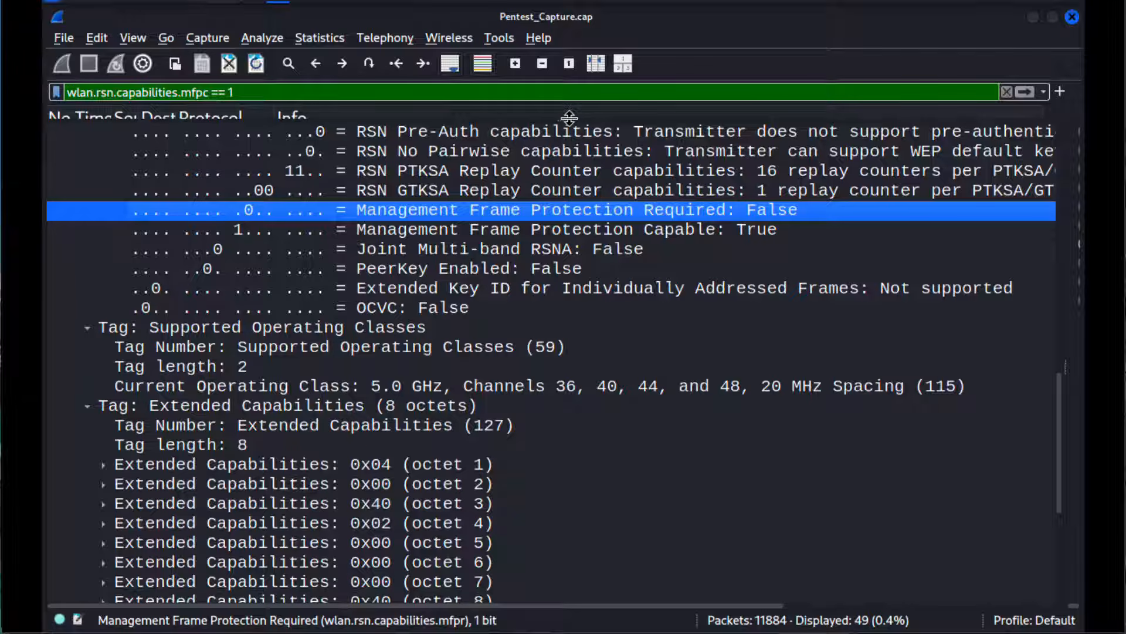
Step: Enlarge the packet list again and switch to the image viewer showing the network scan screenshot 1.png
left_click_drag(569, 118, 600, 461)
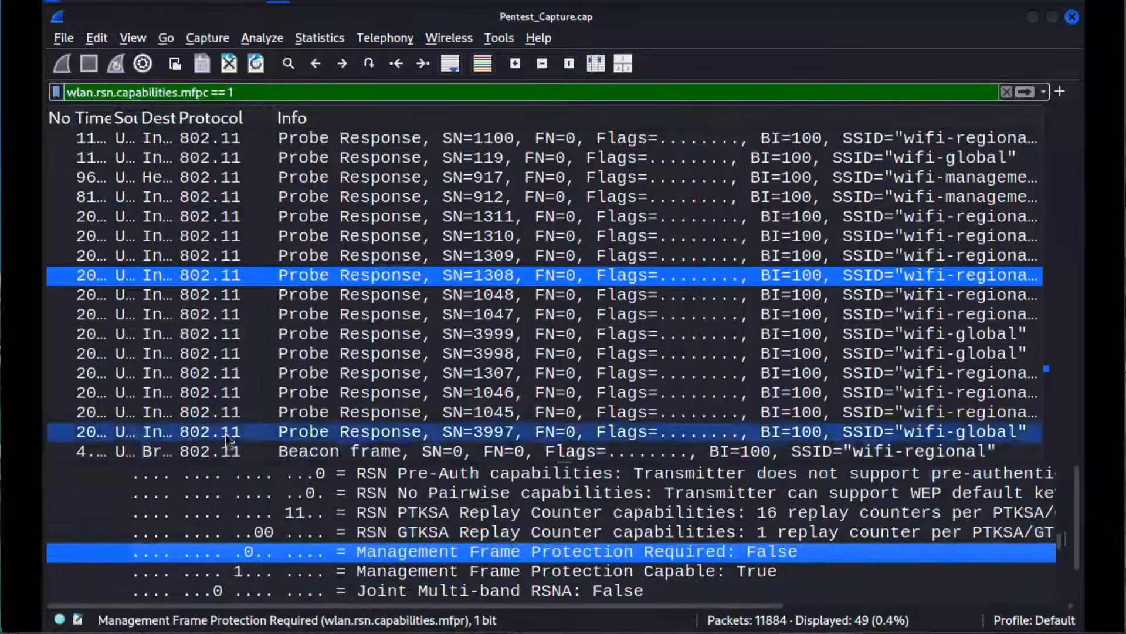
left_click(837, 633)
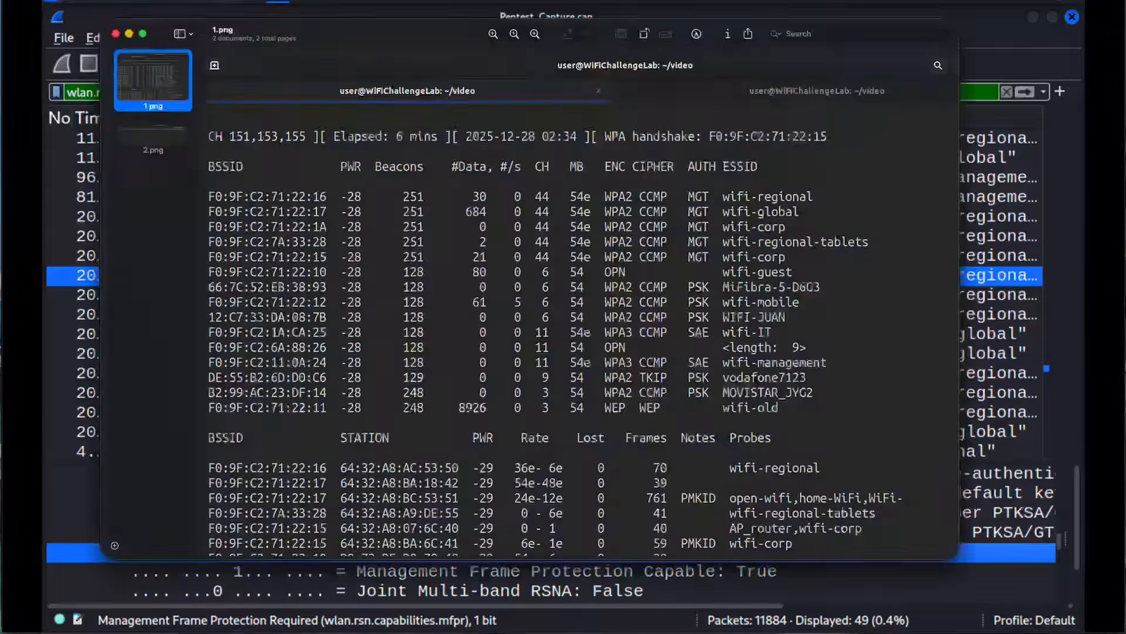
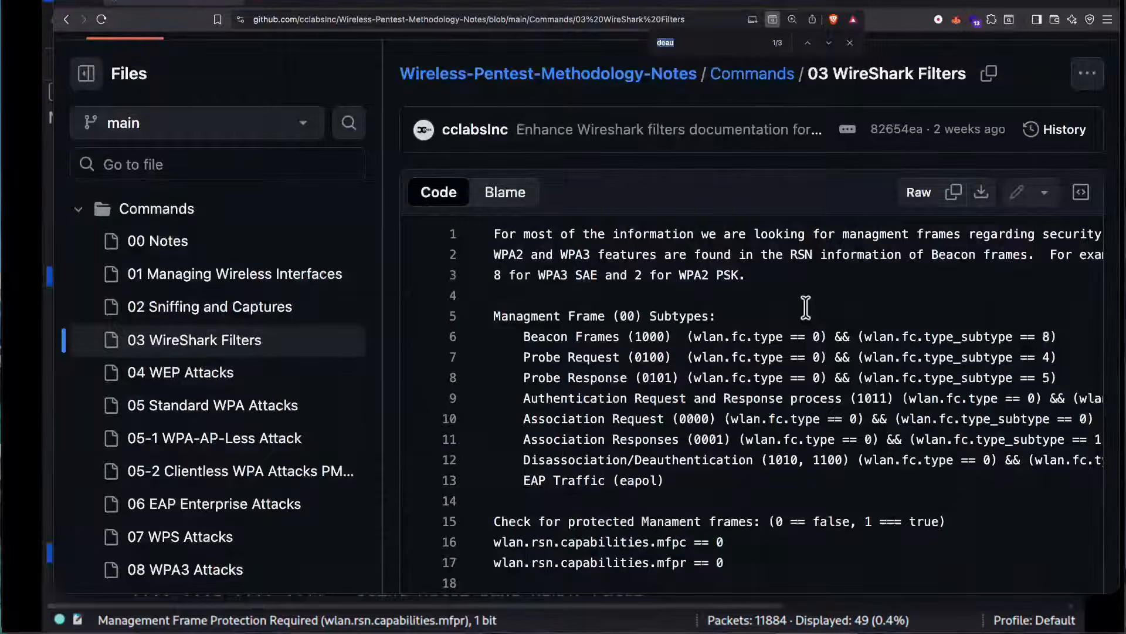
Step: Search the WireShark Filters notes for "hand" and highlight wlan.bssid and && eapol in the 4-way handshake filter
type("hand")
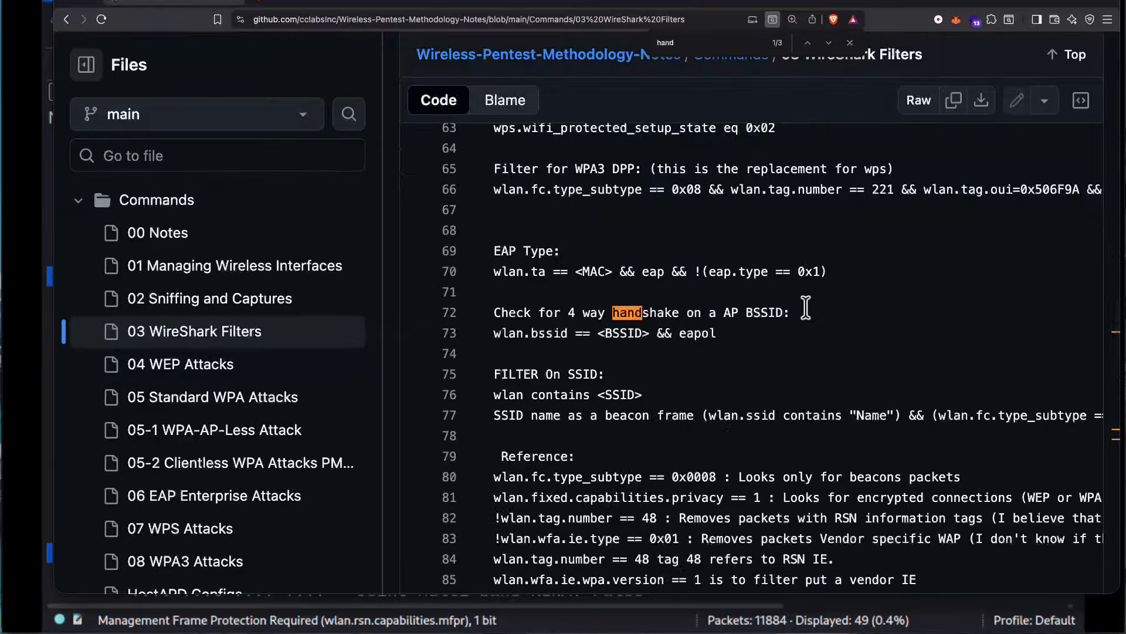
left_click_drag(554, 314, 707, 307)
left_click(720, 333)
left_click(553, 334)
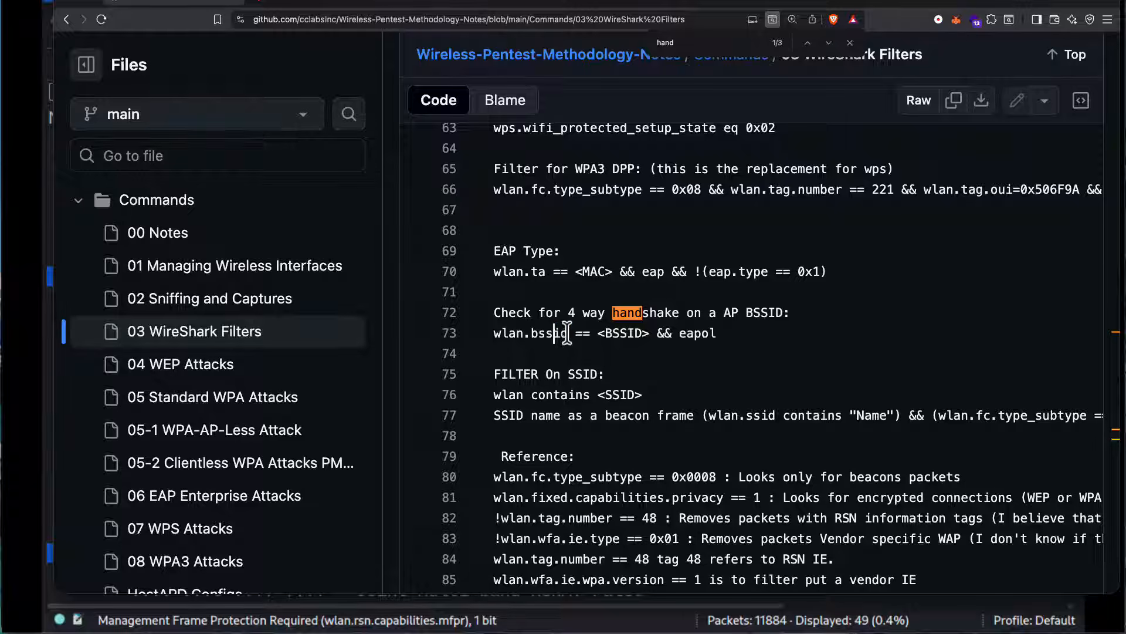
left_click_drag(567, 332, 494, 332)
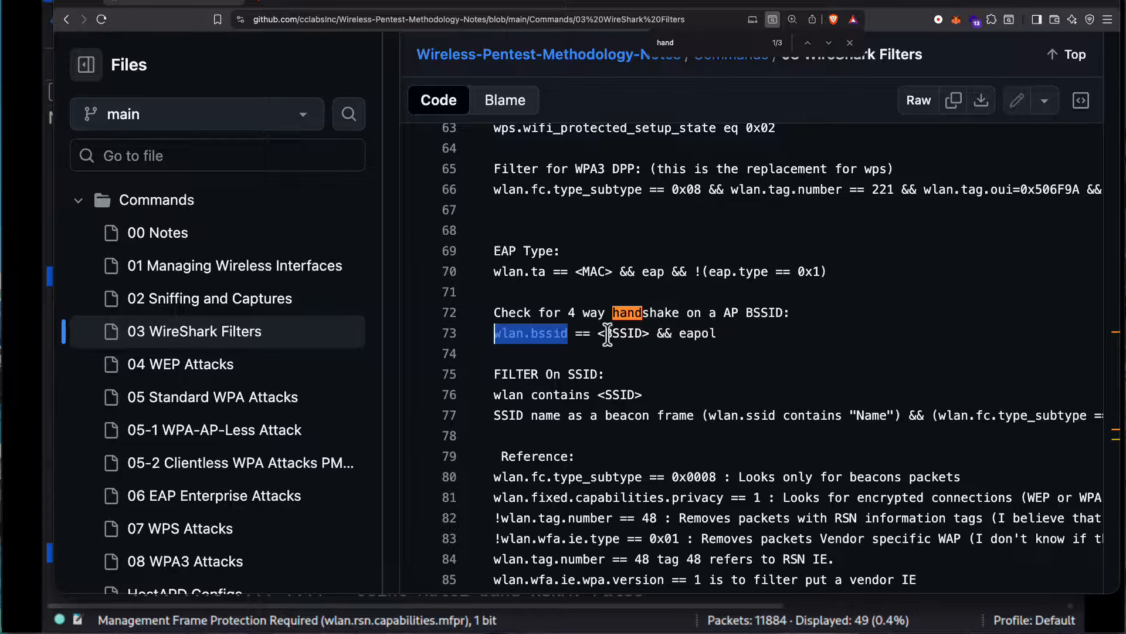
left_click_drag(719, 332, 659, 333)
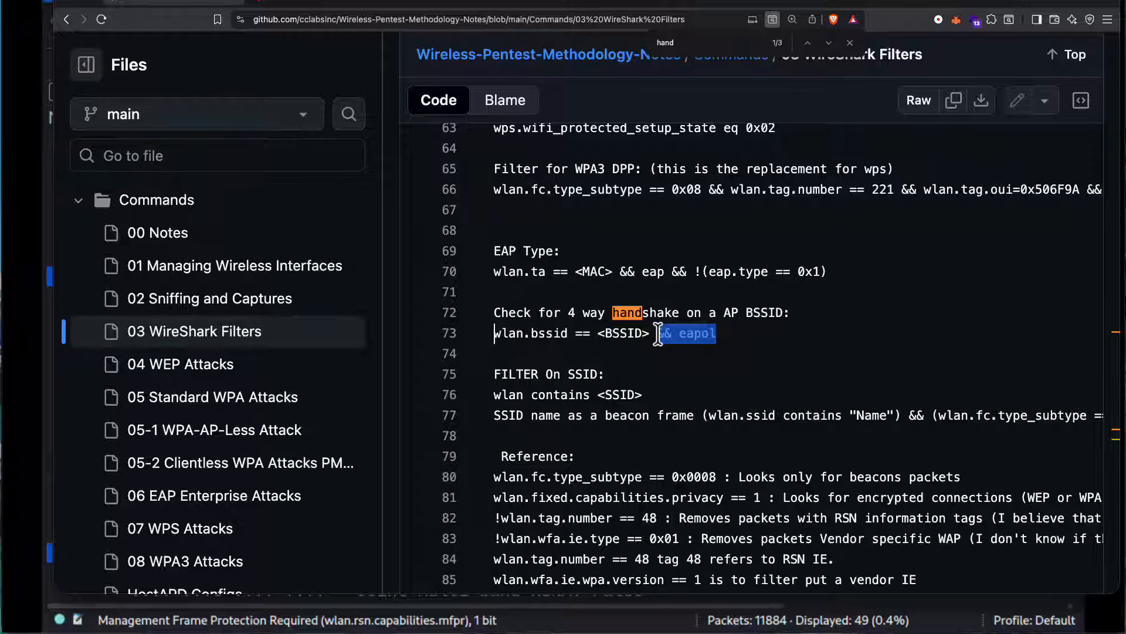
Step: Copy eapol from the notes' handshake filter and apply it in Wireshark as the display filter, replacing the current expression
double_click(698, 333)
right_click(696, 335)
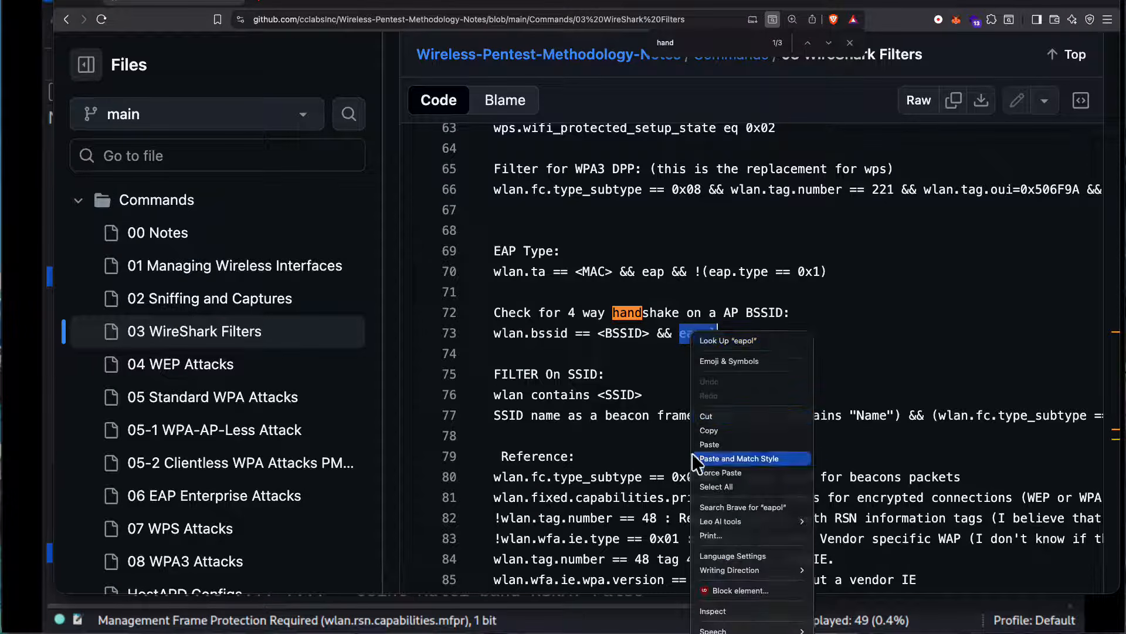
left_click(707, 430)
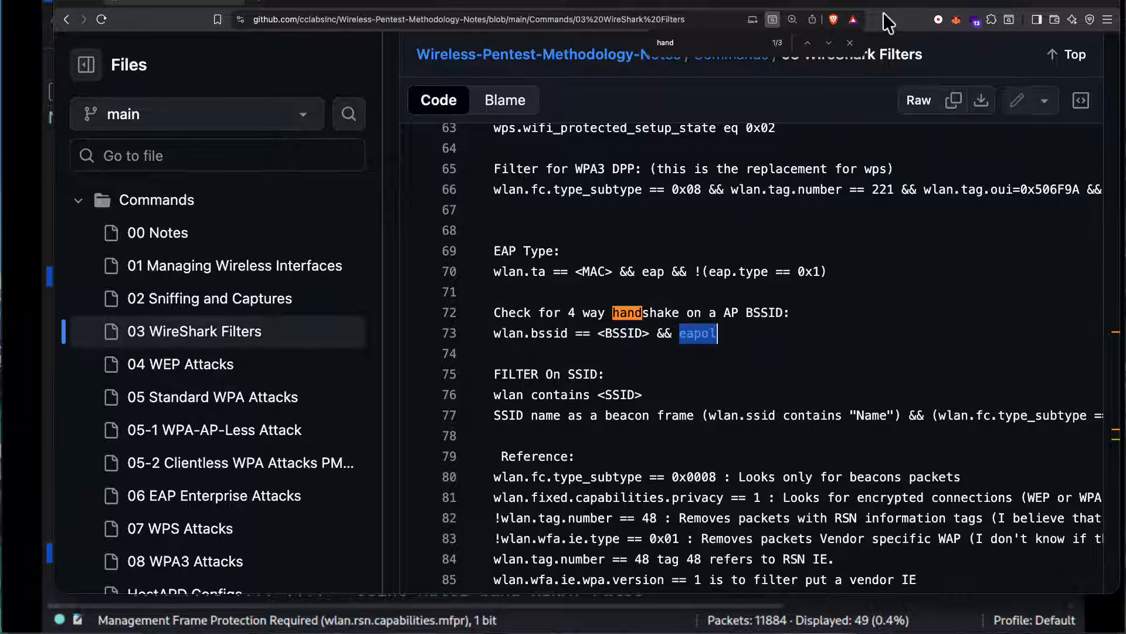
left_click_drag(887, 7, 0, 12)
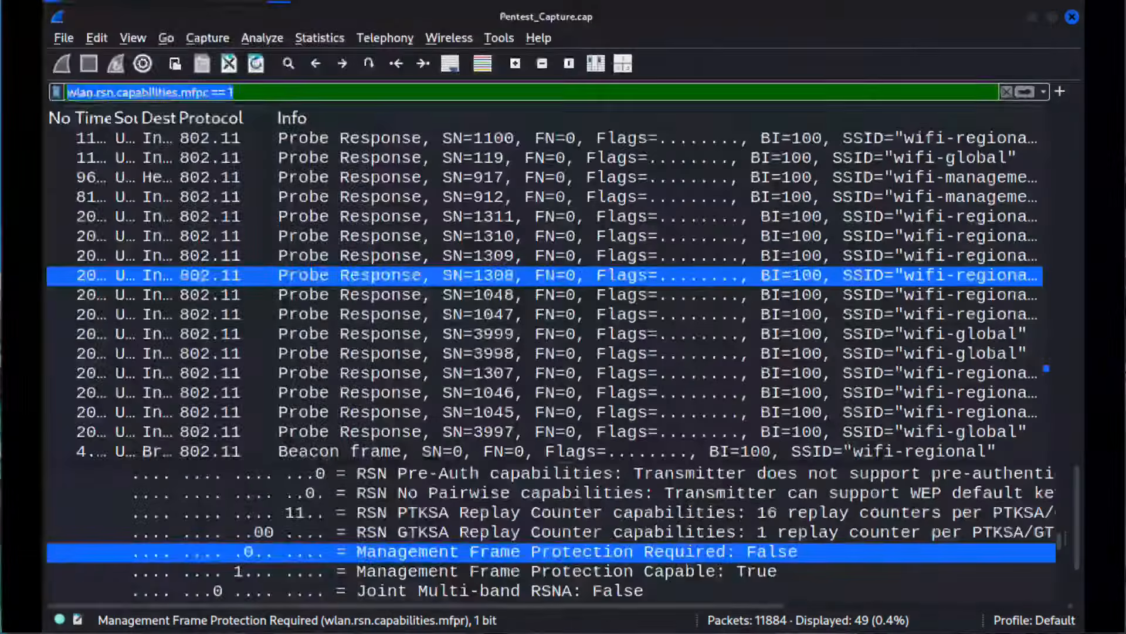
left_click(245, 92)
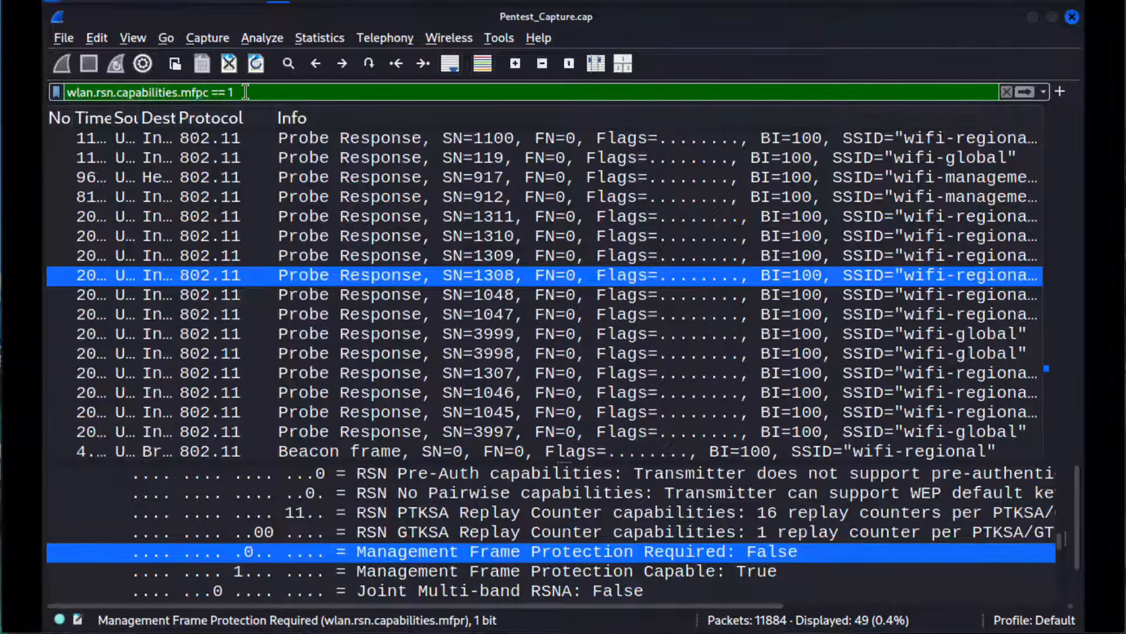
key("ctrl+a")
key("ctrl+v")
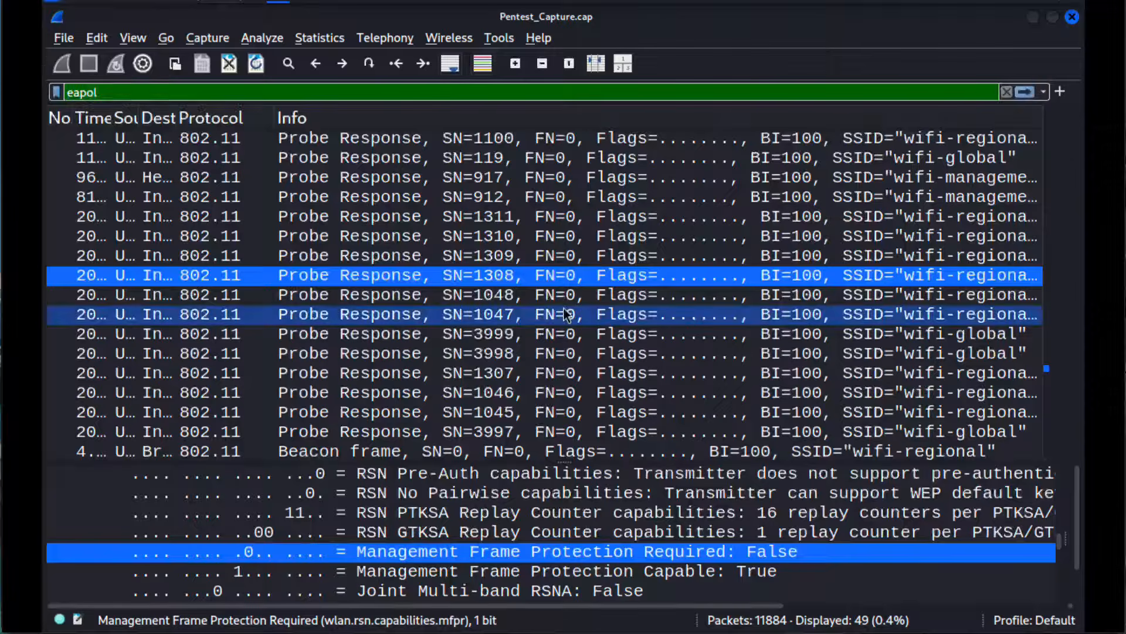
key("Return")
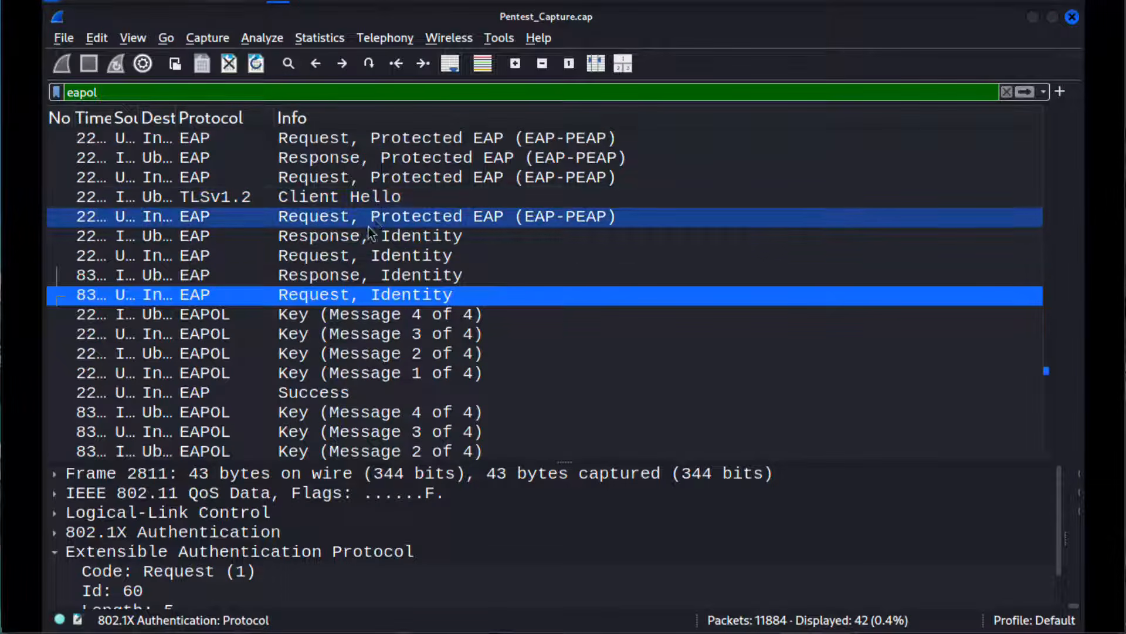
Step: Inspect the EAP Identity request and response packets and the EAPOL Key (Message 3 of 4) packet
left_click(382, 238)
left_click(378, 250)
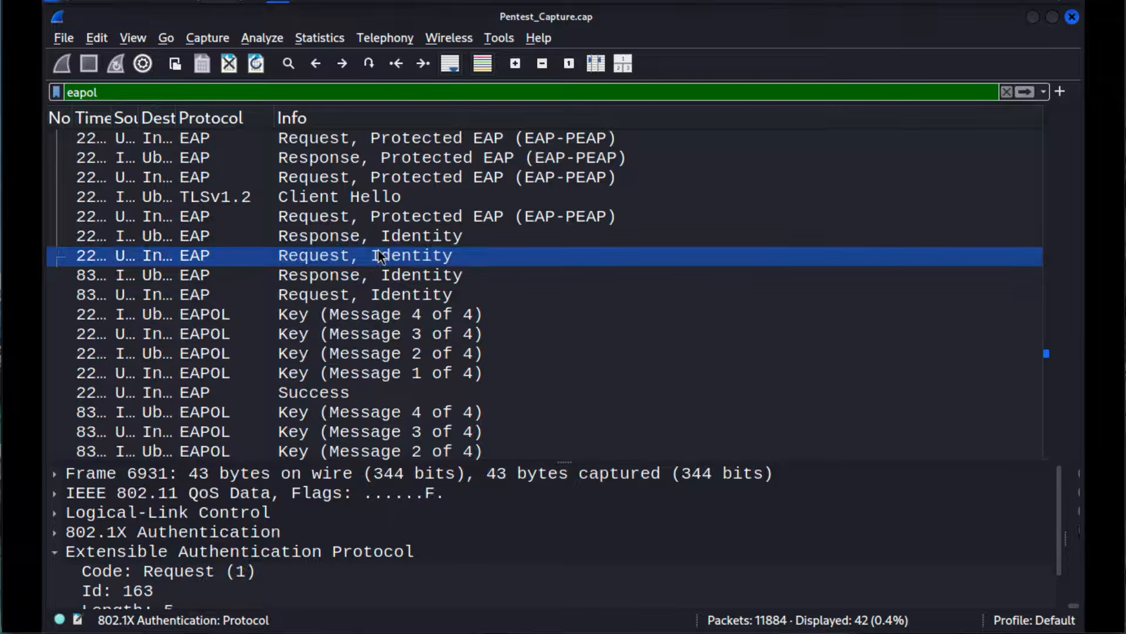
left_click(392, 271)
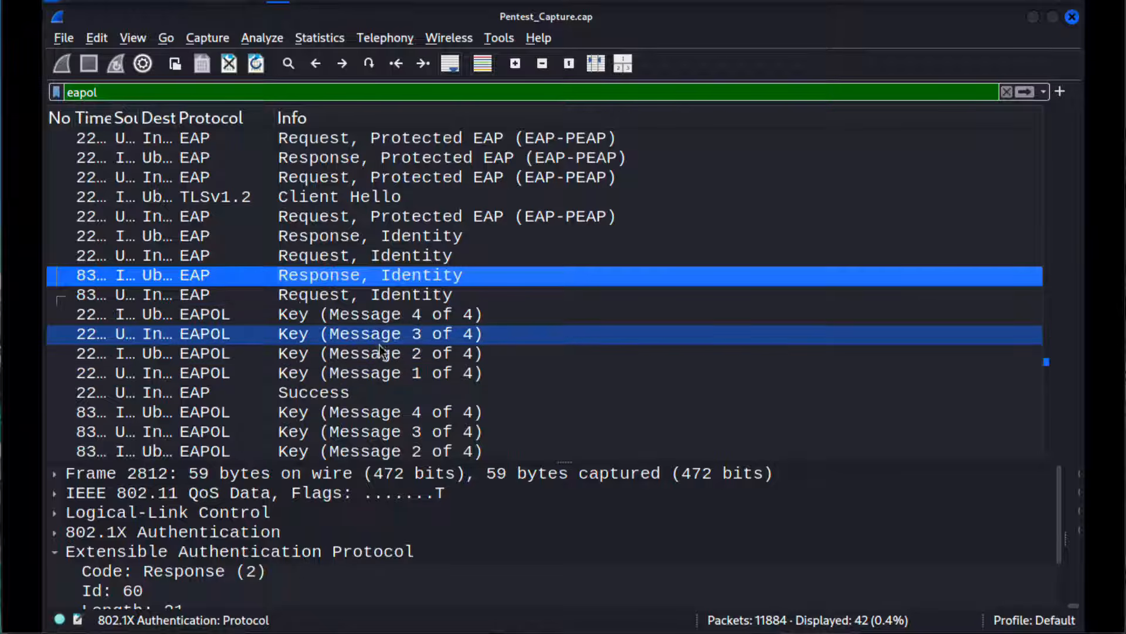
left_click(527, 342)
scroll(527, 341, "down", 1)
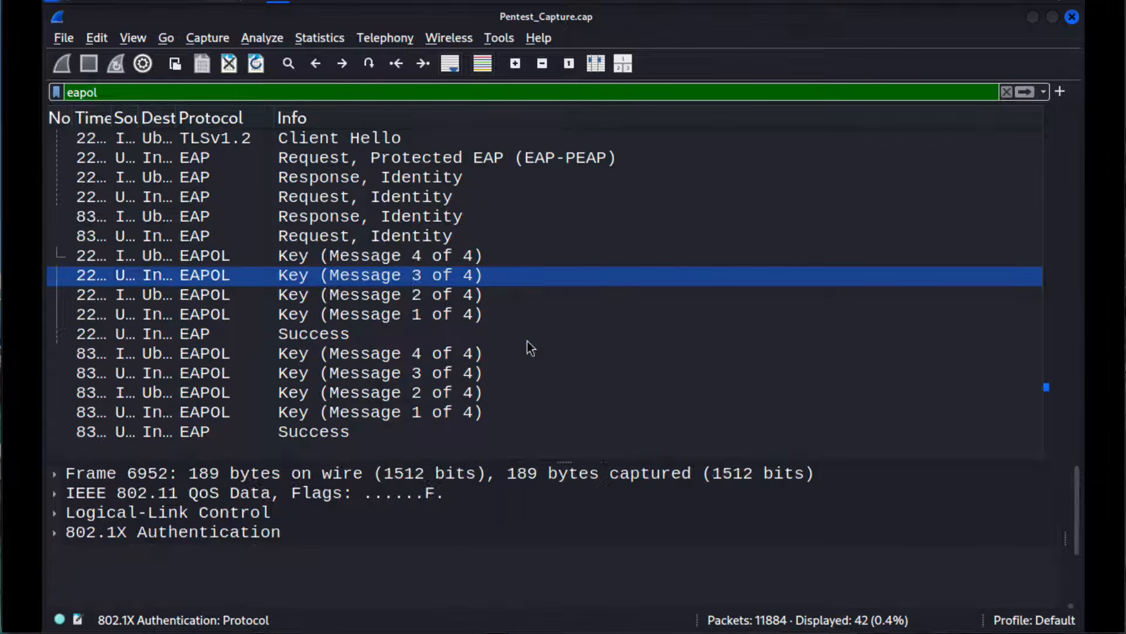
Step: Review the EAP-TLS exchange further up the packet list and select its Certificate, Client Key Exchange packet
scroll(530, 348, "up", 5)
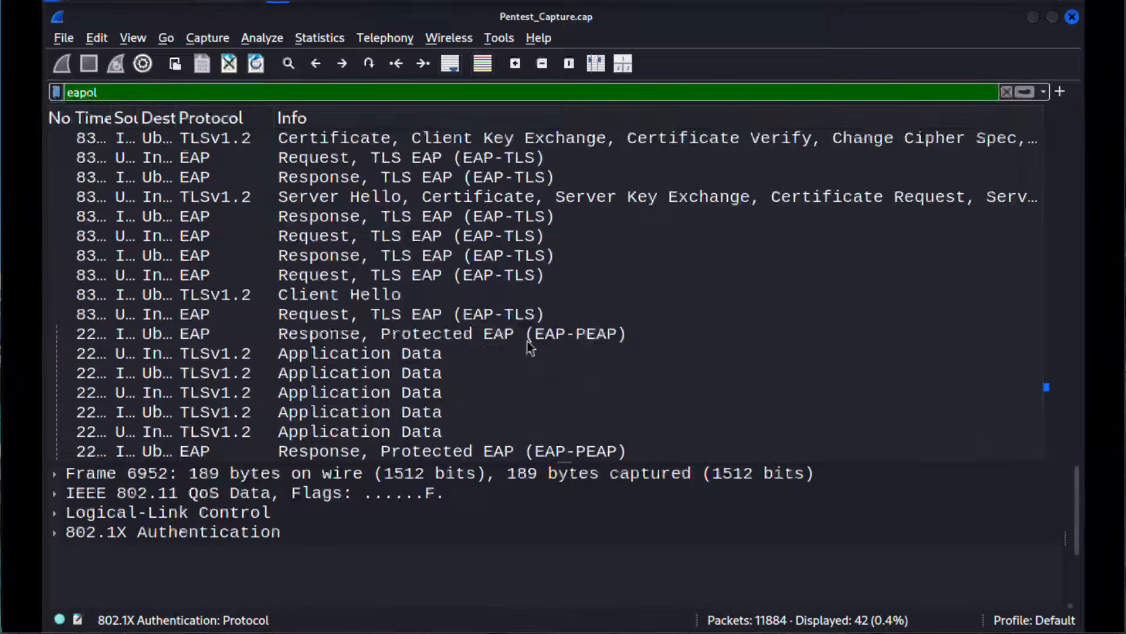
left_click(495, 223)
left_click(494, 232)
left_click(501, 221)
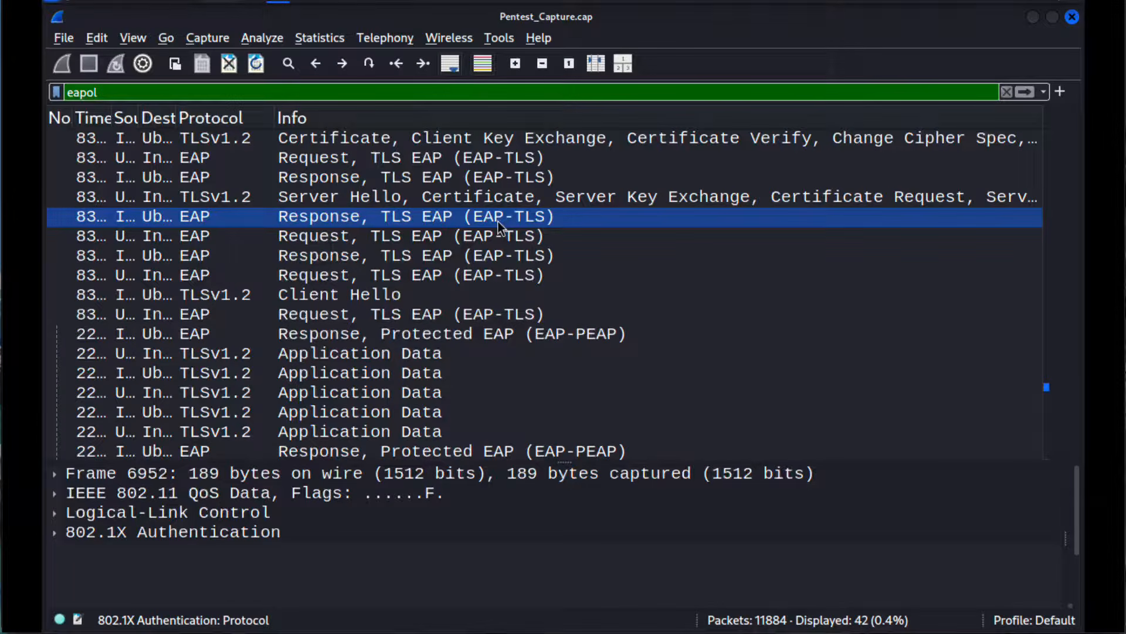
scroll(498, 221, "up", 1)
left_click(583, 216)
left_click(642, 177)
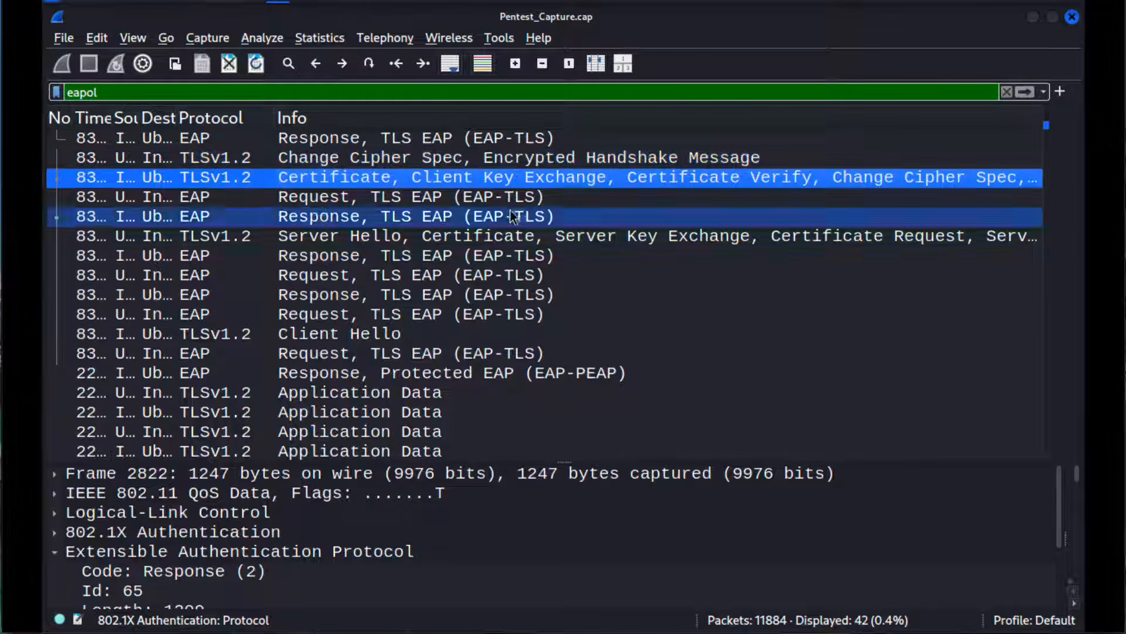
Step: Narrow the display filter to eapol && wlan.bssid eq F0:9F:C2:71:22:15 and apply it
left_click(152, 93)
type("&&")
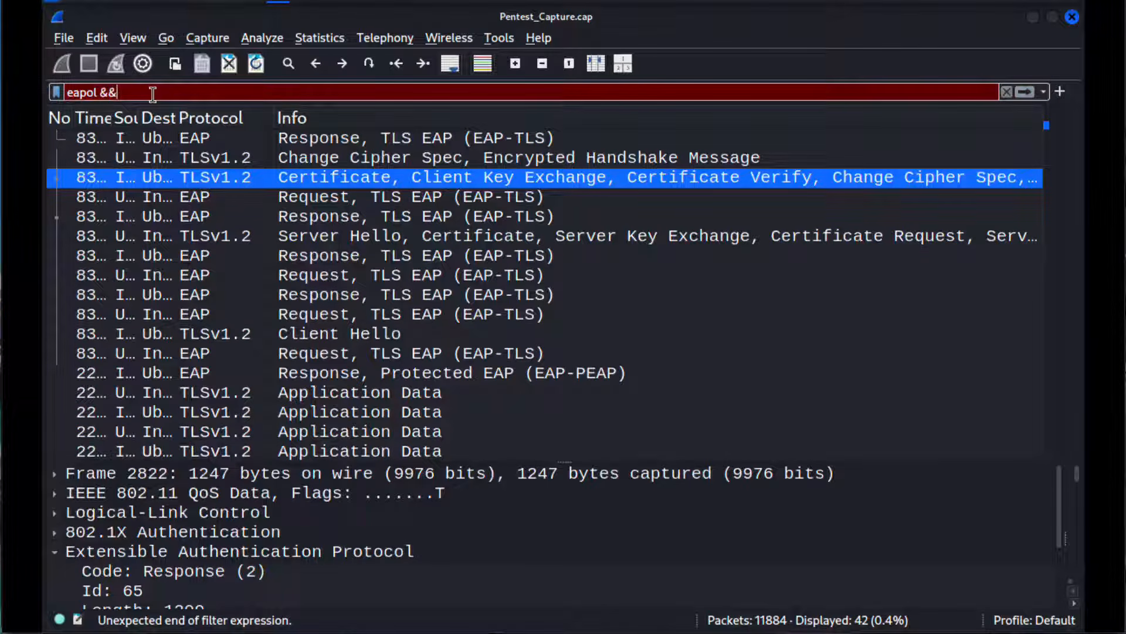
type(" wlan")
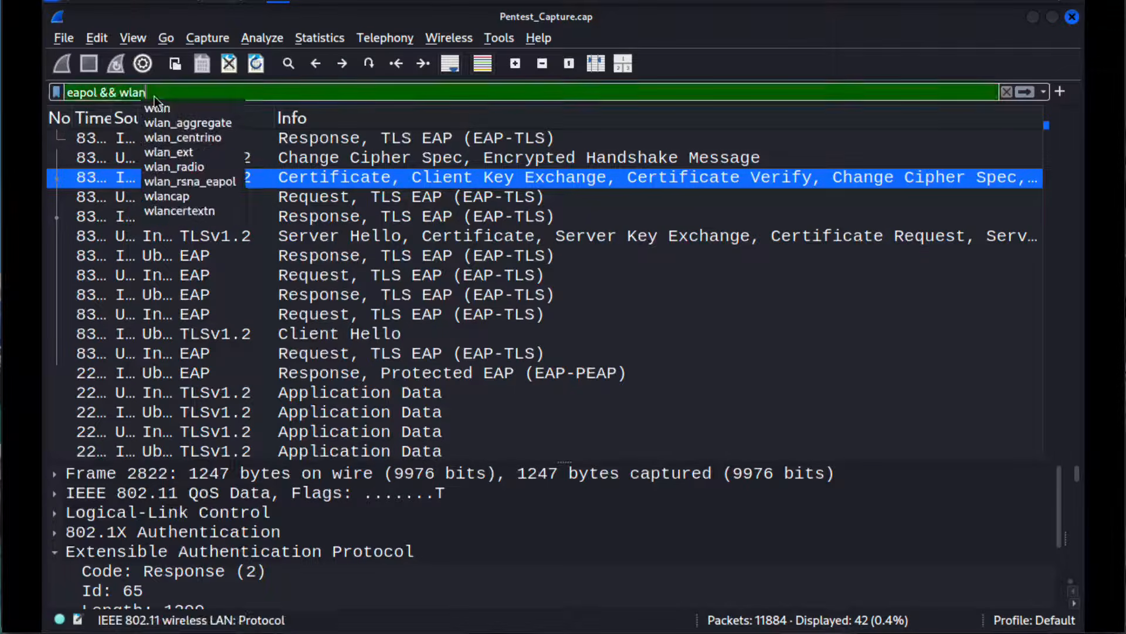
type(".bssid")
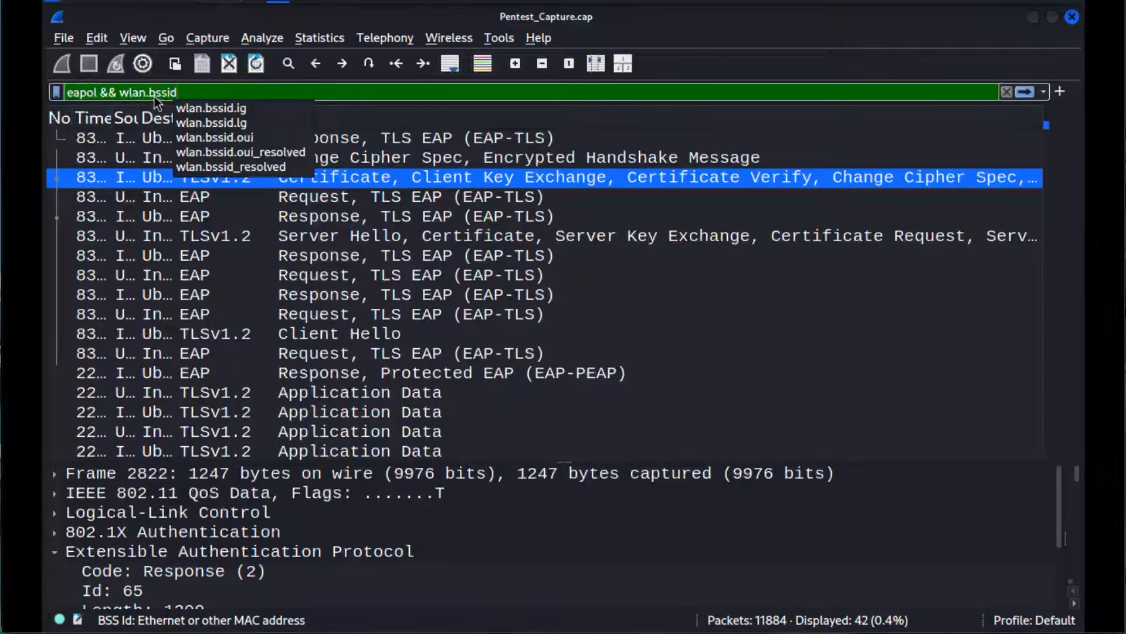
type(" eq")
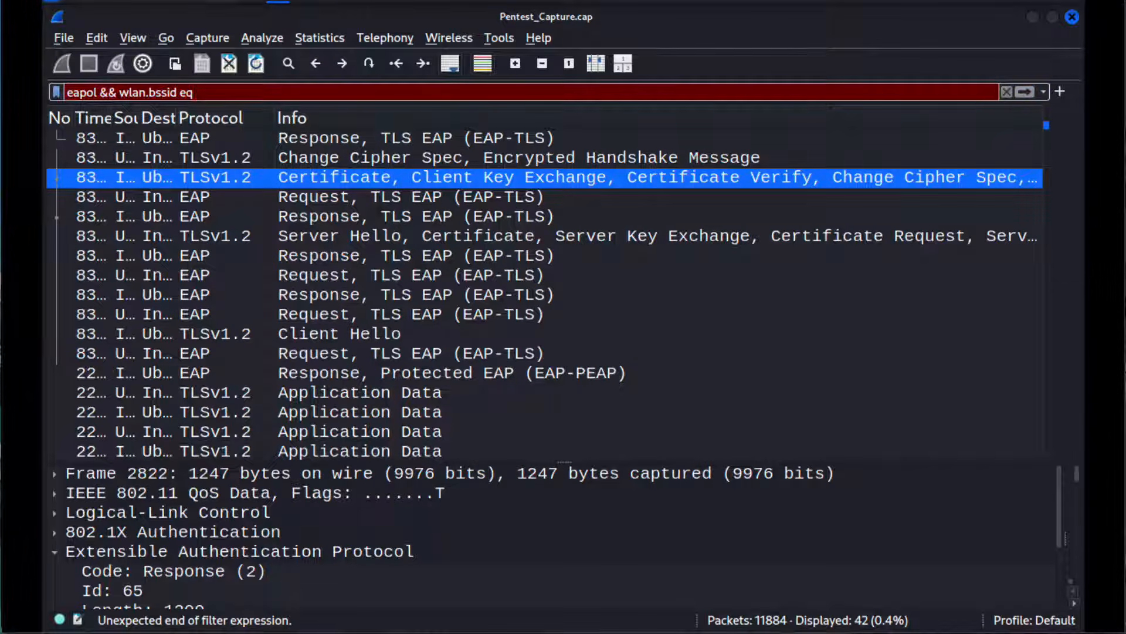
type("F0:9F:C2:71:22:15")
key("Return")
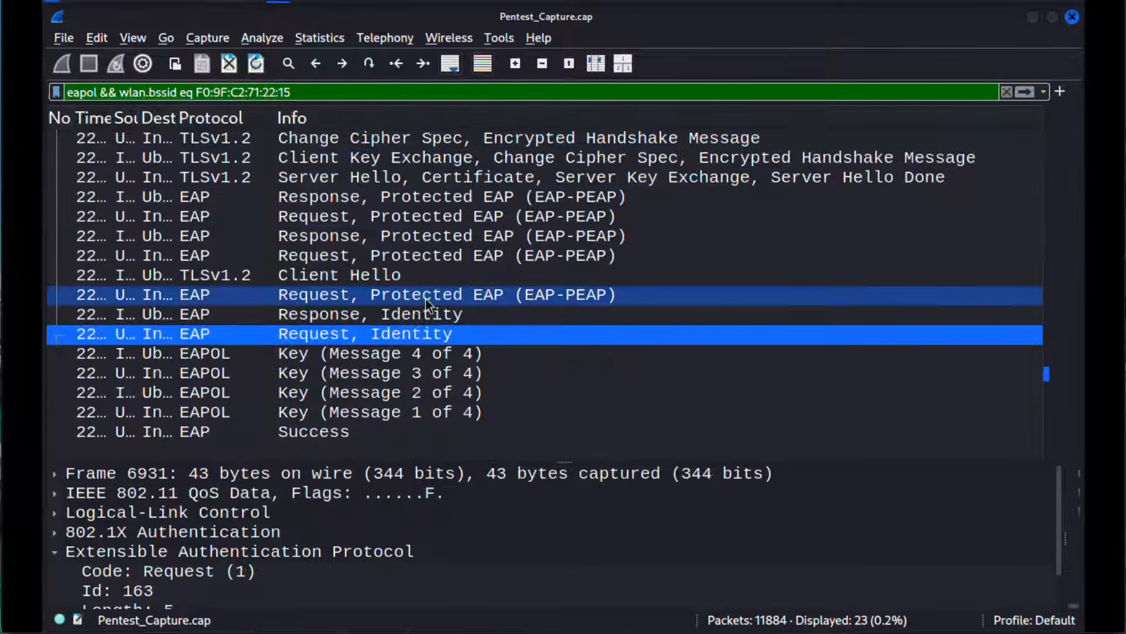
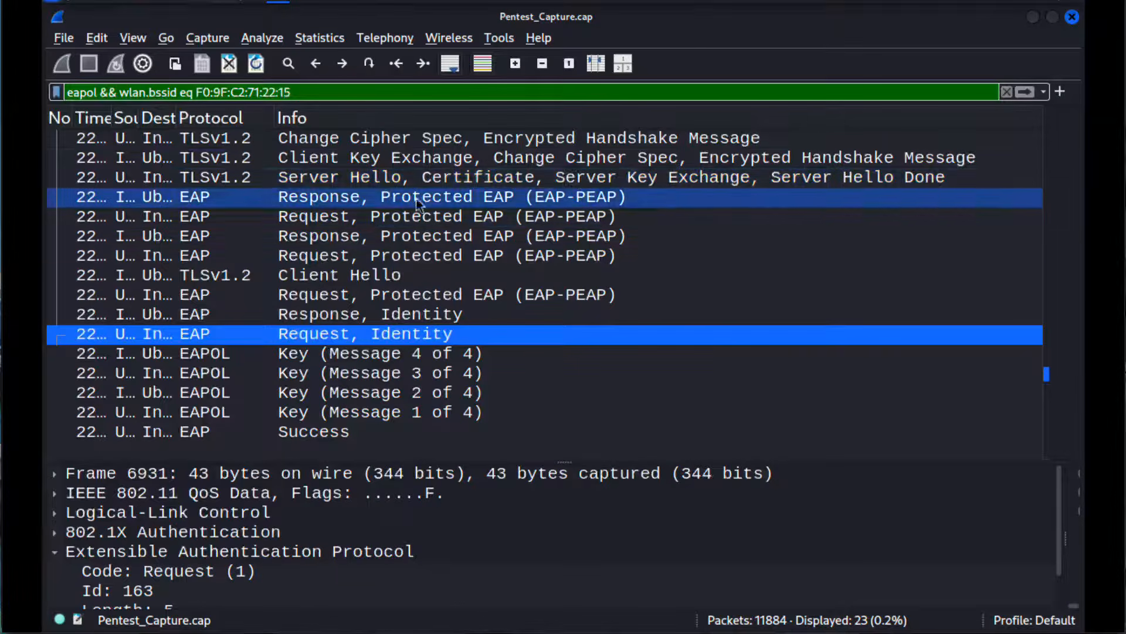
Step: Inspect an EAP-PEAP response packet and the TLSv1.2 Server Hello, Certificate and Change Cipher Spec packets of the PEAP exchange
left_click(432, 196)
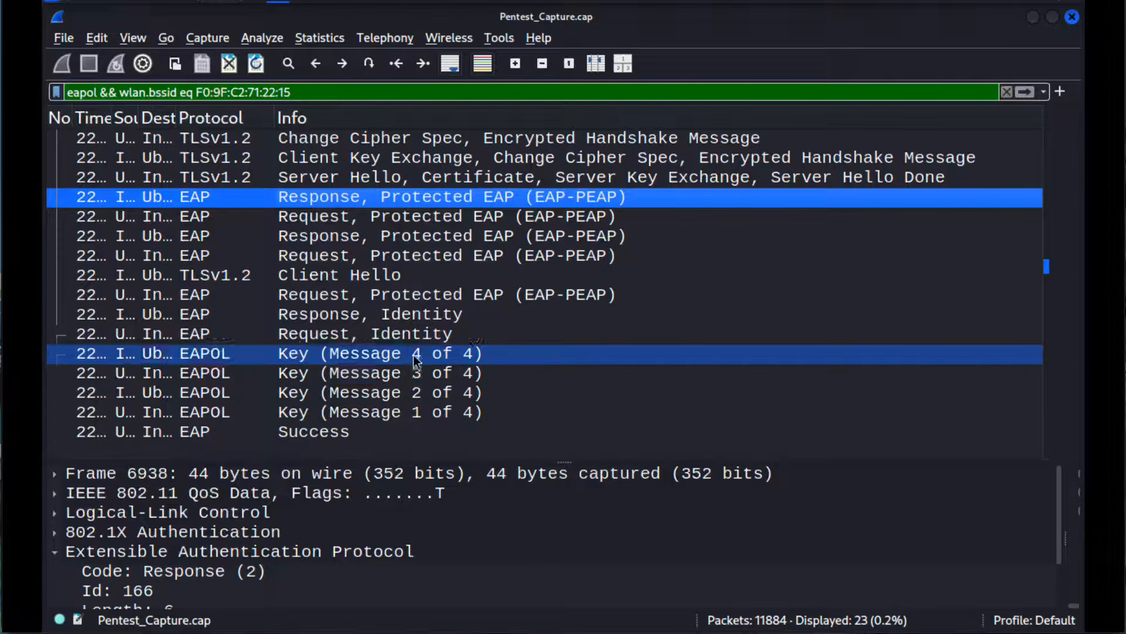
scroll(419, 330, "up", 2)
left_click(507, 319)
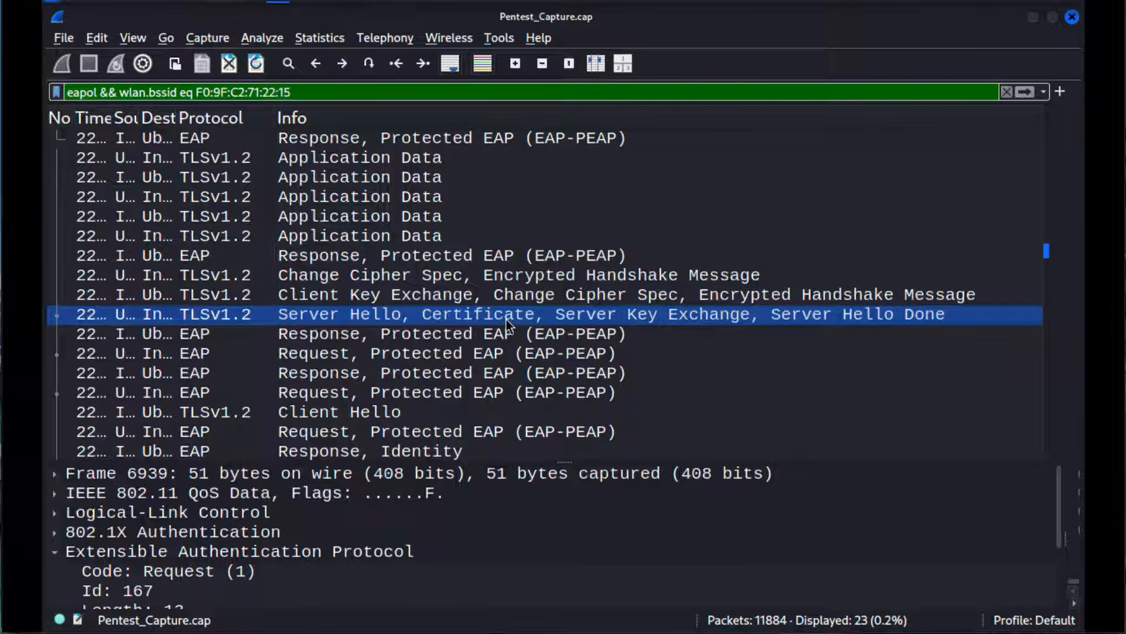
left_click(542, 279)
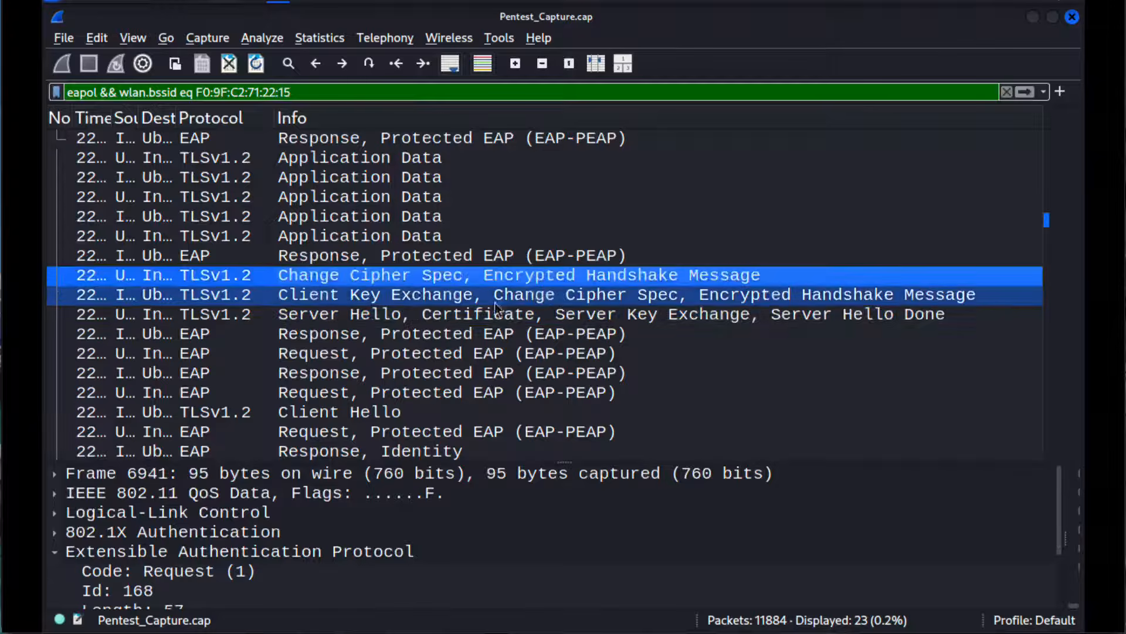
left_click(478, 308)
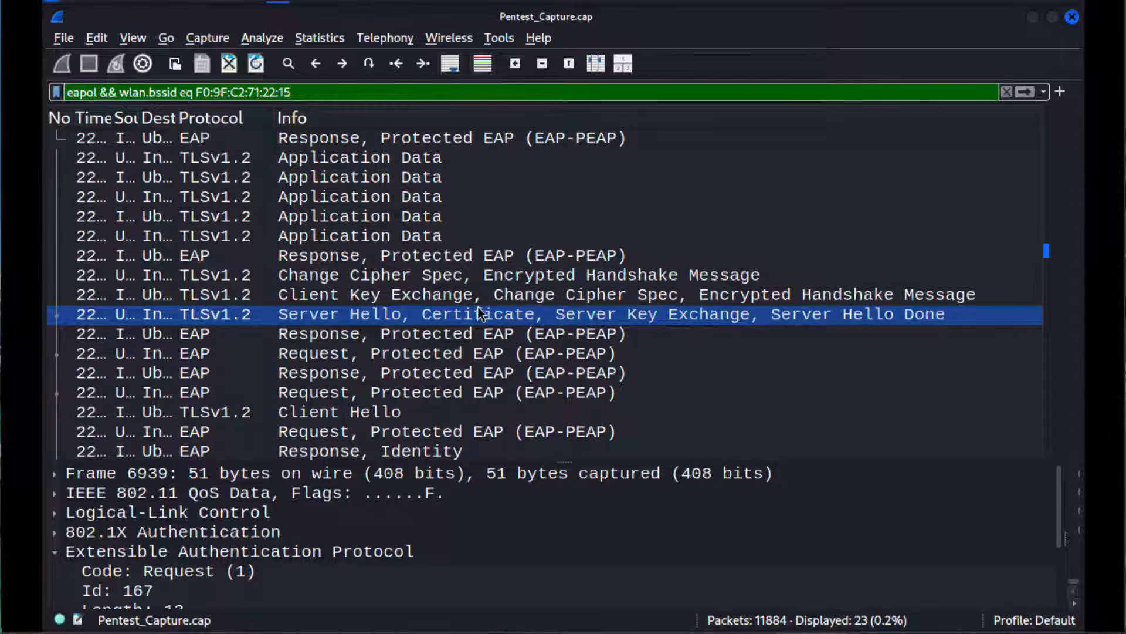
scroll(478, 309, "down", 1)
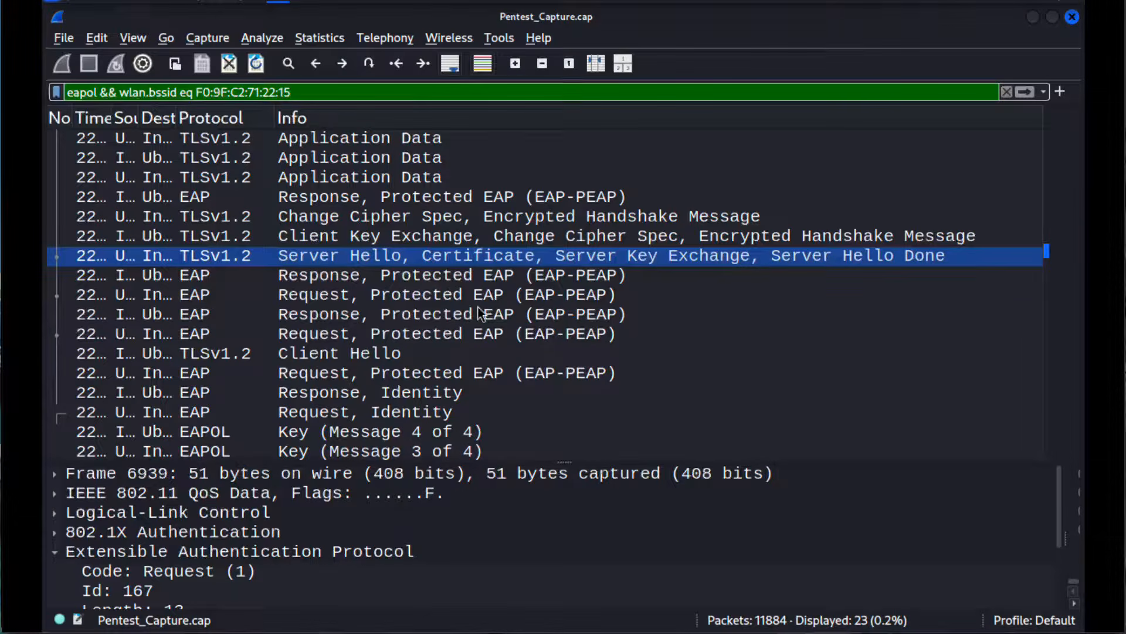
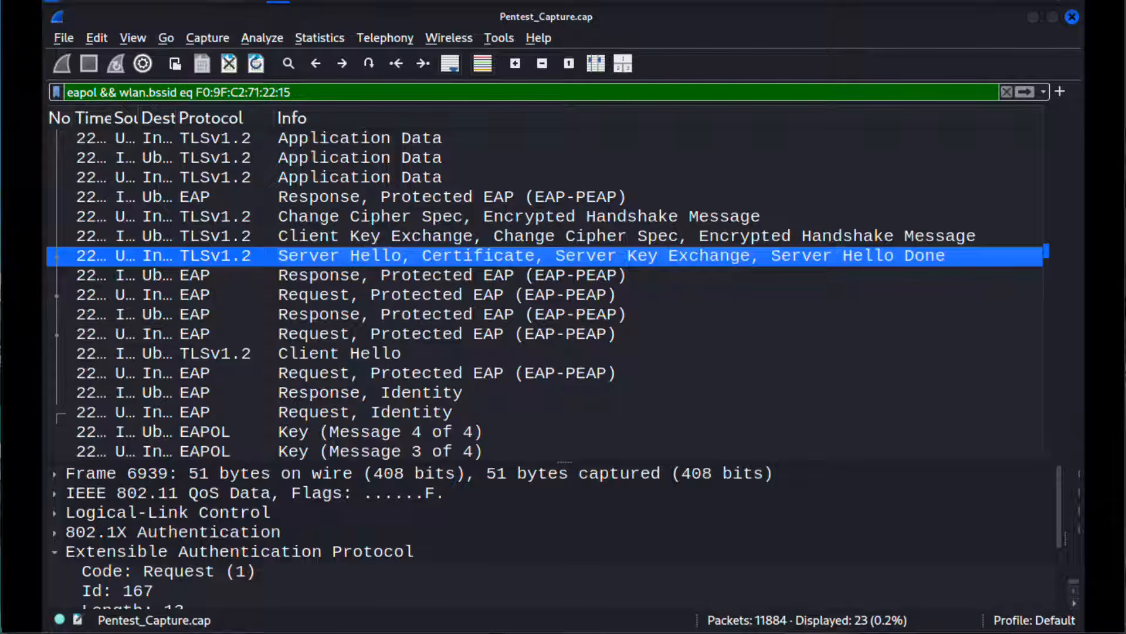
Step: Switch to the GitHub WireShark Filters notes in the browser and examine the Wireshark filter and TShark command for extracting server certificates
key("super+Tab")
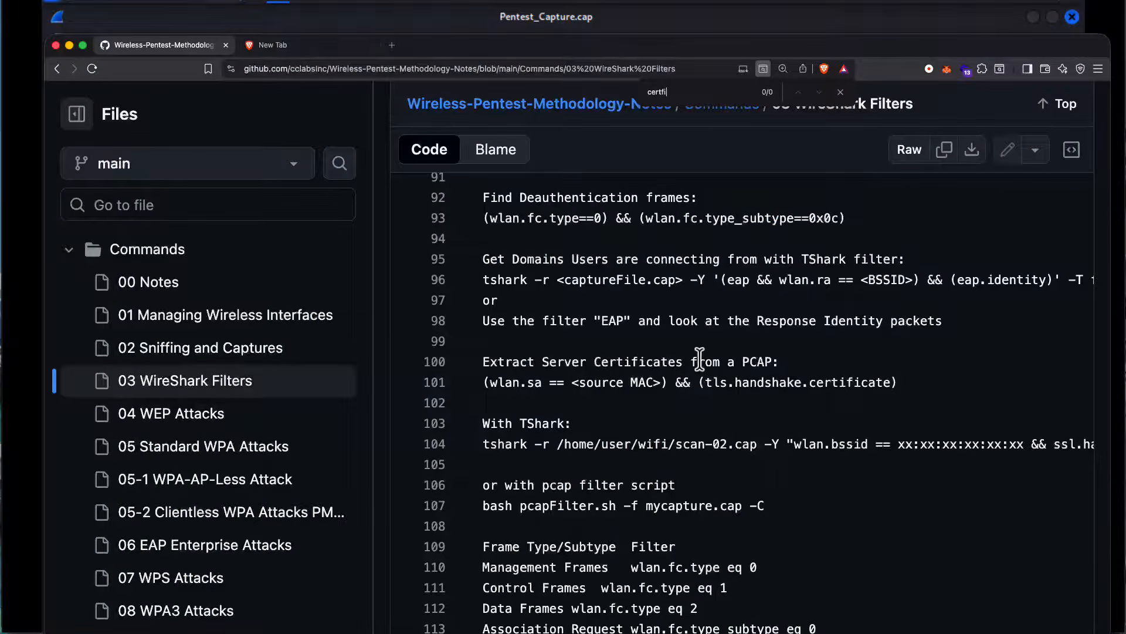
left_click_drag(699, 360, 577, 379)
left_click(540, 384)
left_click_drag(483, 383, 900, 381)
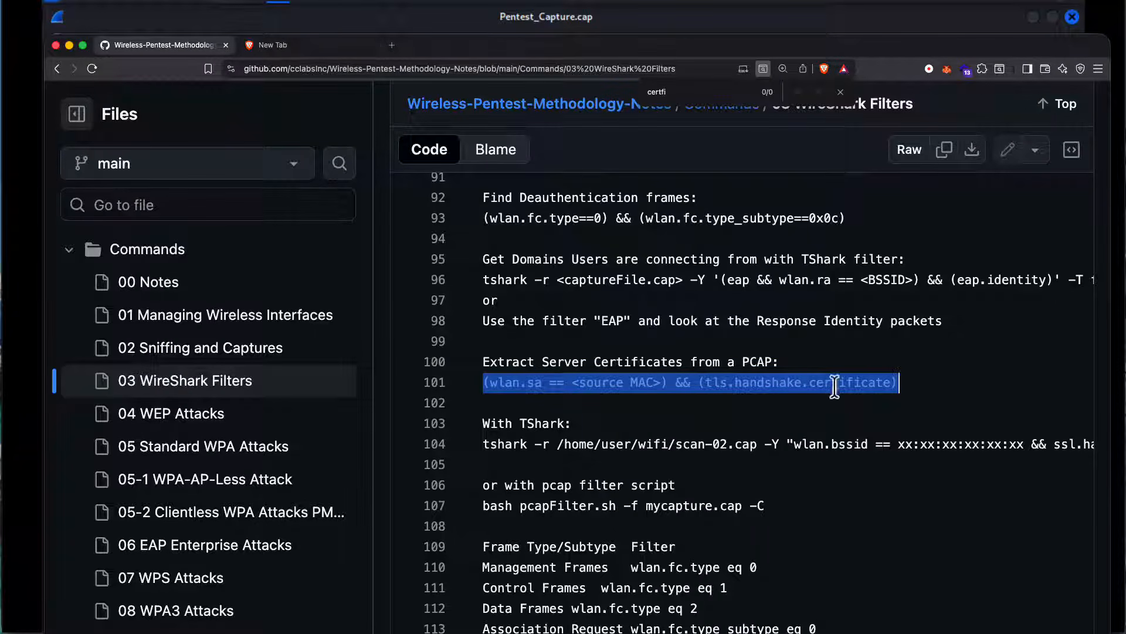
left_click_drag(483, 444, 1076, 445)
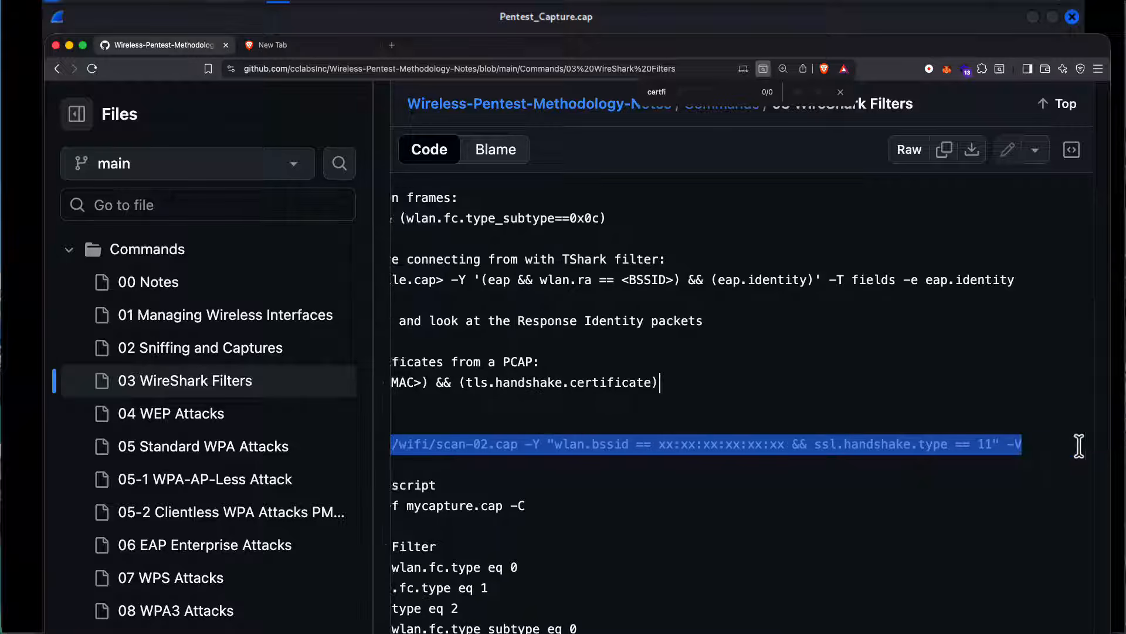
scroll(828, 463, "left", 2)
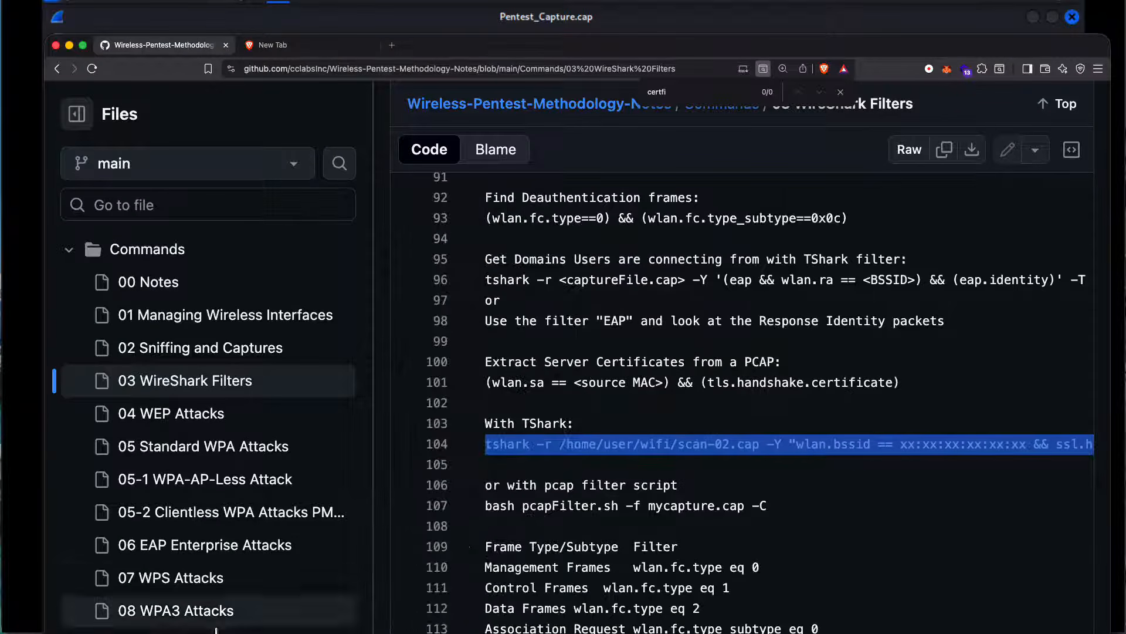
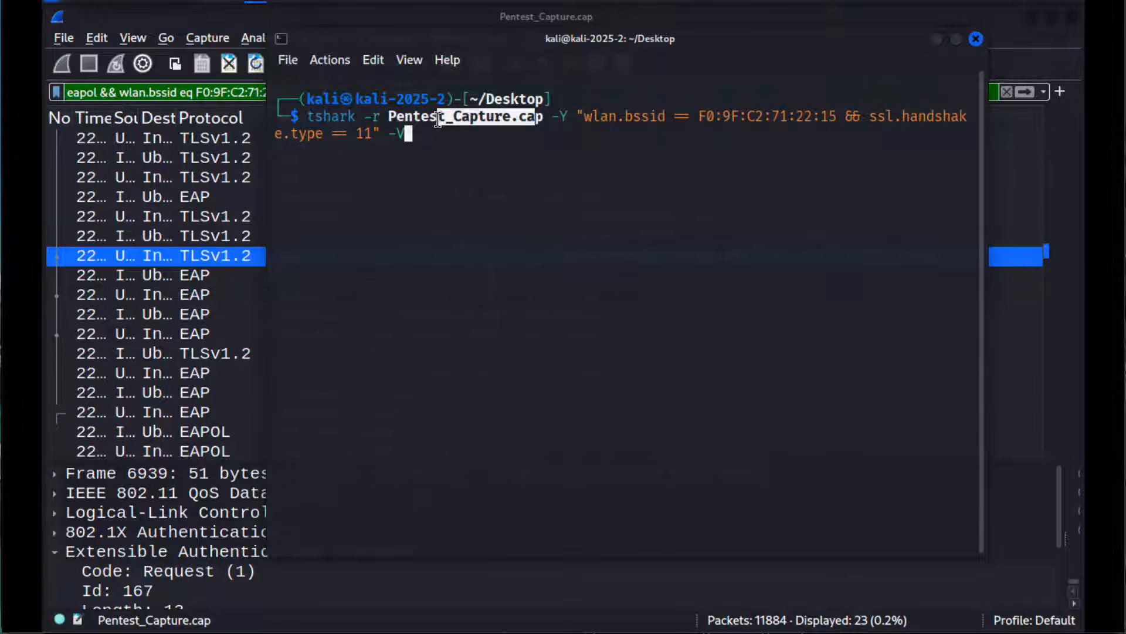
Step: Run tshark -r Pentest_Capture.cap -Y "wlan.bssid == F0:9F:C2:71:22:15 && ssl.handshake.type == 11" -V in the terminal after reviewing its file name, BSSID and handshake filter
left_click(557, 132)
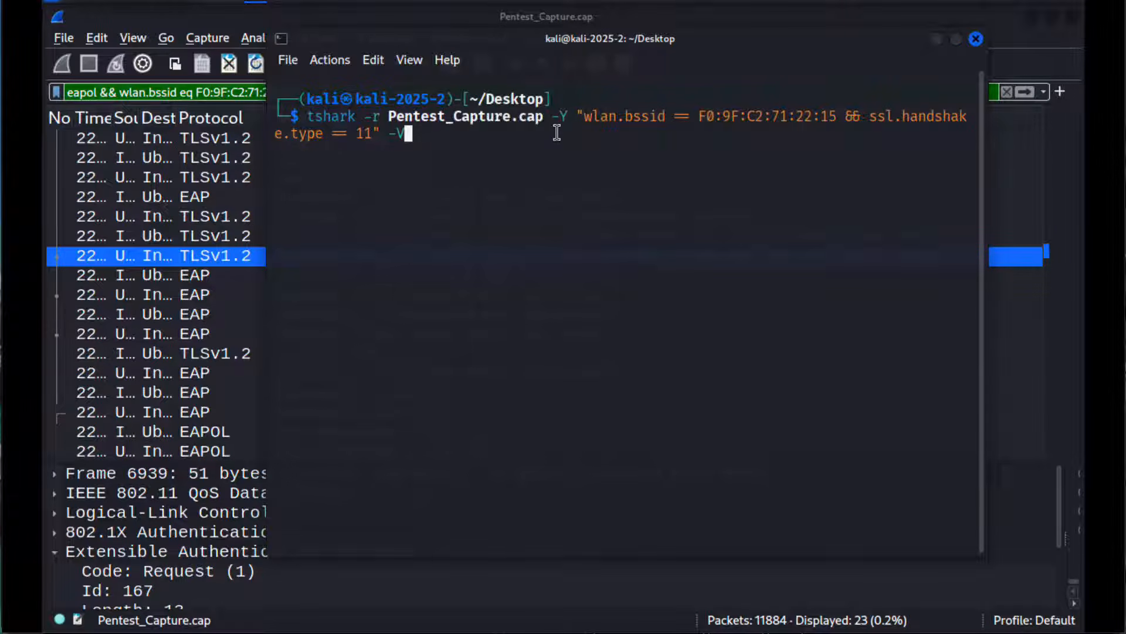
left_click_drag(600, 115, 833, 113)
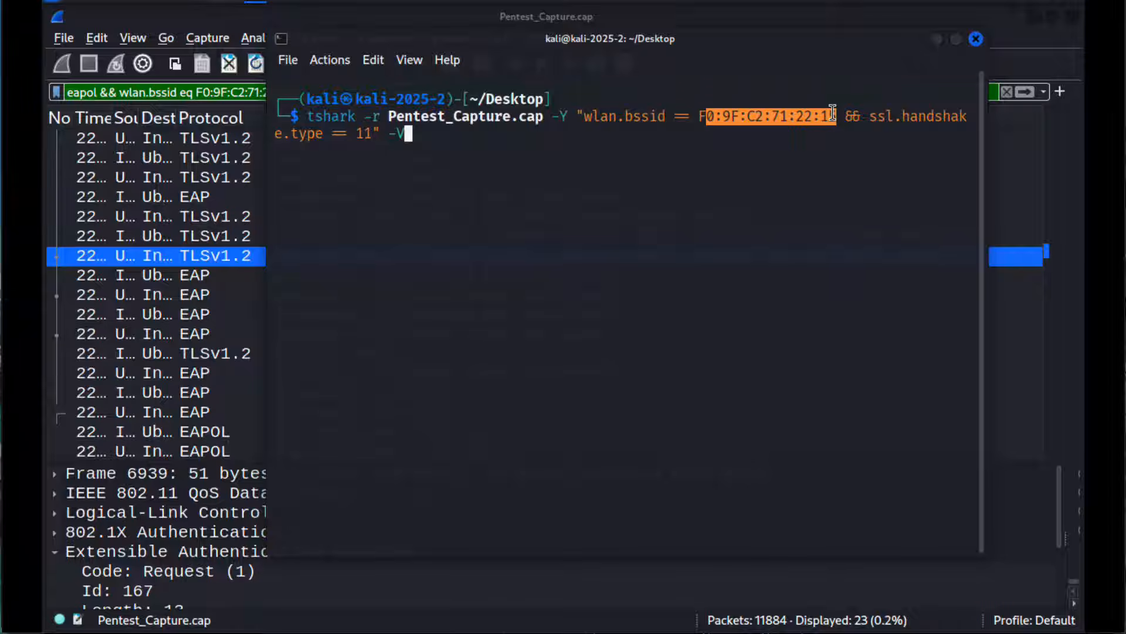
left_click_drag(885, 115, 955, 115)
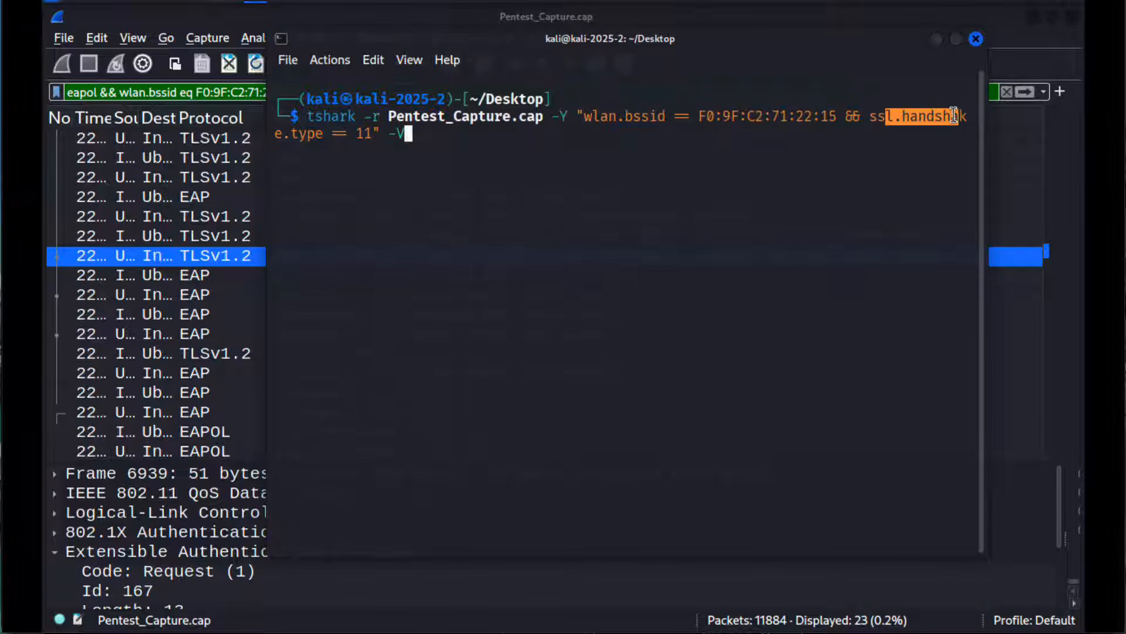
left_click(331, 154)
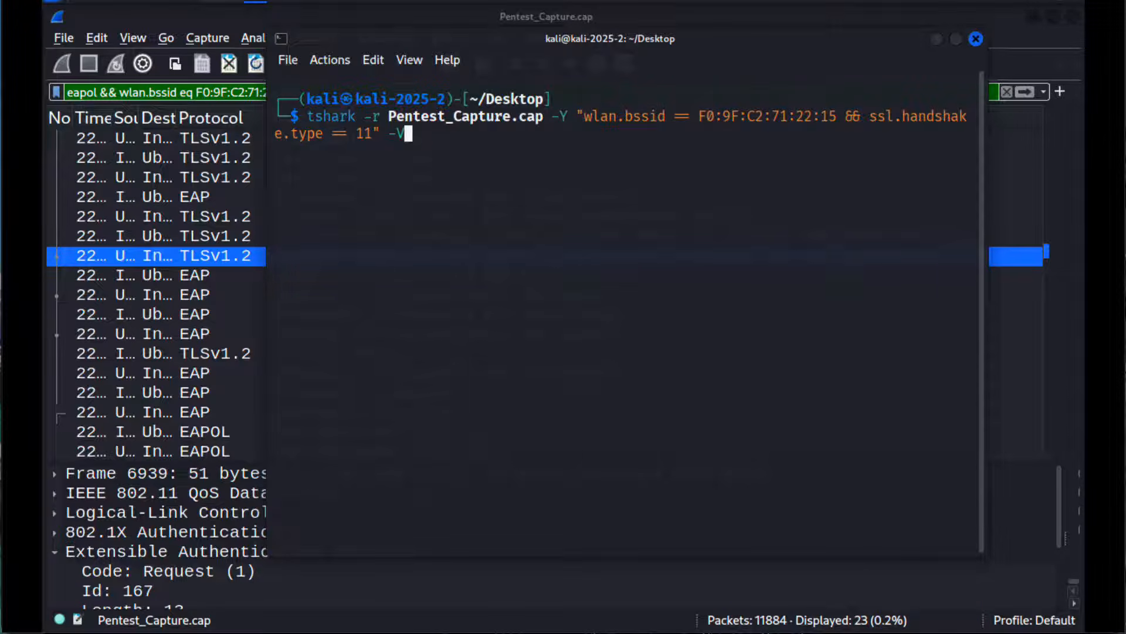
key("Return")
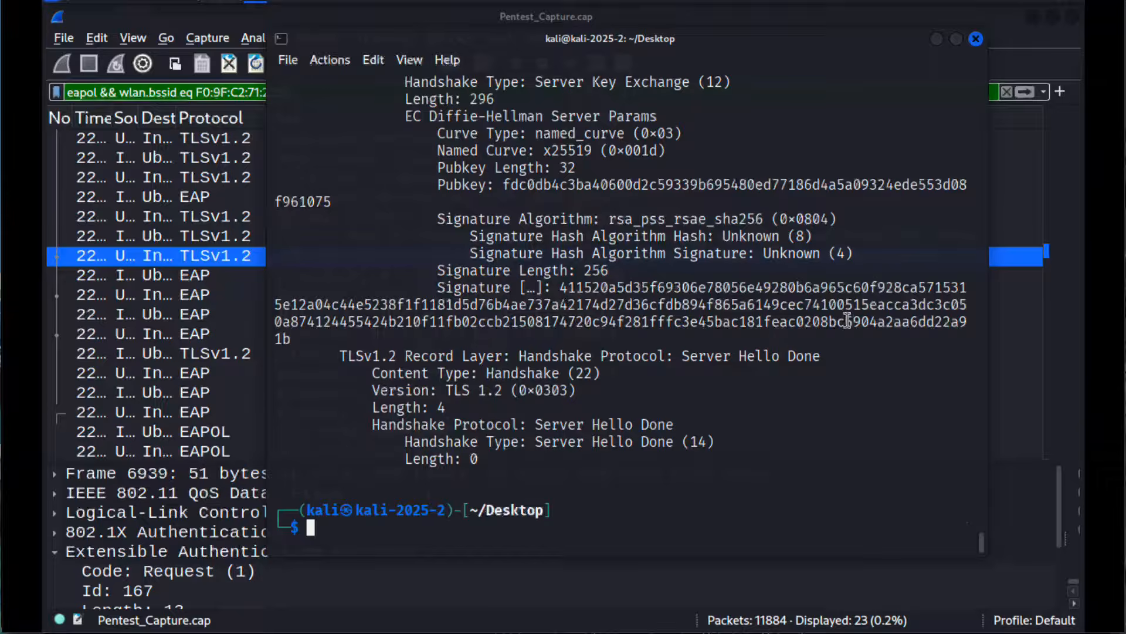
Step: Examine the certificate details in the TShark output, including the issuer's e-mail address, common name, organization and locality fields
scroll(562, 305, "up", 12)
scroll(848, 319, "up", 6)
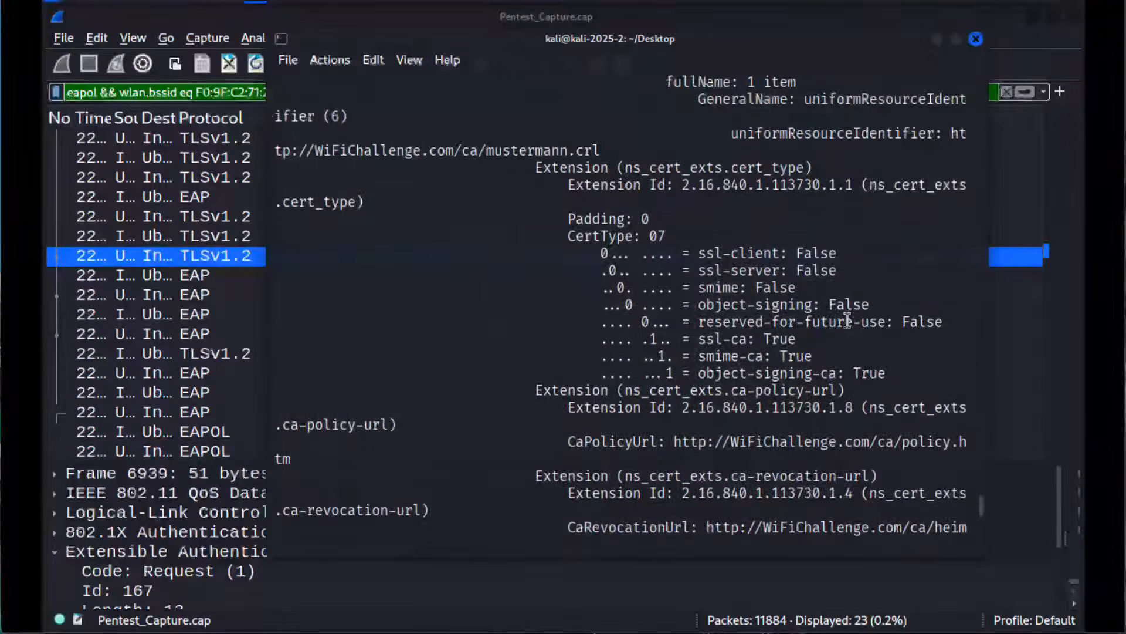
scroll(443, 287, "up", 8)
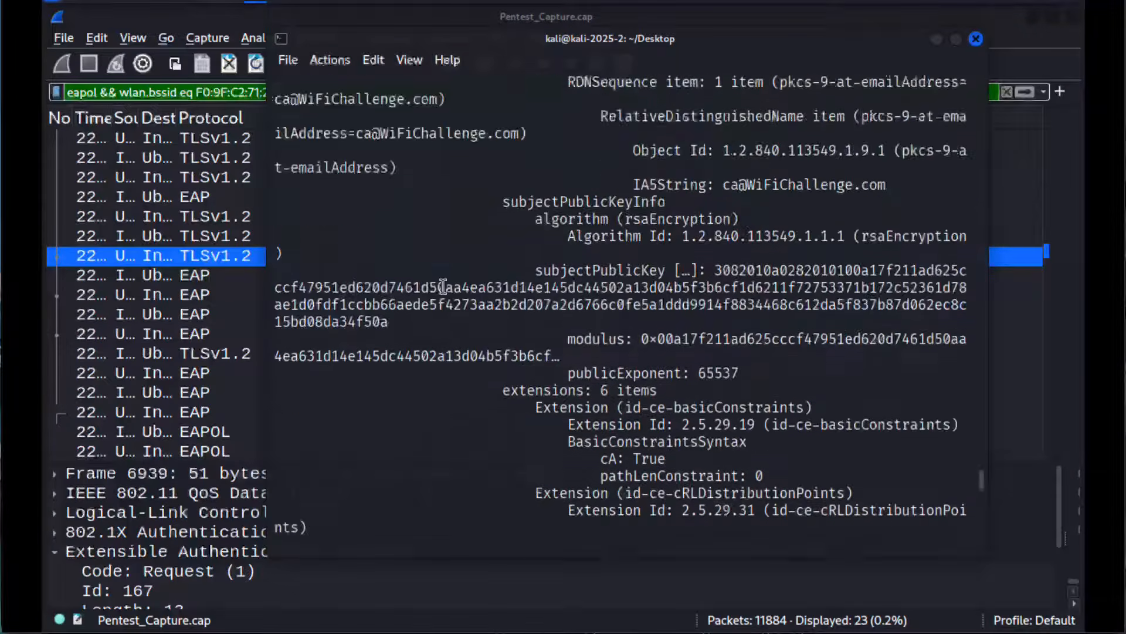
left_click_drag(356, 237, 479, 237)
scroll(430, 206, "up", 3)
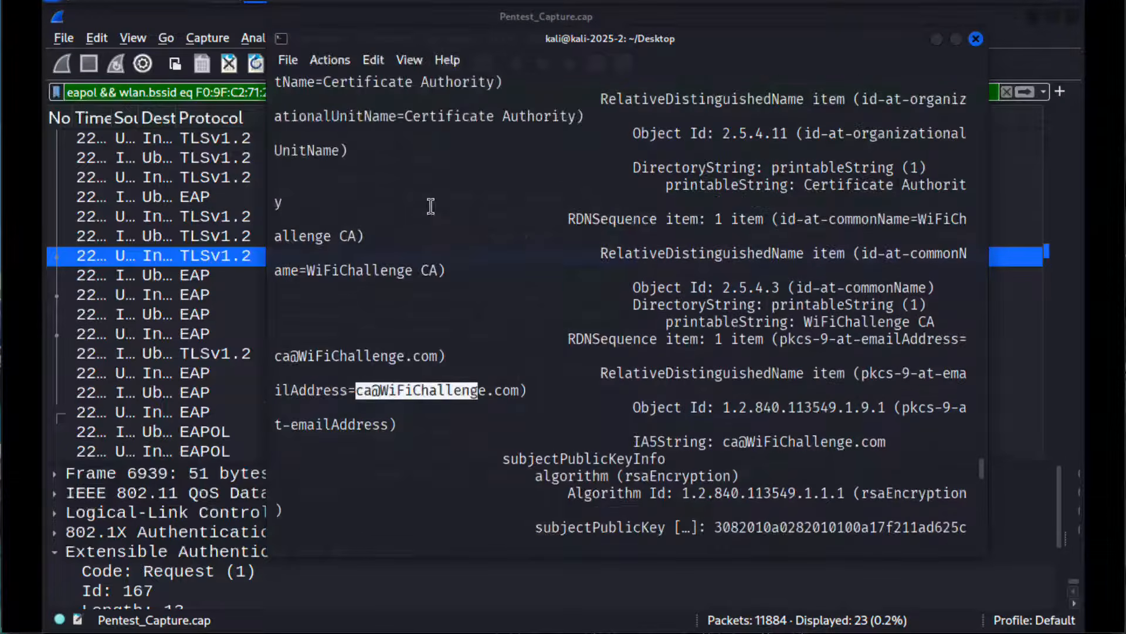
scroll(600, 270, "up", 1)
scroll(600, 270, "up", 4)
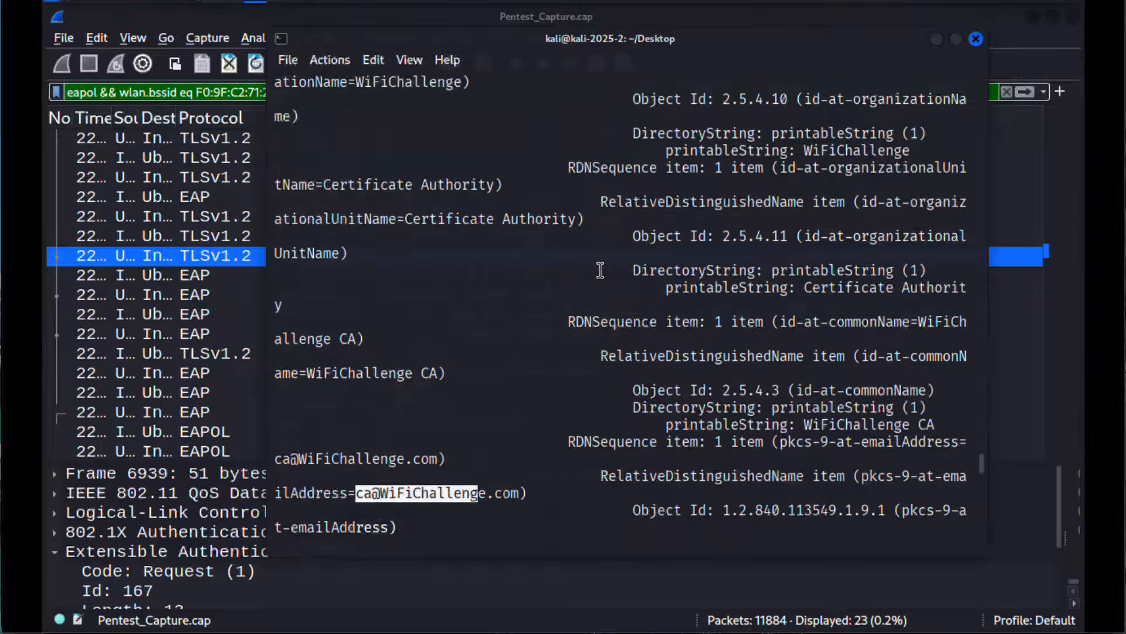
scroll(600, 270, "up", 4)
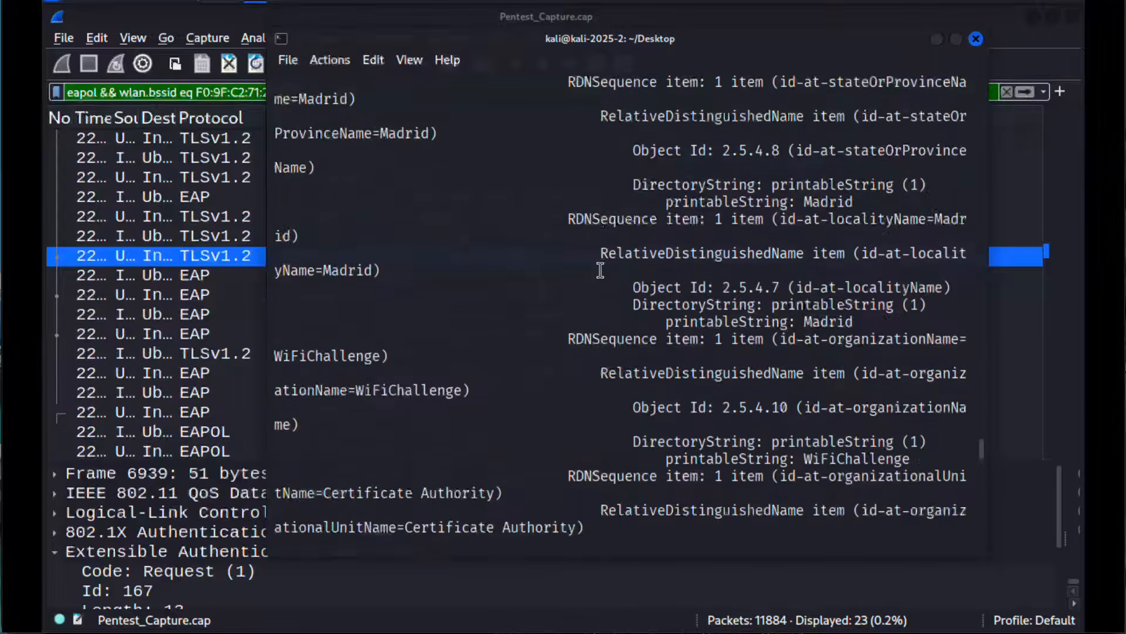
double_click(354, 321)
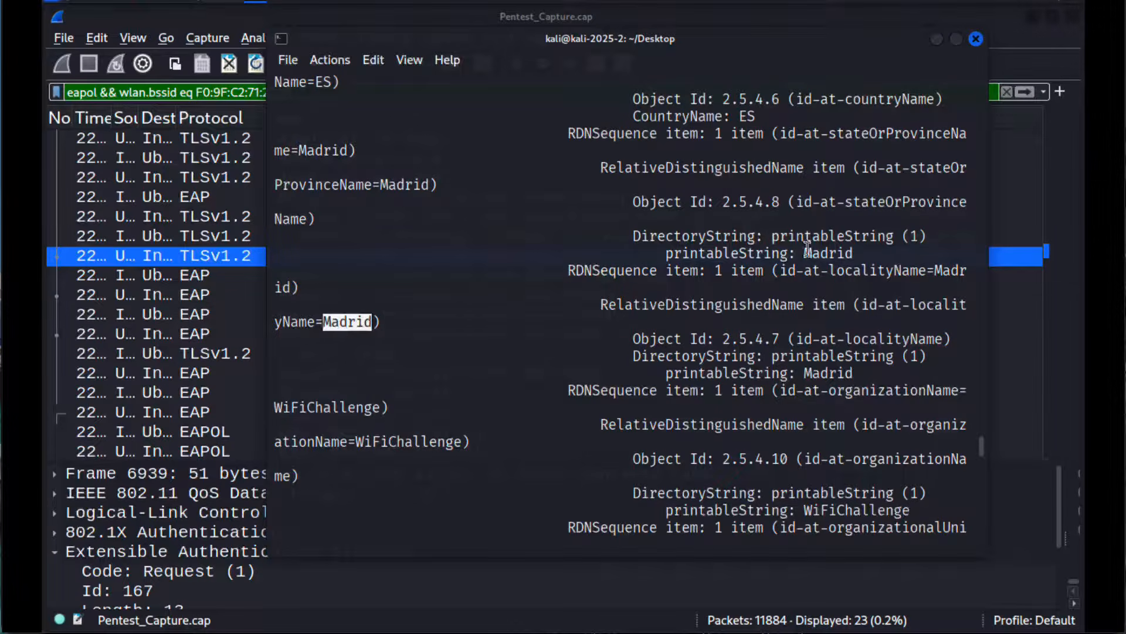
Step: Switch back to Wireshark and replace the display filter on Pentest_Capture.cap with eap
left_click(162, 256)
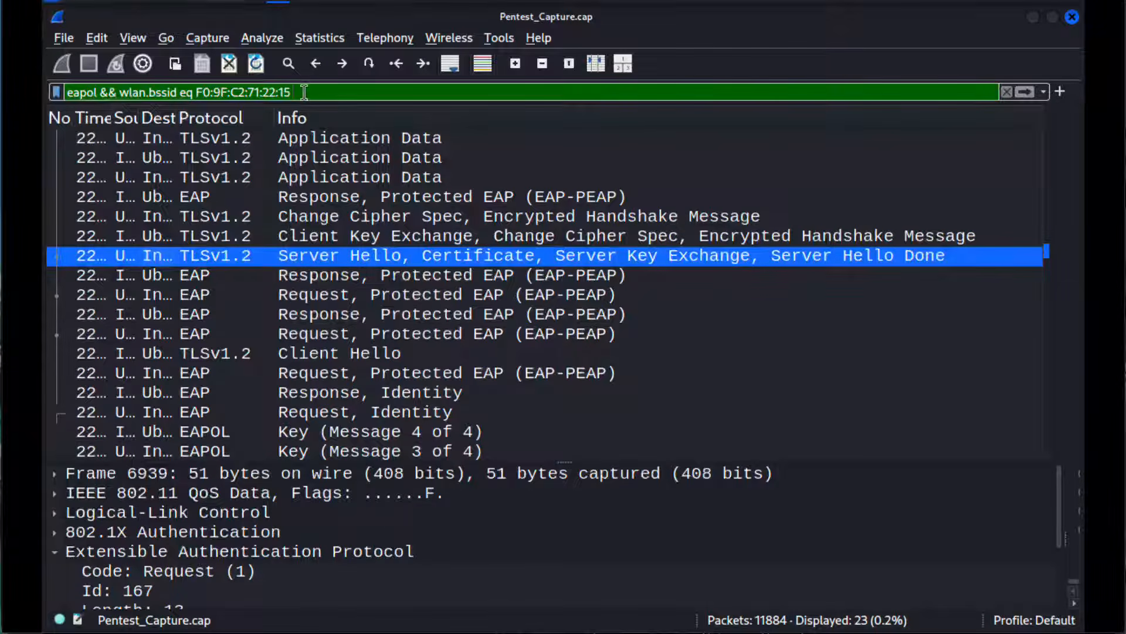
left_click_drag(299, 93, 44, 94)
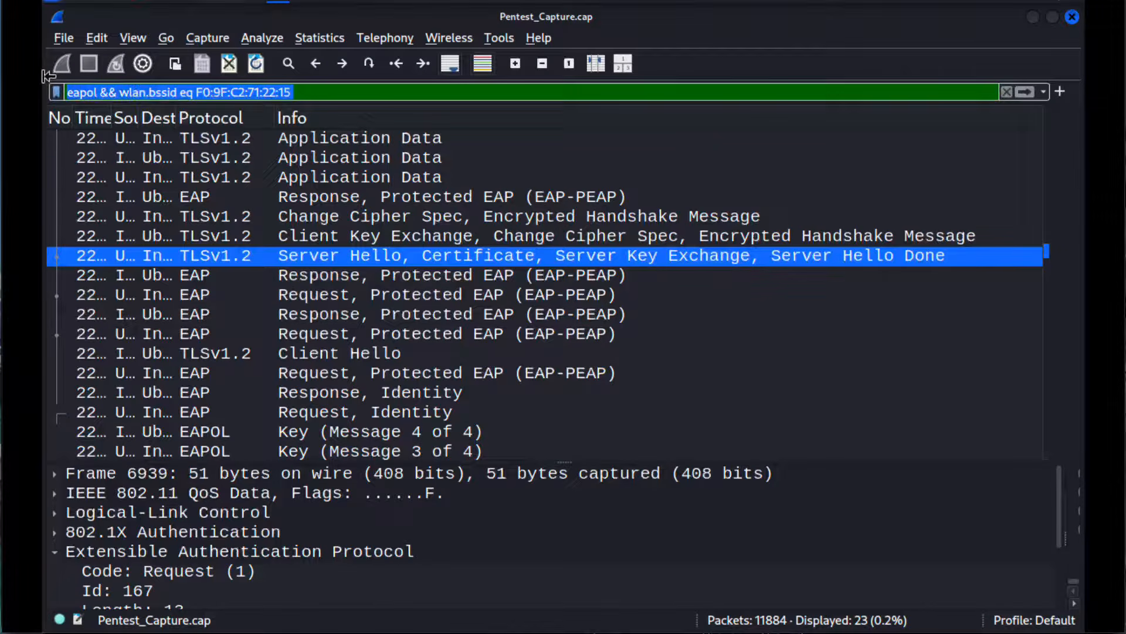
key("BackSpace")
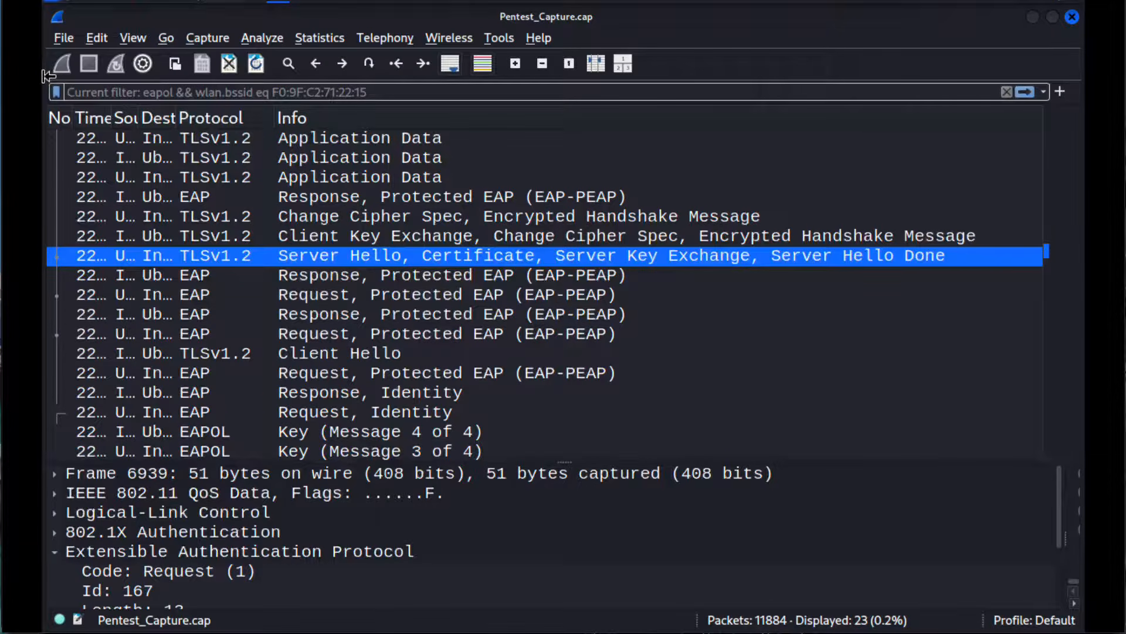
type("eap")
key("Return")
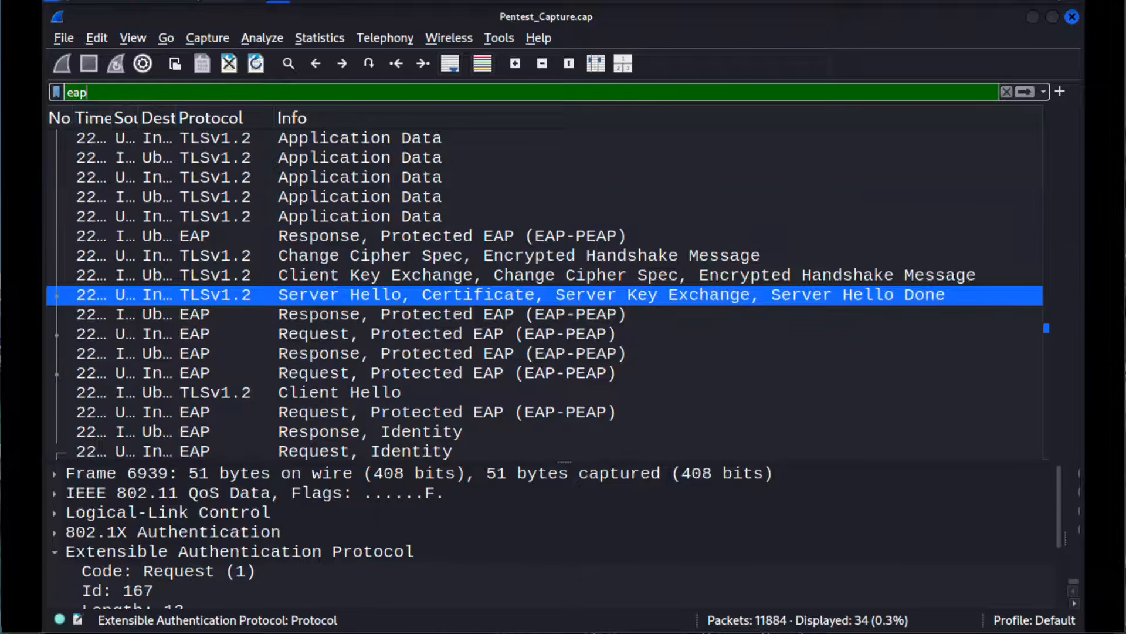
Step: Switch to the GitHub WireShark Filters notes in the browser and go to the server certificate extraction filter
key("super+Tab")
left_click(520, 377)
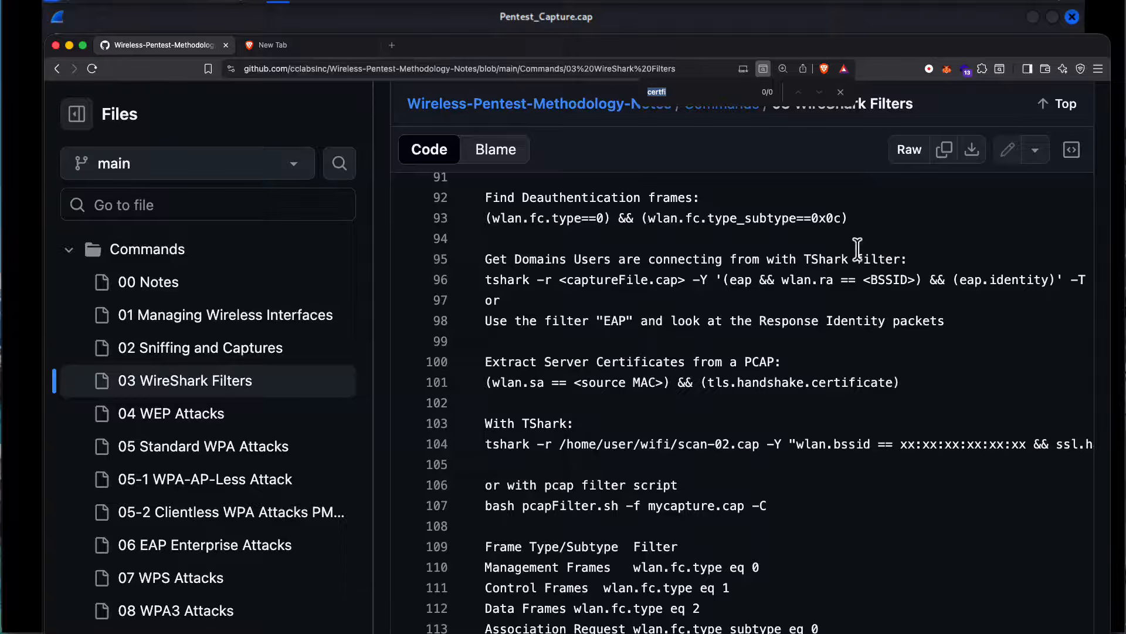
Step: Search the WireShark Filters notes for identity and select the eap.identity filter under the Response Identities section
type("identity")
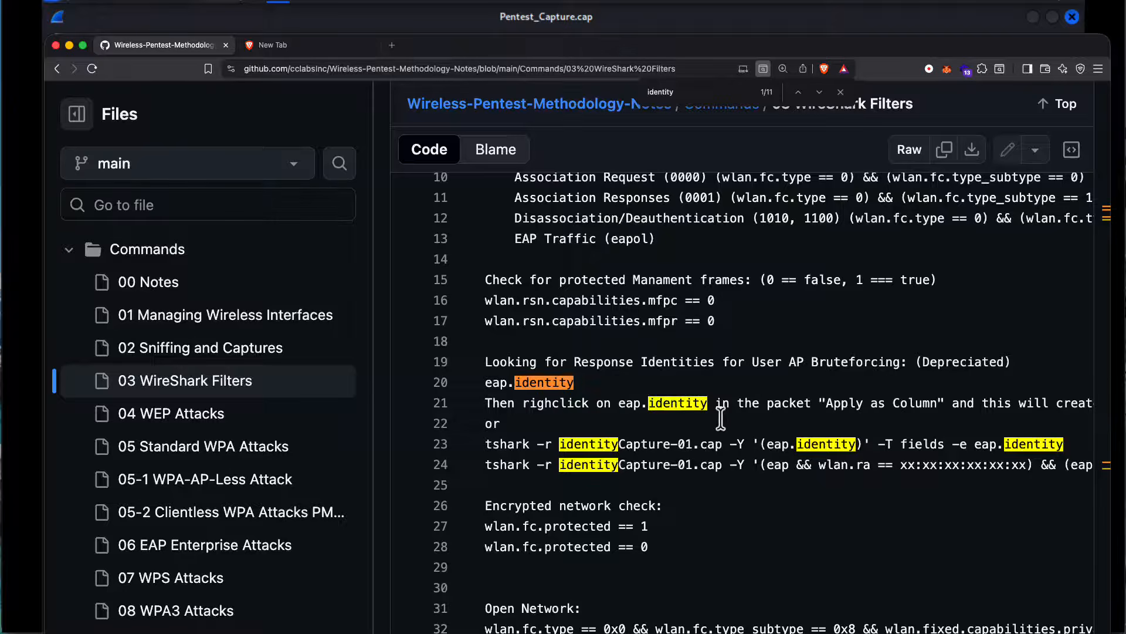
left_click_drag(581, 449, 663, 449)
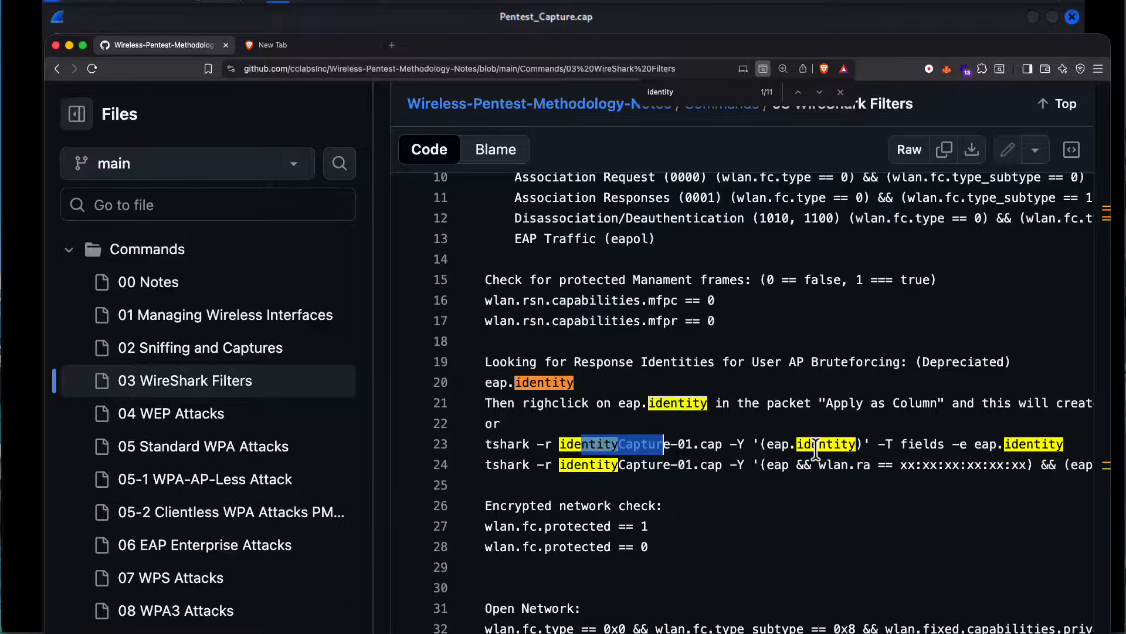
scroll(816, 448, "right", 2)
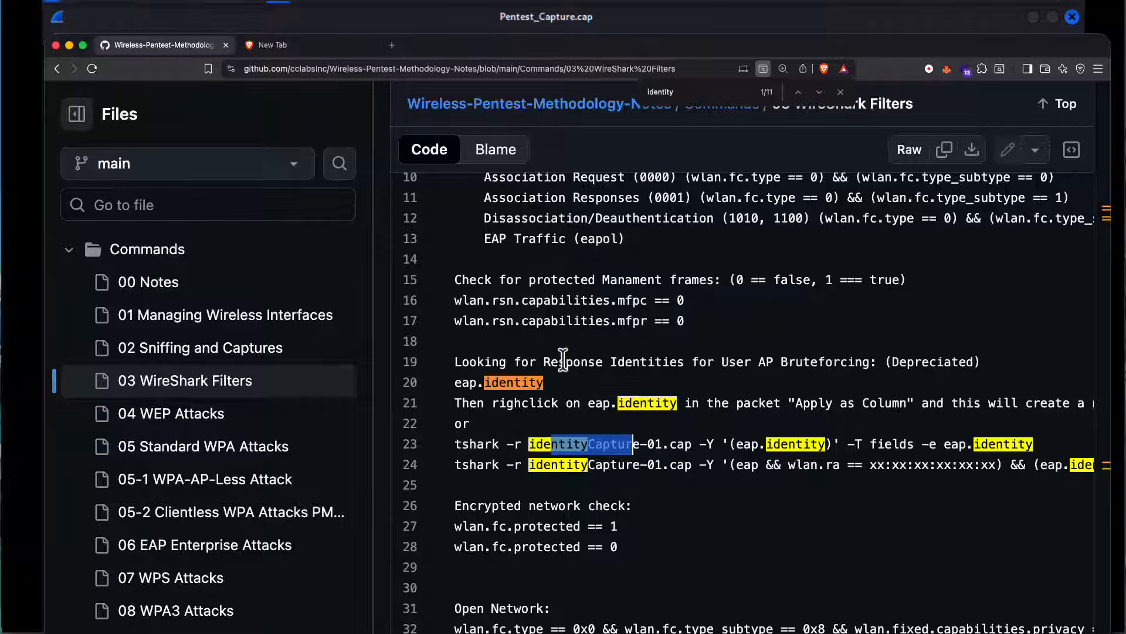
left_click_drag(543, 382, 457, 382)
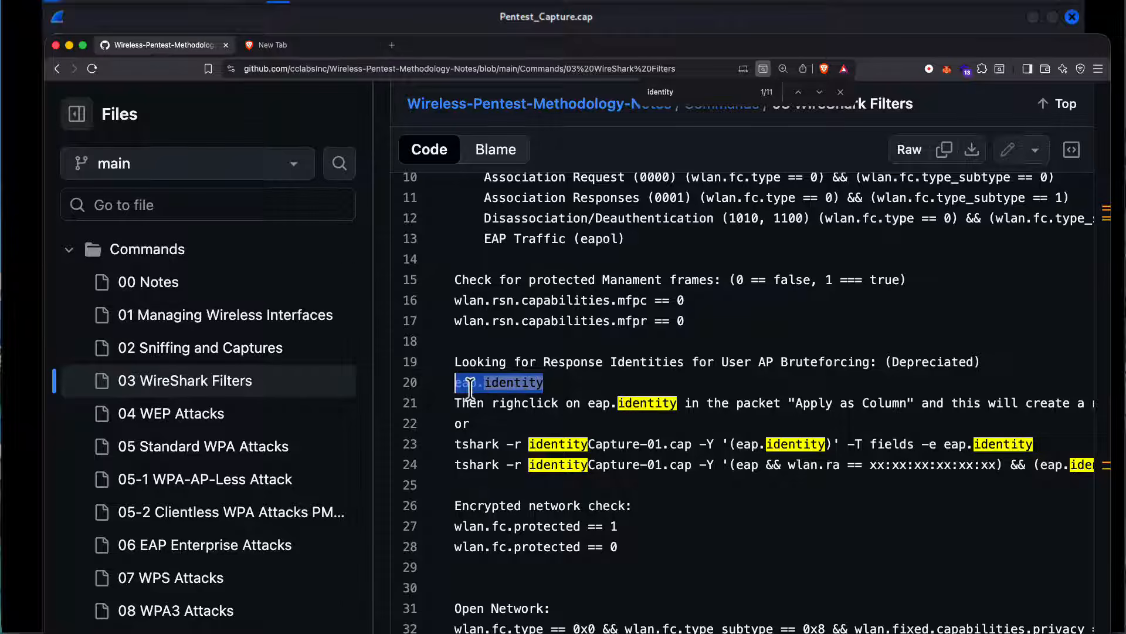
Step: Switch back to Wireshark, select a Request, Identity packet near the end of the list and enlarge the packet details area
left_click(482, 9)
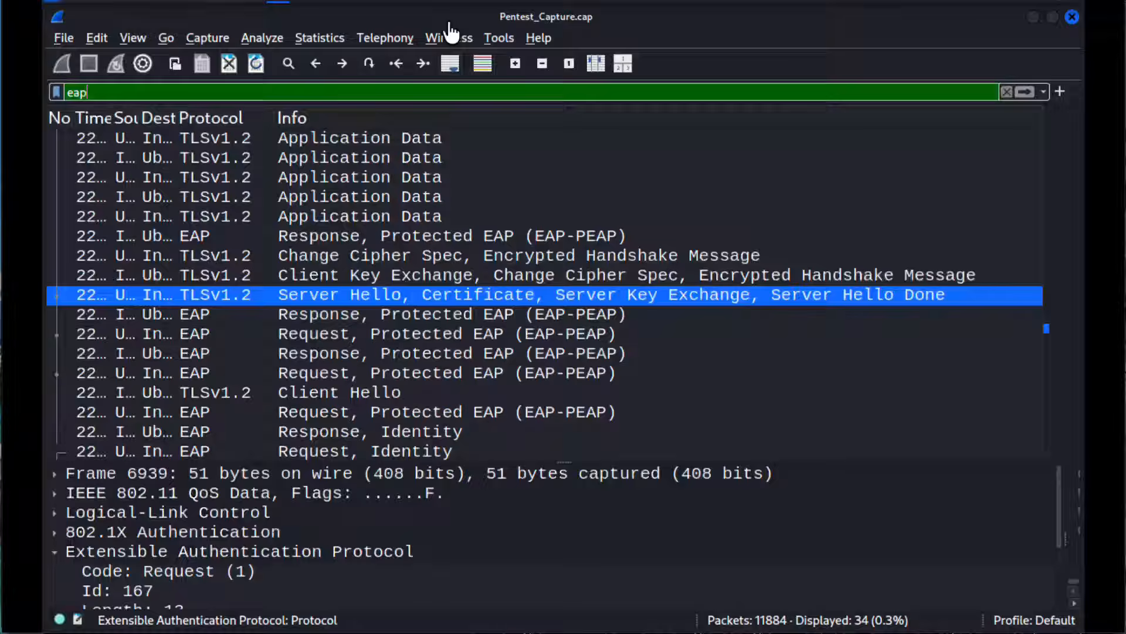
scroll(368, 229, "down", 2)
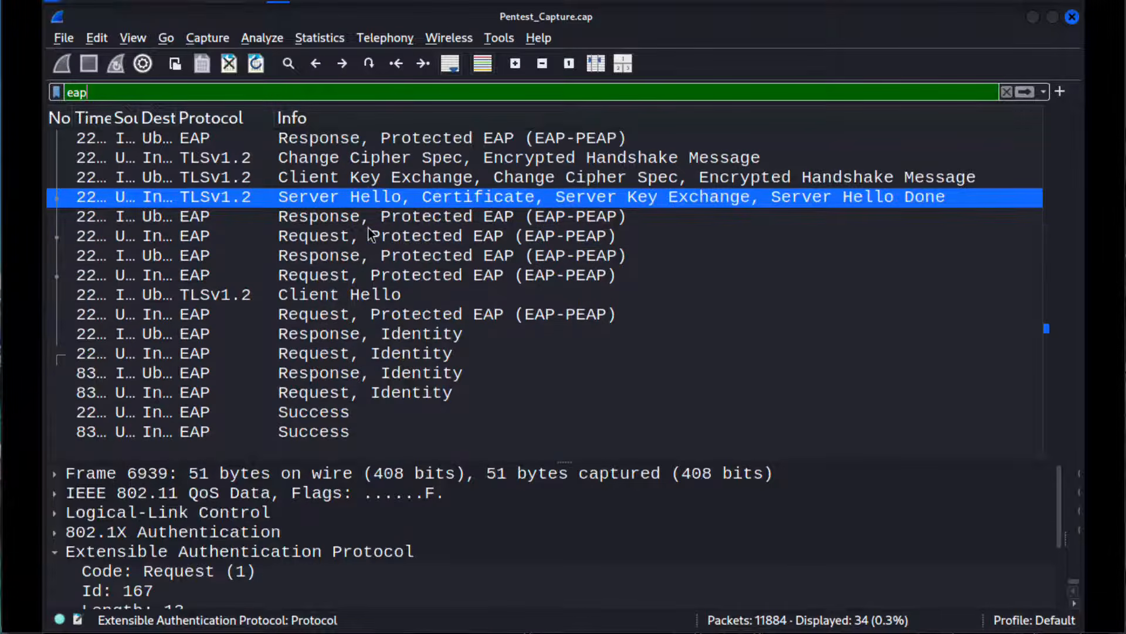
left_click(371, 335)
left_click(368, 355)
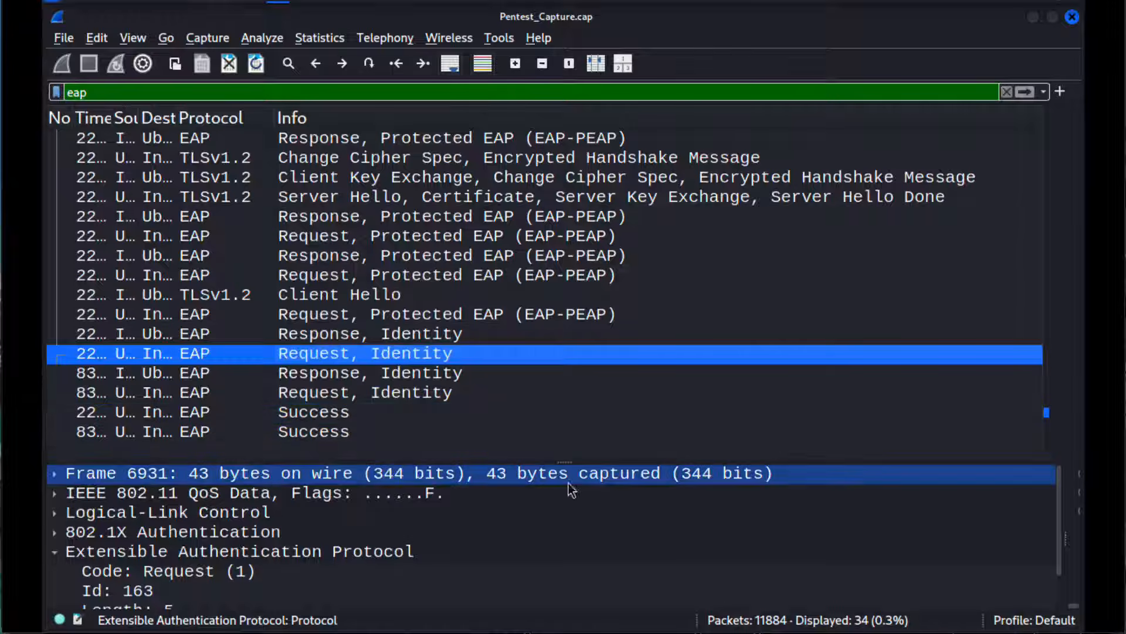
left_click_drag(566, 460, 573, 402)
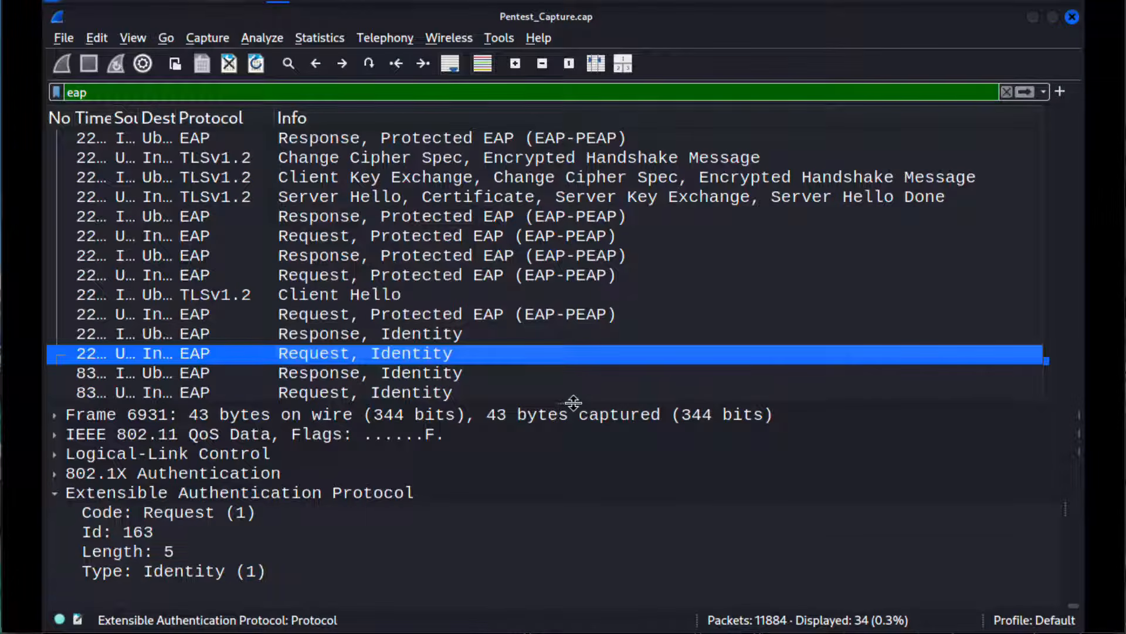
Step: Compare the EAP details of the Request, Identity and Response, Identity packets, ending on the Identity field of the PEAP client's response
left_click(411, 378)
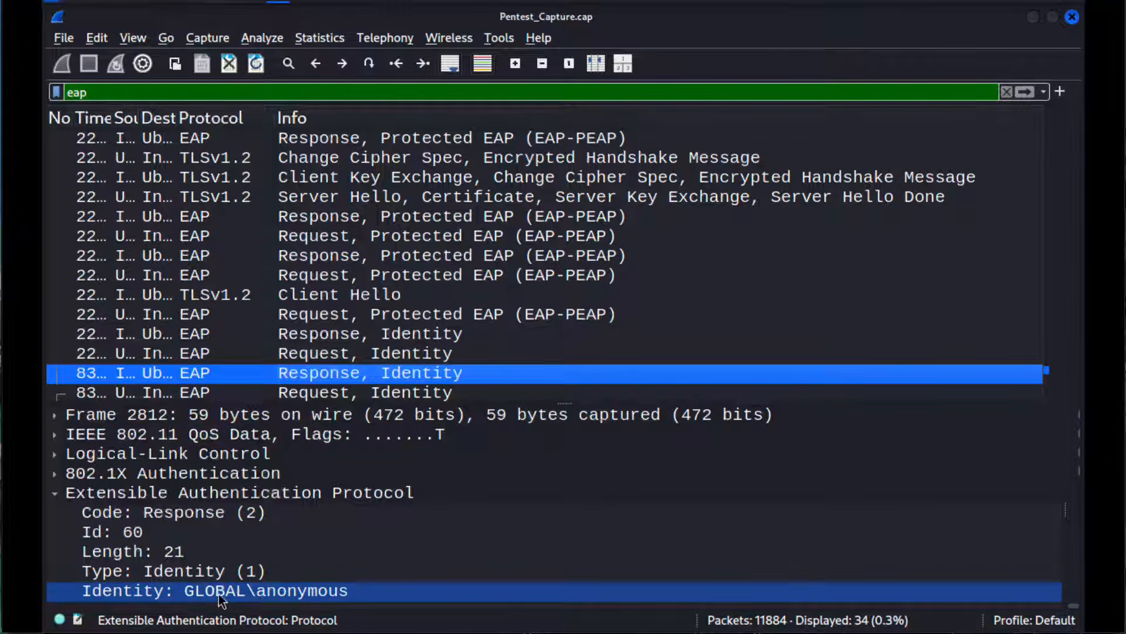
left_click(340, 394)
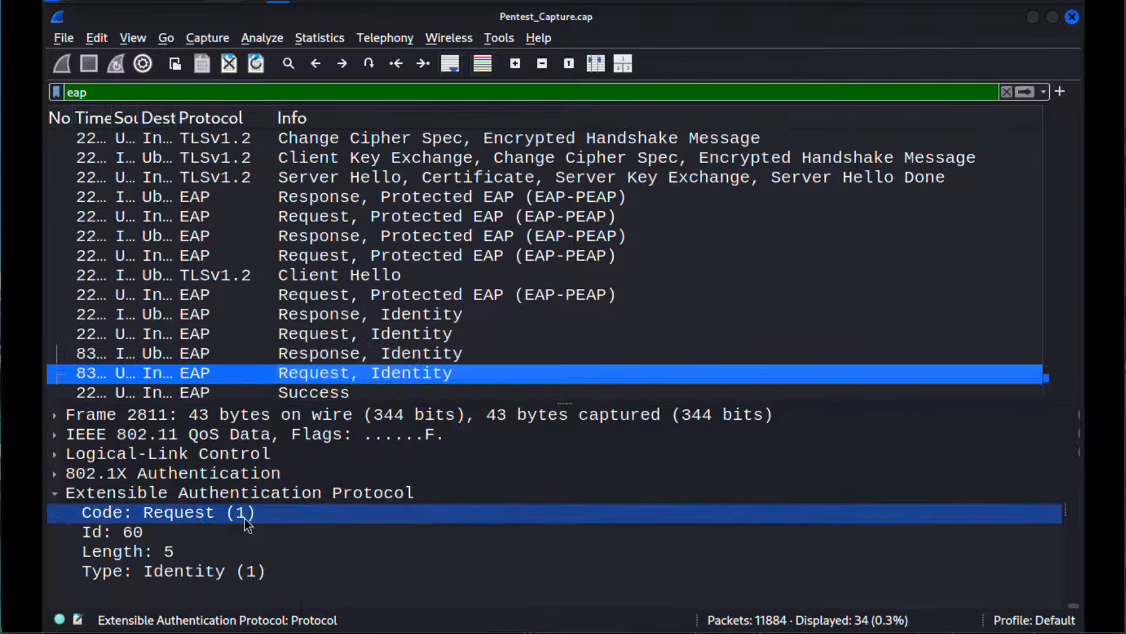
scroll(387, 343, "down", 1)
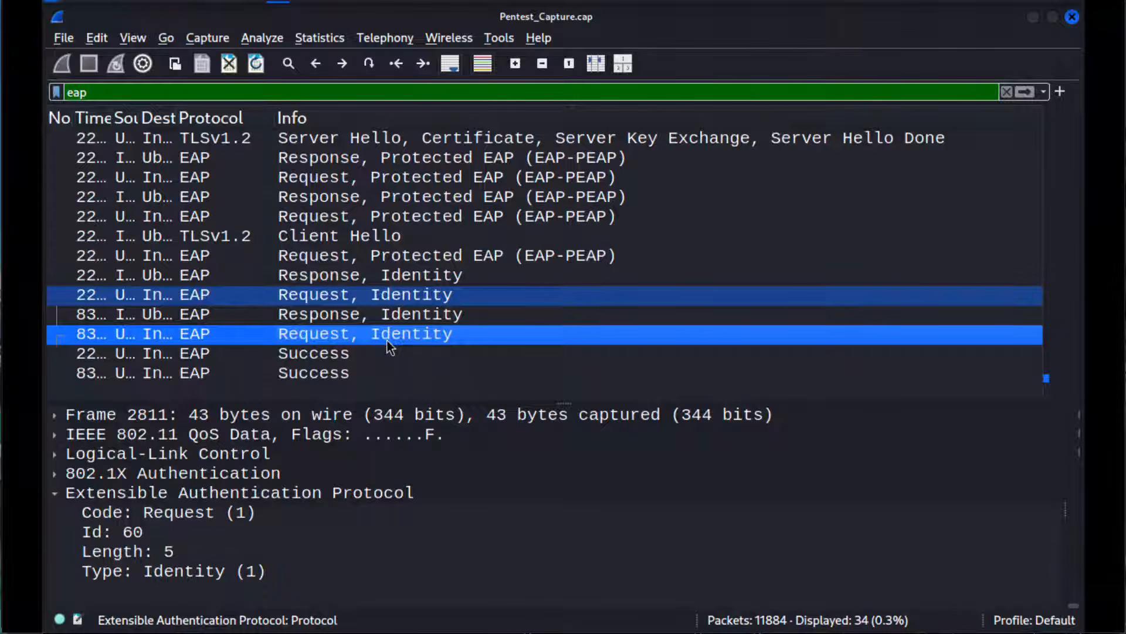
left_click(357, 315)
left_click(362, 283)
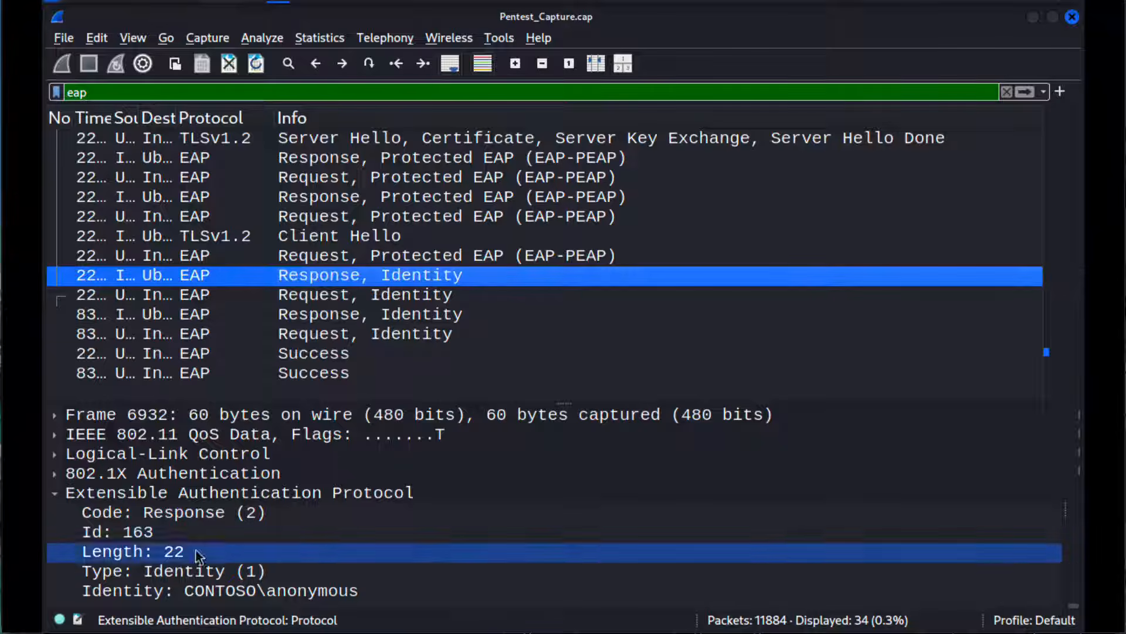
left_click(251, 591)
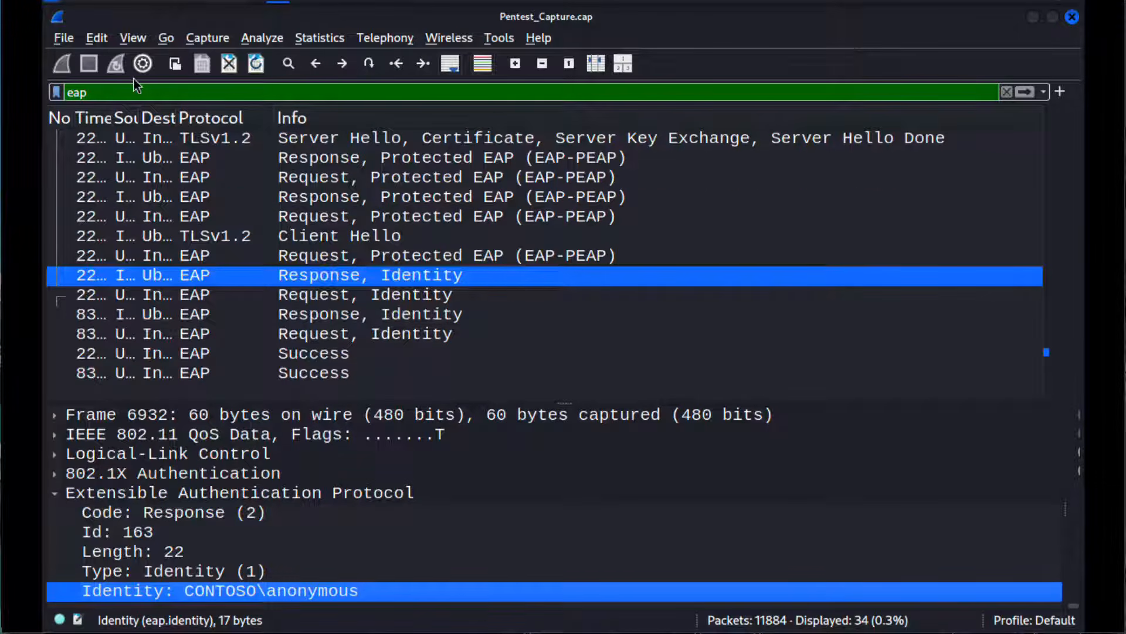
Step: Select the whole eap display filter expression for replacement
left_click_drag(114, 89, 45, 79)
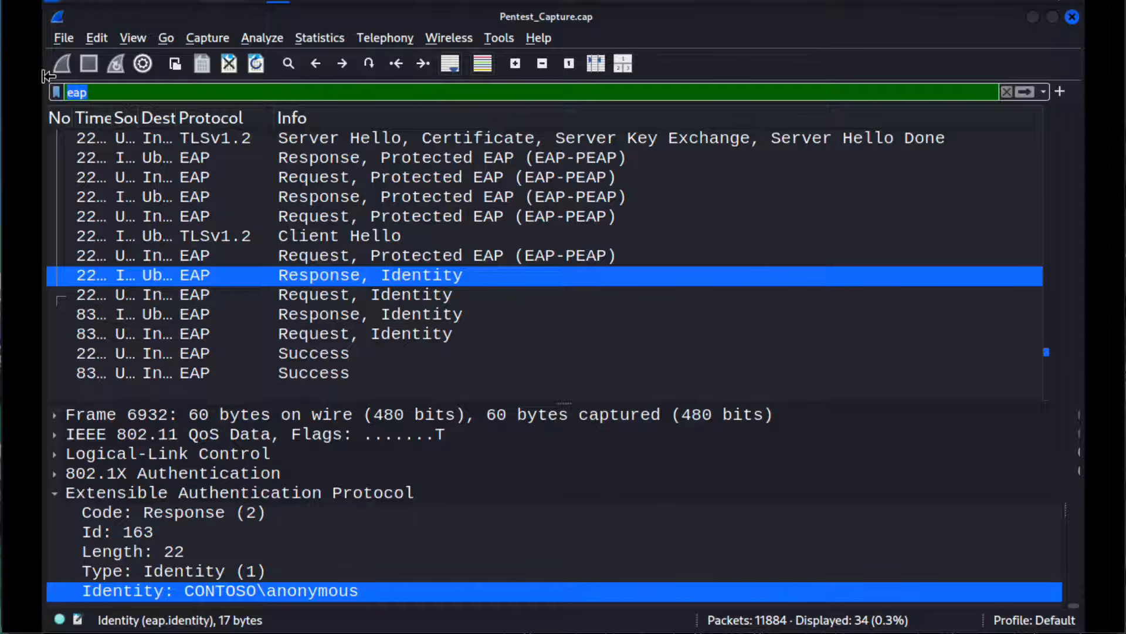
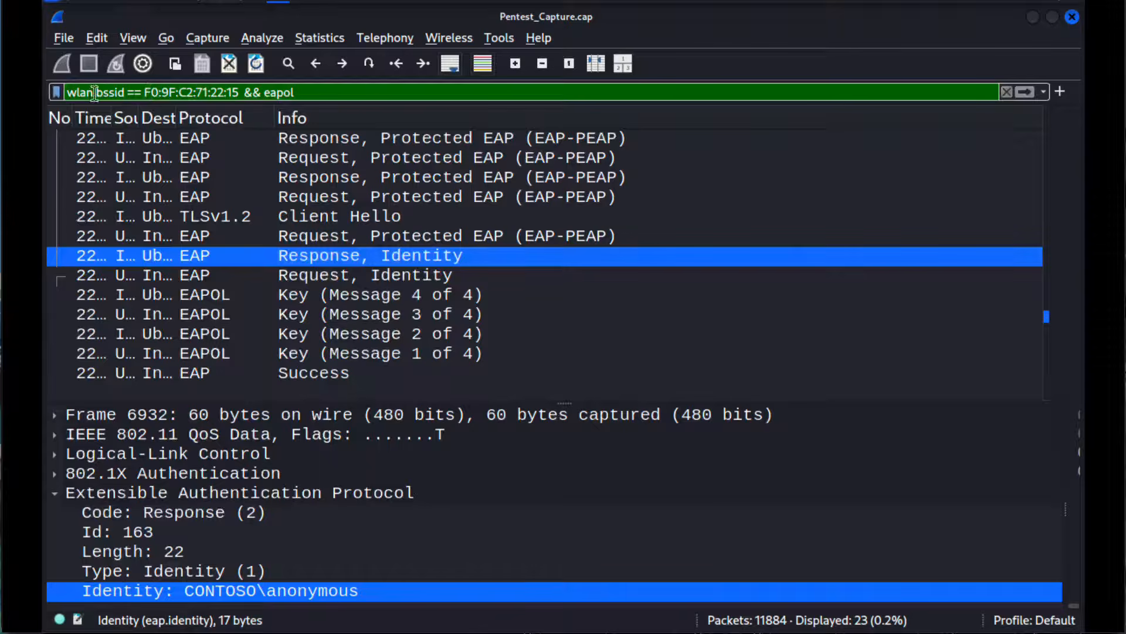
Step: Replace the BSSID and EAPOL display filter with eap.identity and apply it to the capture
left_click_drag(300, 92, 50, 91)
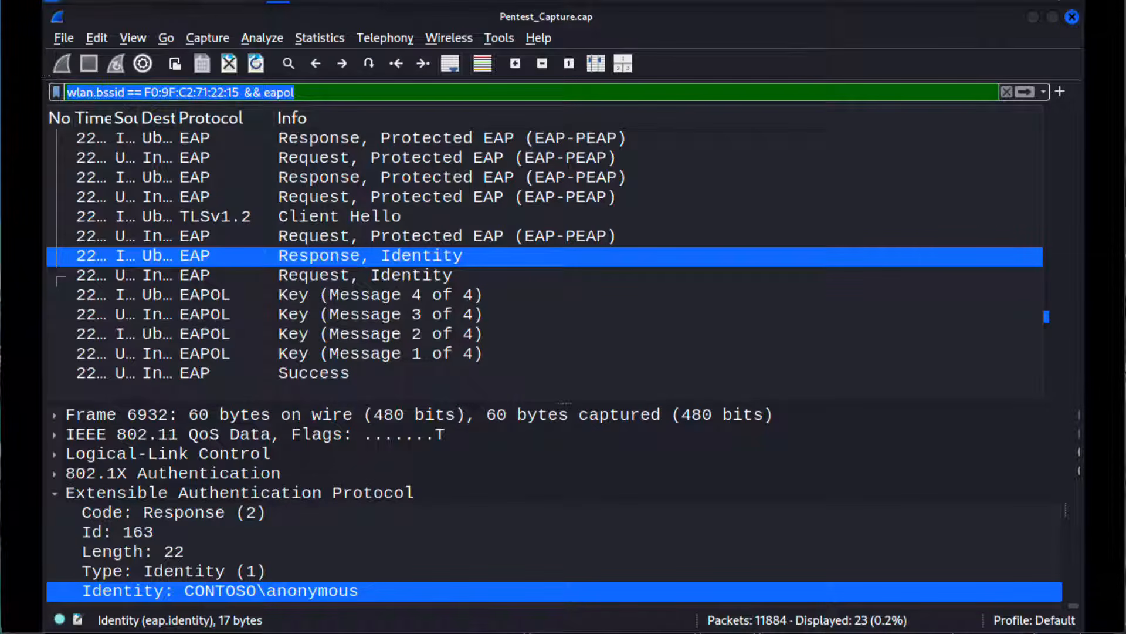
type("eap.id")
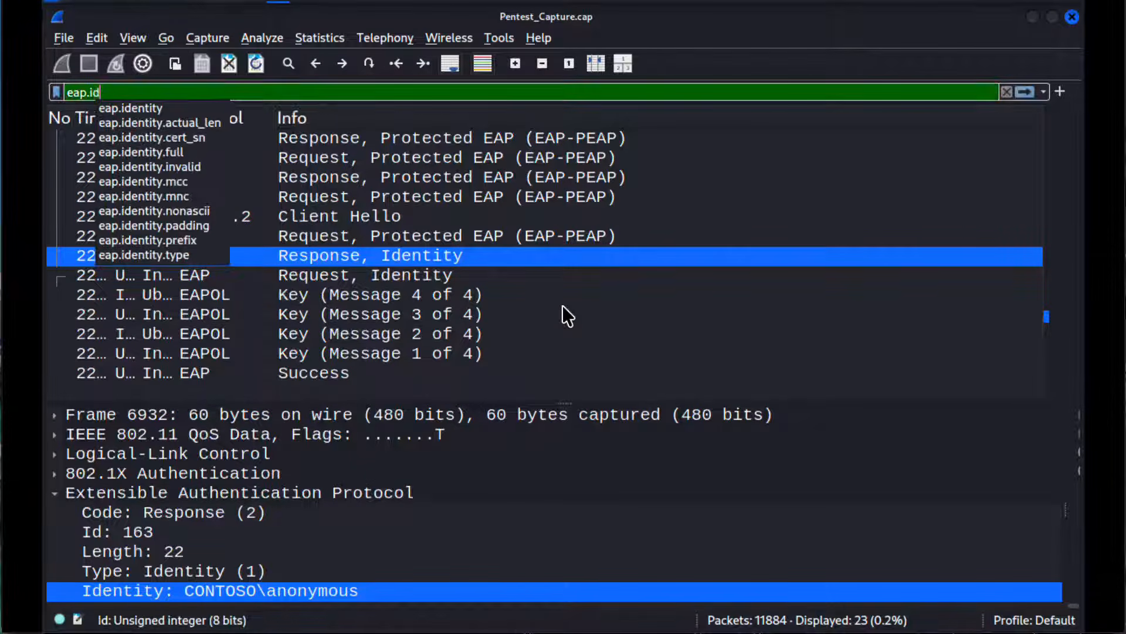
type("en")
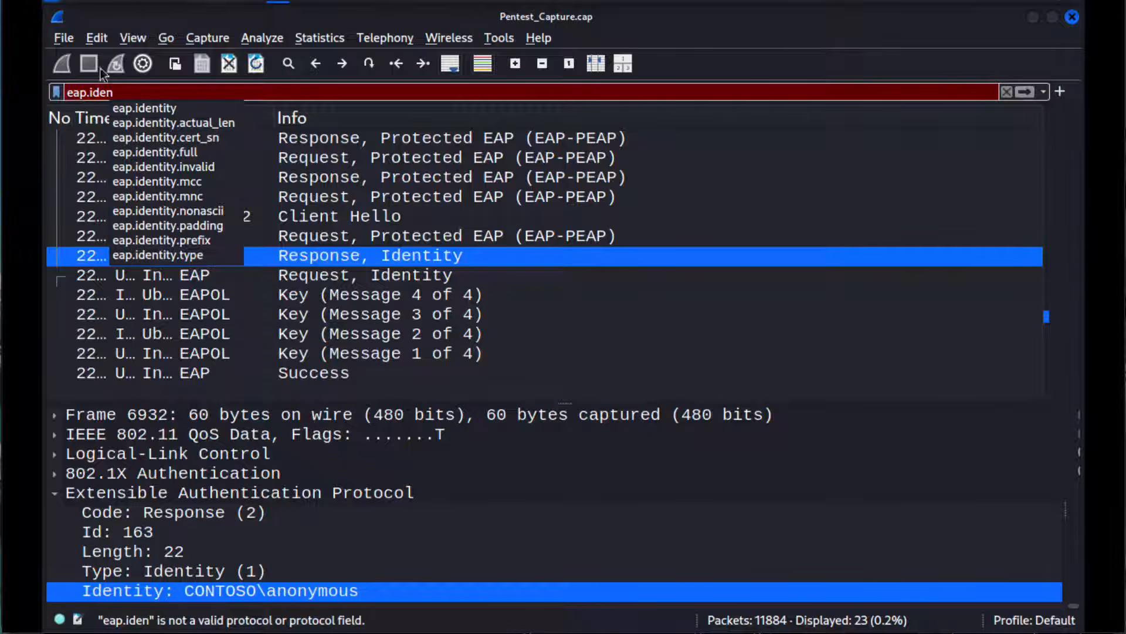
left_click(127, 106)
key("Return")
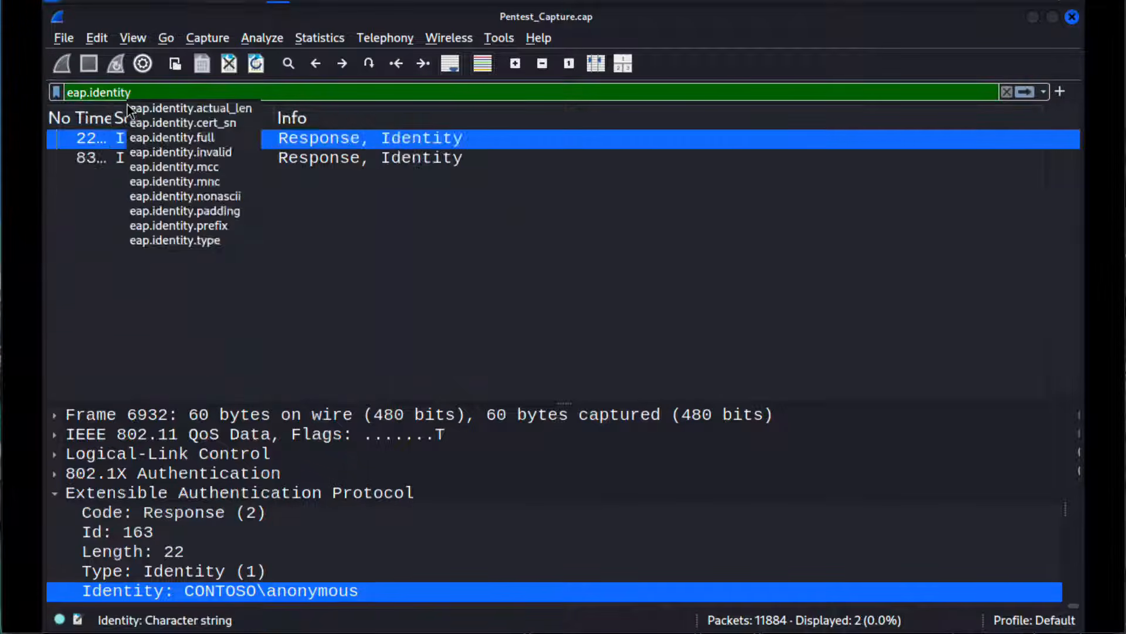
Step: Compare the Identity field in the EAP details of the two filtered Response, Identity packets, ending on the first packet
left_click(403, 164)
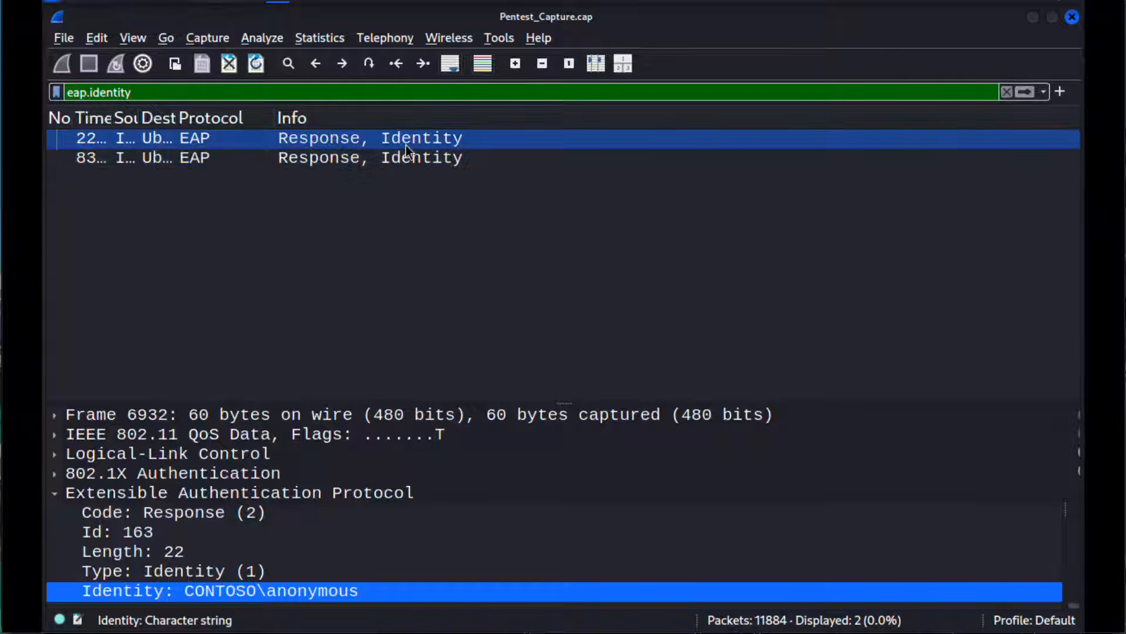
left_click(404, 157)
left_click(407, 146)
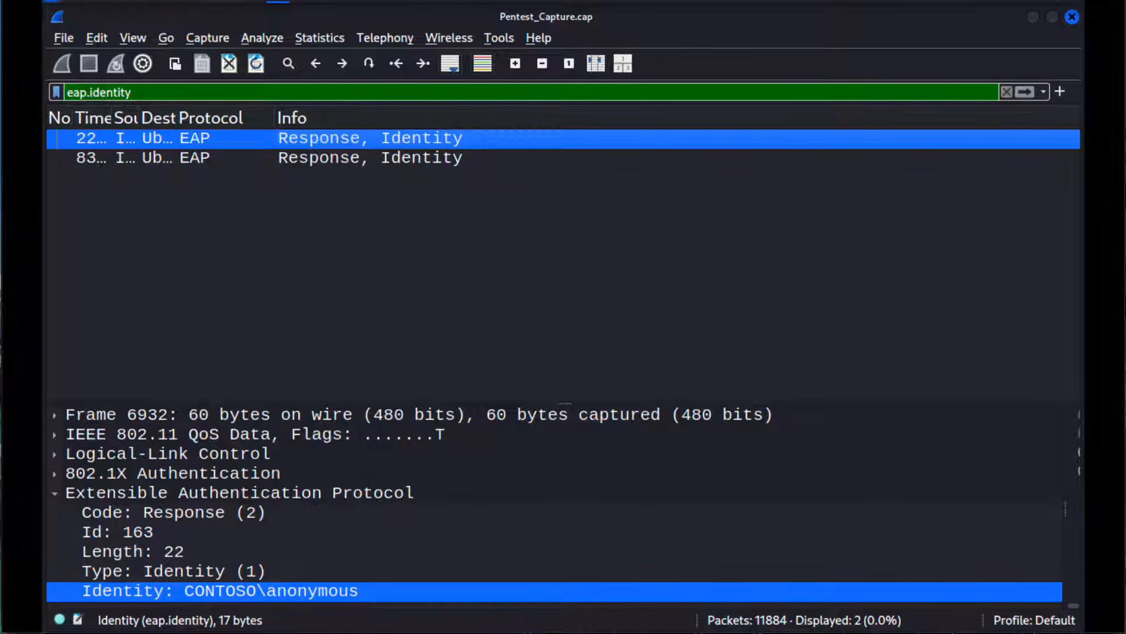
Step: Switch to the terminal window containing the TShark certificate output
left_click(253, 3)
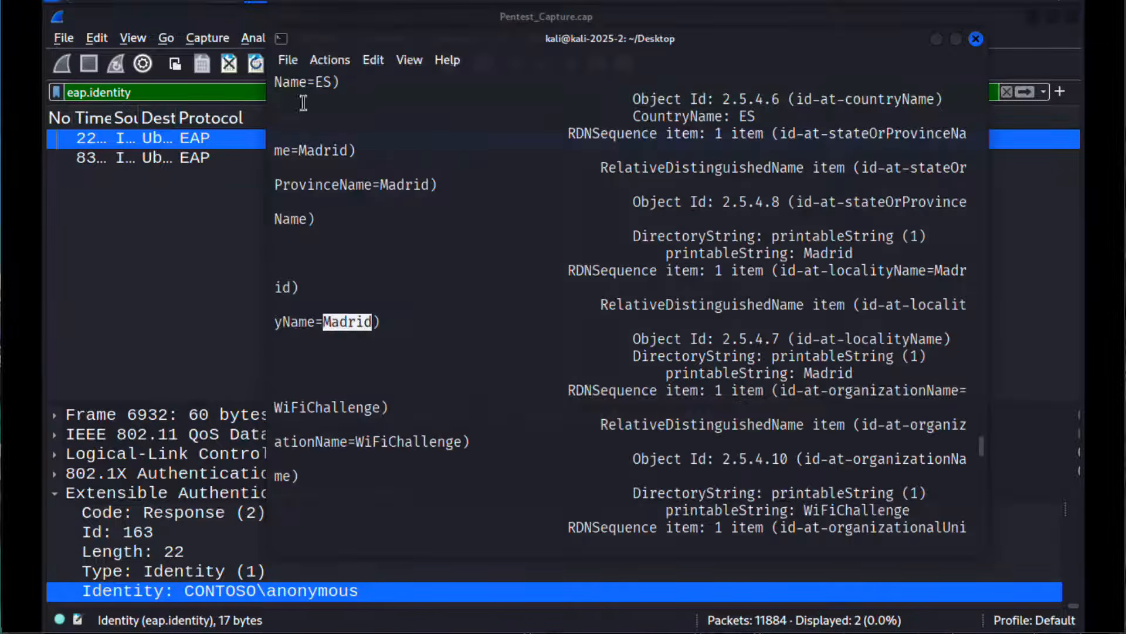
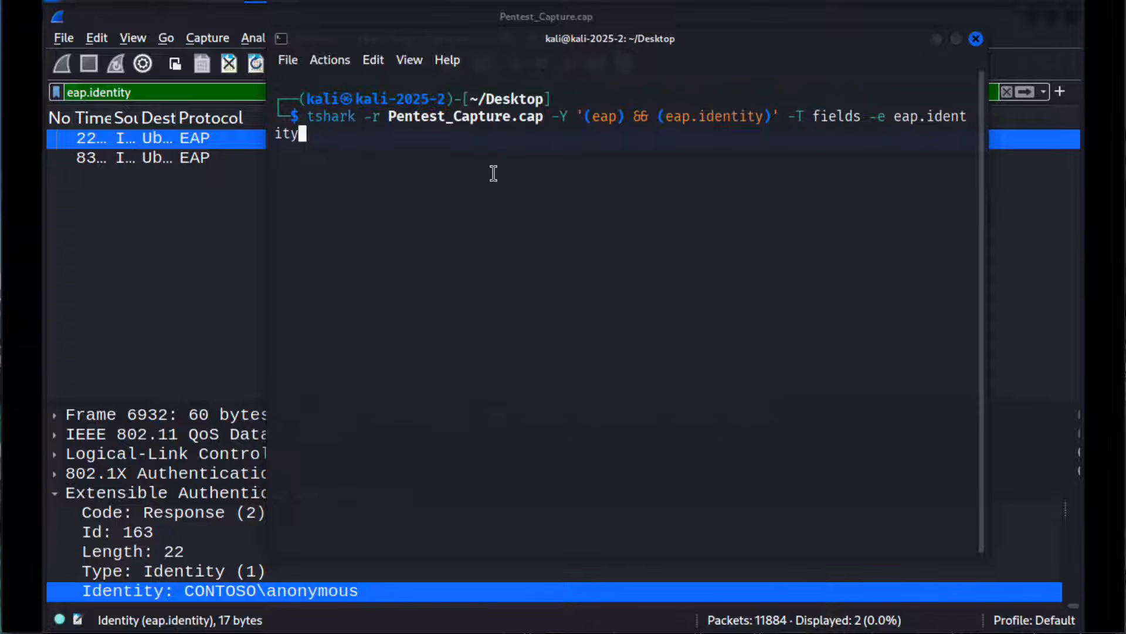
Step: Run the prepared TShark command on Pentest_Capture.cap with filter '(eap) && (eap.identity)' to output the eap.identity field, and highlight the returned identity lines
key("Return")
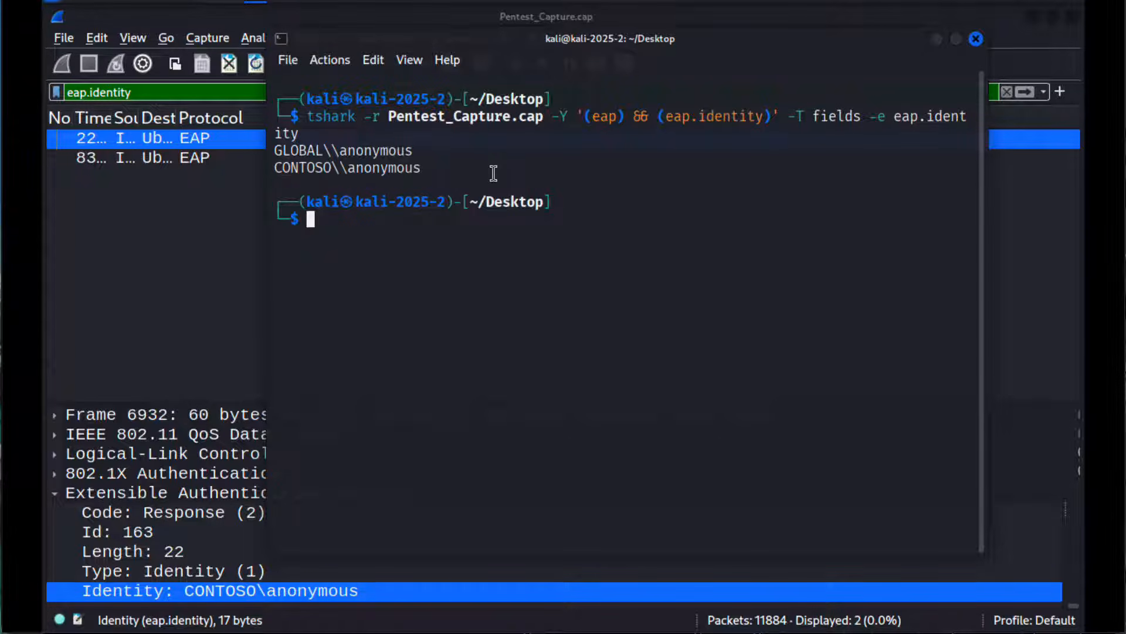
left_click_drag(429, 168, 270, 154)
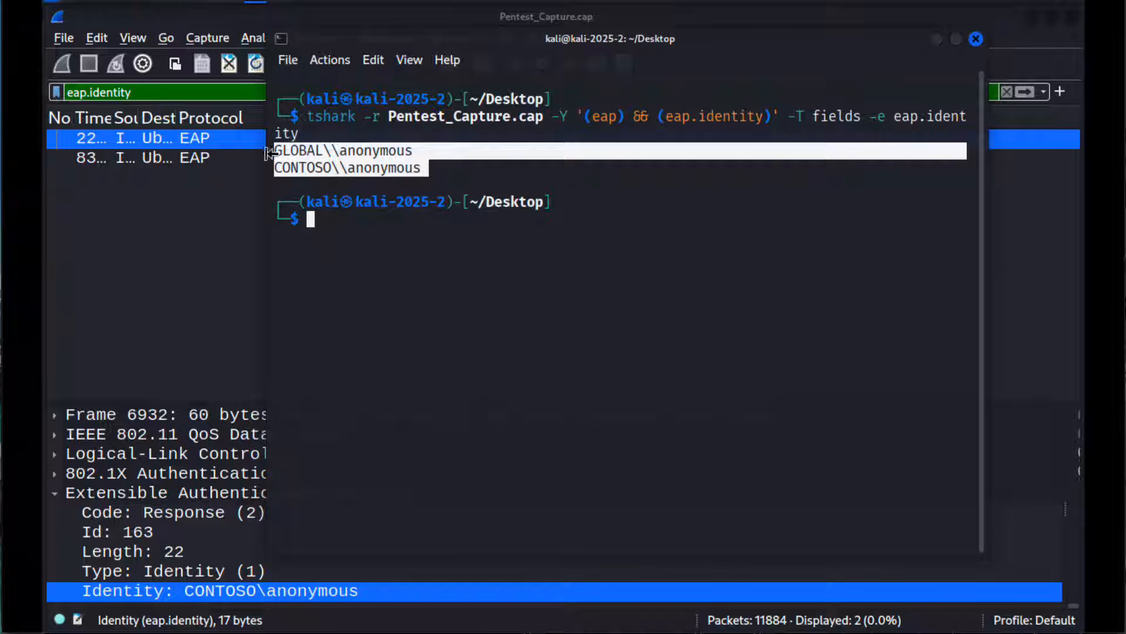
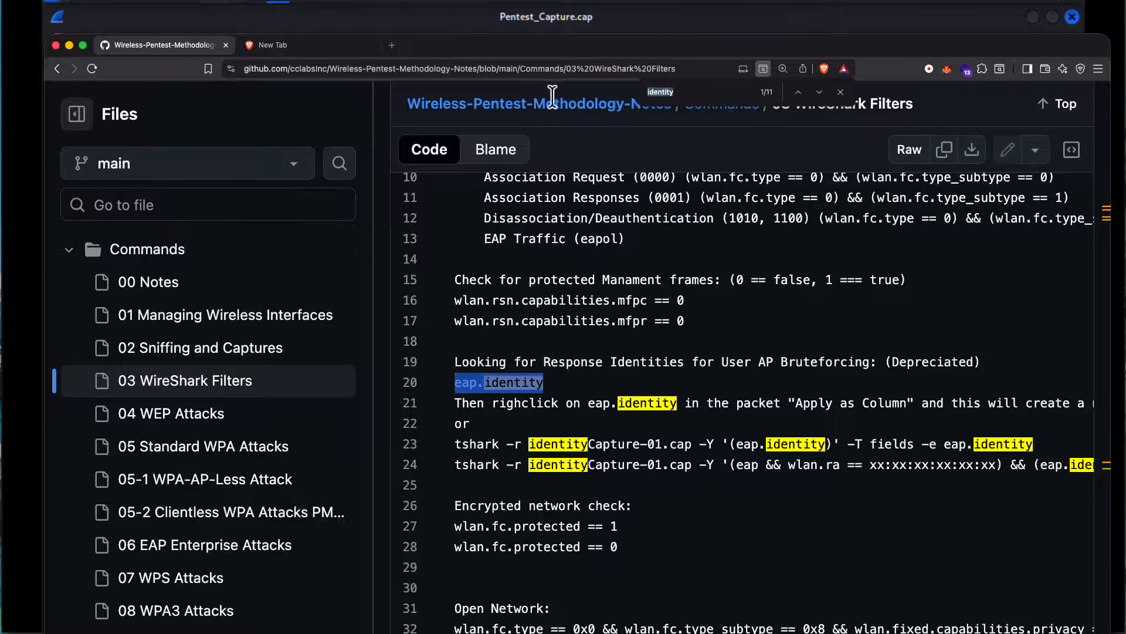
Step: Find "transi" in the WireShark Filters notes and highlight the full WPA3 Transition Mode filter line
type("transi")
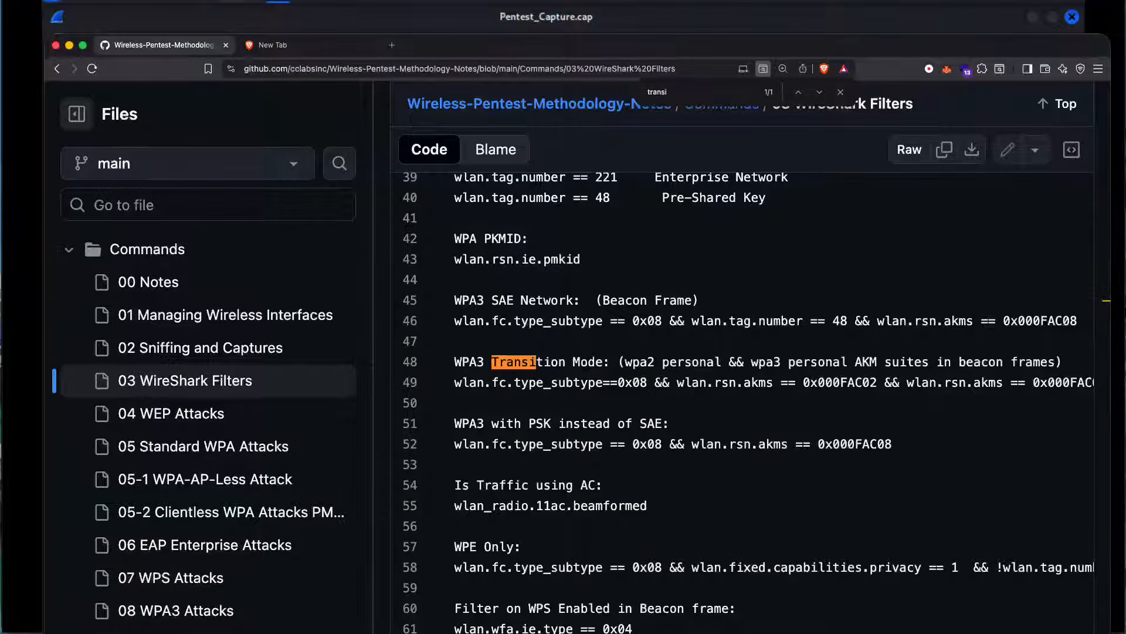
left_click(500, 381)
left_click_drag(457, 384, 1006, 385)
scroll(958, 383, "left", 8)
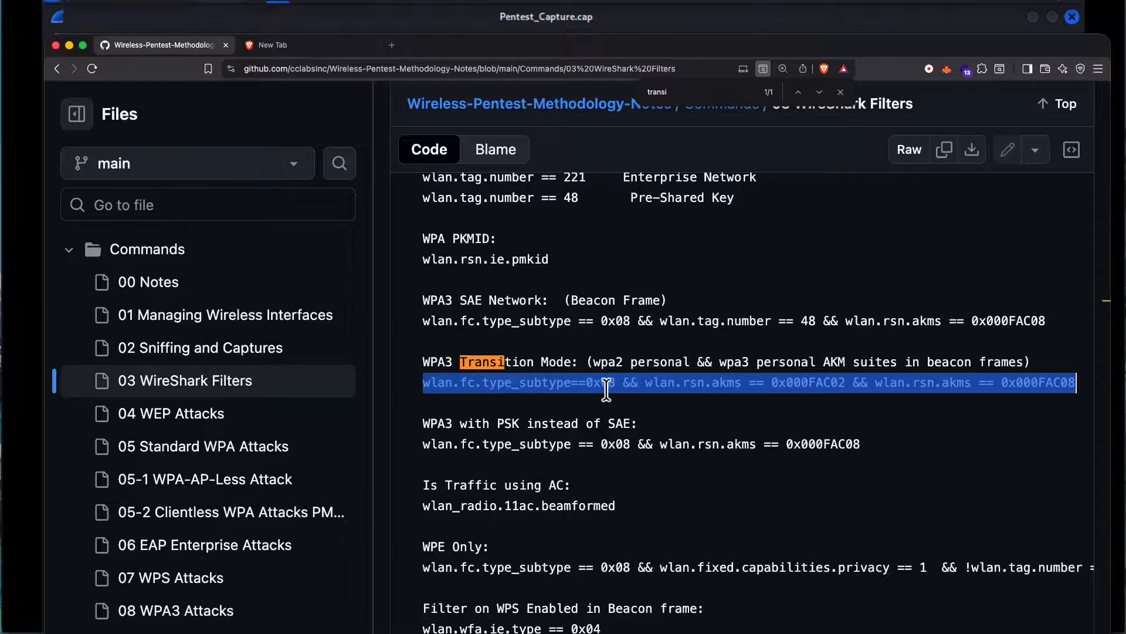
Step: Copy the Beacon filter "wlan.fc.type_subtype eq 8" from the frame type/subtype list in the notes
scroll(609, 387, "down", 15)
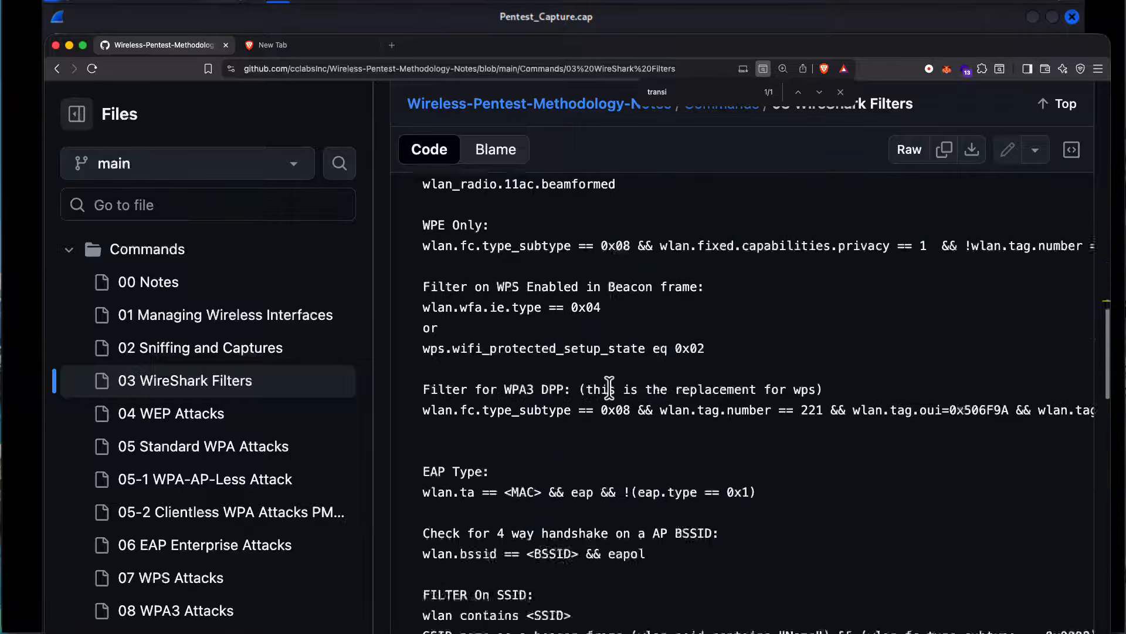
scroll(609, 387, "down", 5)
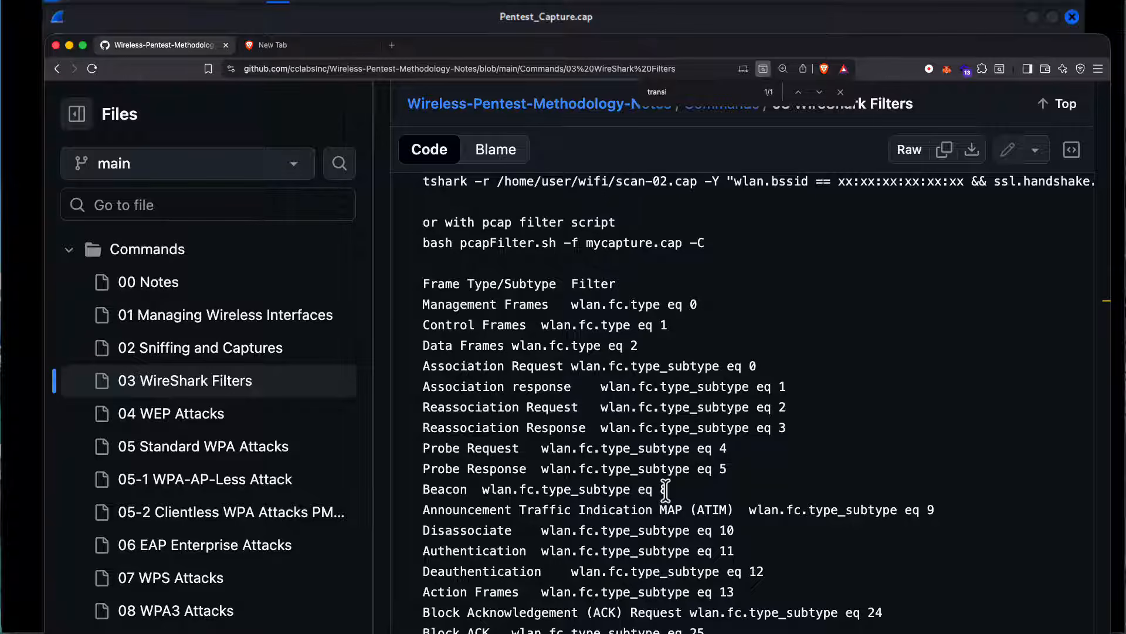
left_click_drag(664, 490, 483, 490)
right_click(497, 491)
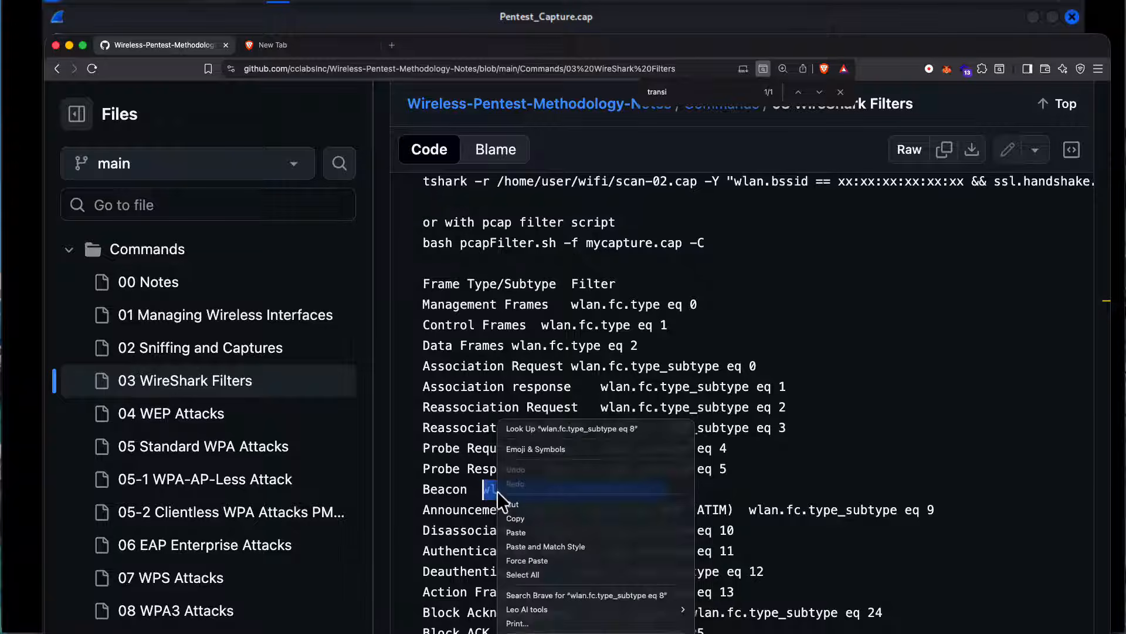
left_click(507, 514)
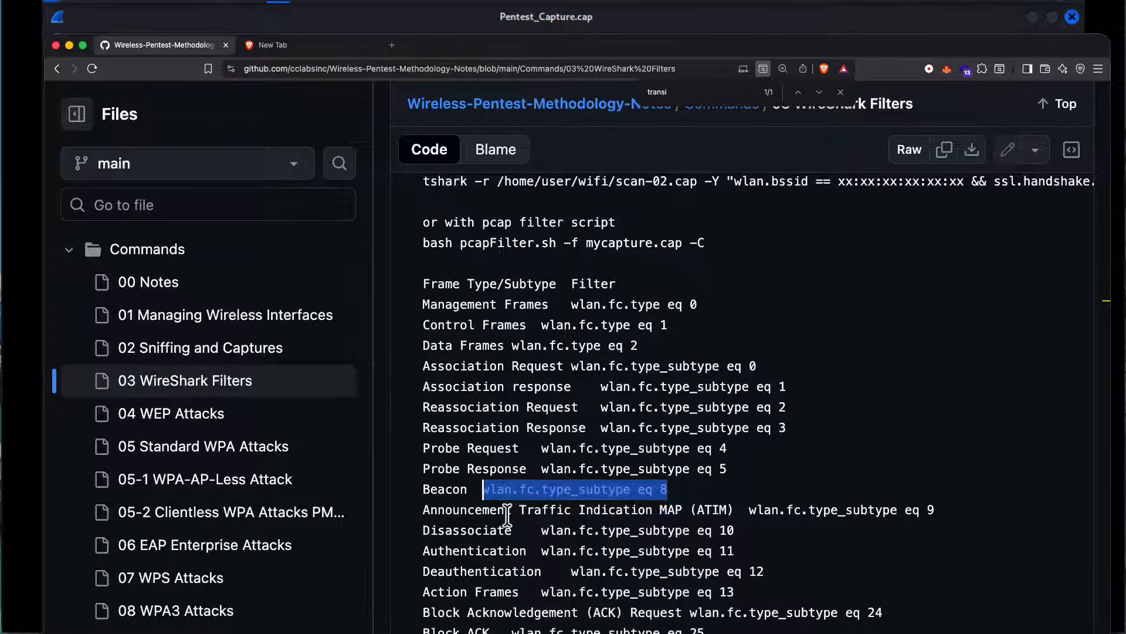
Step: Search the web in the other browser tab for "what is wlan.fc.type_subtype eq 8"
left_click(298, 48)
type("what i")
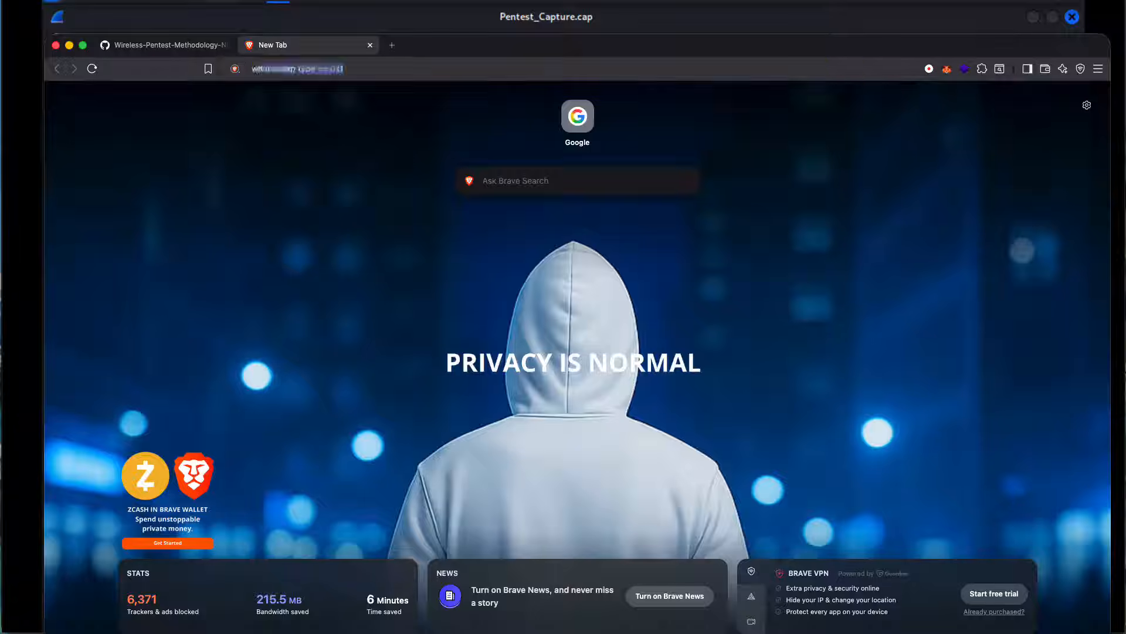
type("s")
key("super+v")
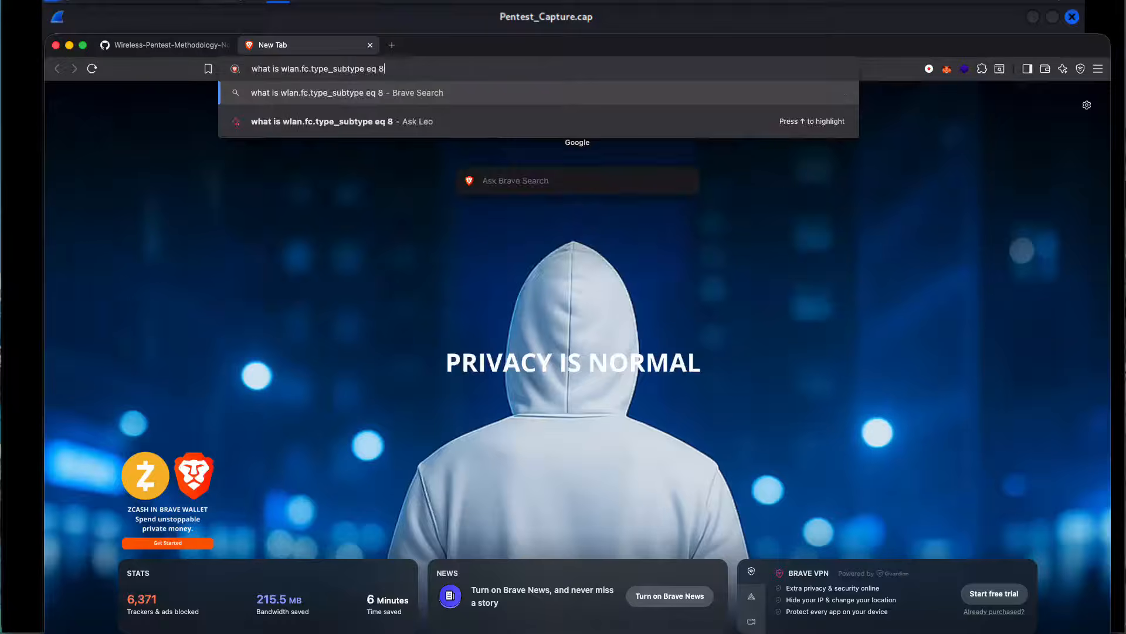
key("Return")
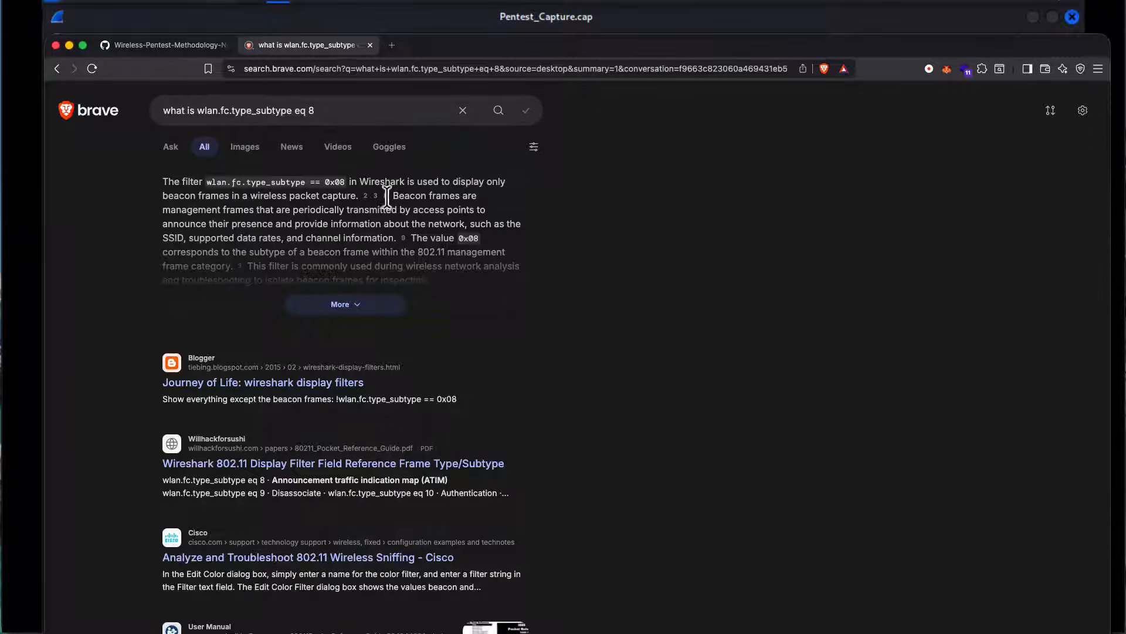
Step: Highlight the search summary's explanation of beacon frames and the network information they carry
left_click_drag(393, 195, 456, 192)
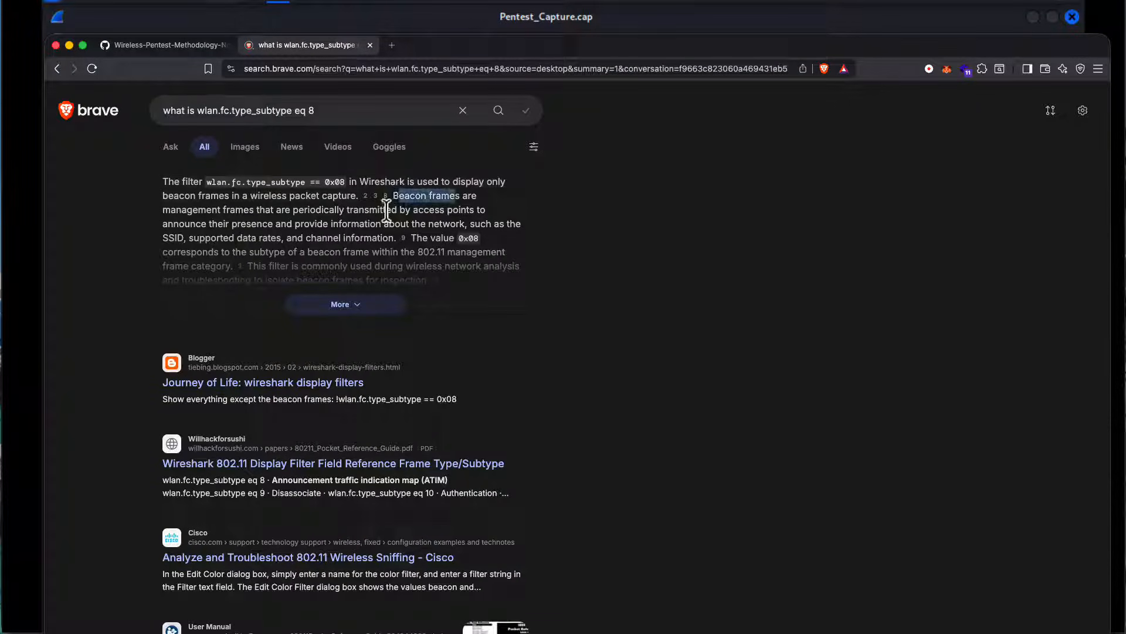
left_click_drag(348, 223, 339, 254)
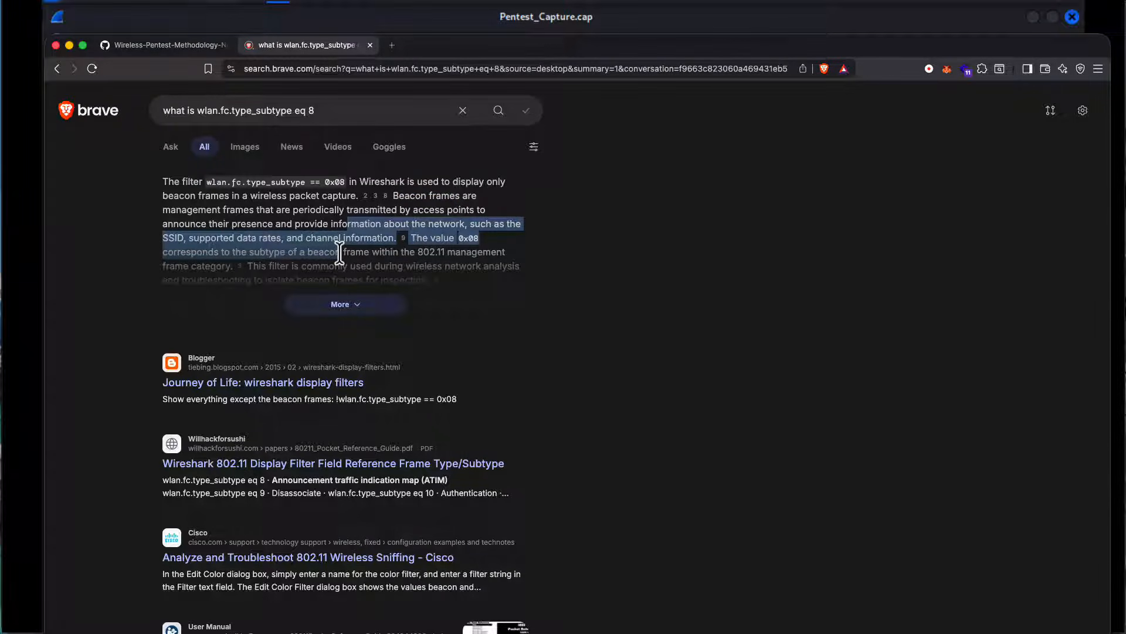
left_click(496, 241)
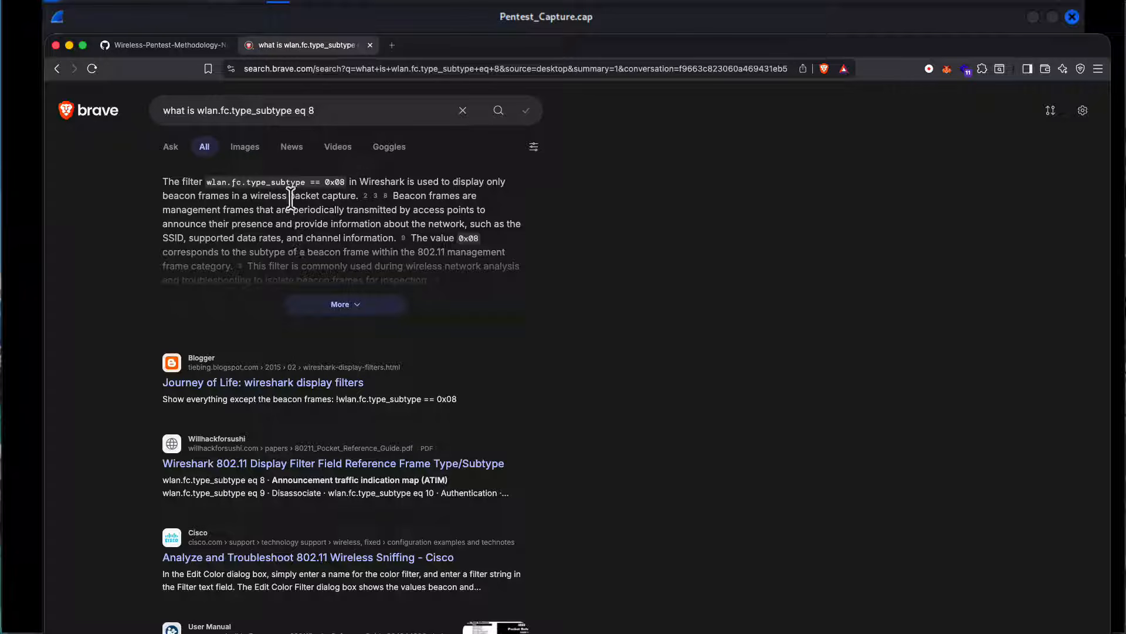
Step: Return to the GitHub filter notes and jump back to the "transi" match at WPA3 Transition Mode
left_click(149, 46)
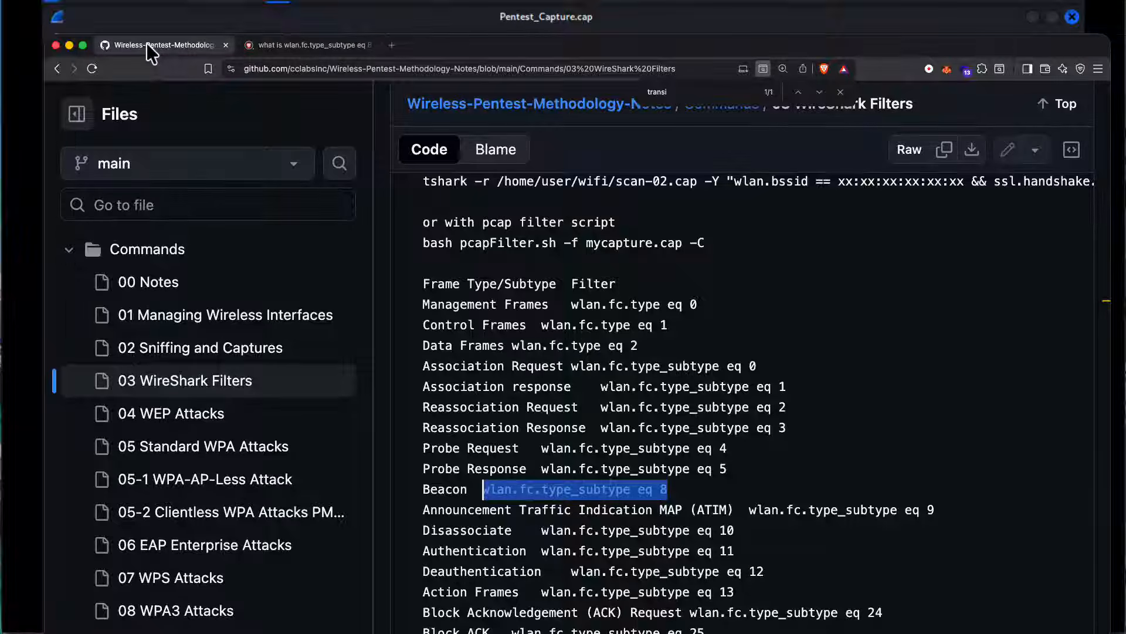
scroll(679, 303, "up", 5)
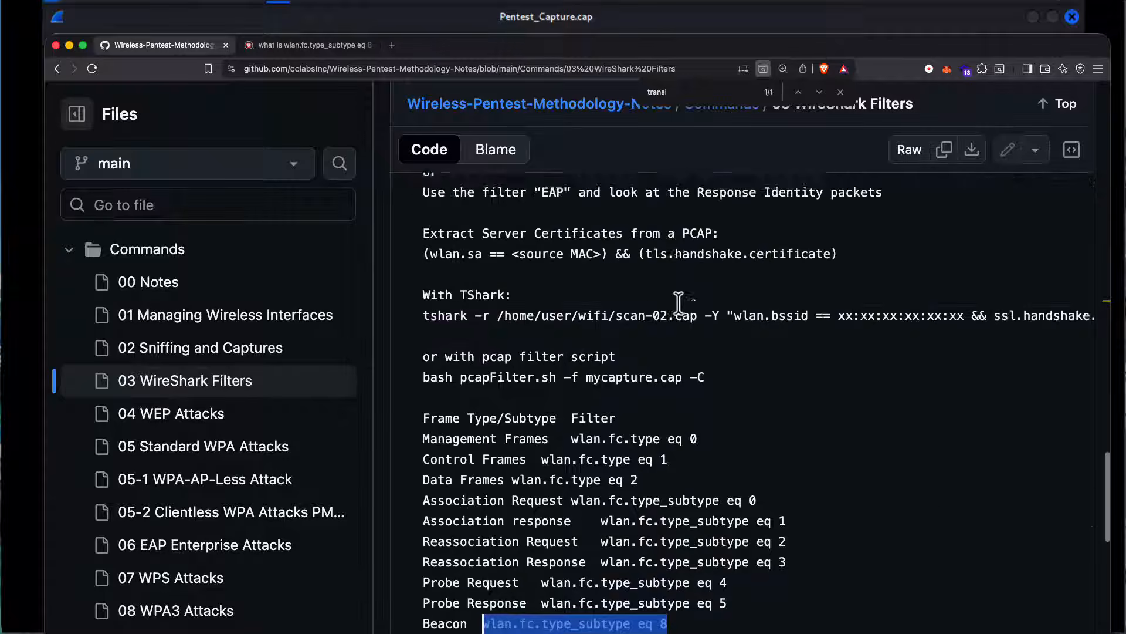
scroll(679, 303, "up", 10)
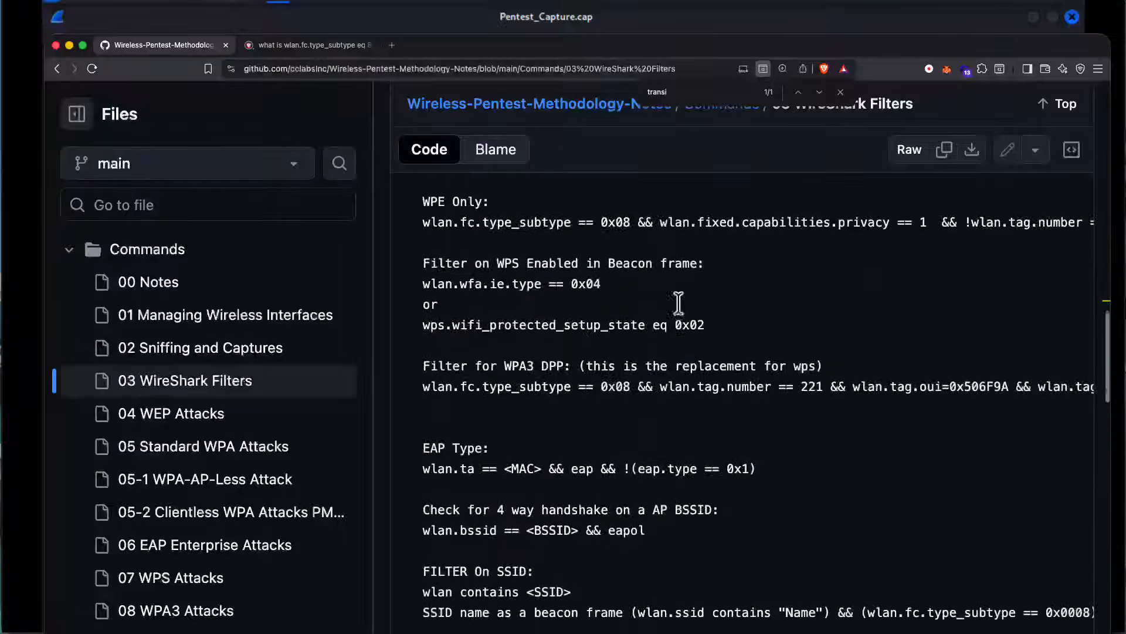
left_click(723, 92)
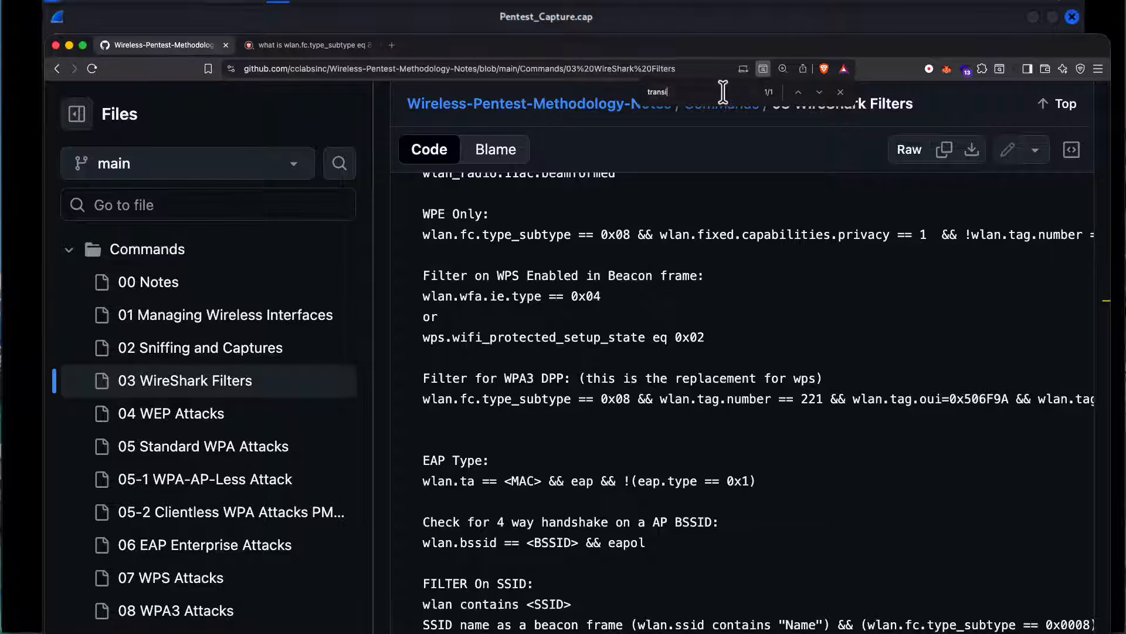
key("Return")
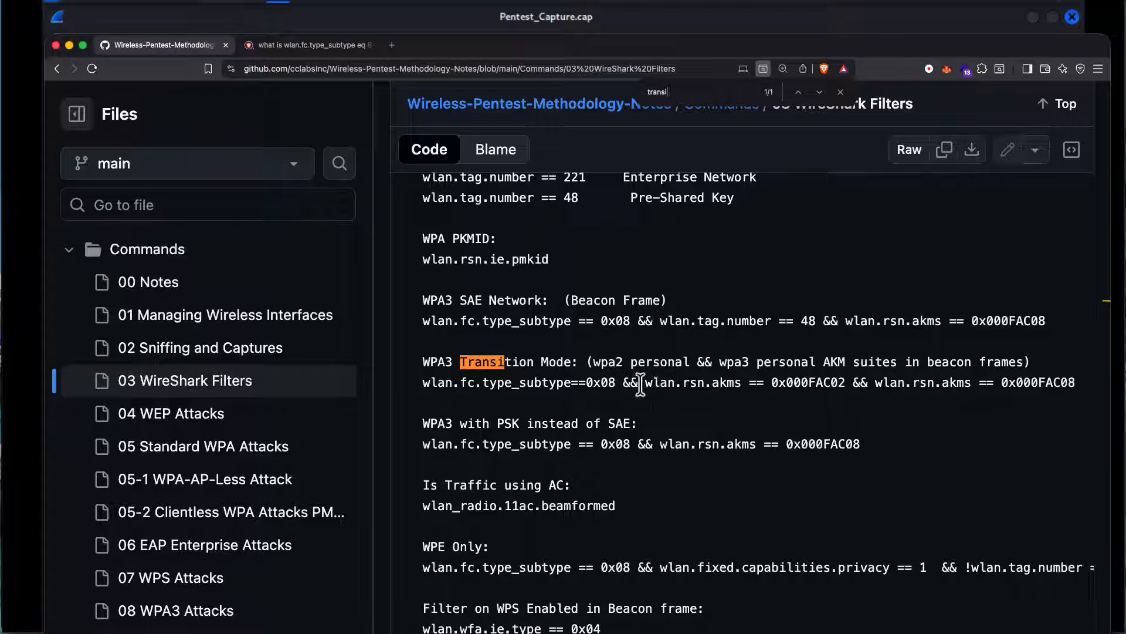
Step: Highlight the parts of the WPA3 Transition Mode filter in turn: wlan.rsn.akms, rsn, akms, 0x000FAC02 and 0x000FAC08
left_click_drag(645, 384, 734, 384)
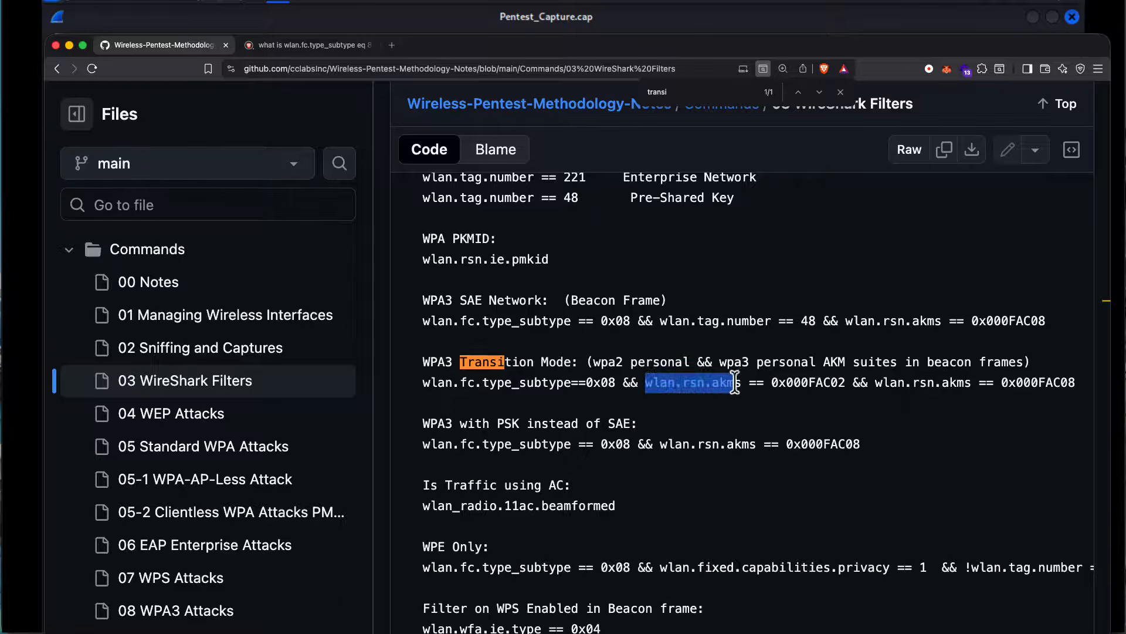
double_click(692, 383)
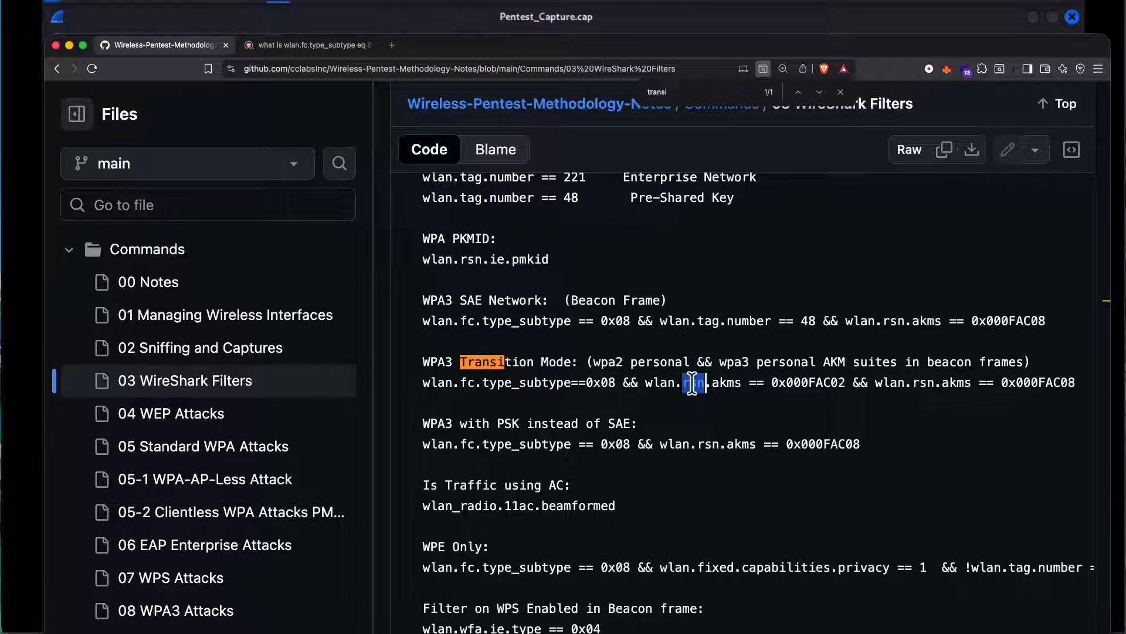
double_click(725, 383)
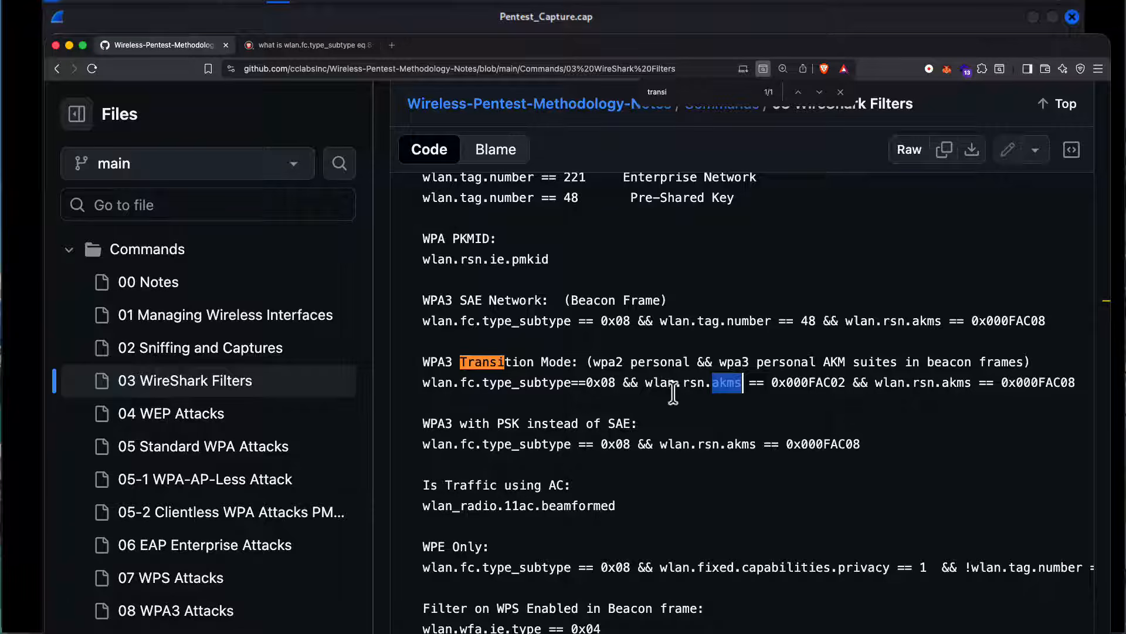
double_click(796, 383)
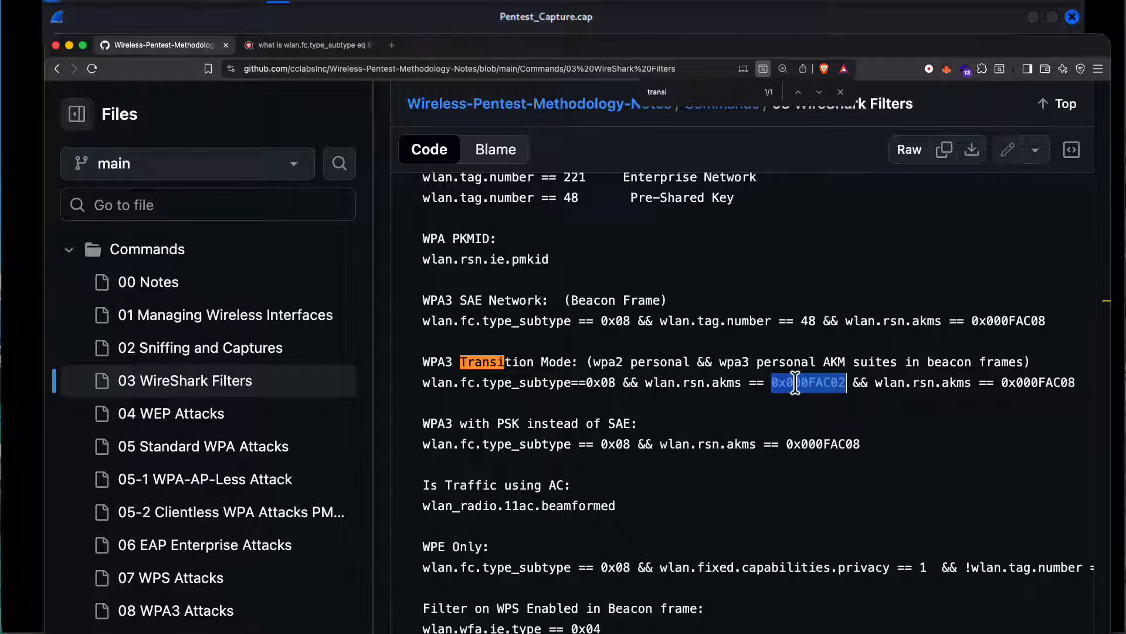
double_click(1038, 382)
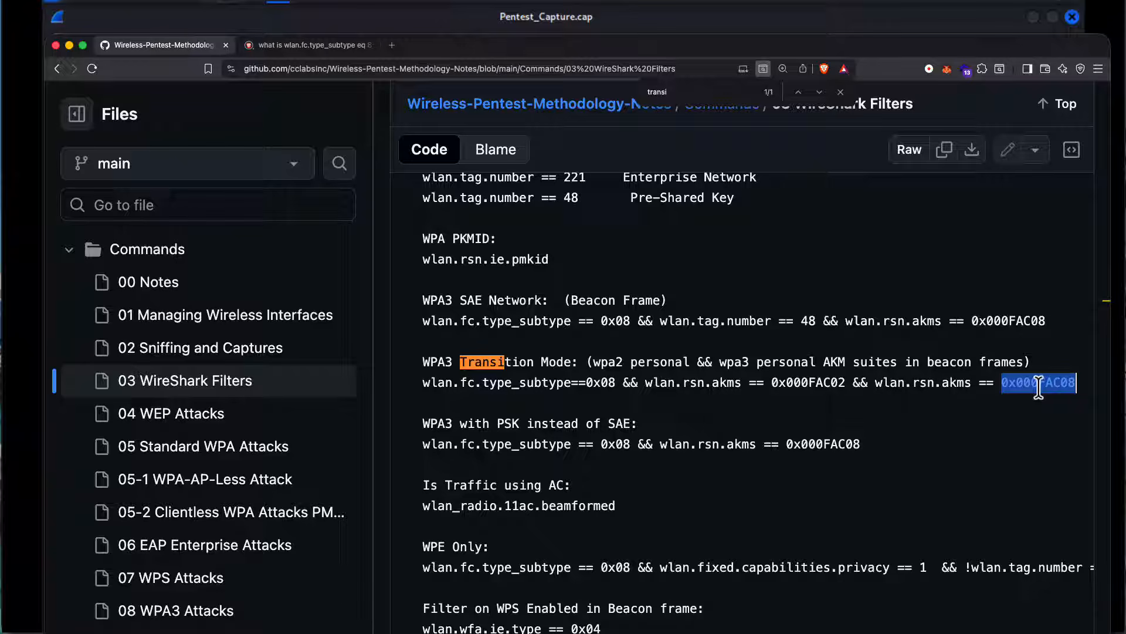
Step: Copy the filter "wlan.fc.type_subtype==0x08 && wlan.rsn.akms == 0x000FAC02 && wlan.rsn.akms == 0x000FAC08" and switch to Wireshark
left_click(1077, 385)
left_click_drag(1077, 384, 427, 382)
right_click(427, 382)
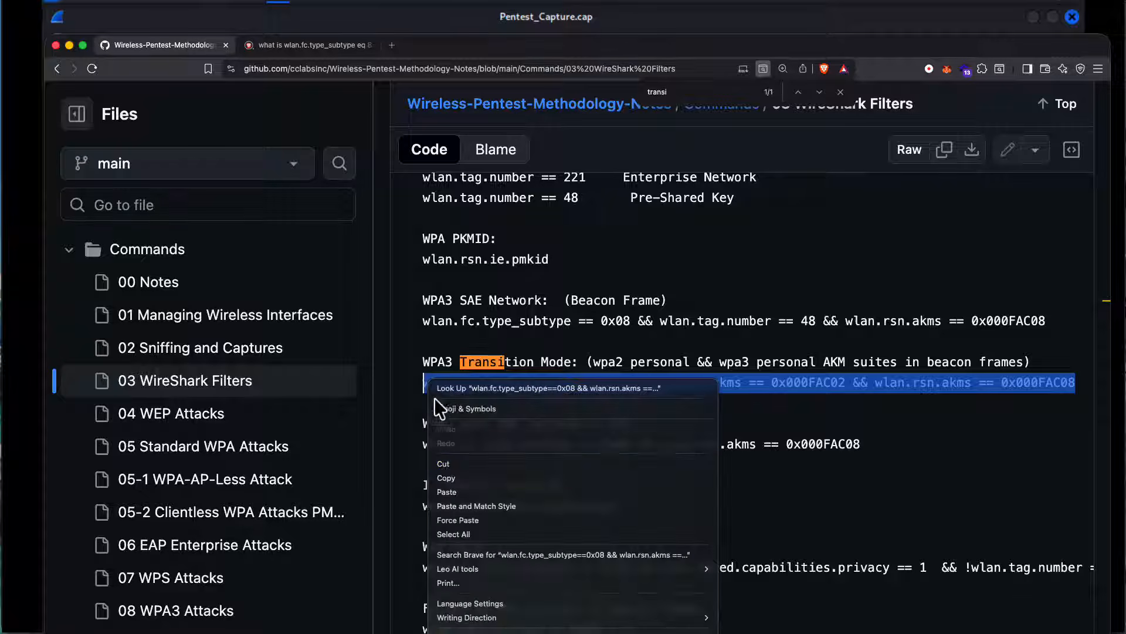
left_click(440, 472)
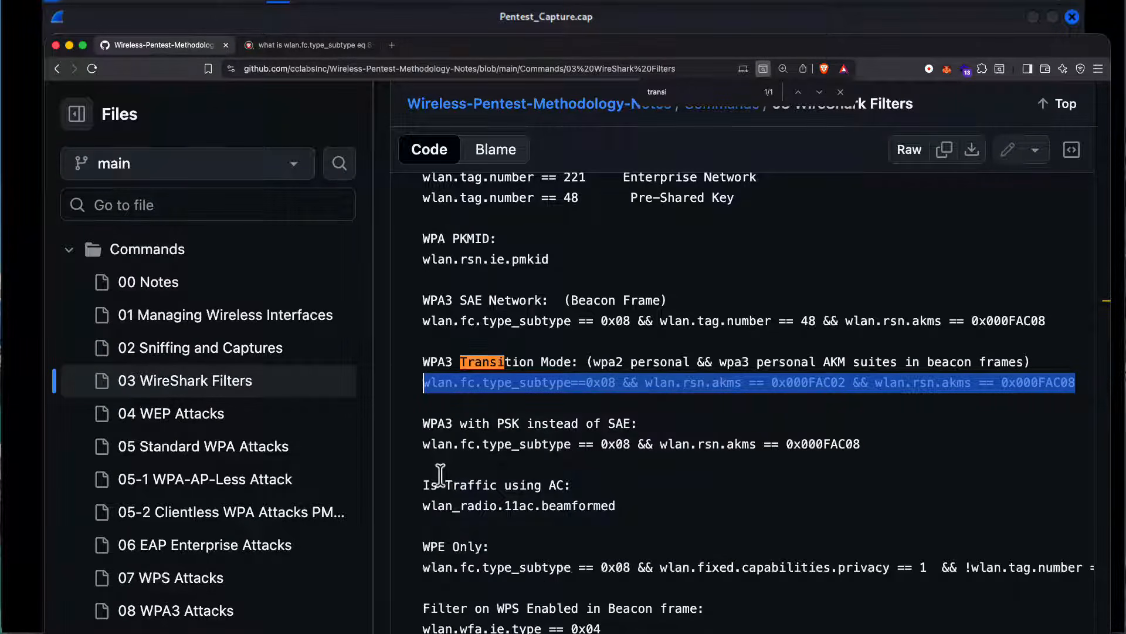
left_click(724, 3)
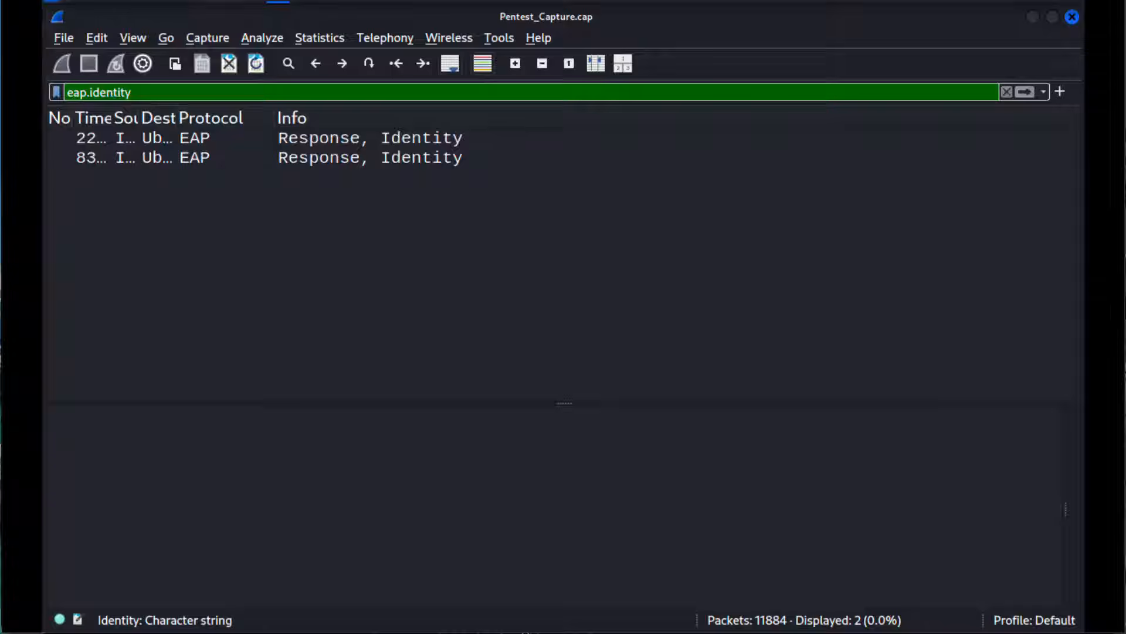
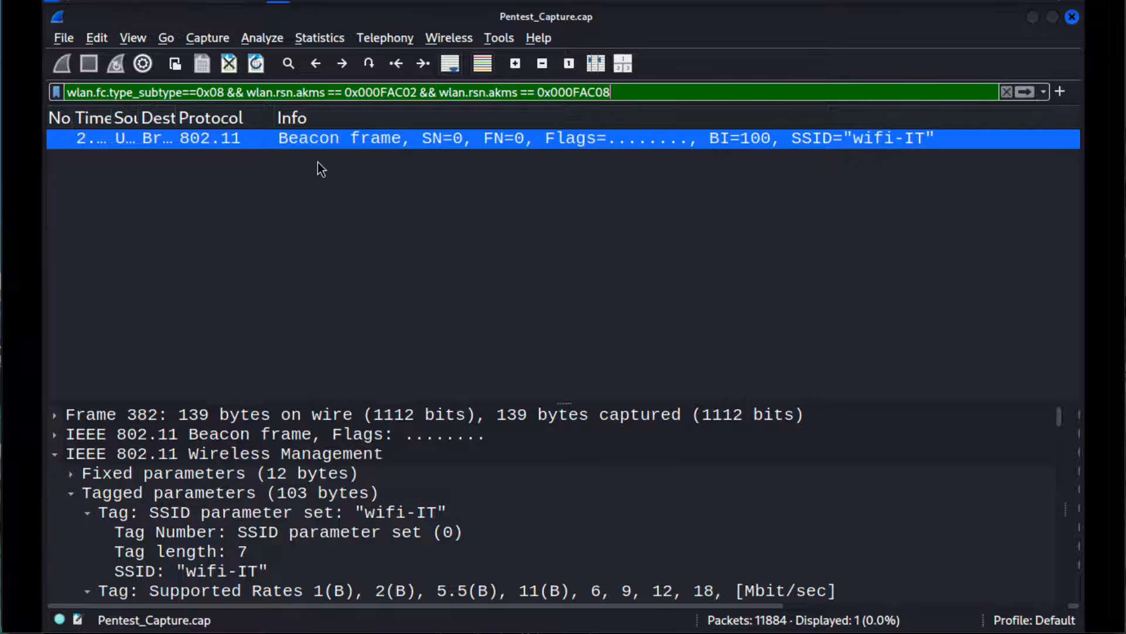
Step: Select the wifi-IT beacon, compare it with the network list in the image 1.png, and return to Wireshark
left_click(883, 148)
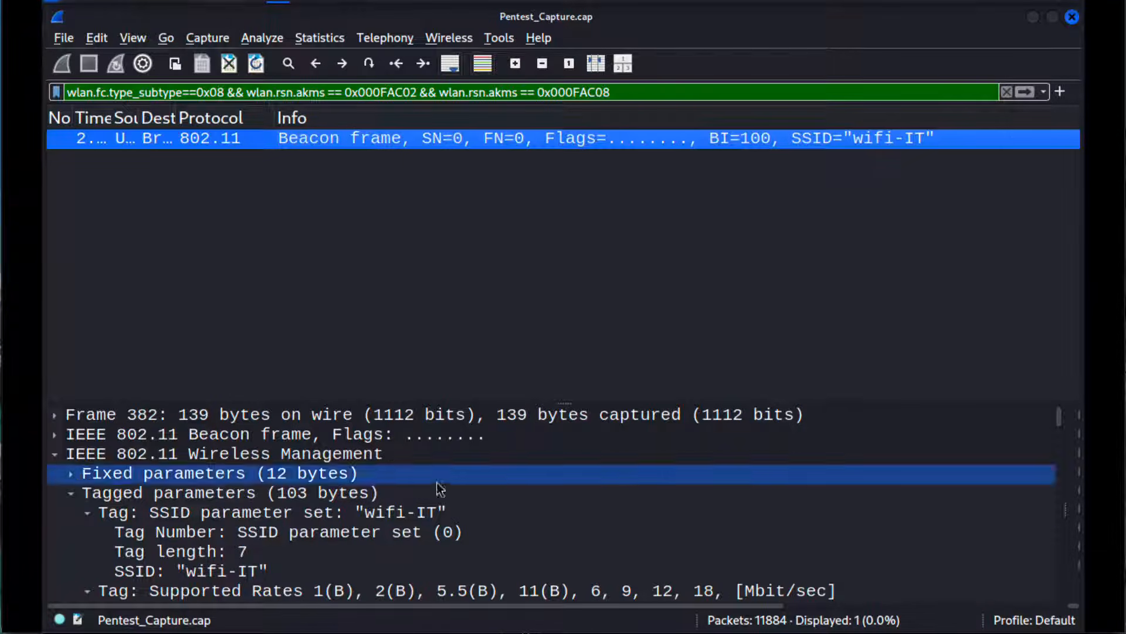
key("super+Tab")
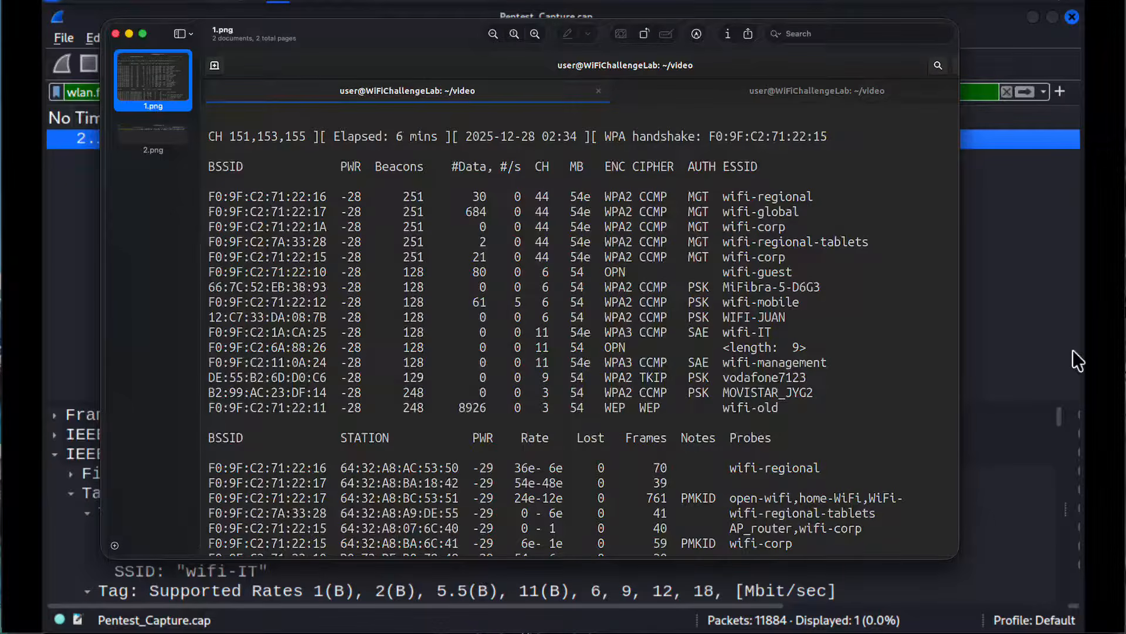
left_click(1043, 340)
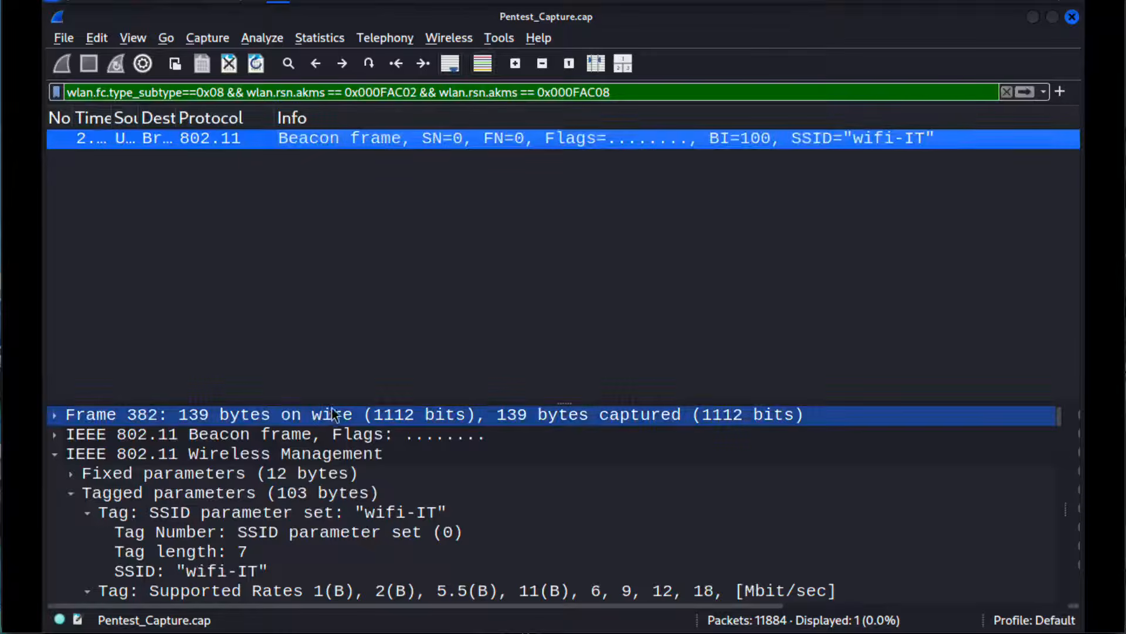
Step: Enlarge the packet details area and collapse the wifi-IT beacon's SSID, Supported Rates, DS Parameter set and Traffic Indication Map tags
left_click_drag(333, 398, 334, 168)
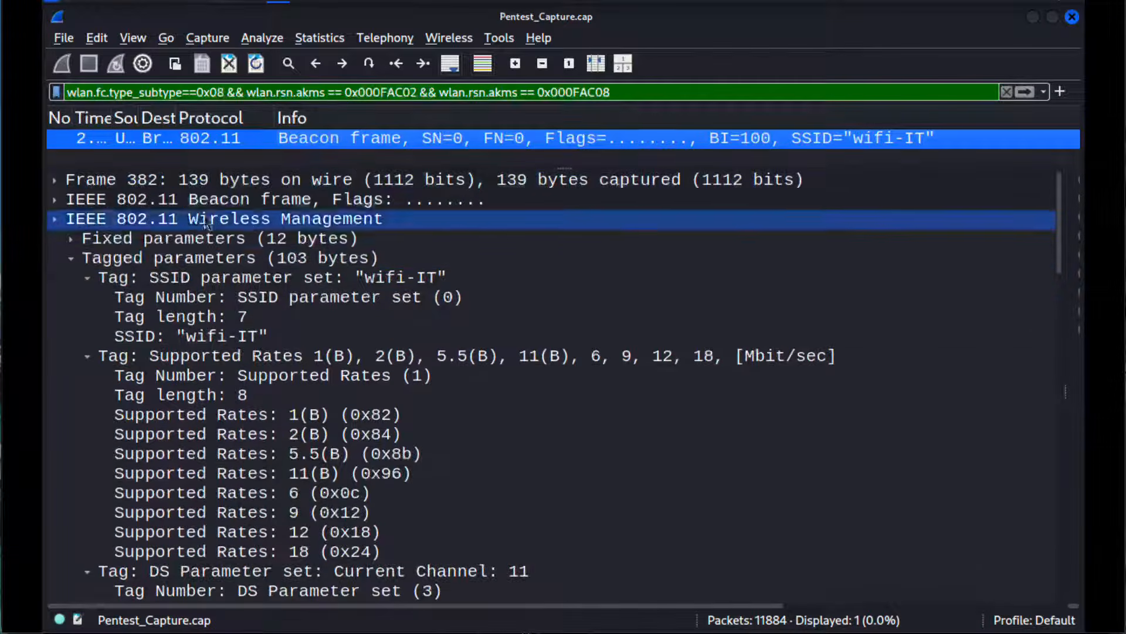
left_click(71, 258)
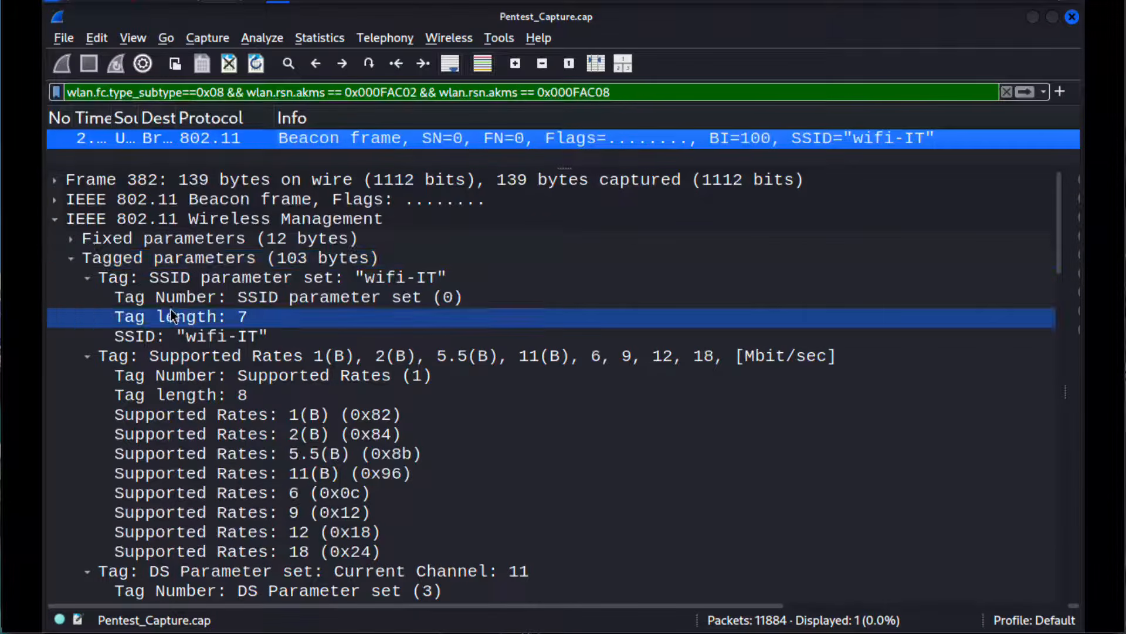
left_click(71, 258)
left_click(71, 259)
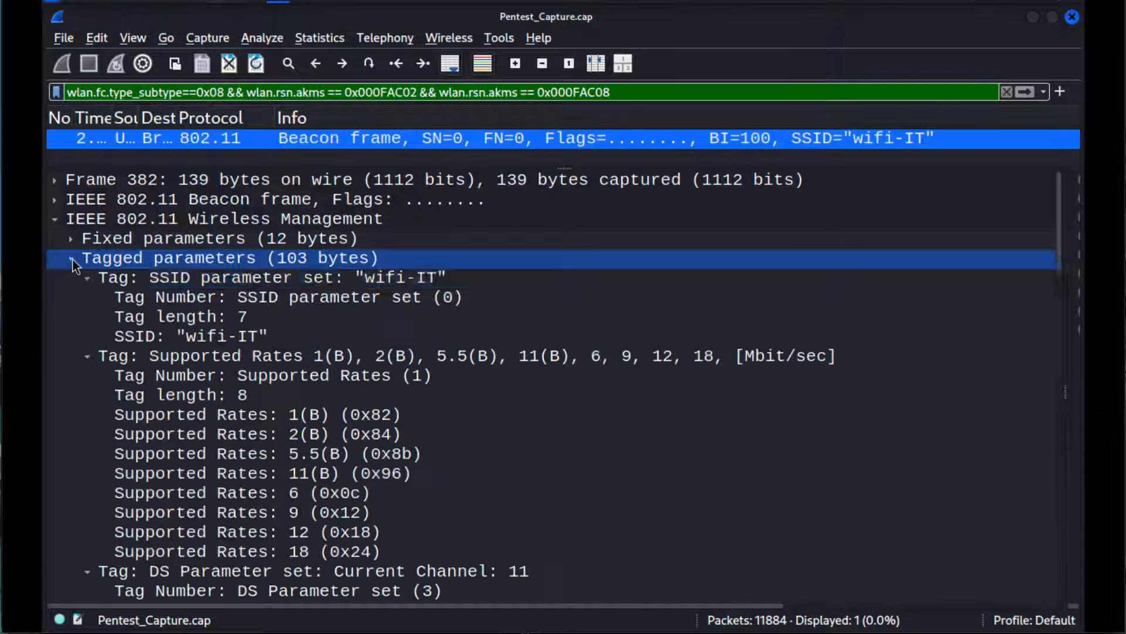
left_click(87, 278)
left_click(87, 278)
left_click(90, 293)
left_click(86, 297)
left_click(86, 317)
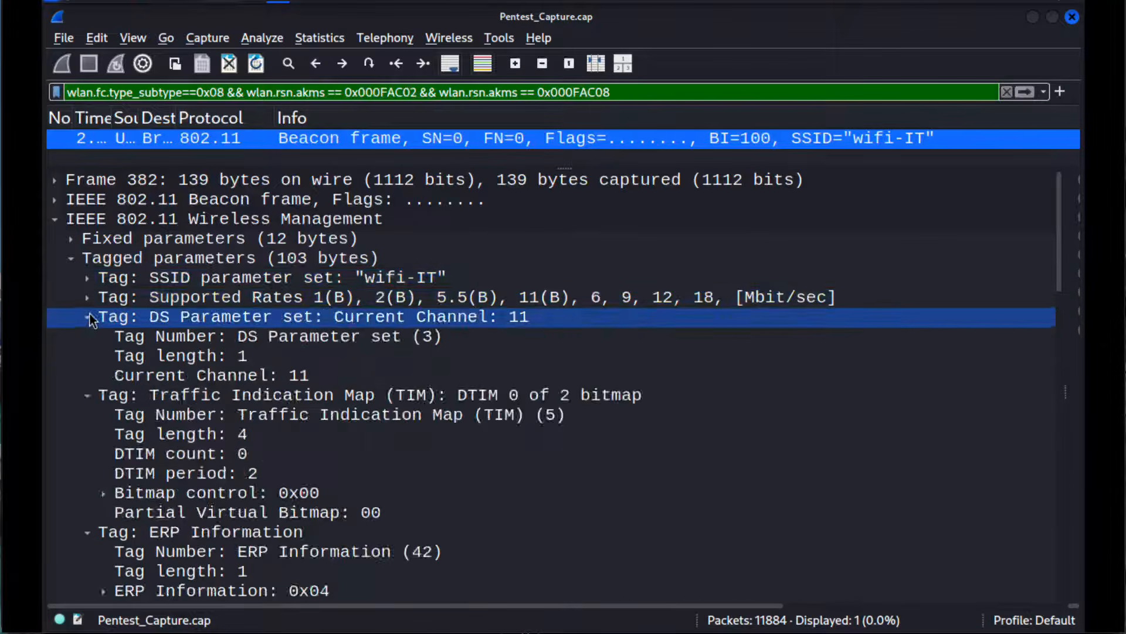
left_click(87, 317)
left_click(87, 337)
left_click(87, 337)
left_click(85, 379)
Step: Collapse the remaining beacon tags from ERP Information through RSN Information and Extended Capabilities to the Microsoft Vendor Specific tag
left_click(86, 356)
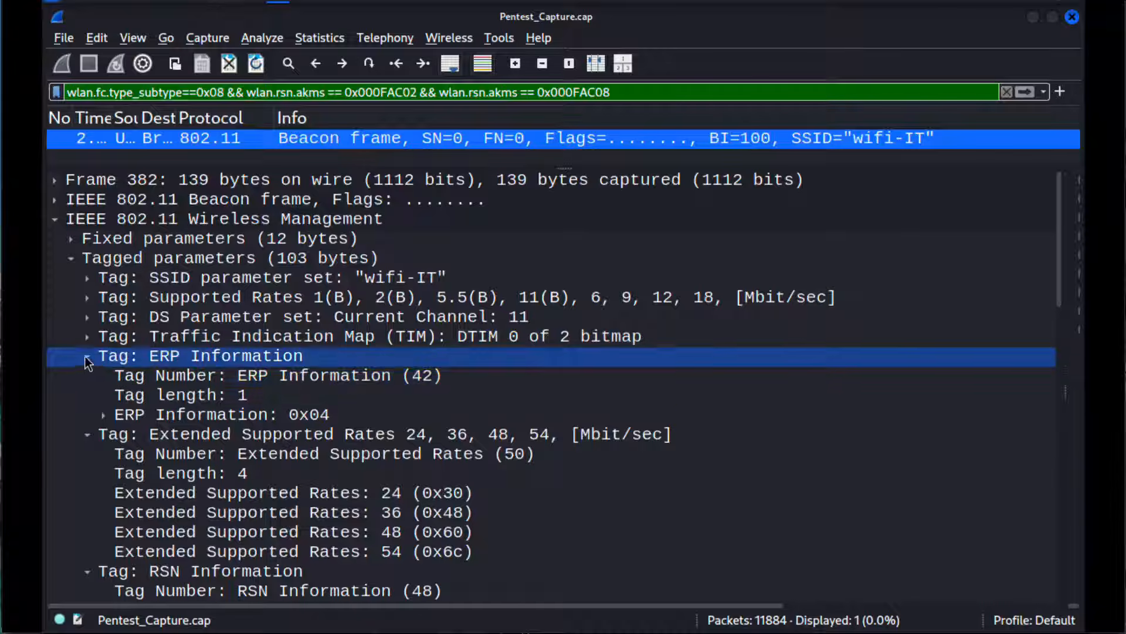
left_click(87, 356)
left_click(87, 375)
left_click(87, 376)
left_click(86, 394)
left_click(87, 395)
left_click(87, 414)
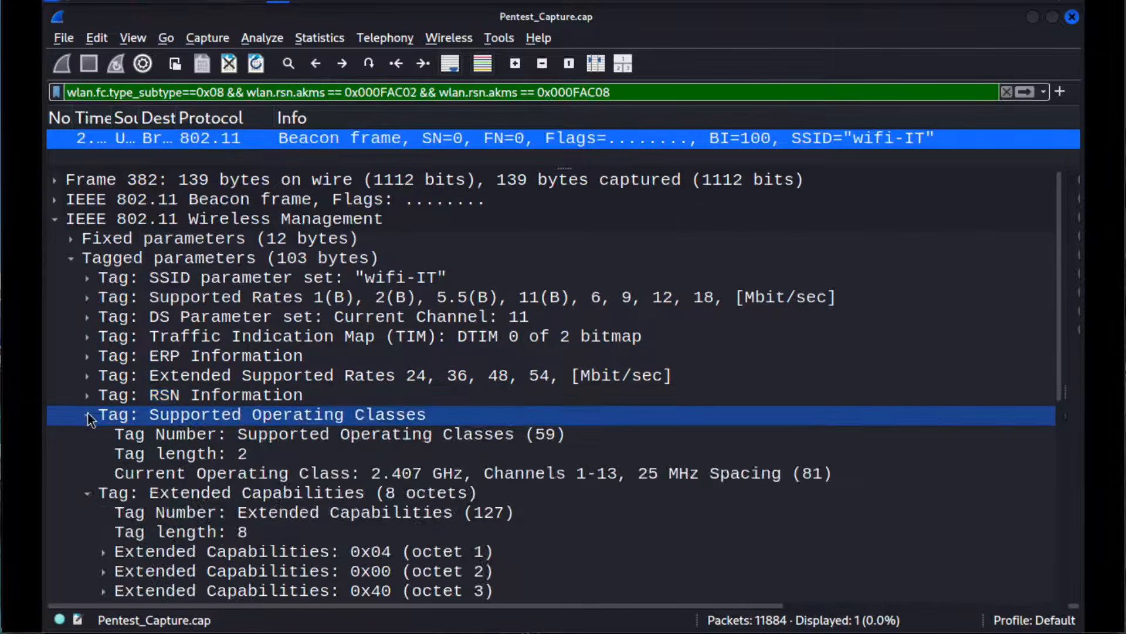
left_click(87, 414)
left_click(86, 434)
left_click(85, 435)
left_click(86, 453)
left_click(86, 455)
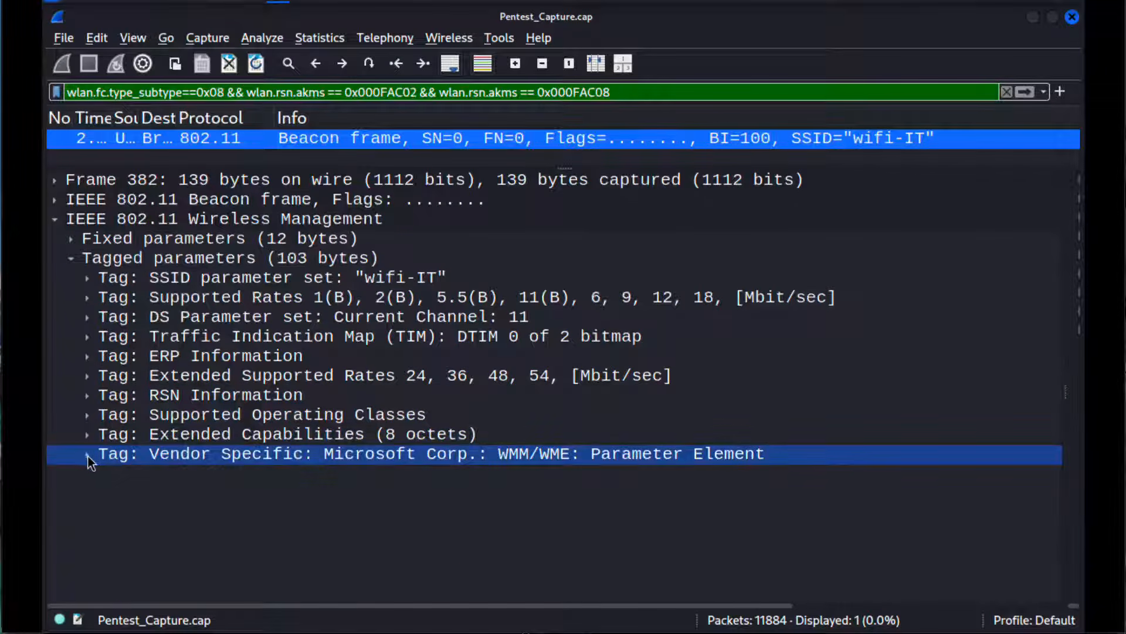
Step: Expand the RSN Information tag of the wifi-IT beacon and examine its cipher suites, key management entries and RSN capabilities
left_click(279, 470)
left_click(290, 424)
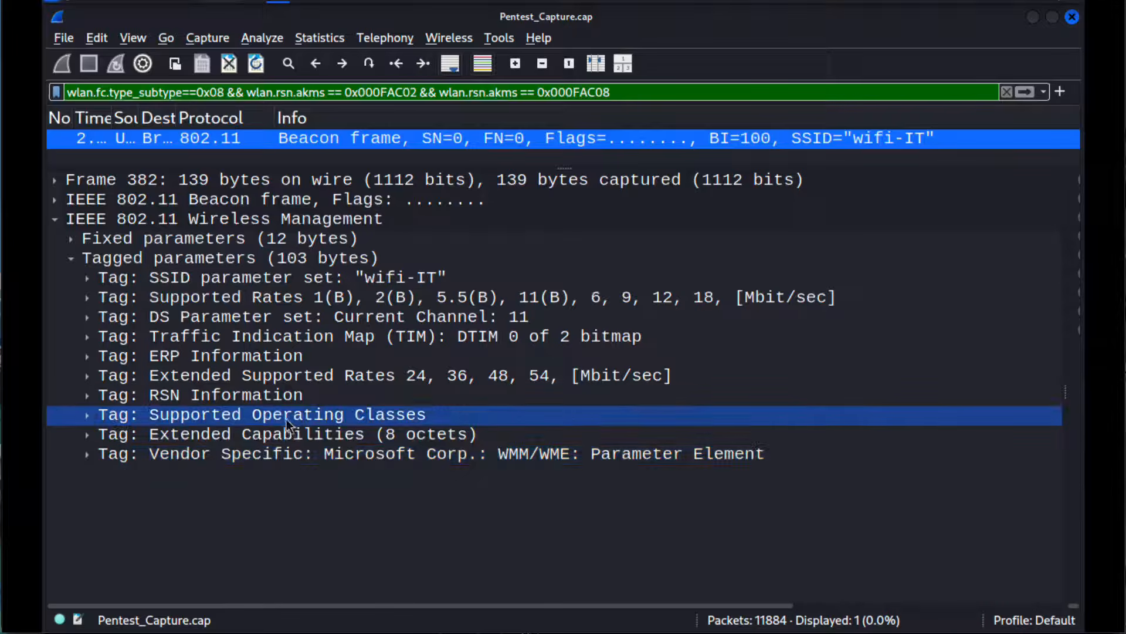
left_click(214, 393)
left_click(87, 396)
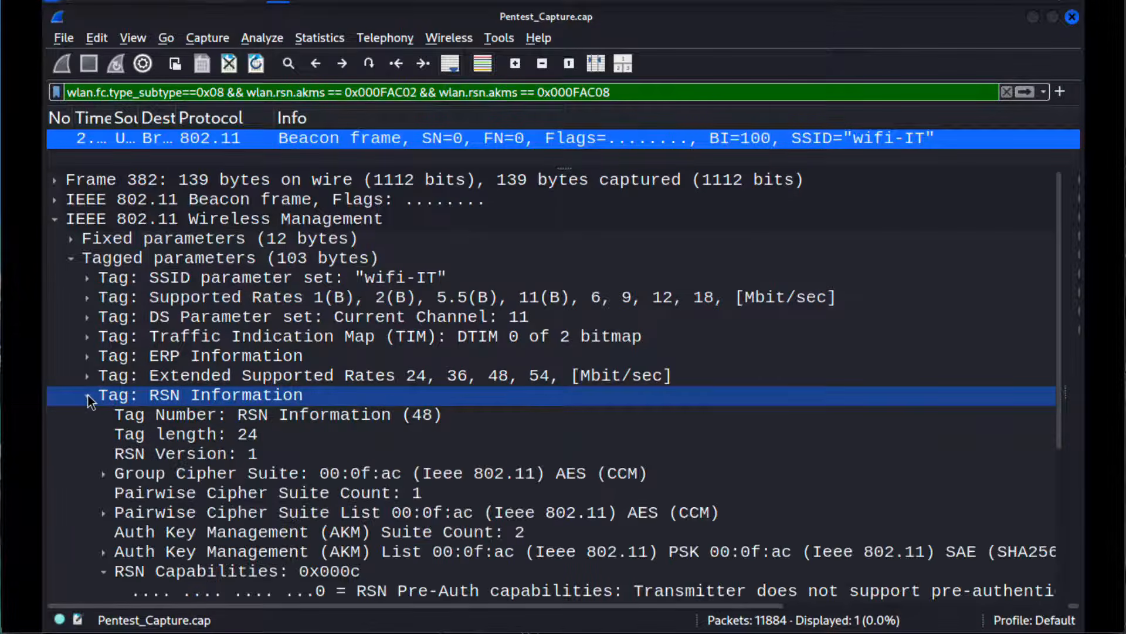
left_click(333, 455)
scroll(334, 458, "down", 3)
scroll(333, 458, "right", 3)
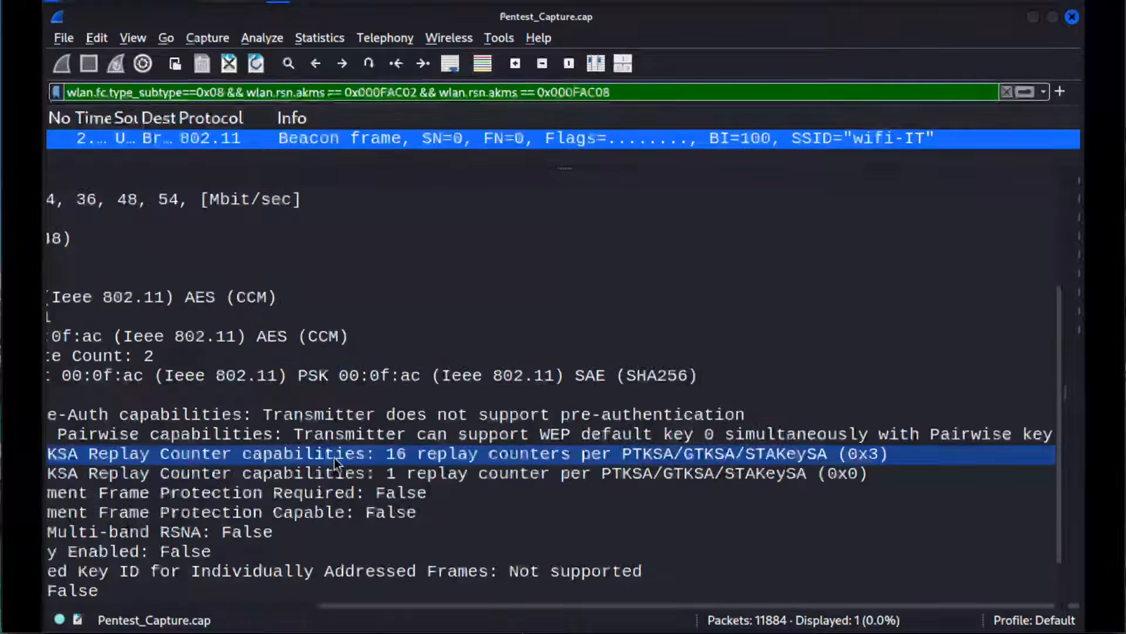
scroll(334, 457, "left", 3)
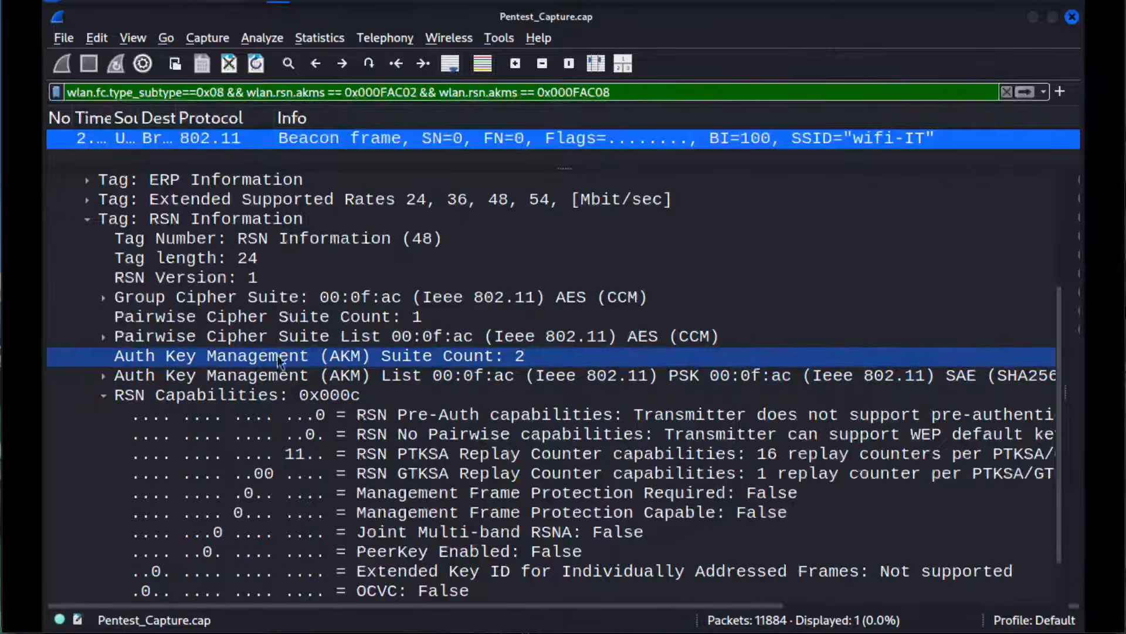
Step: Inspect the AKM suite count and the PSK and SAE (SHA256) suites in the expanded AKM list, and re-enlarge the packet list
left_click(335, 356)
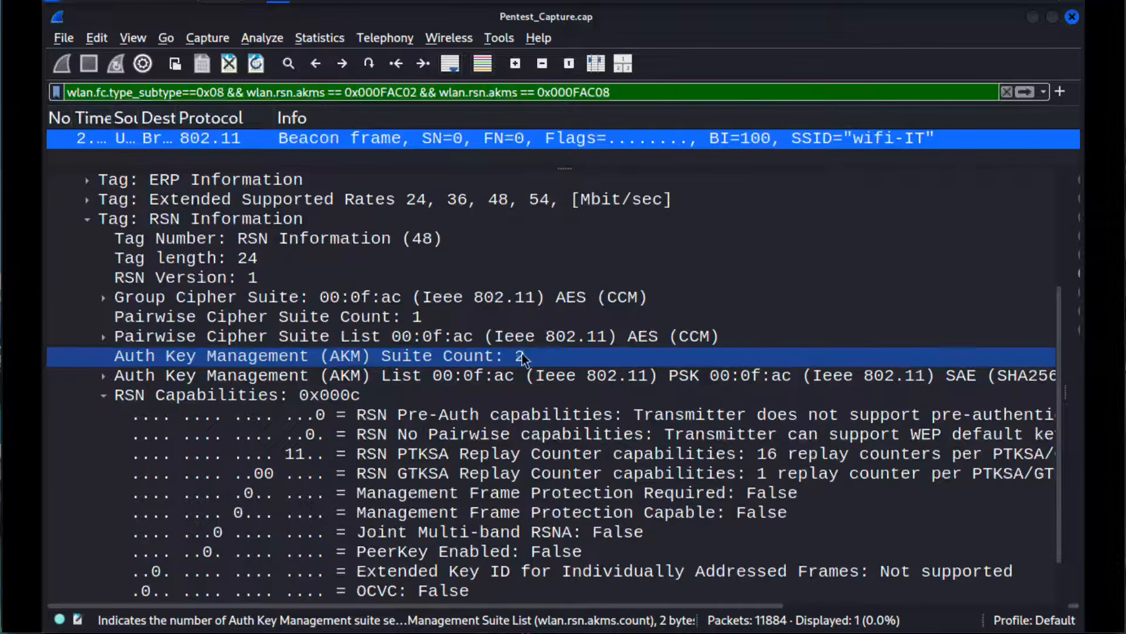
left_click(104, 376)
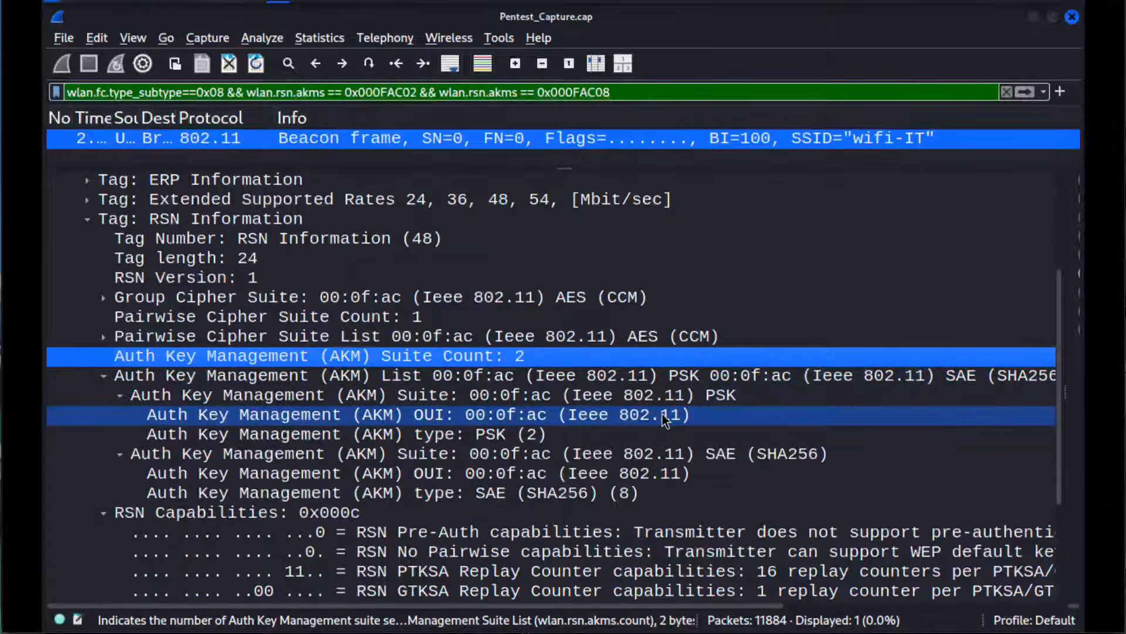
left_click(705, 399)
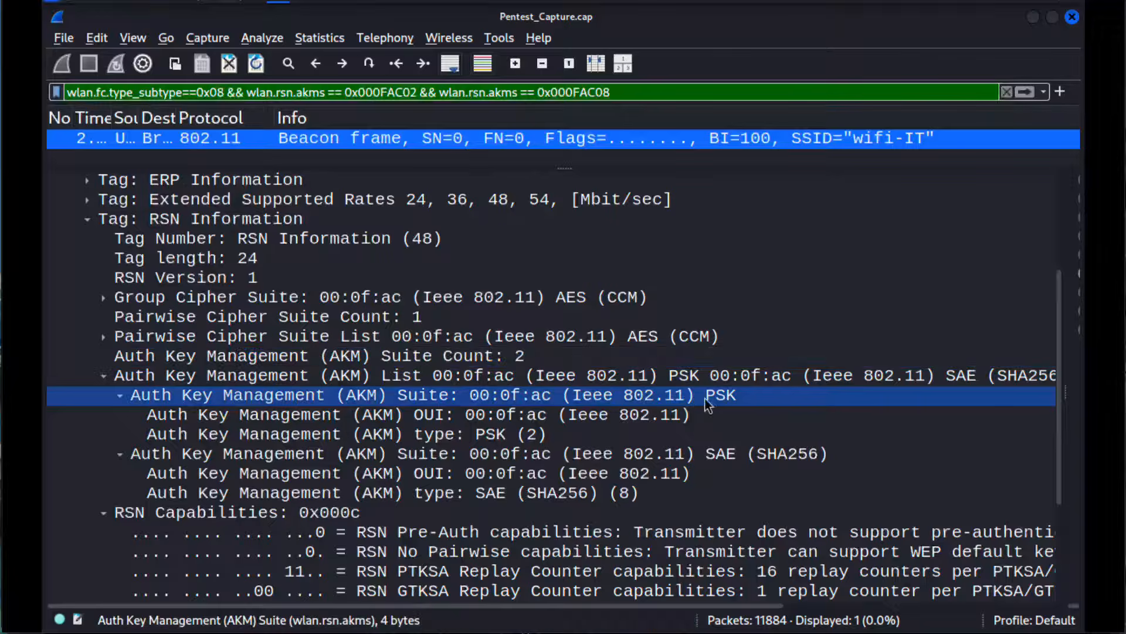
left_click(738, 456)
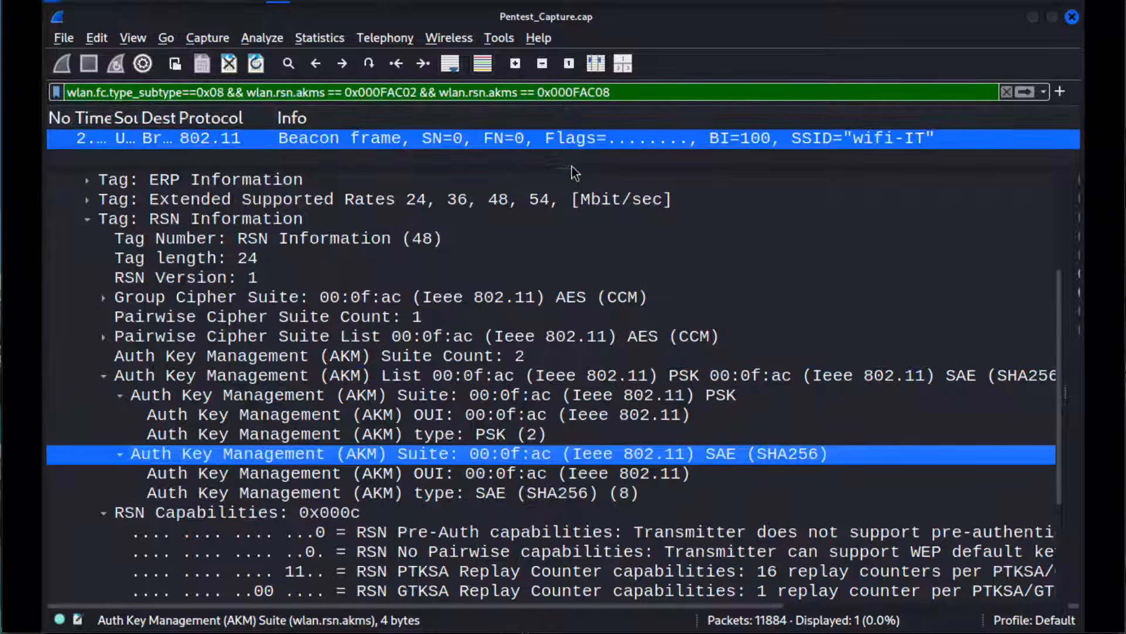
left_click_drag(565, 169, 557, 324)
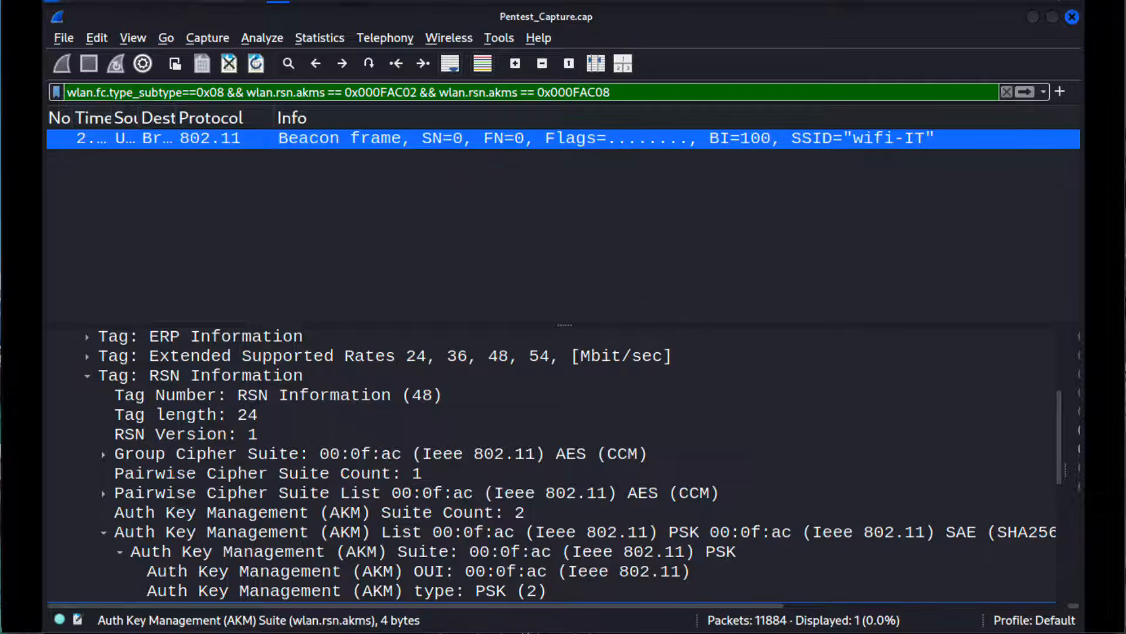
Step: Switch to the GitHub filter notes and search the page for "open n" to reach the Open Network section
key("super+Tab")
left_click(590, 342)
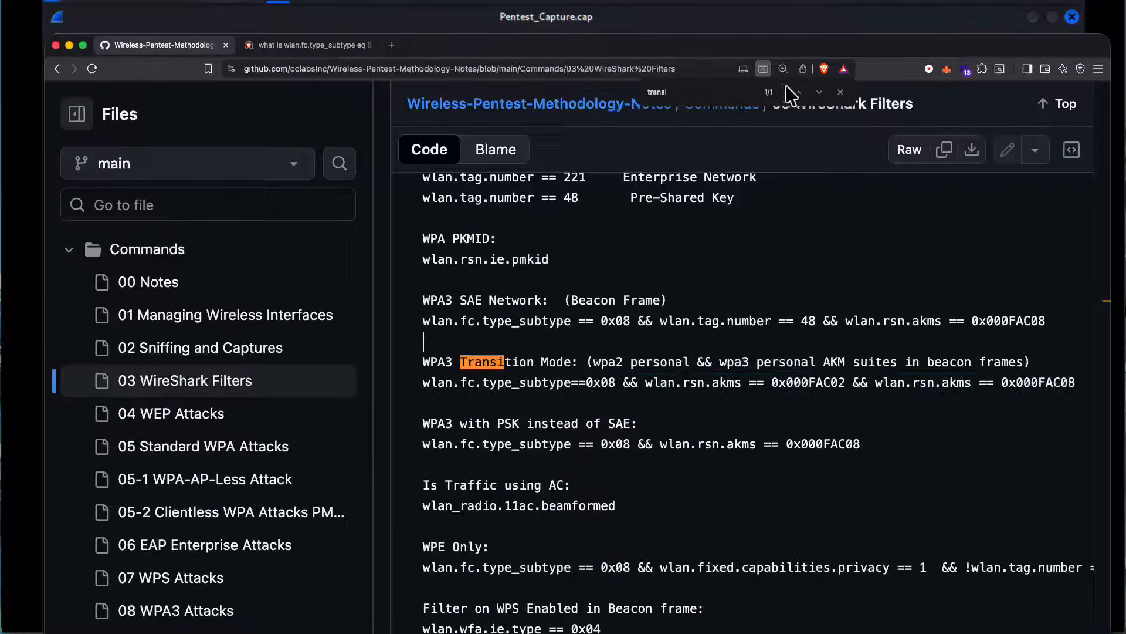
key("super+f")
type("openn")
key("BackSpace")
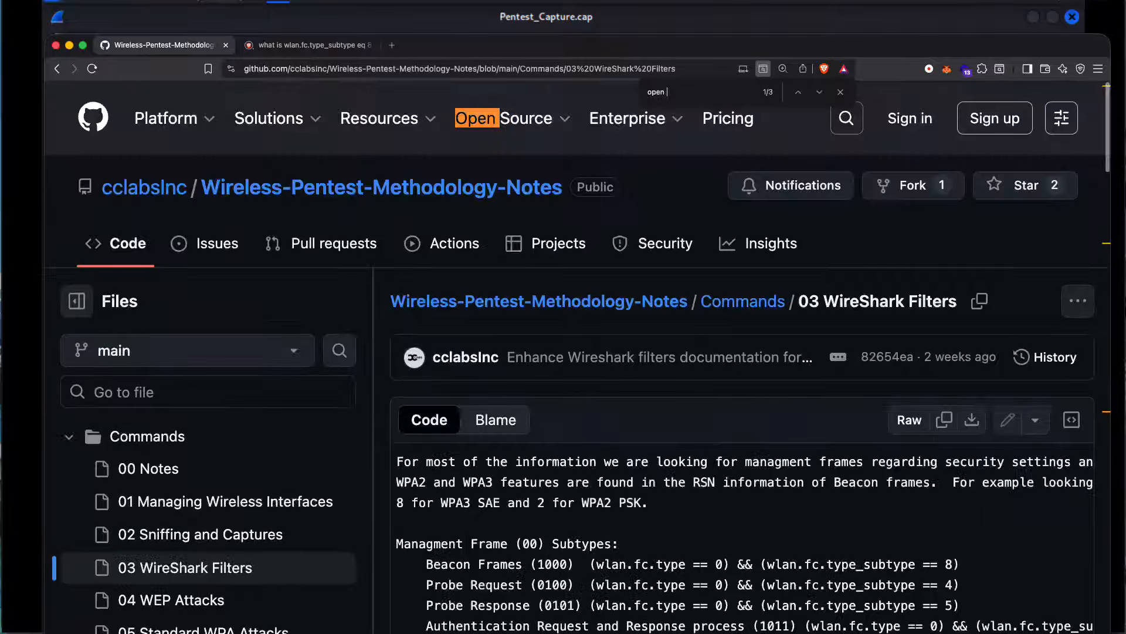
type("n")
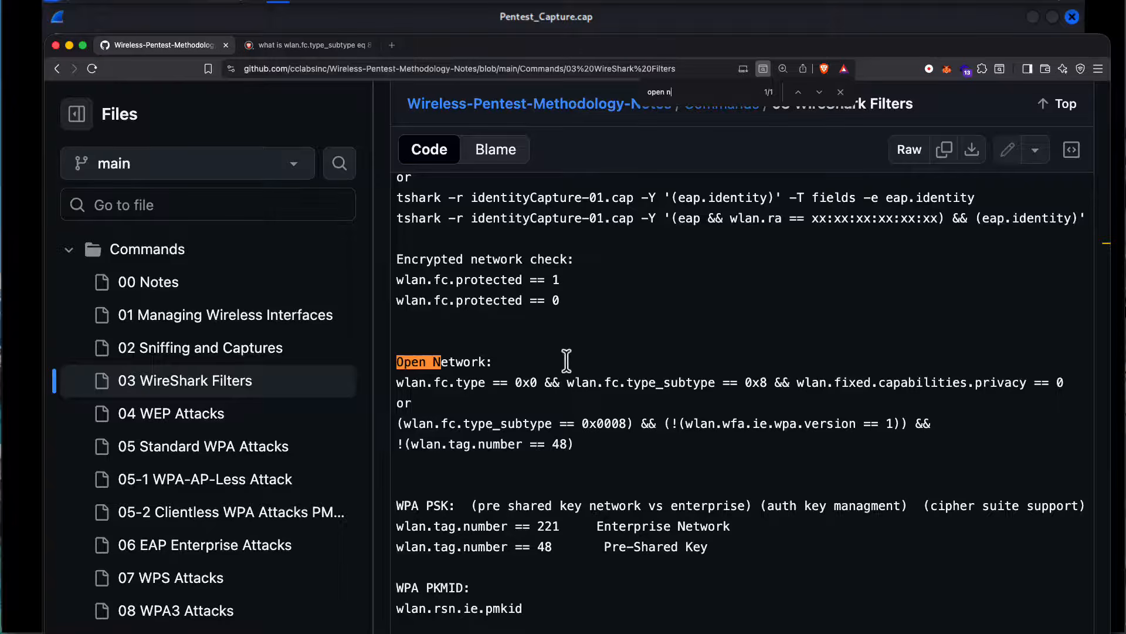
Step: Copy the Open Network filter "wlan.fc.type == 0x0 && wlan.fc.type_subtype == 0x8 && wlan.fixed.capabilities.privacy == 0" and switch to Wireshark
left_click(534, 383)
left_click_drag(753, 383, 775, 382)
left_click_drag(1066, 383, 485, 382)
right_click(510, 382)
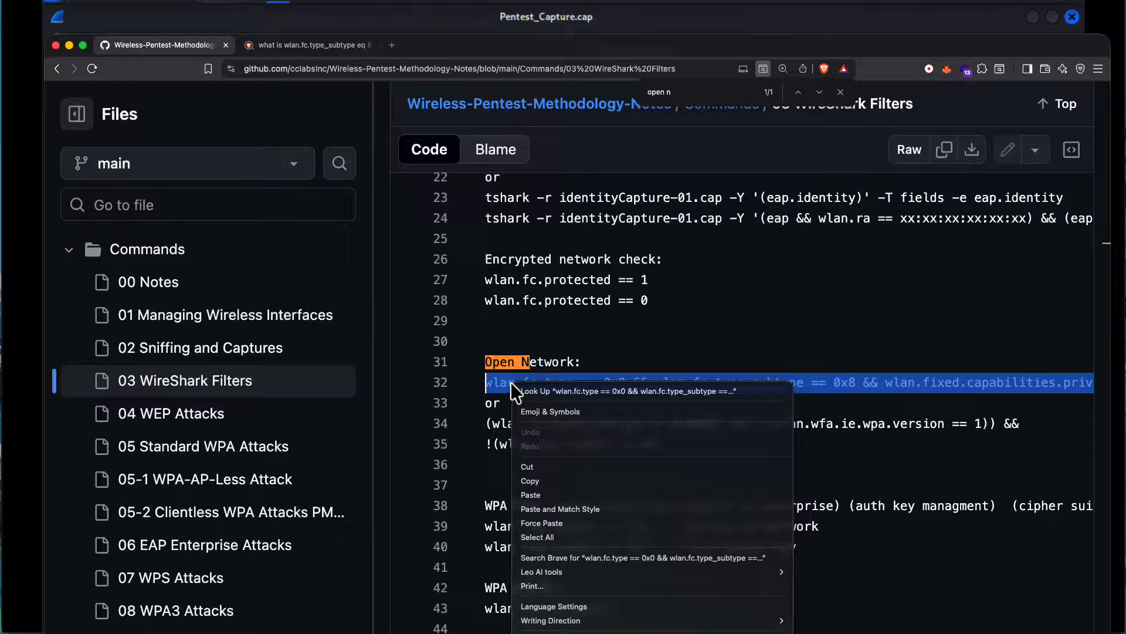
left_click(530, 479)
key("super+Tab")
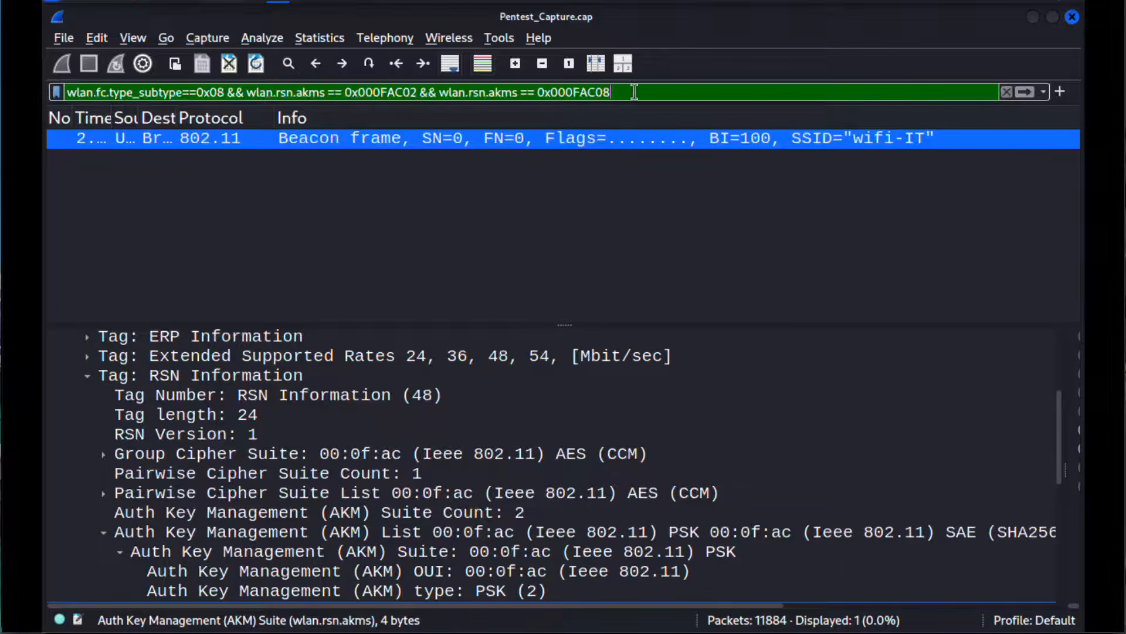
Step: Replace the display filter with the copied Open Network filter, apply it, and select the wifi-guest beacon frame
left_click_drag(634, 93, 46, 54)
key("ctrl+v")
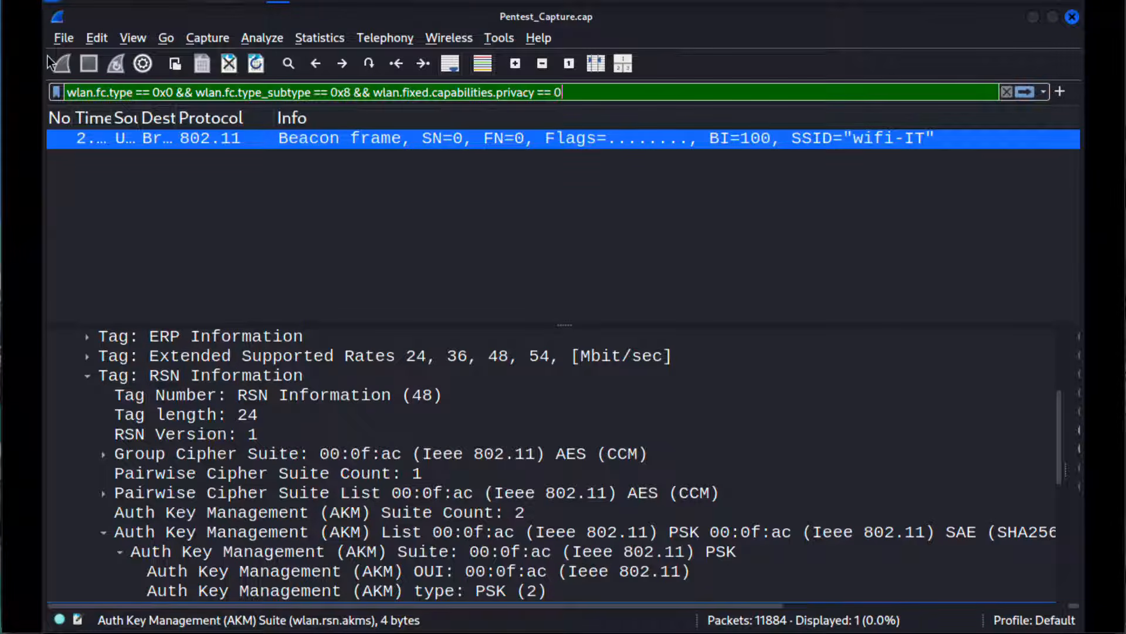
key("Return")
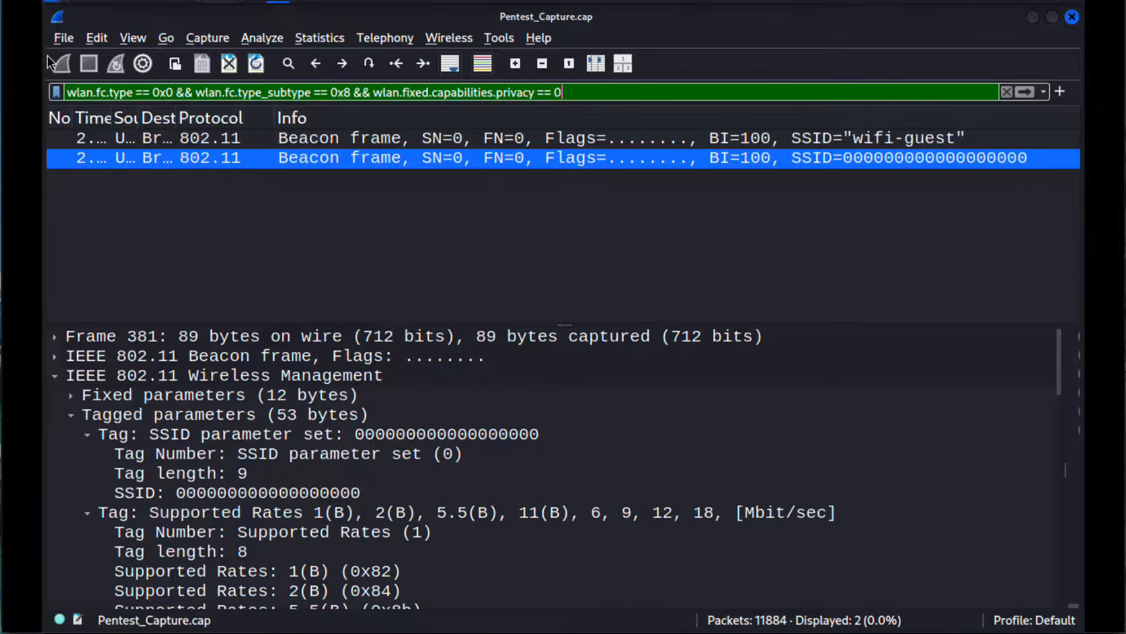
left_click(888, 137)
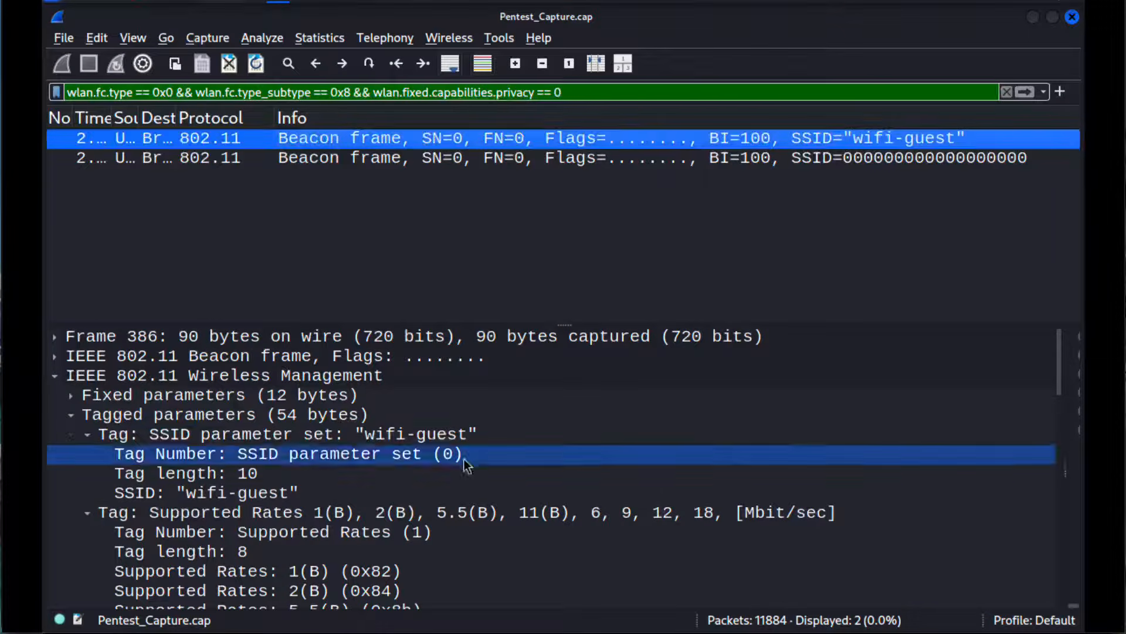
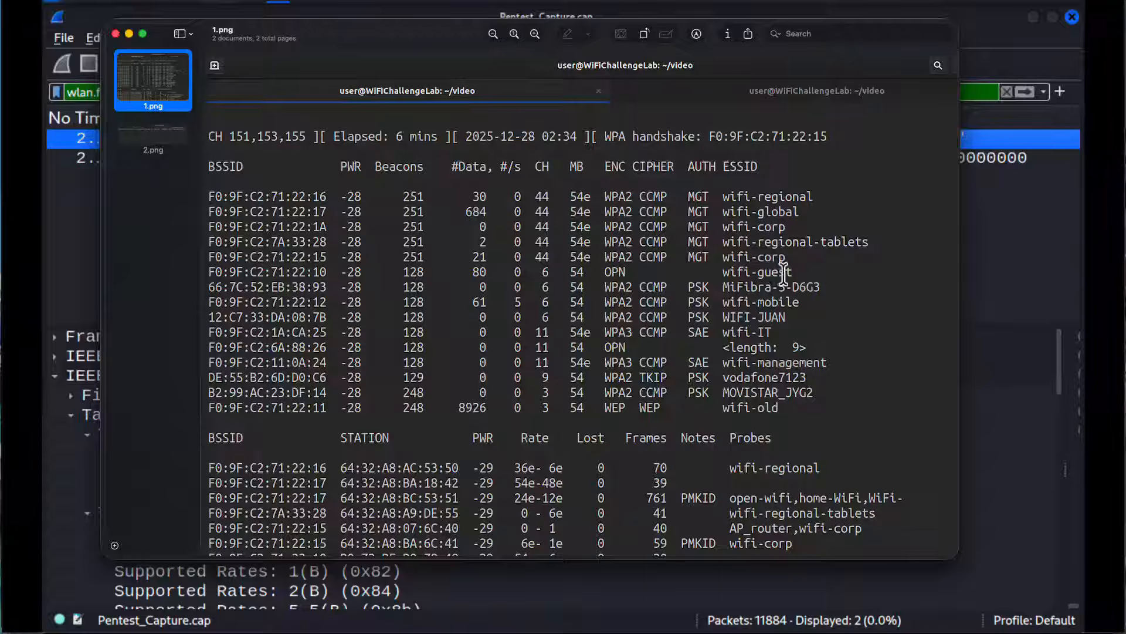
Step: Check the wifi-guest row in the 1.png capture listing for its network name, encryption type and data frame count
left_click_drag(792, 271, 723, 275)
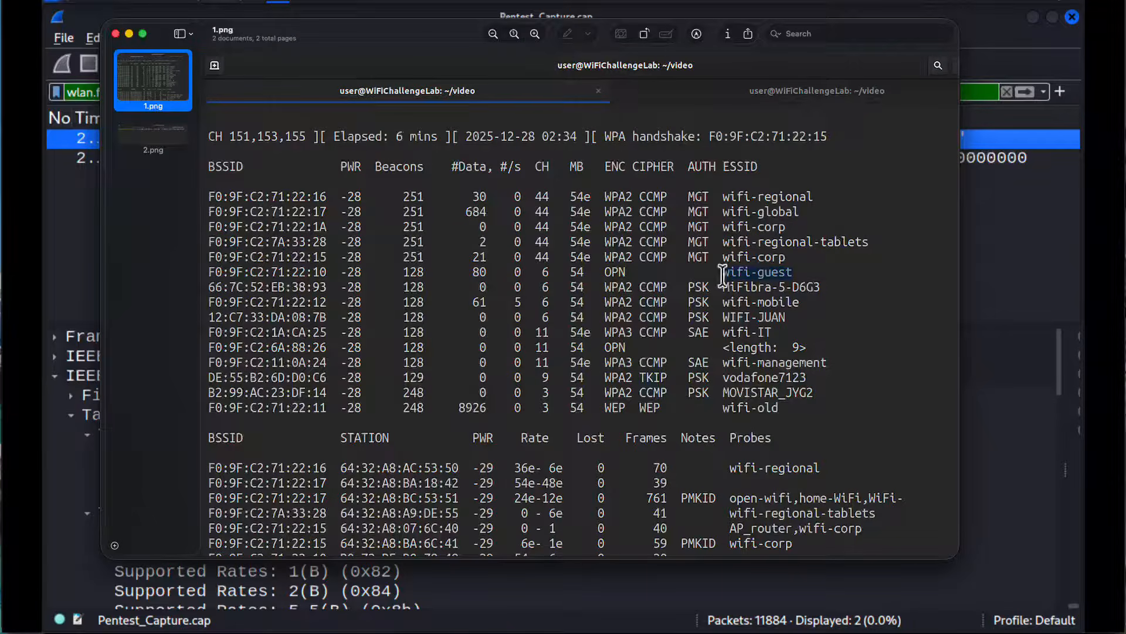
left_click(616, 271)
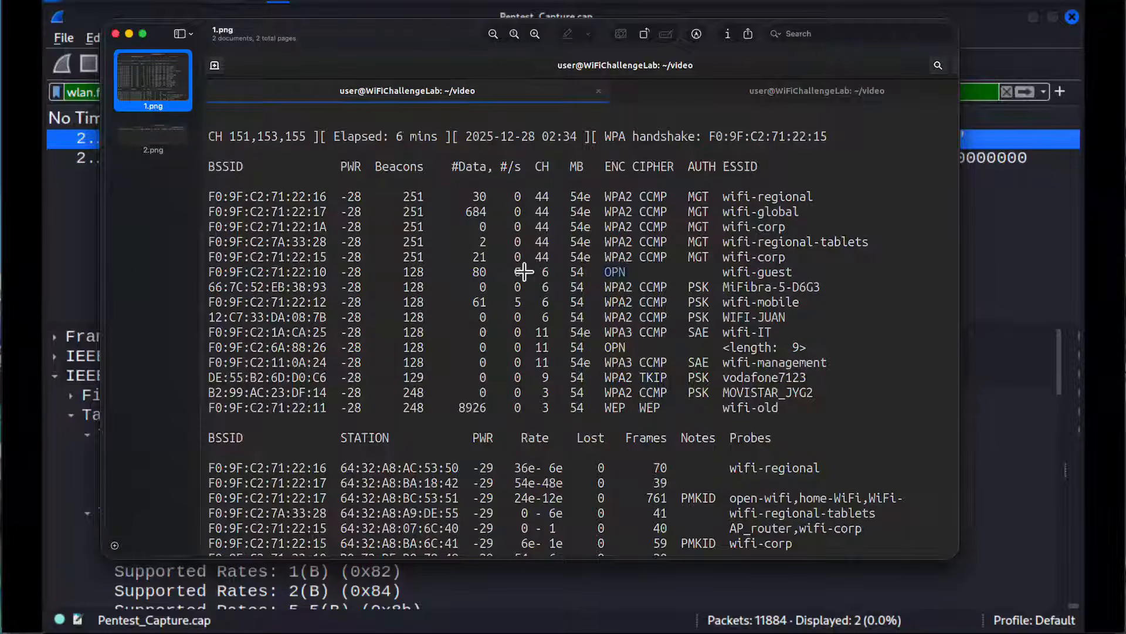
double_click(475, 272)
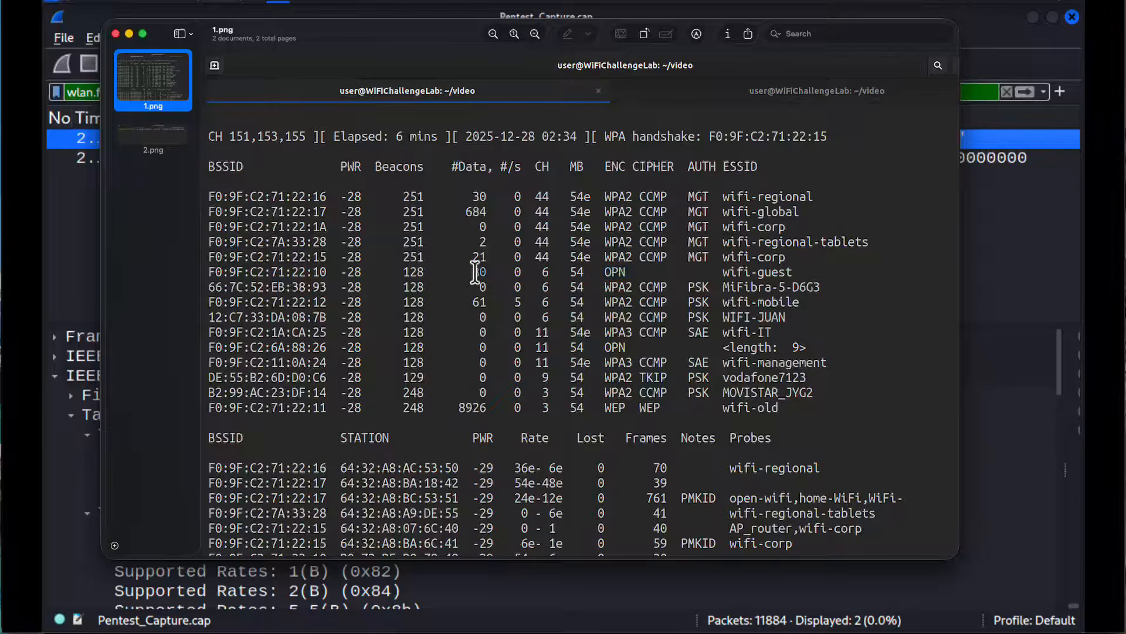
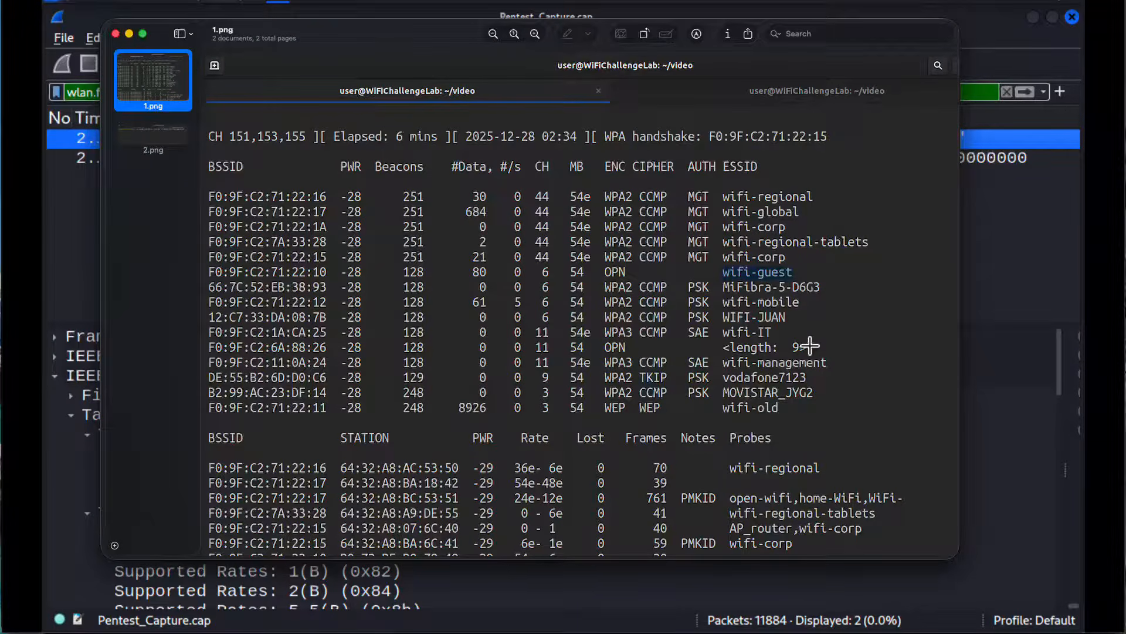
Step: Highlight the hidden network's length placeholder in the ESSID column of the open channel 11 row in 1.png
left_click_drag(725, 348, 795, 348)
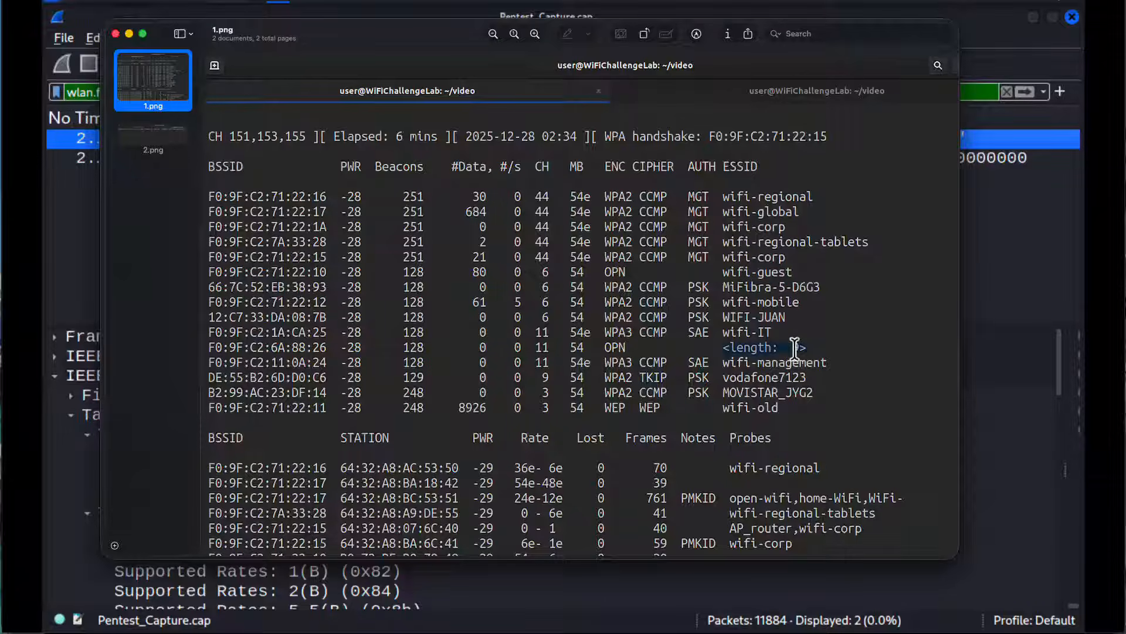
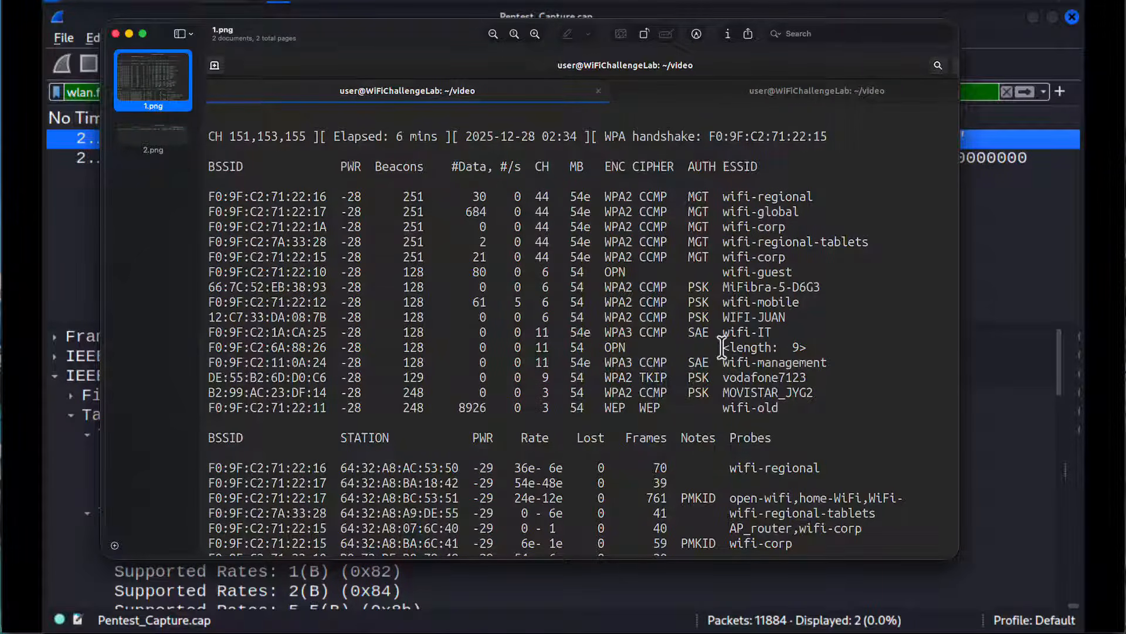
Step: Select the ESSID length placeholder in 1.png, inspect the zero-filled SSID beacon in Wireshark, and return to the image to compare them
left_click_drag(722, 347, 801, 347)
left_click(1061, 255)
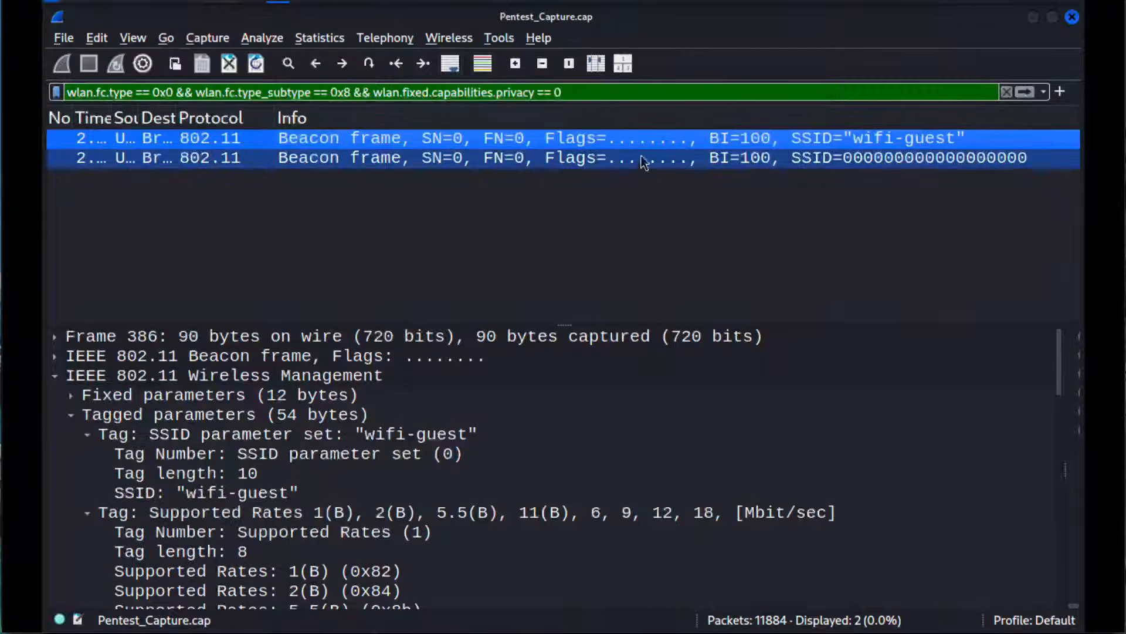
left_click(519, 162)
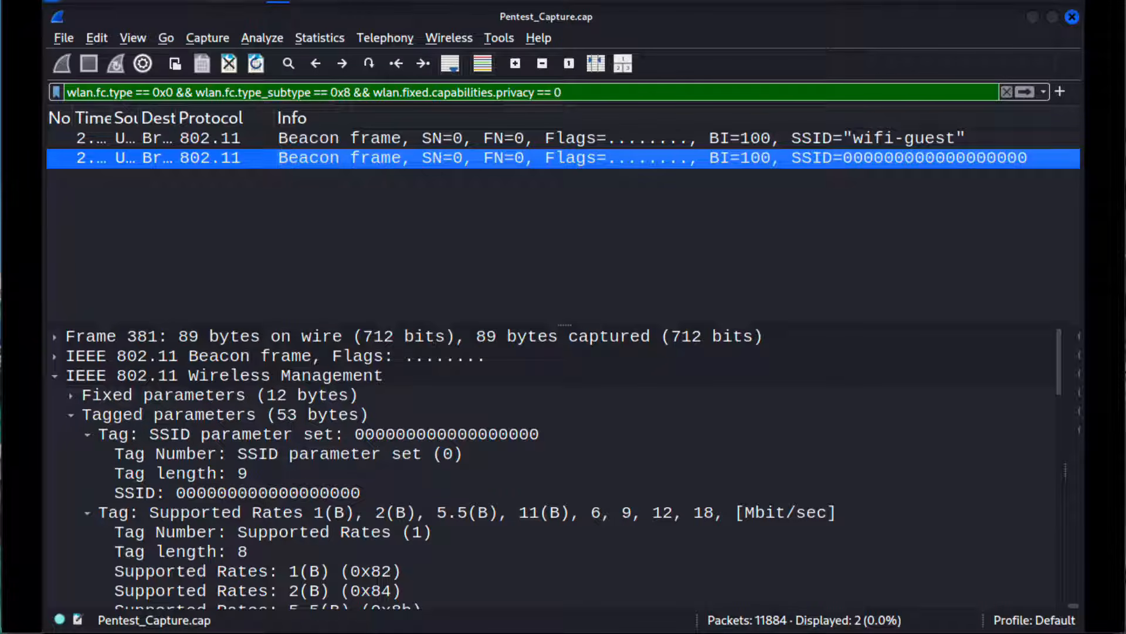
key("super+Tab")
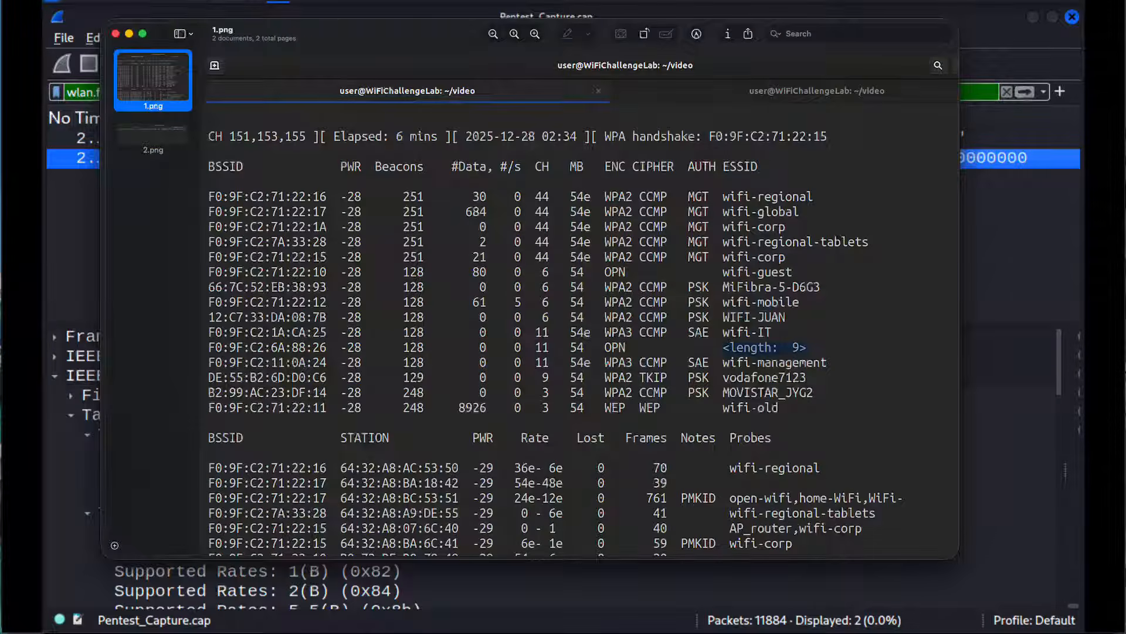
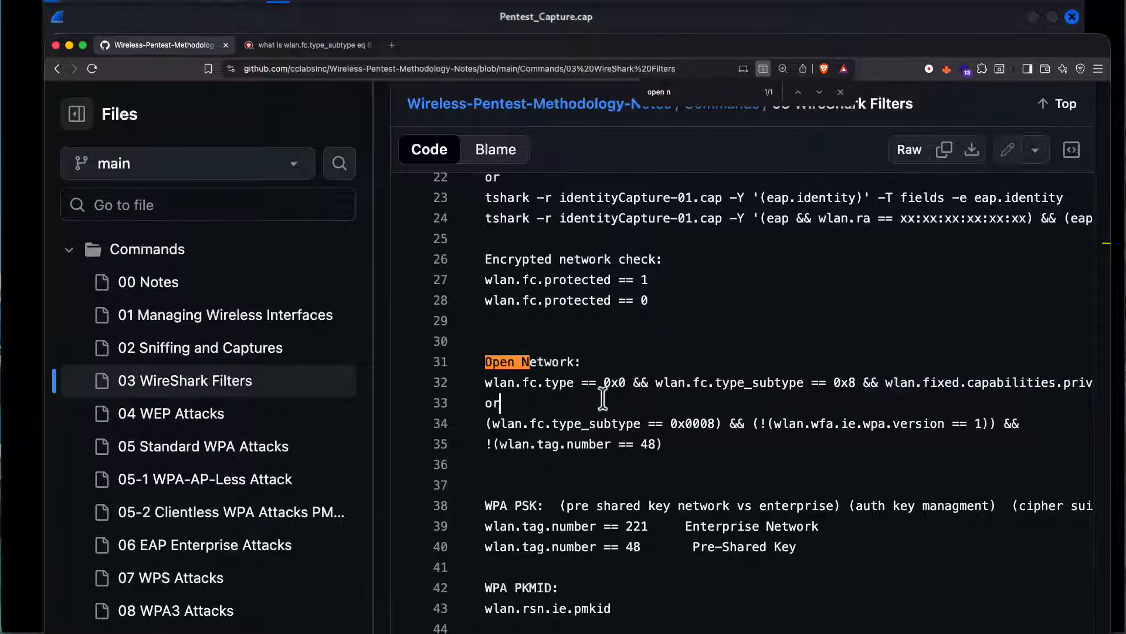
Step: Copy the WPA PMKID filter wlan.rsn.ie.pmkid from the WireShark Filters notes and switch back to the Pentest_Capture.cap window in Wireshark
double_click(534, 587)
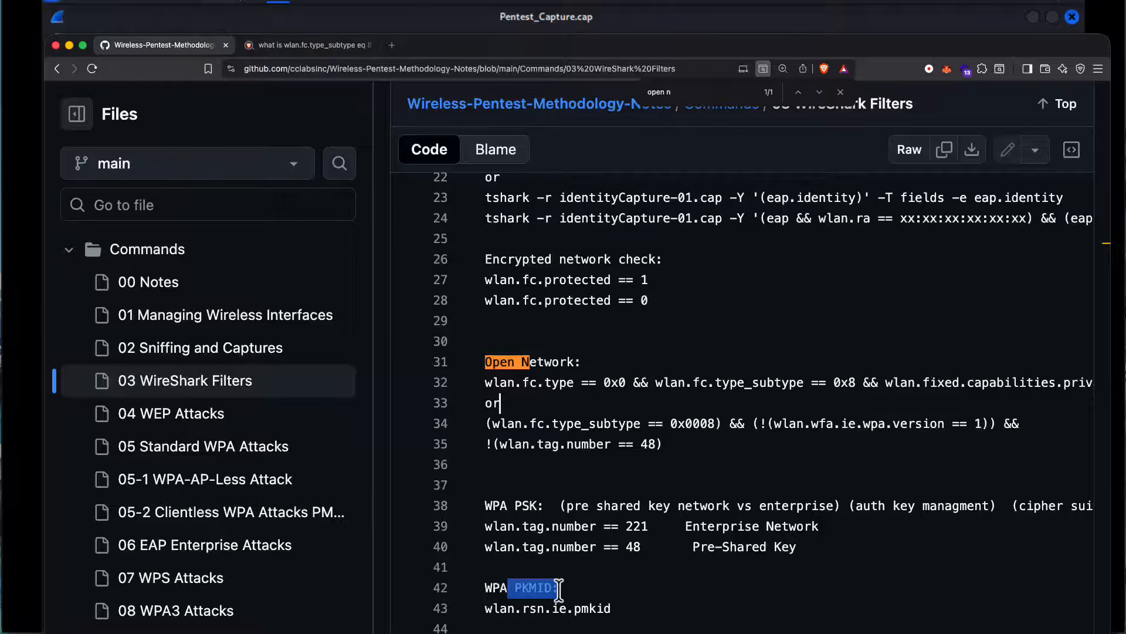
left_click(610, 594)
left_click_drag(613, 608, 487, 608)
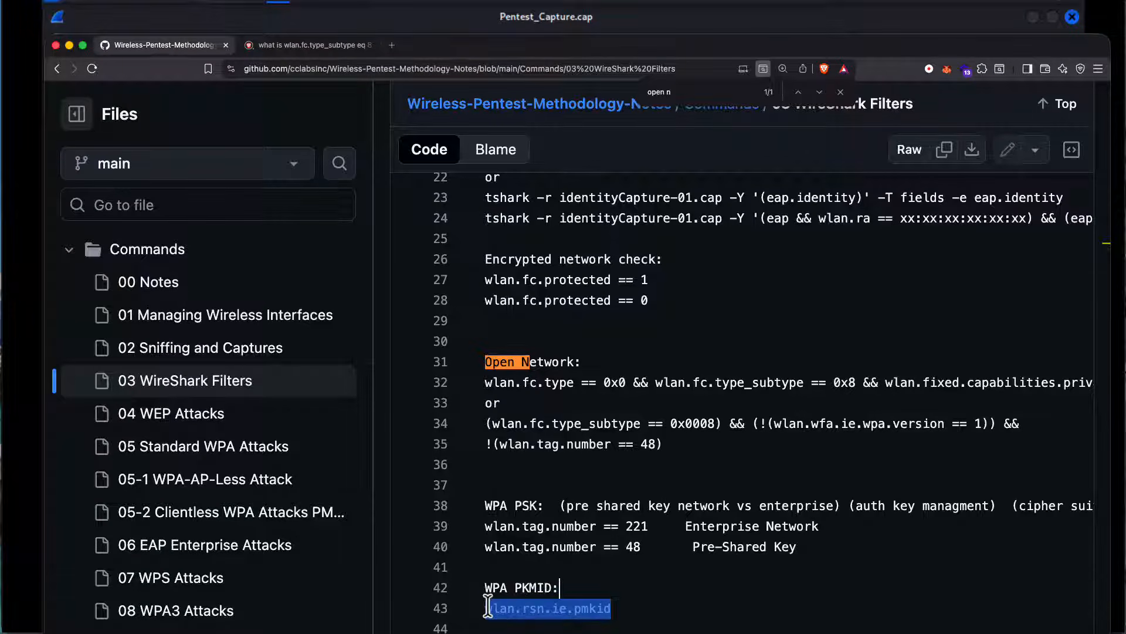
right_click(490, 608)
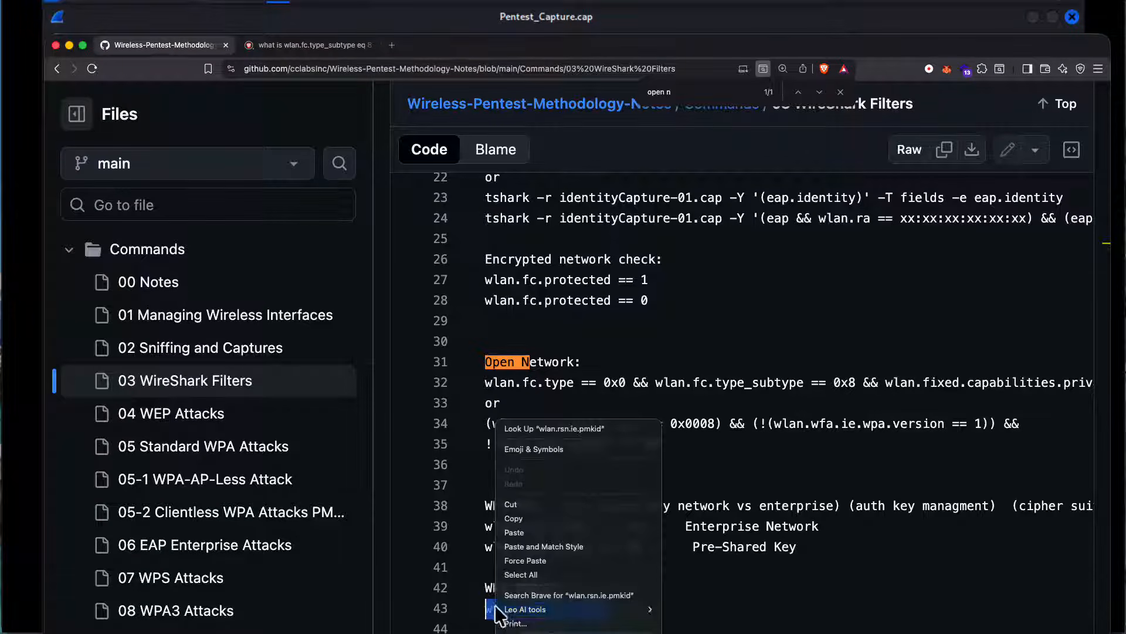
left_click(531, 519)
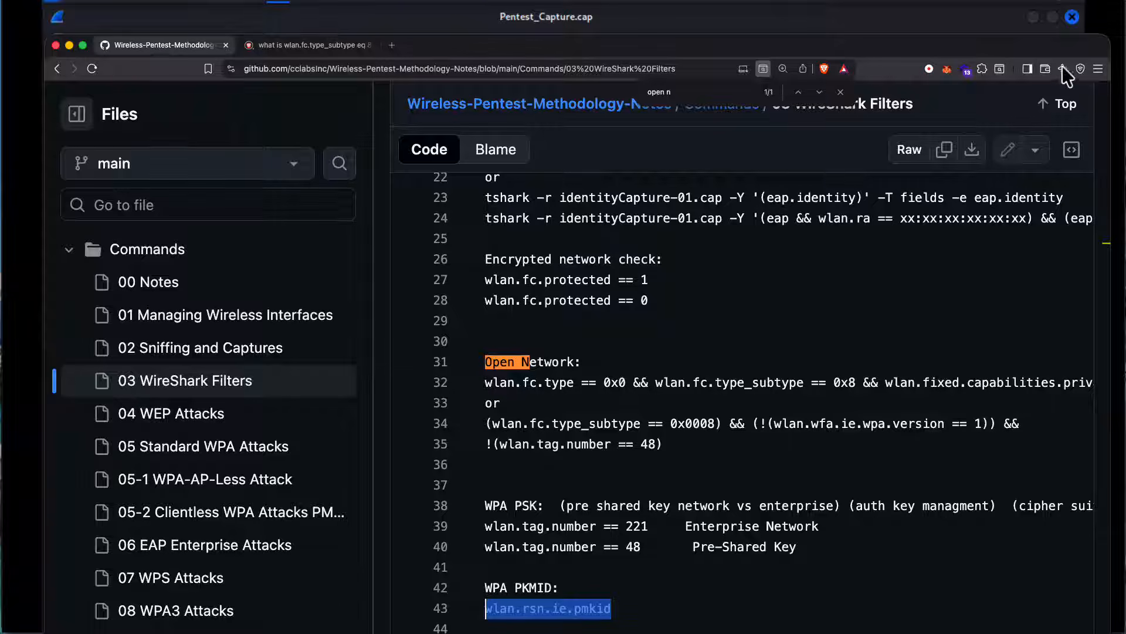
left_click(949, 22)
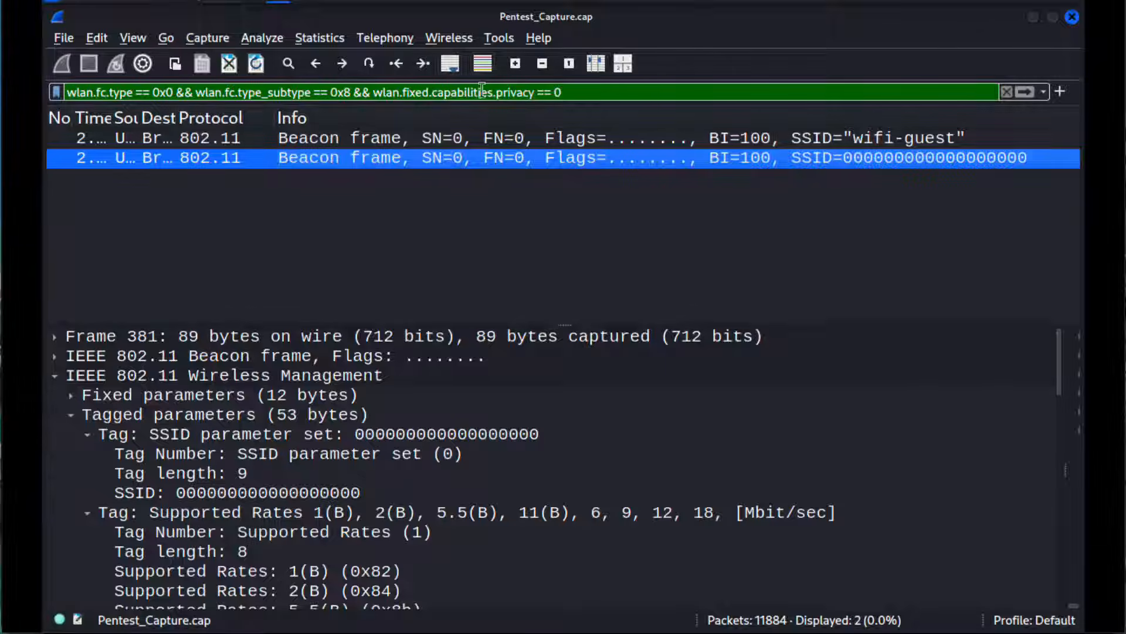
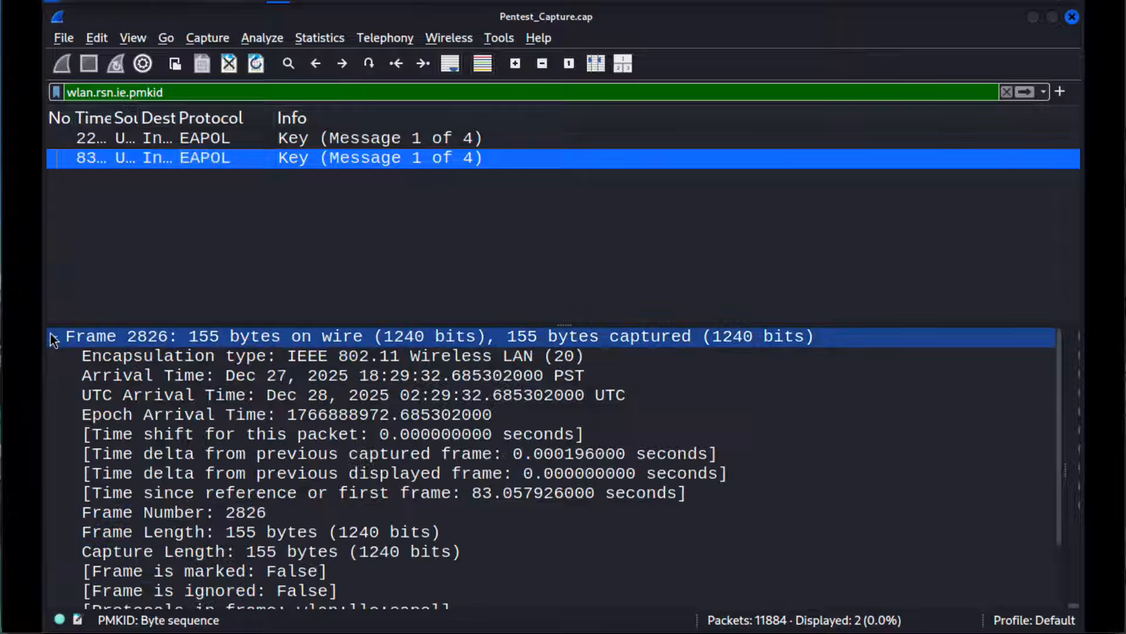
Step: Collapse the Frame and IEEE 802.11 QoS Data sections of the second packet and inspect its Logical-Link Control and 802.1X Authentication details
left_click(51, 337)
left_click(54, 356)
left_click(55, 356)
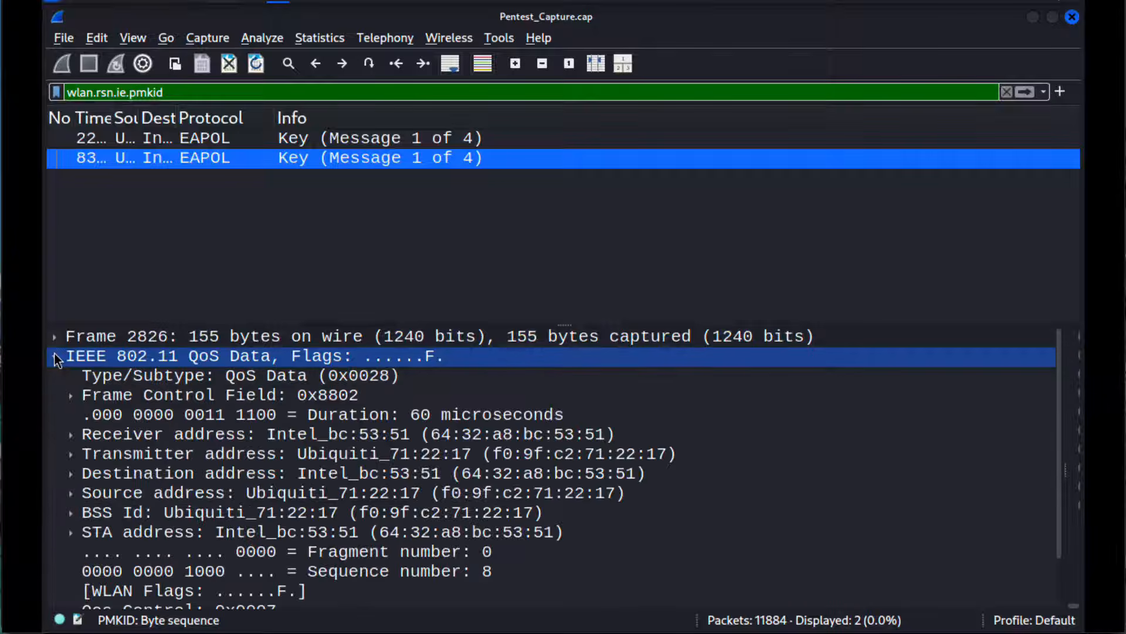
left_click(54, 355)
left_click(253, 473)
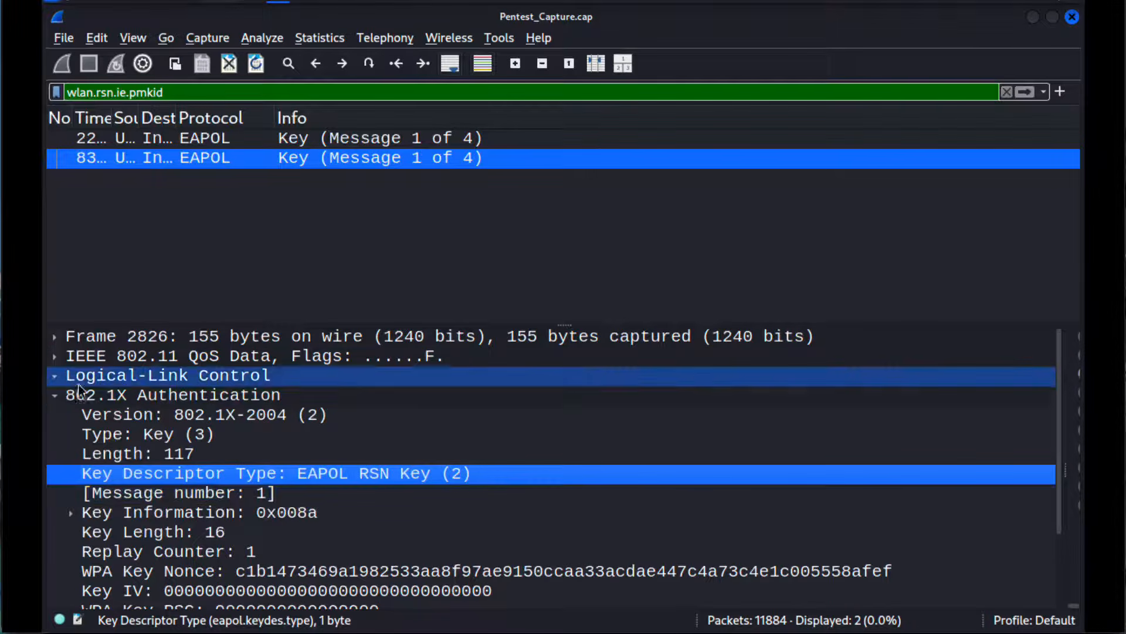
left_click(54, 375)
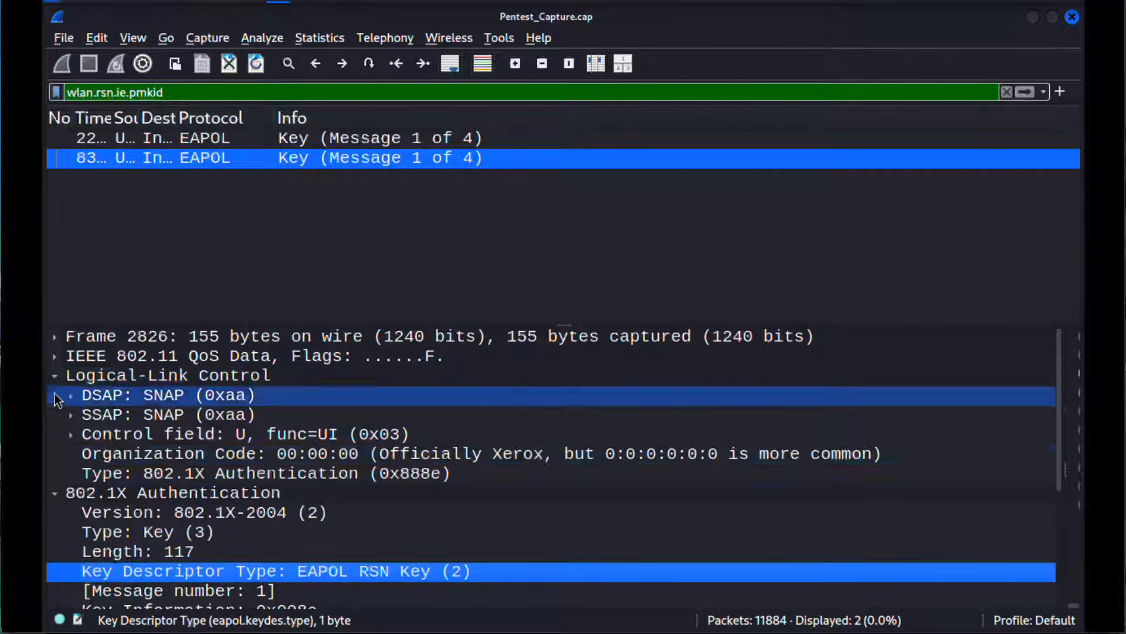
Step: Expand the IEEE 802.11 QoS Data and Frame sections again and look through the packet's full details
left_click(55, 356)
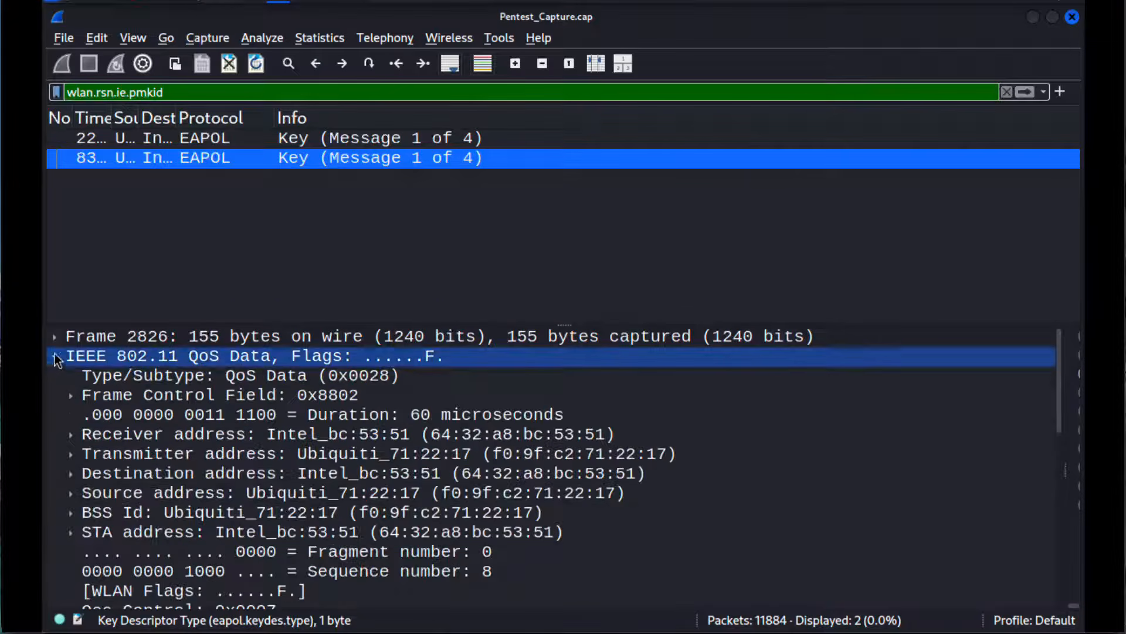
left_click(54, 337)
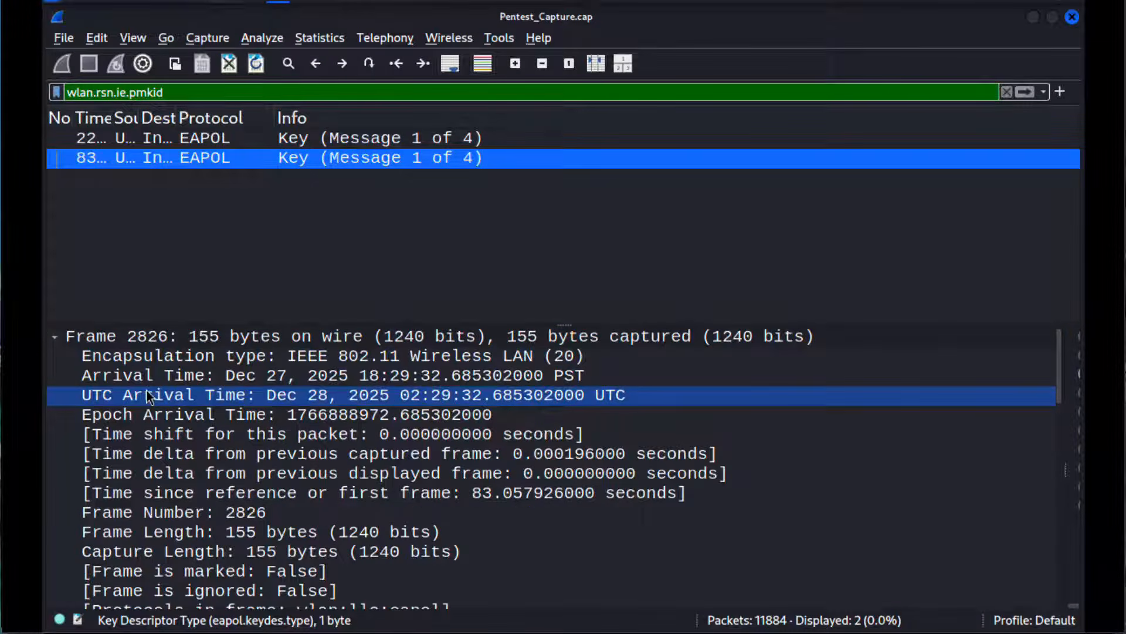
scroll(147, 392, "down", 7)
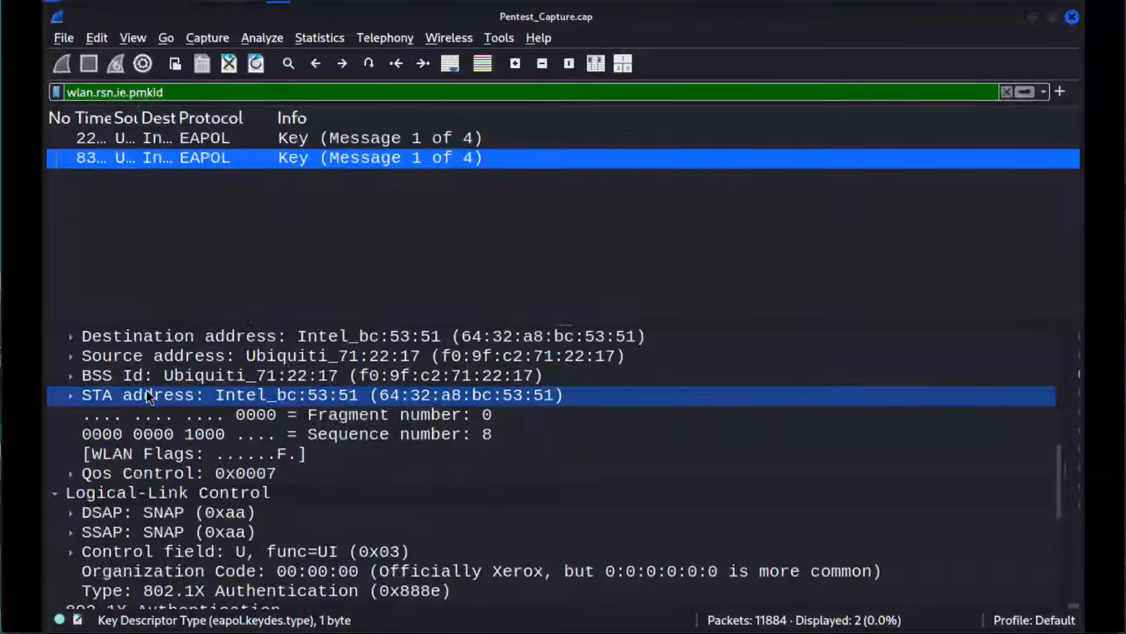
scroll(150, 397, "up", 7)
Step: Reveal the packet bytes beside the packet details and switch the configuration profile to WLAN Pros Master
left_click_drag(1078, 475, 707, 474)
left_click(1039, 621)
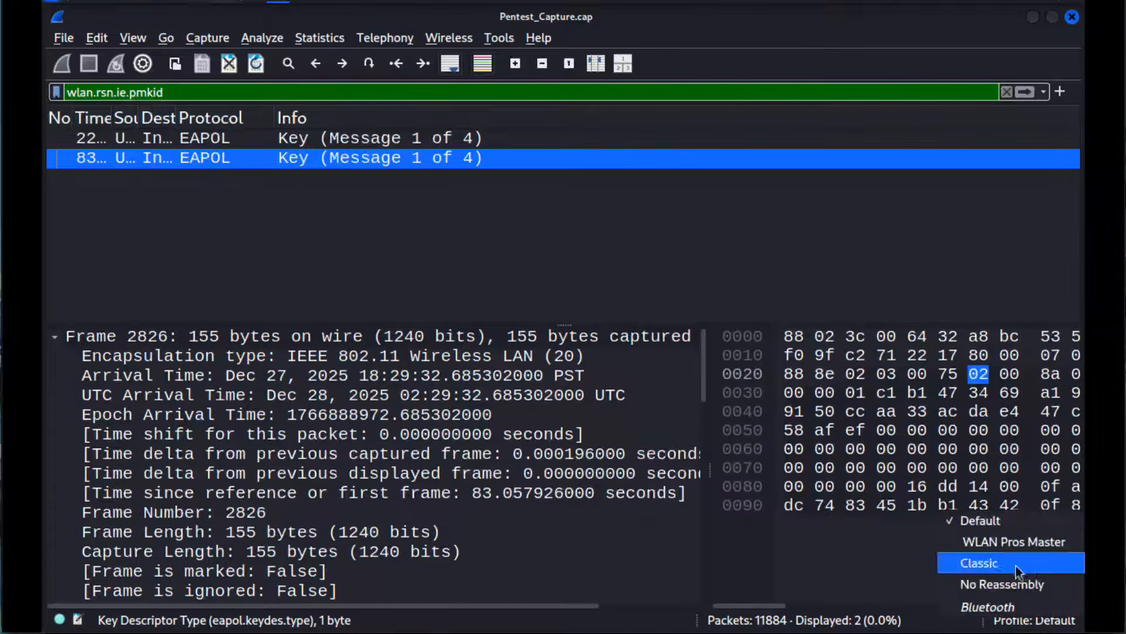
left_click(1027, 544)
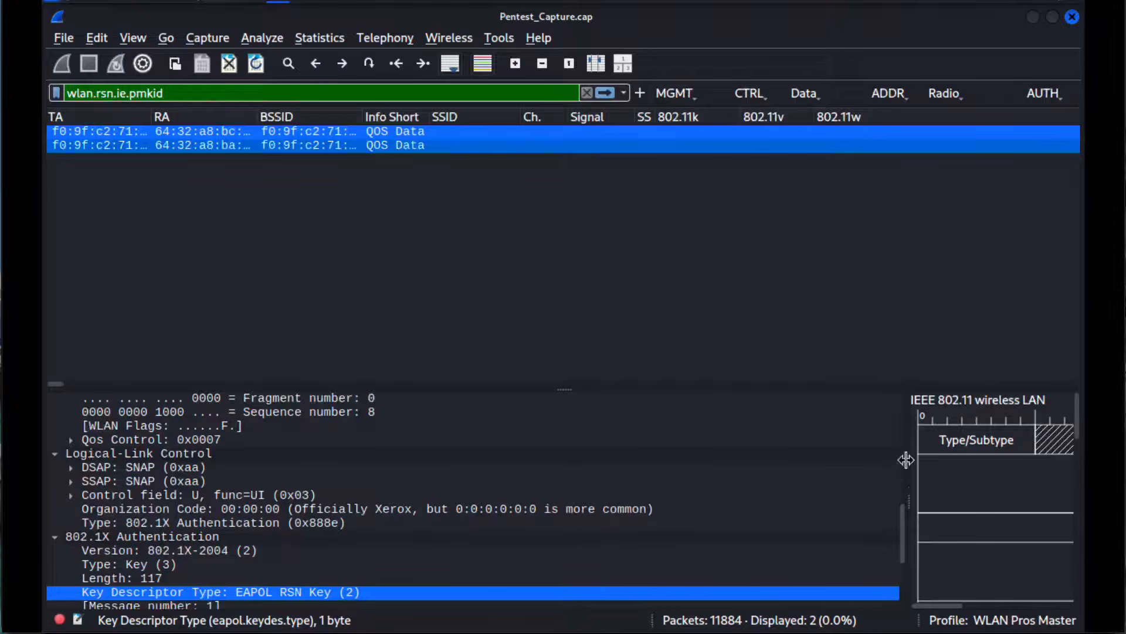
Step: Widen the packet diagram and select its Type/Subtype and Transmitter address fields to locate them in the packet details
left_click_drag(908, 469, 623, 476)
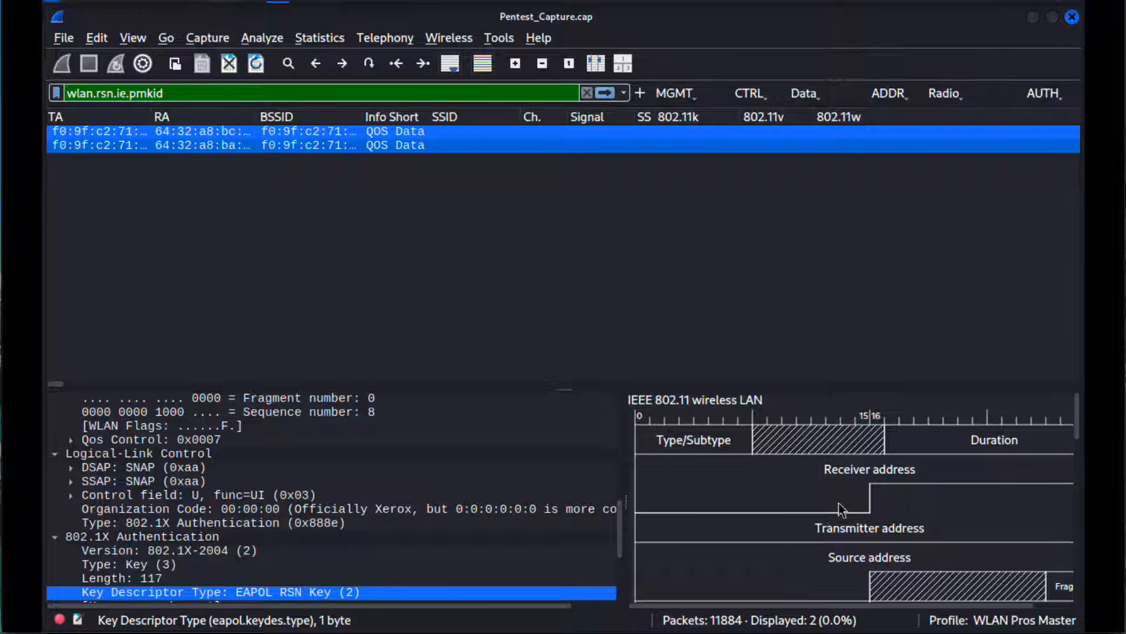
left_click(990, 445)
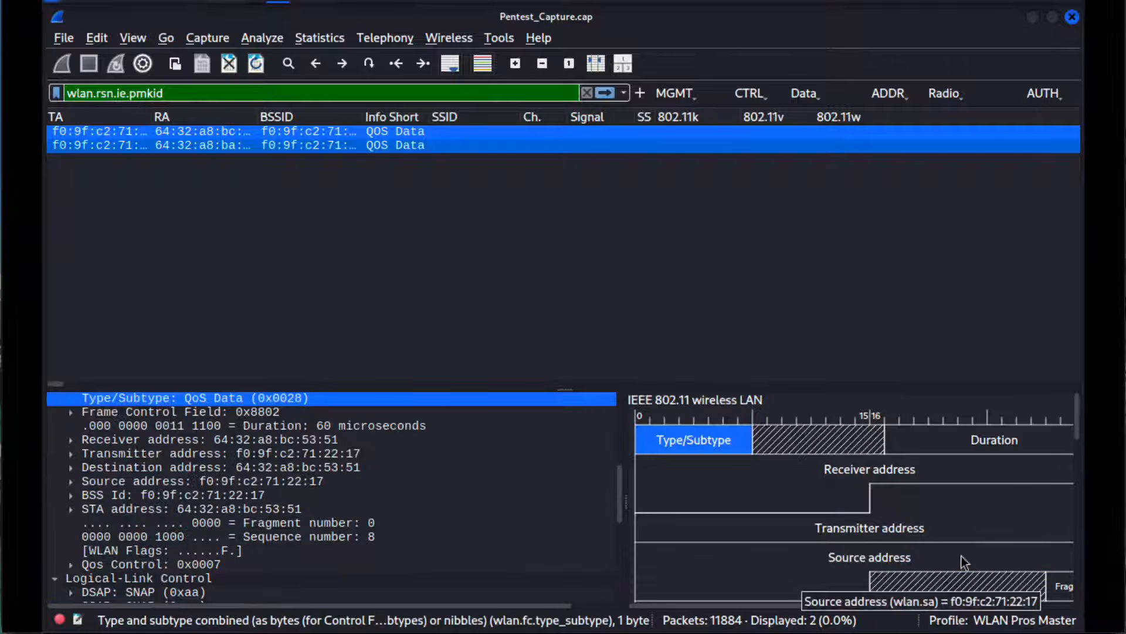
left_click(961, 555)
left_click(916, 536)
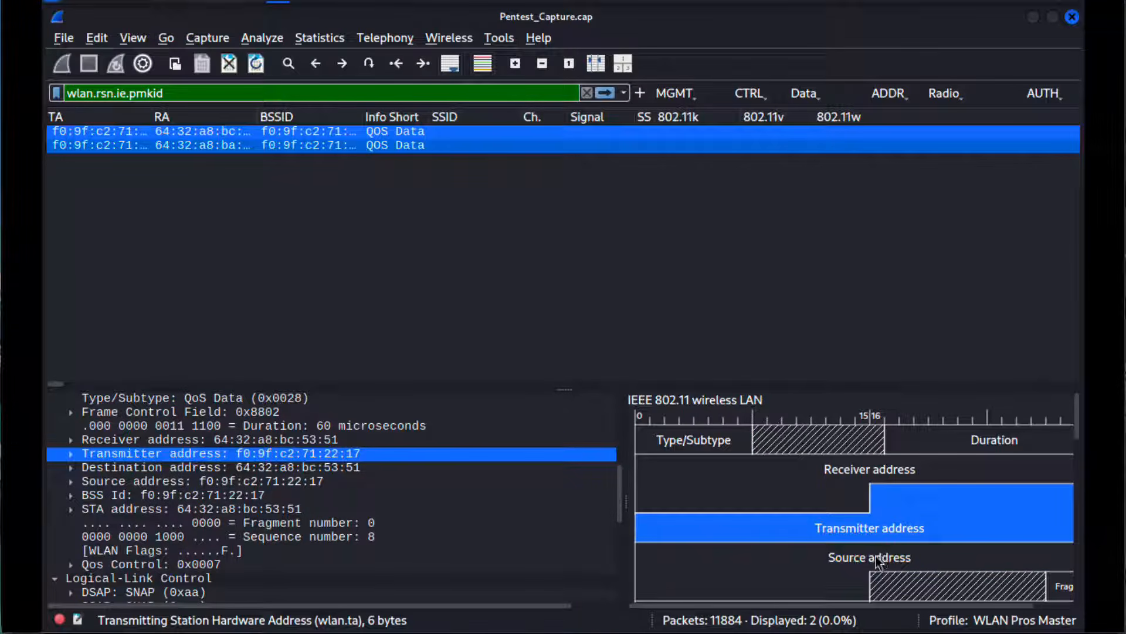
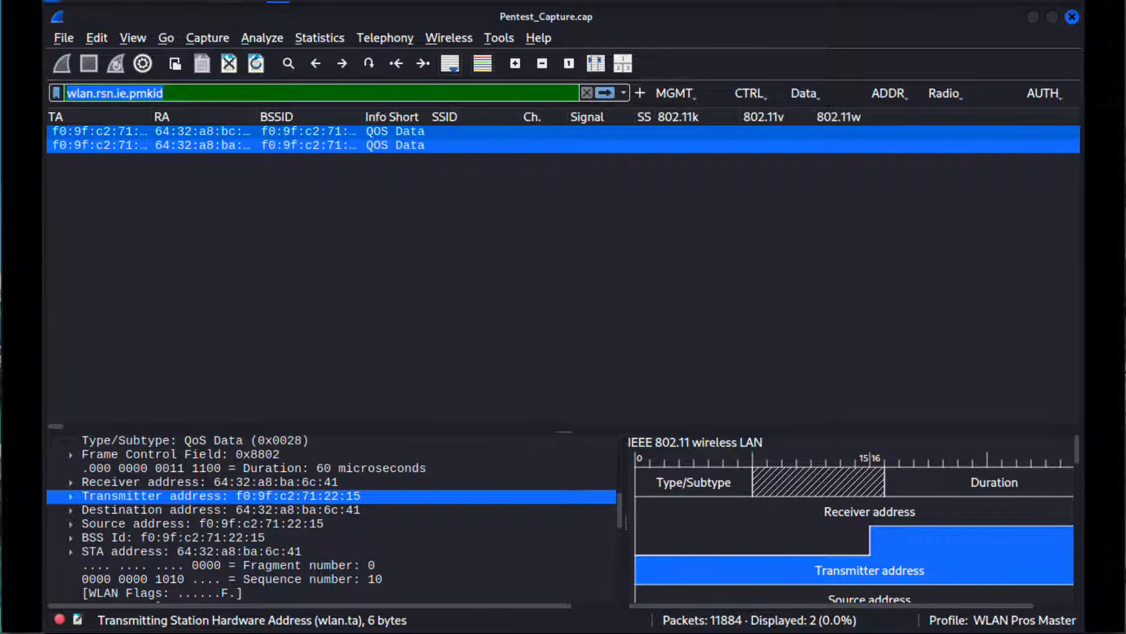
Step: Switch to the browser notes, search for "wps", copy the WPS beacon filter wlan.wfa.ie.type == 0x04 and apply it as Wireshark's display filter
key("super+Tab")
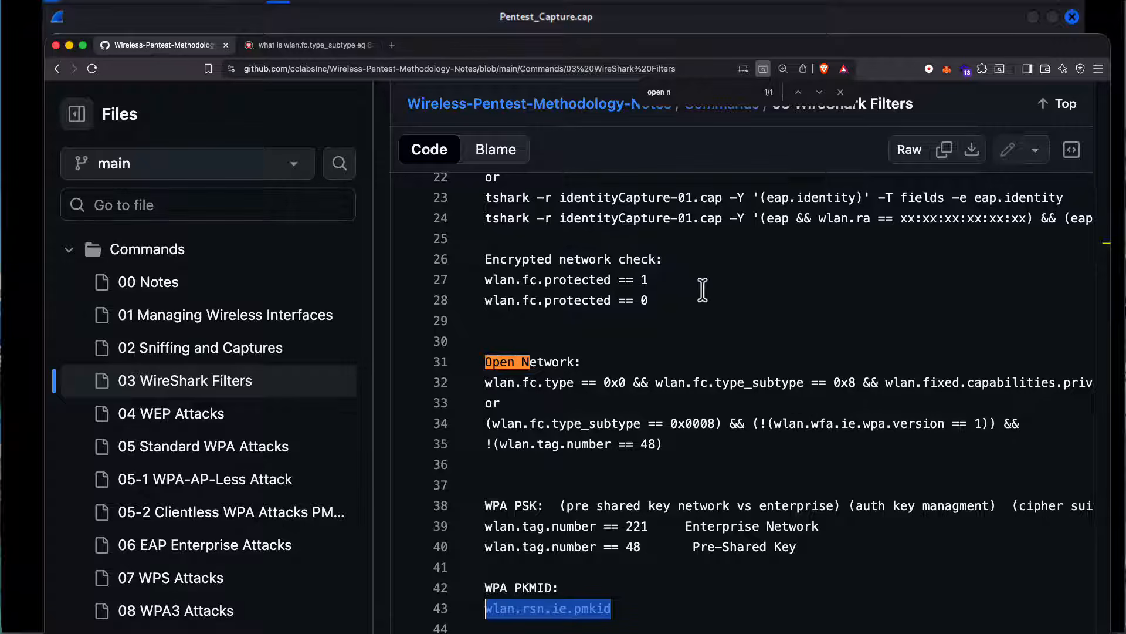
key("super+f")
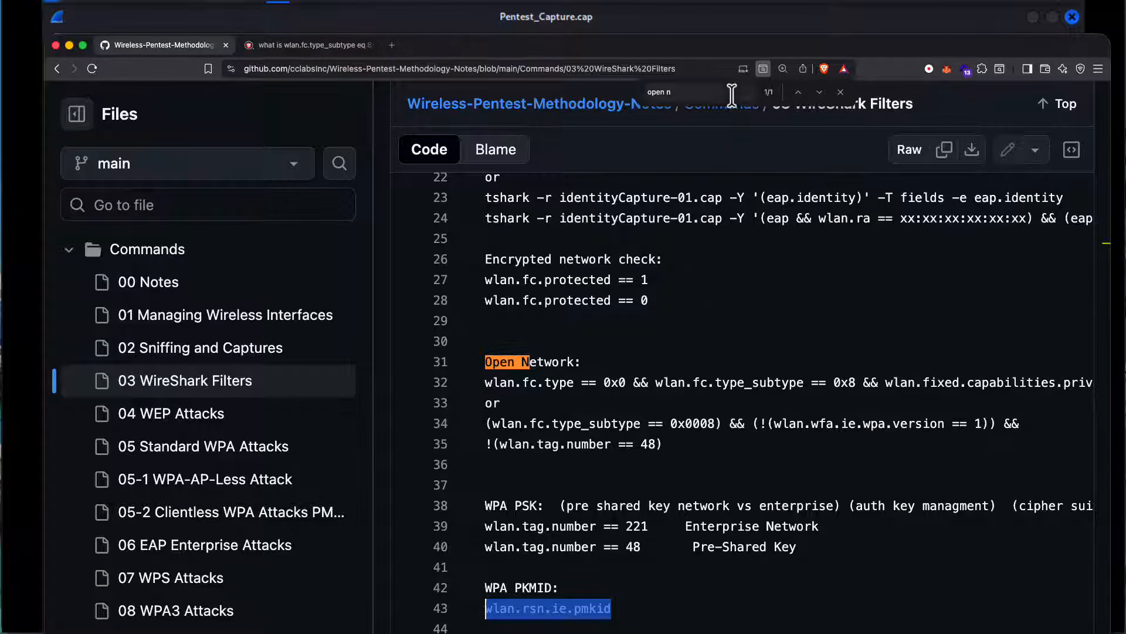
type("wps")
left_click_drag(662, 385, 483, 383)
right_click(534, 390)
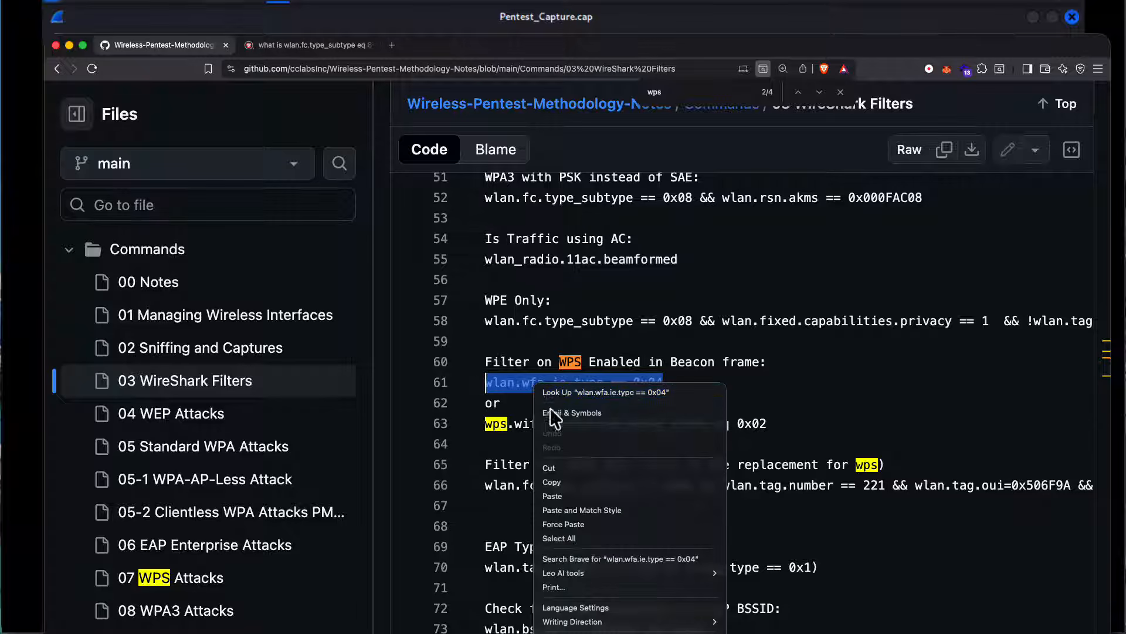
left_click(549, 482)
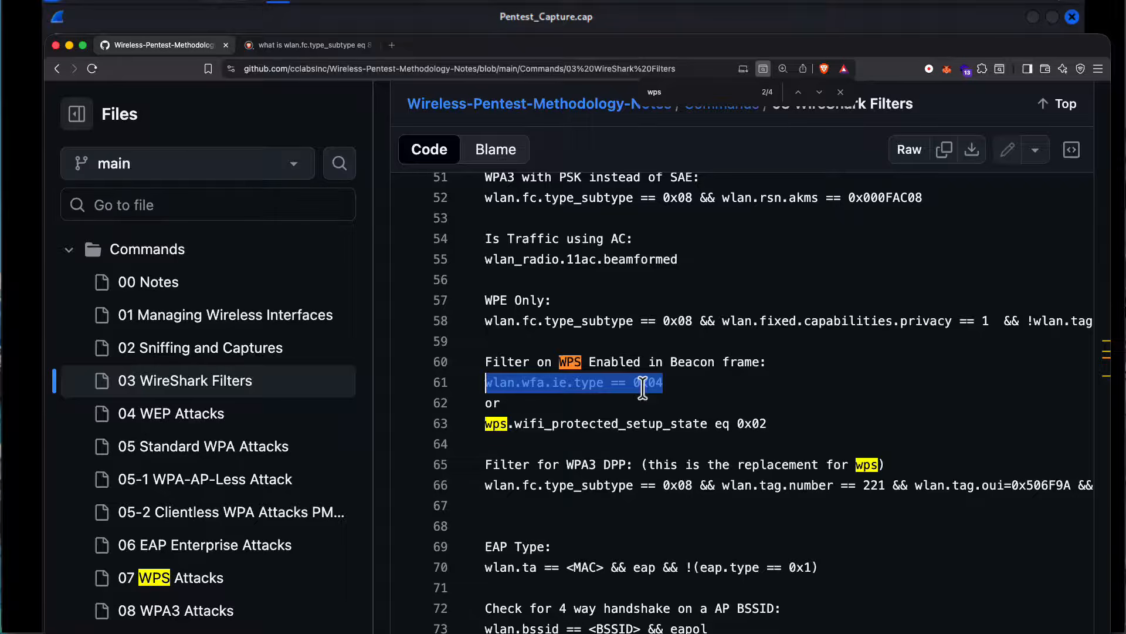
left_click(36, 103)
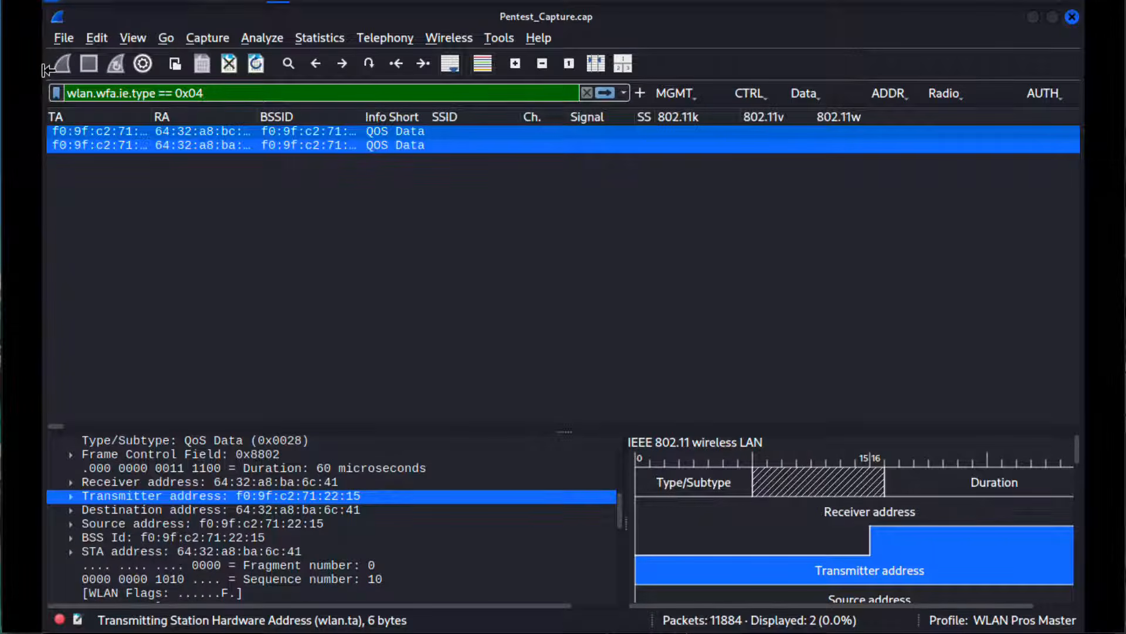
key("Return")
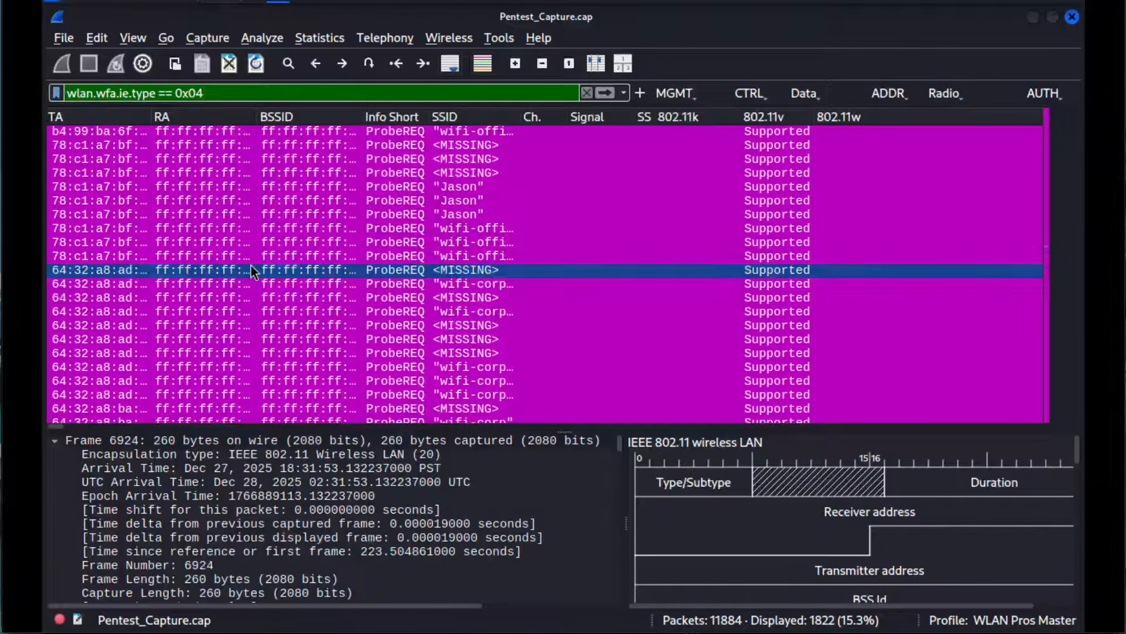
Step: Select a wifi-corp-legacy probe request, enlarge the packet details and look through its SSID, supported rates and capability tags
left_click(346, 309)
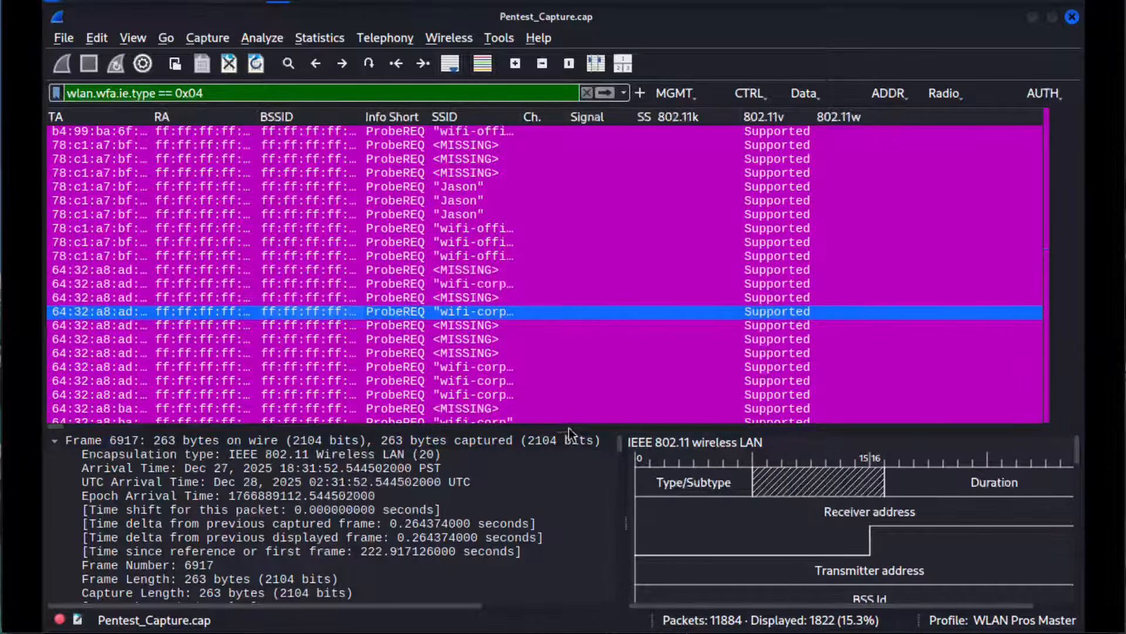
left_click_drag(565, 430, 566, 132)
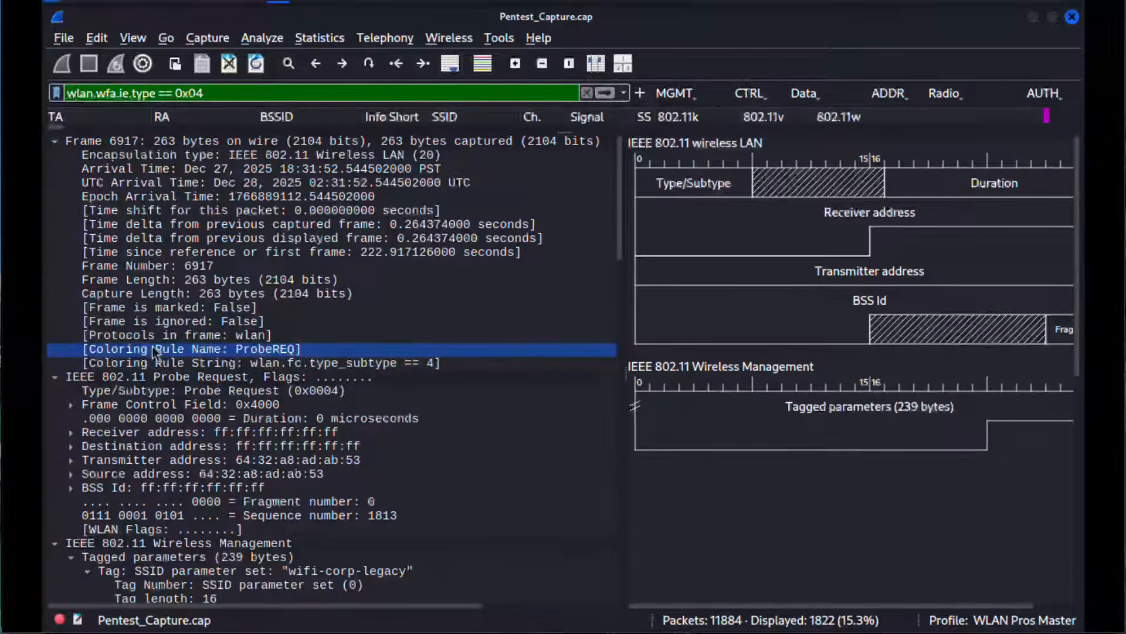
scroll(152, 347, "down", 2)
scroll(153, 351, "down", 6)
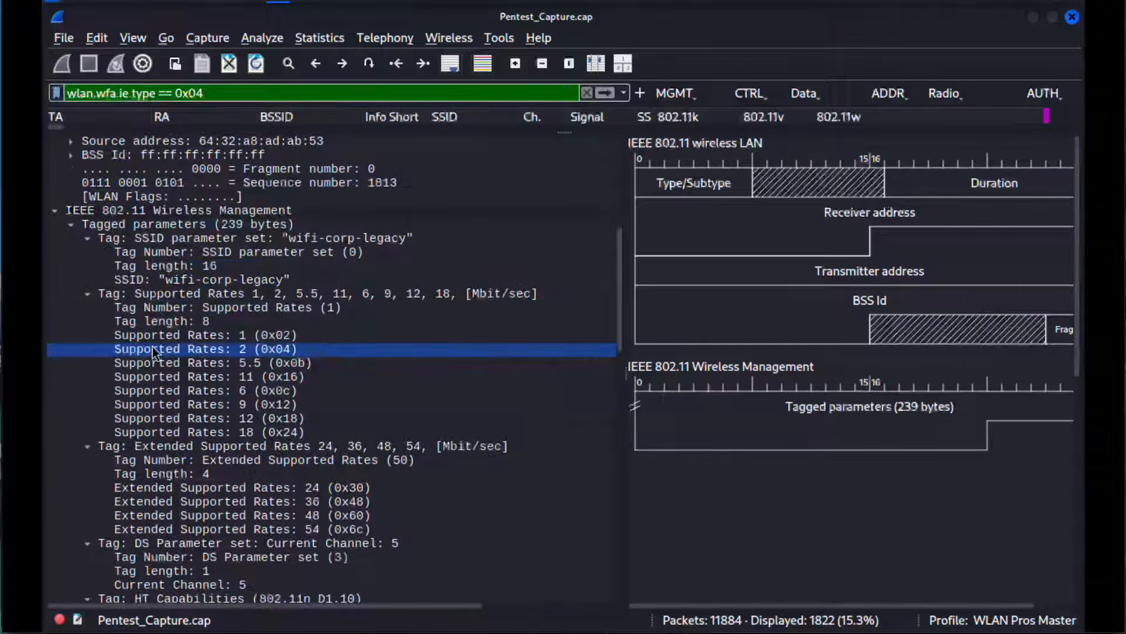
scroll(154, 352, "down", 1)
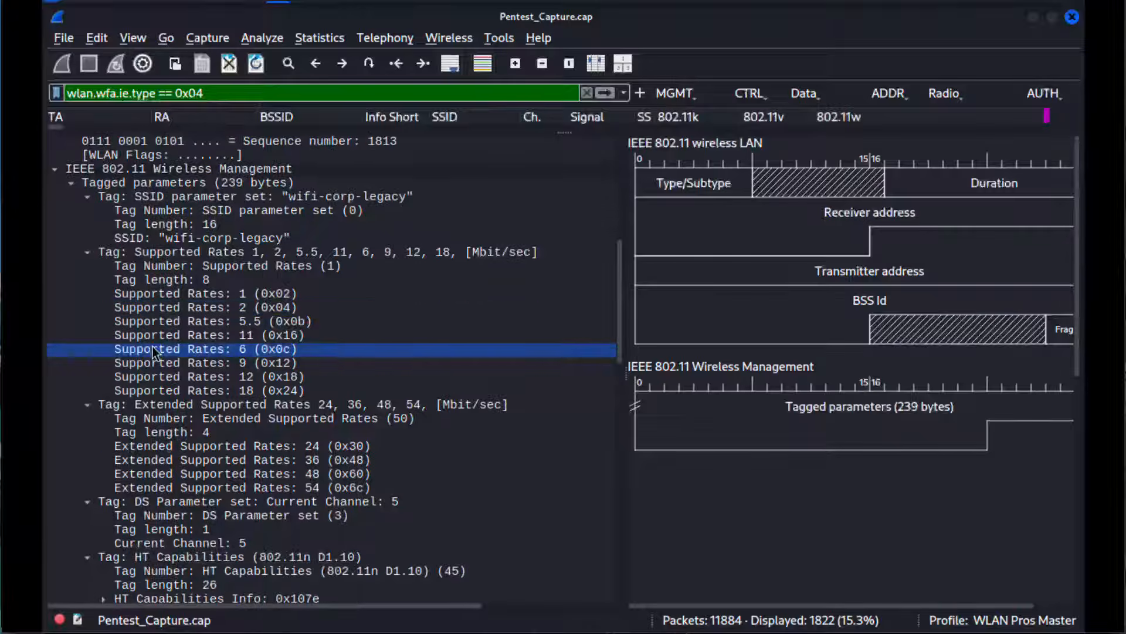
left_click(258, 197)
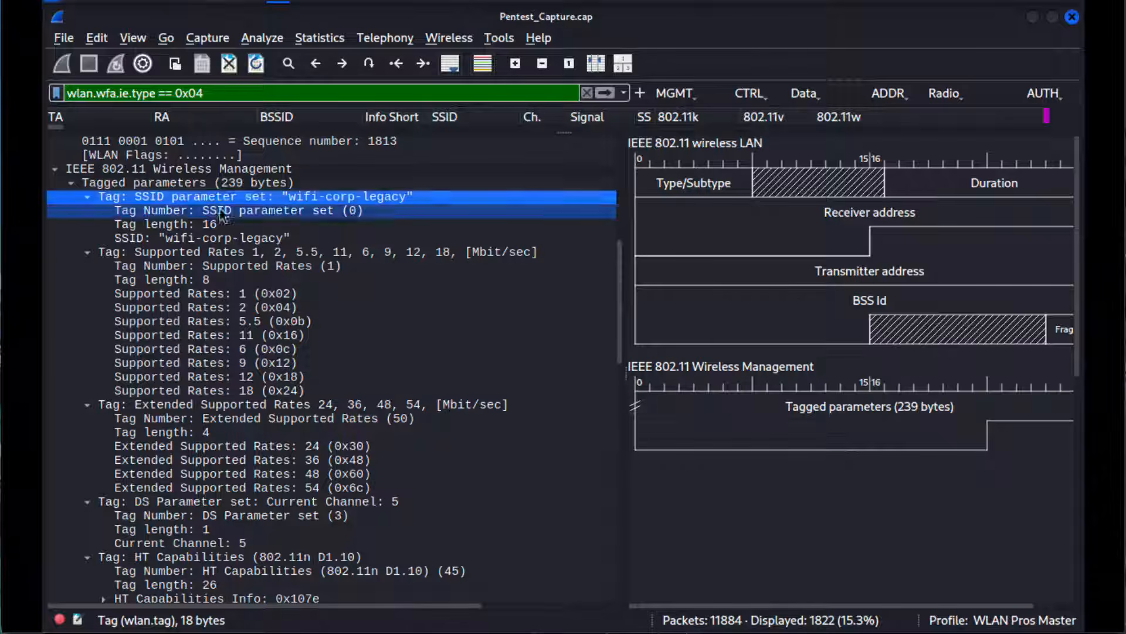
scroll(298, 340, "down", 6)
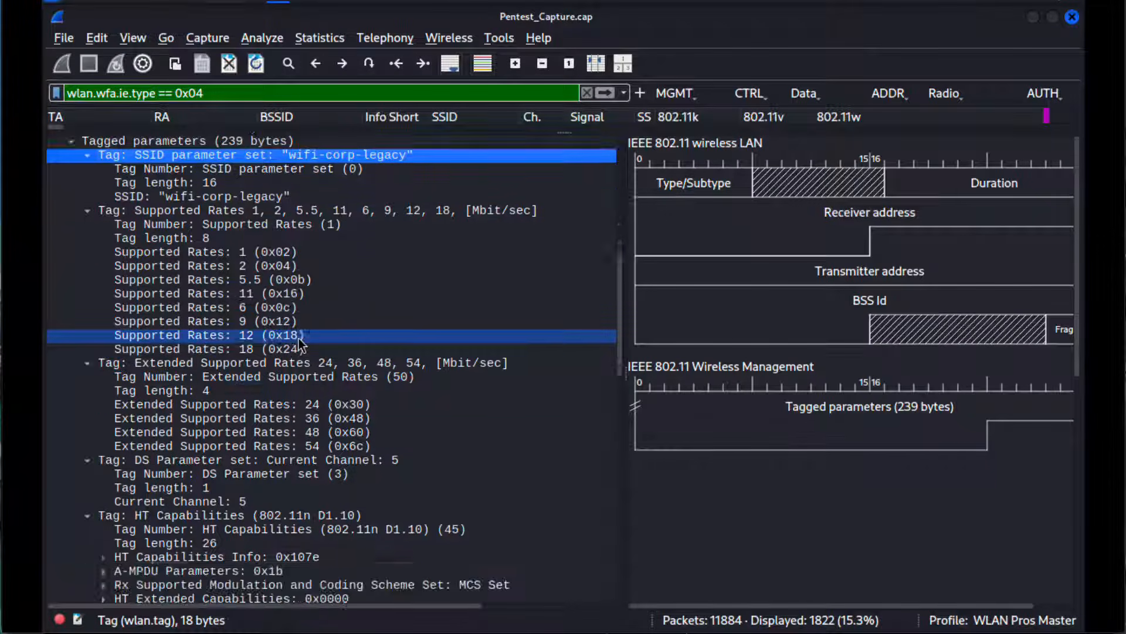
scroll(299, 338, "up", 16)
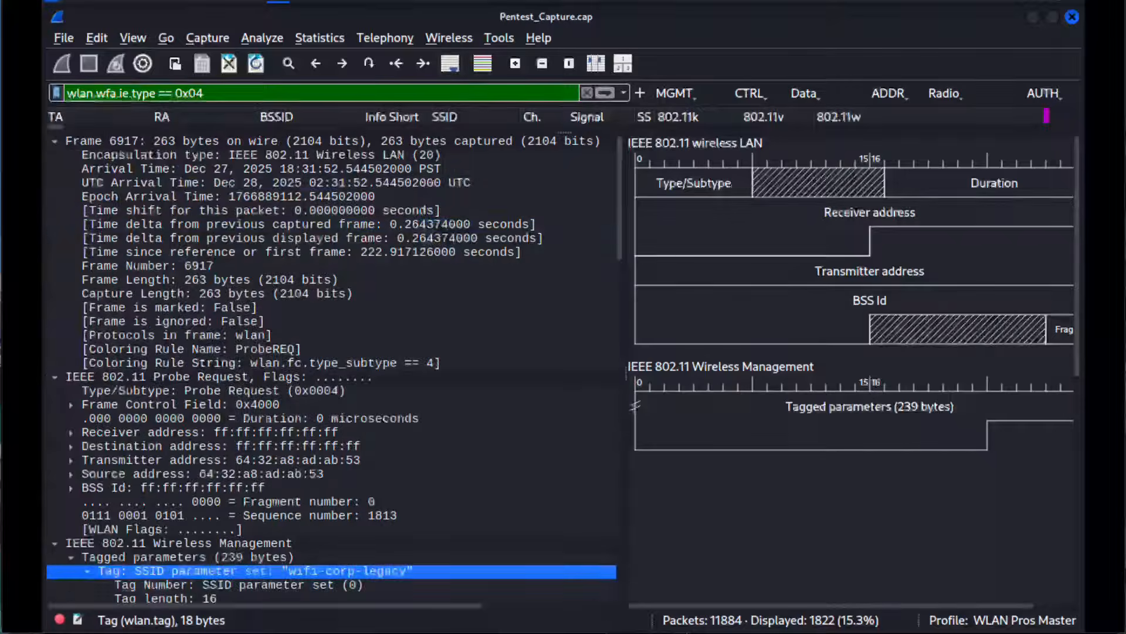
Step: Collapse the Frame and Probe Request sections and every tagged parameter from the SSID parameter set through the Microsoft Corp. WPS tag
left_click(56, 142)
left_click(57, 154)
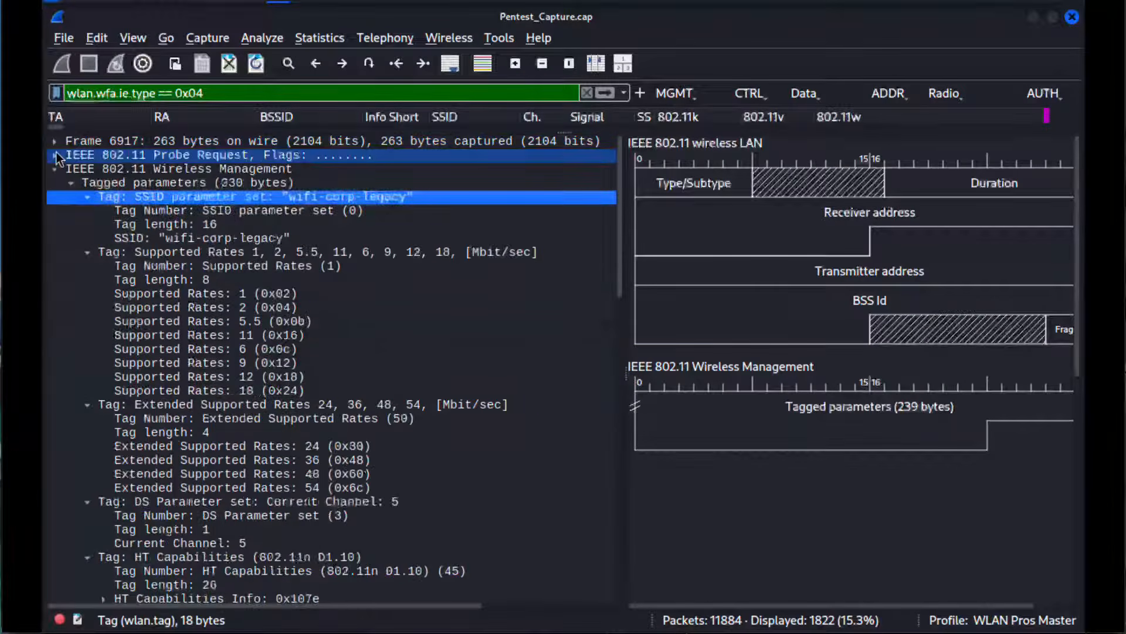
left_click(88, 198)
left_click(87, 210)
left_click(87, 224)
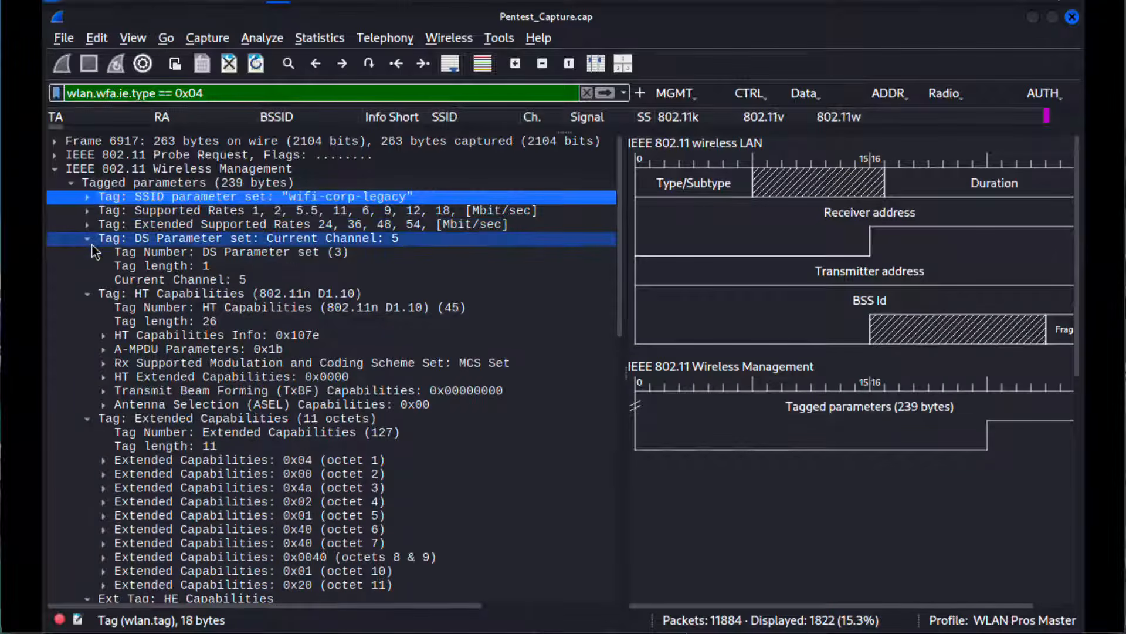
left_click(90, 238)
left_click(88, 252)
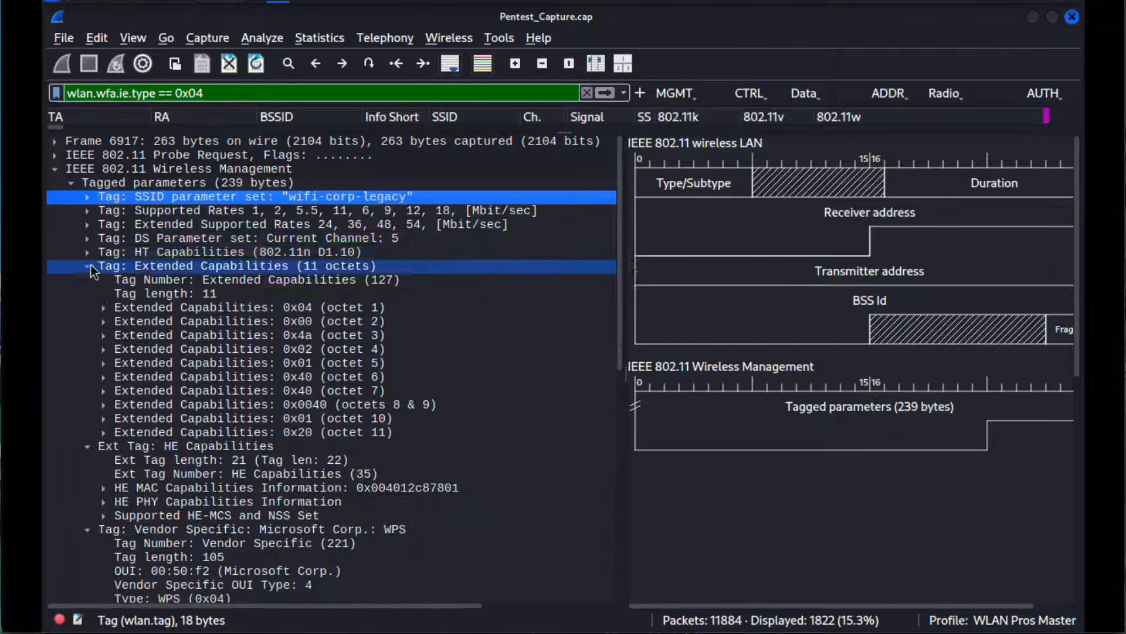
left_click(87, 266)
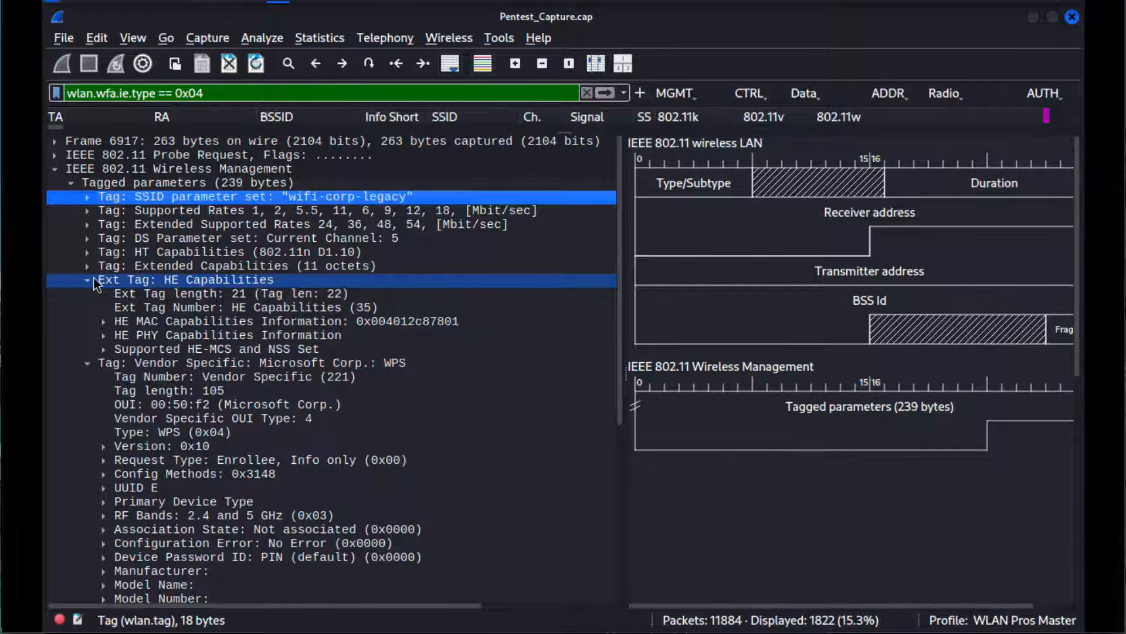
left_click(88, 280)
left_click(92, 292)
left_click(88, 293)
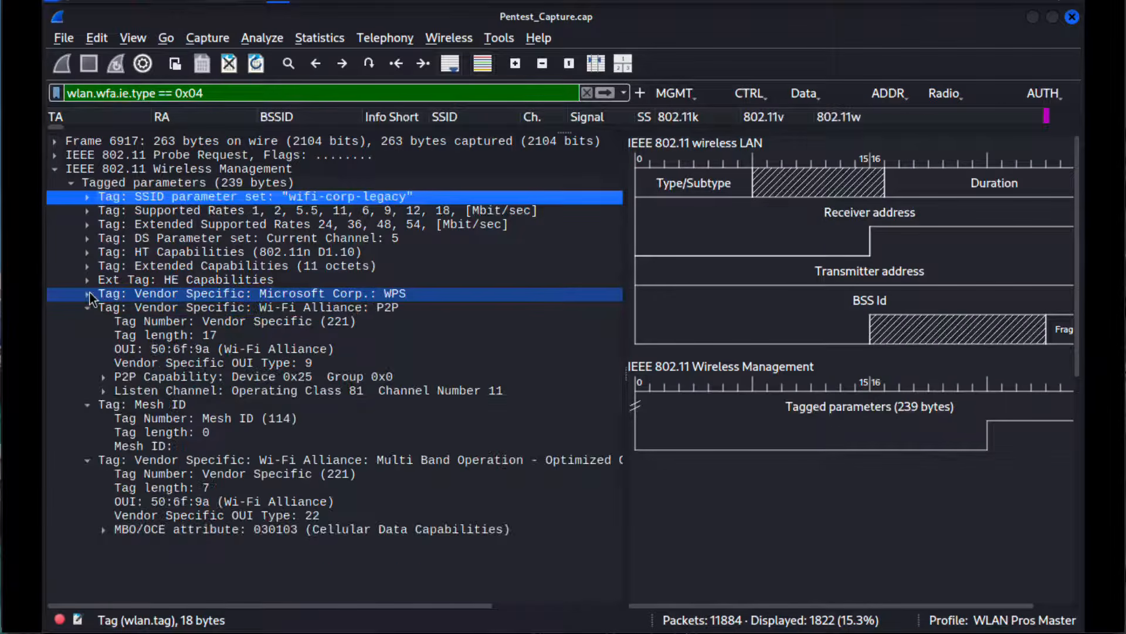
Step: Expand the HE Capabilities tag, inspect its MAC and PHY capability entries and collapse it again
left_click(180, 281)
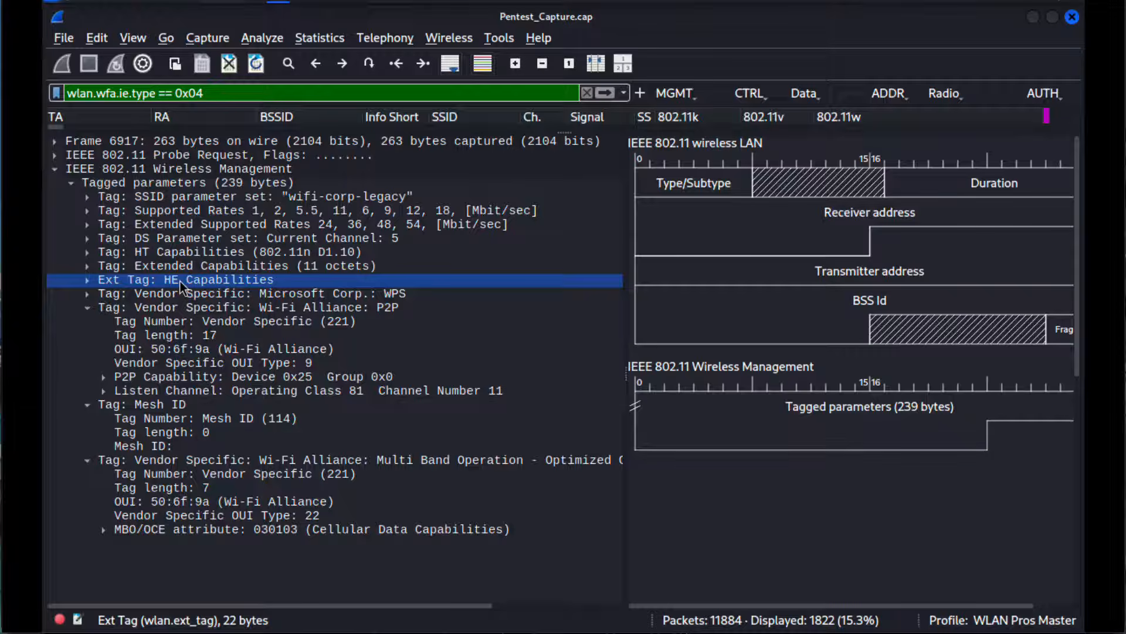
left_click(87, 282)
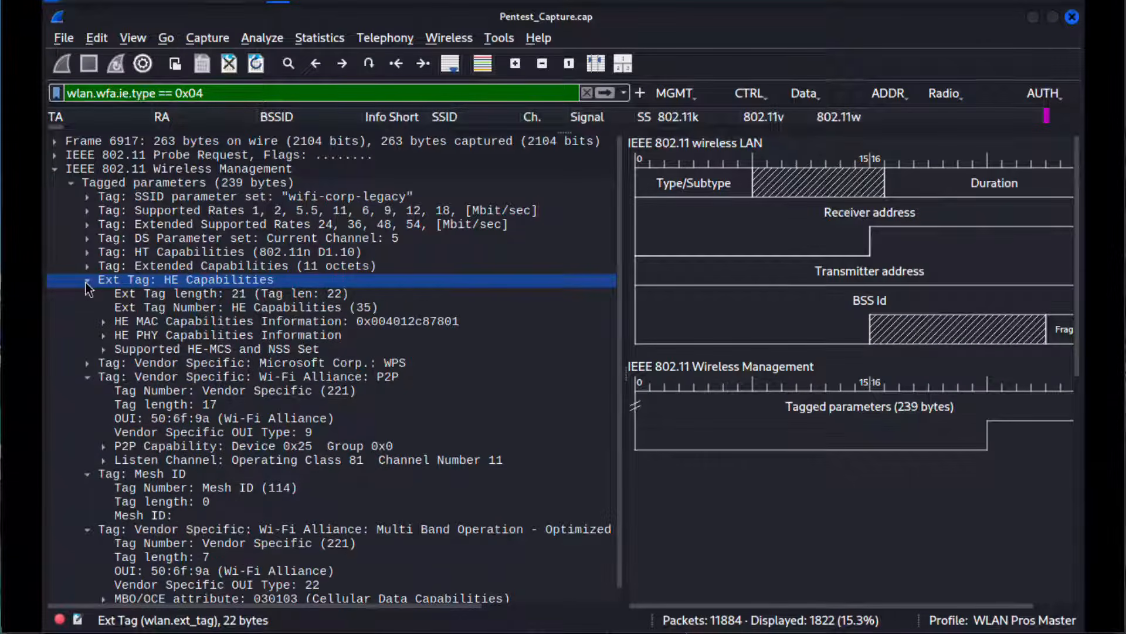
left_click(87, 281)
left_click(87, 281)
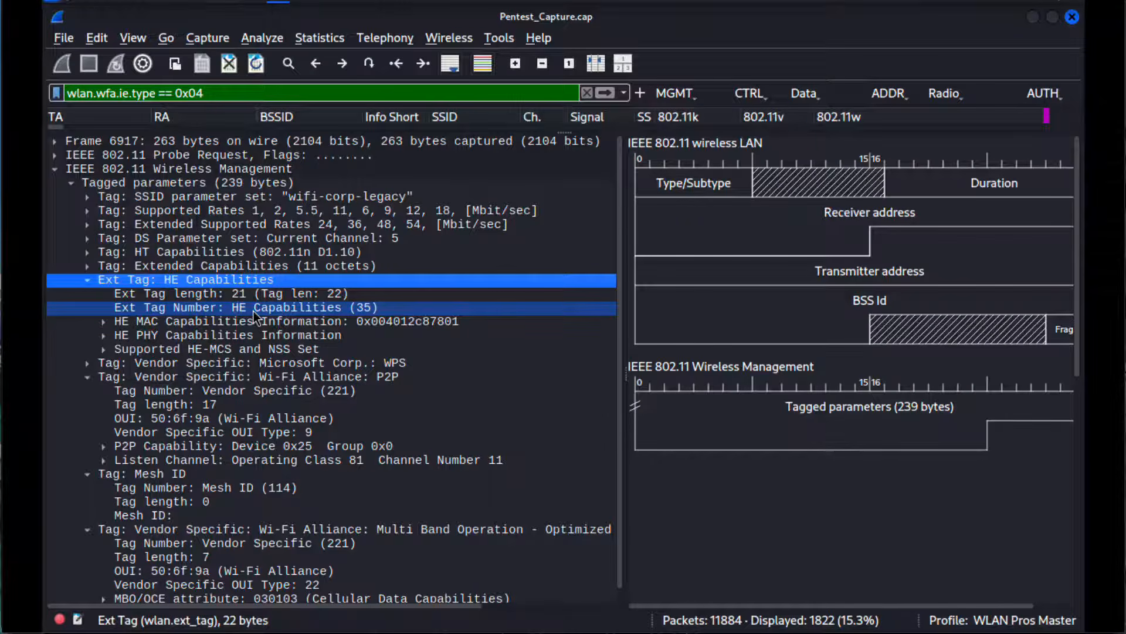
left_click(141, 323)
left_click(193, 309)
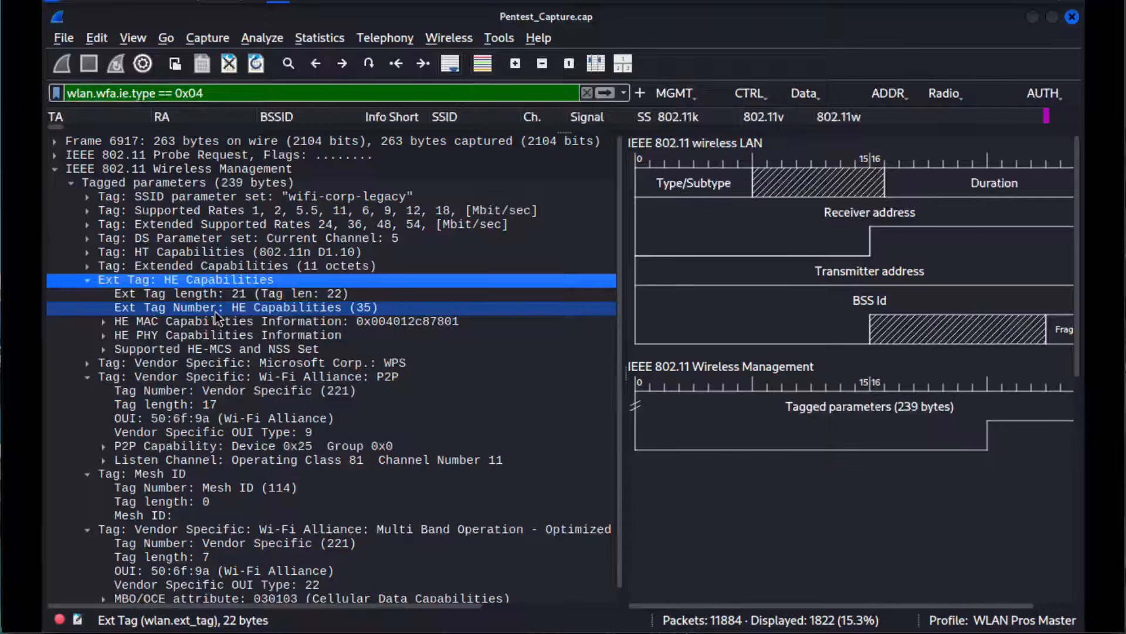
left_click(216, 322)
left_click(184, 334)
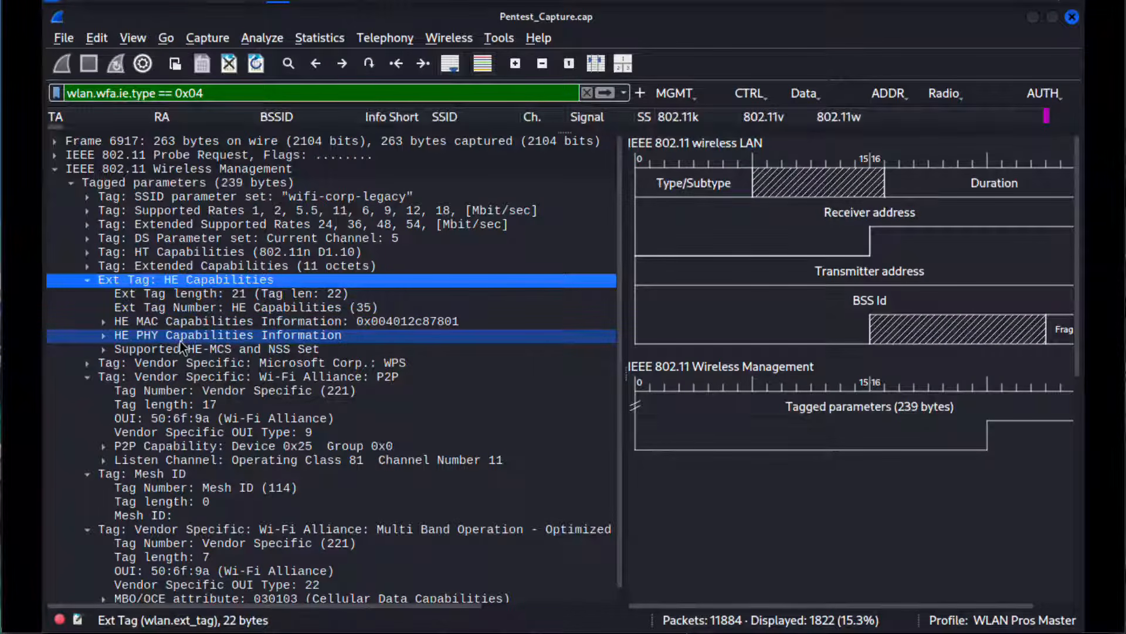
left_click(90, 280)
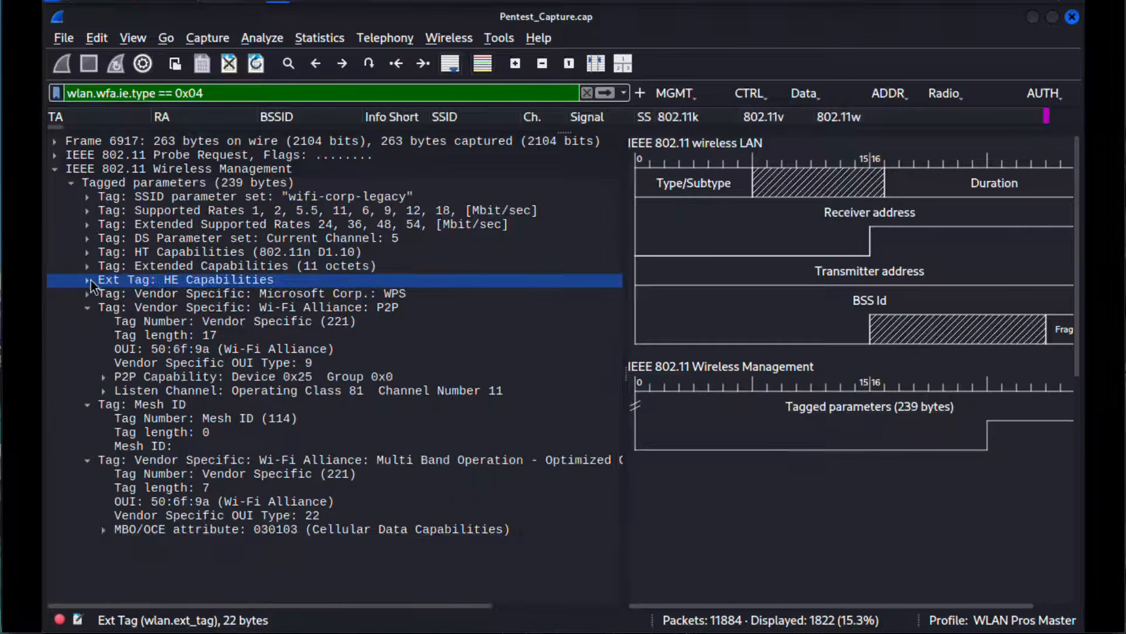
Step: Expand the Vendor Specific: Microsoft Corp.: WPS tag and select its Type: WPS (0x04) field
left_click(124, 296)
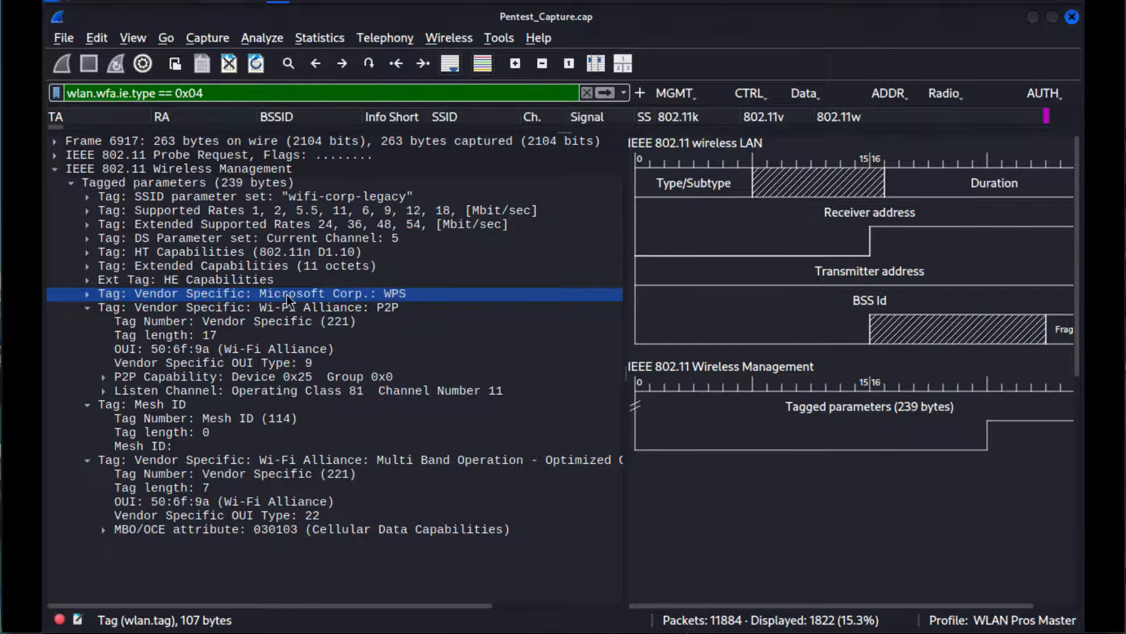
left_click(93, 294)
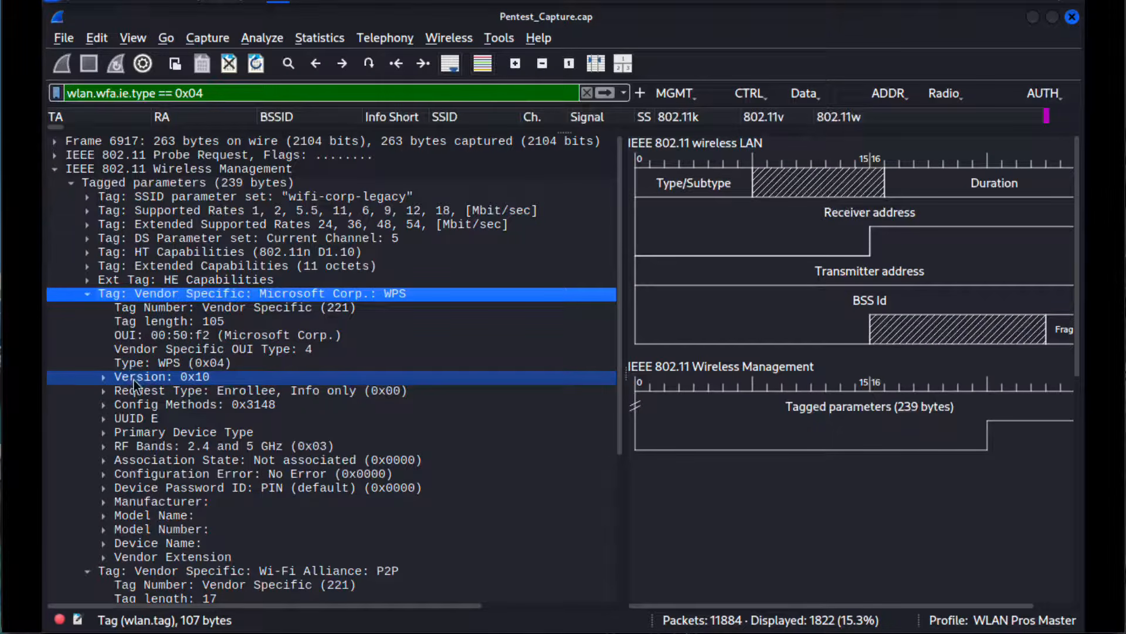
left_click(160, 364)
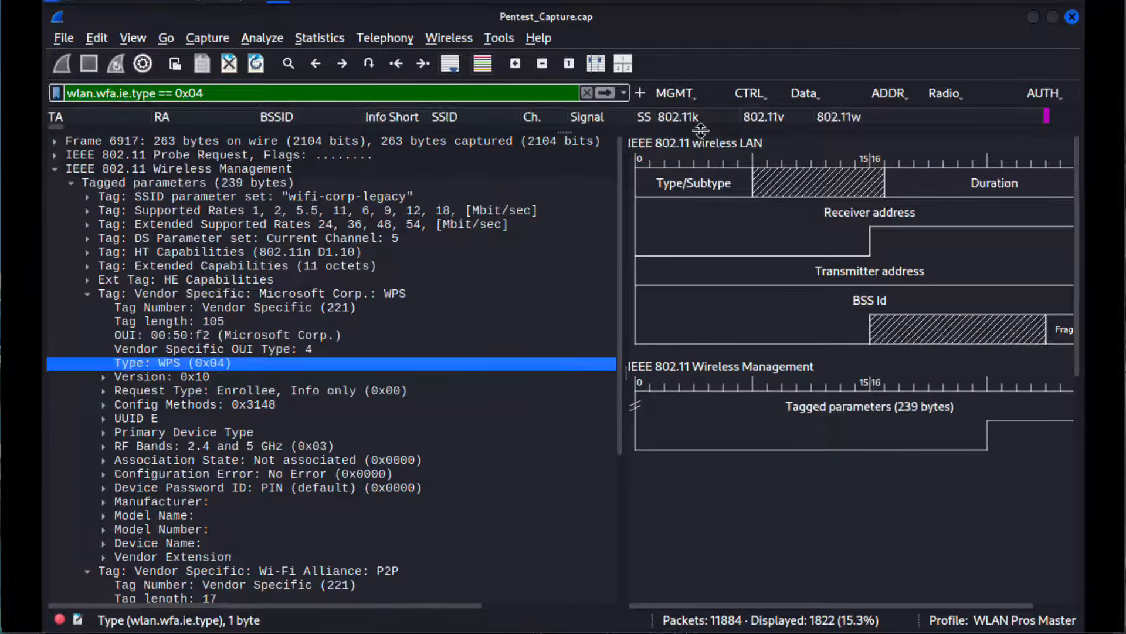
Step: Enlarge the packet list, widen the SSID column to show full network names and select a wifi-offices probe request
left_click_drag(701, 130, 708, 504)
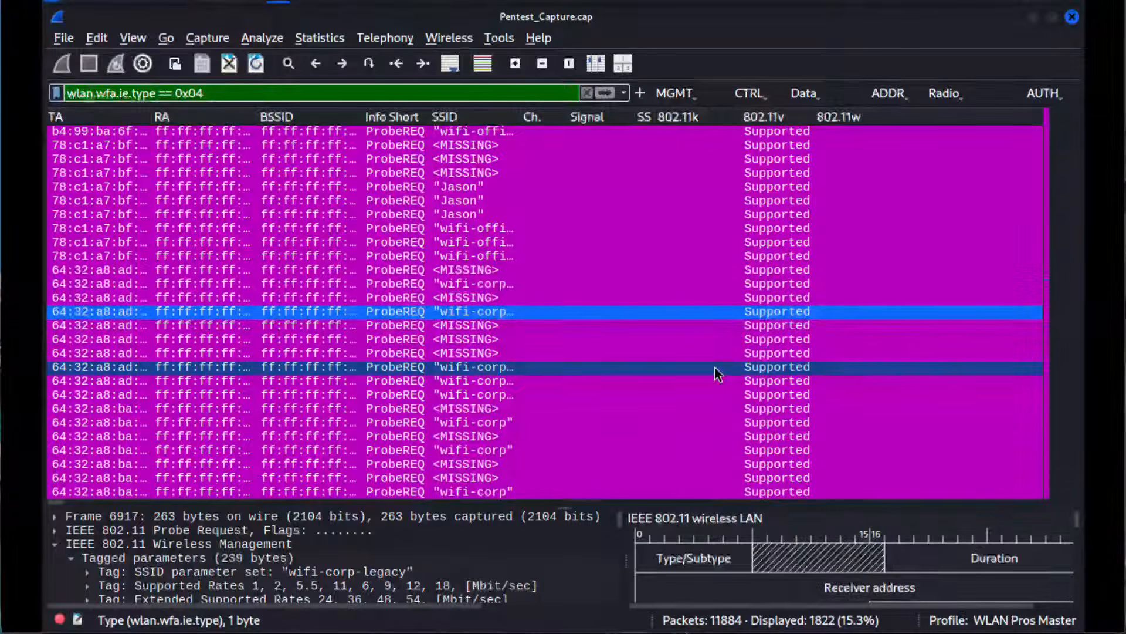
scroll(714, 368, "down", 4)
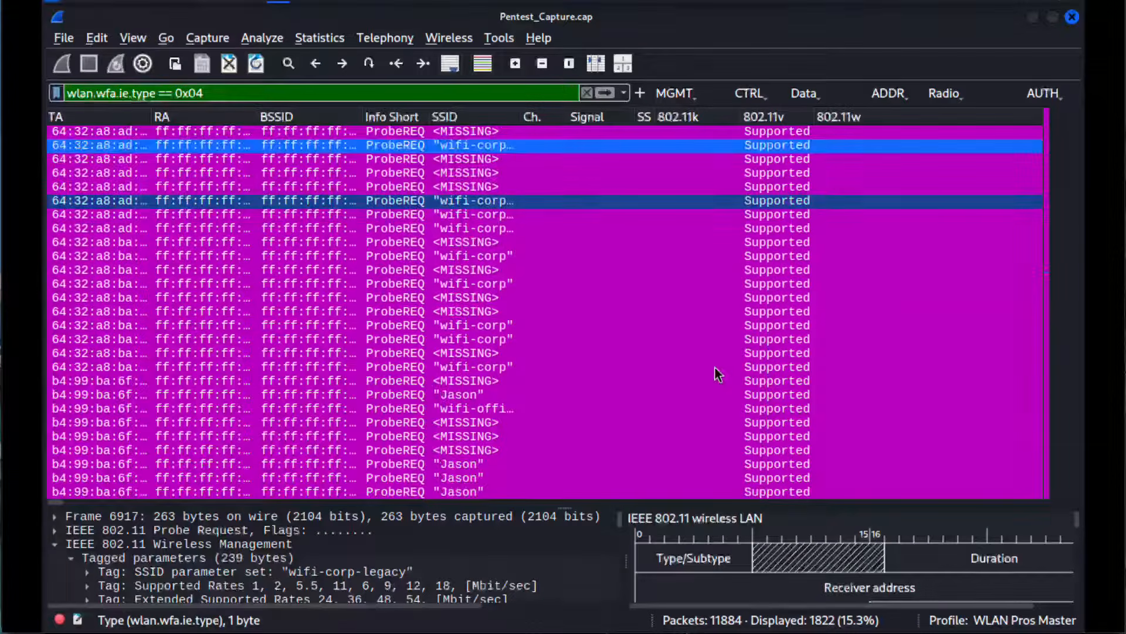
scroll(715, 367, "down", 2)
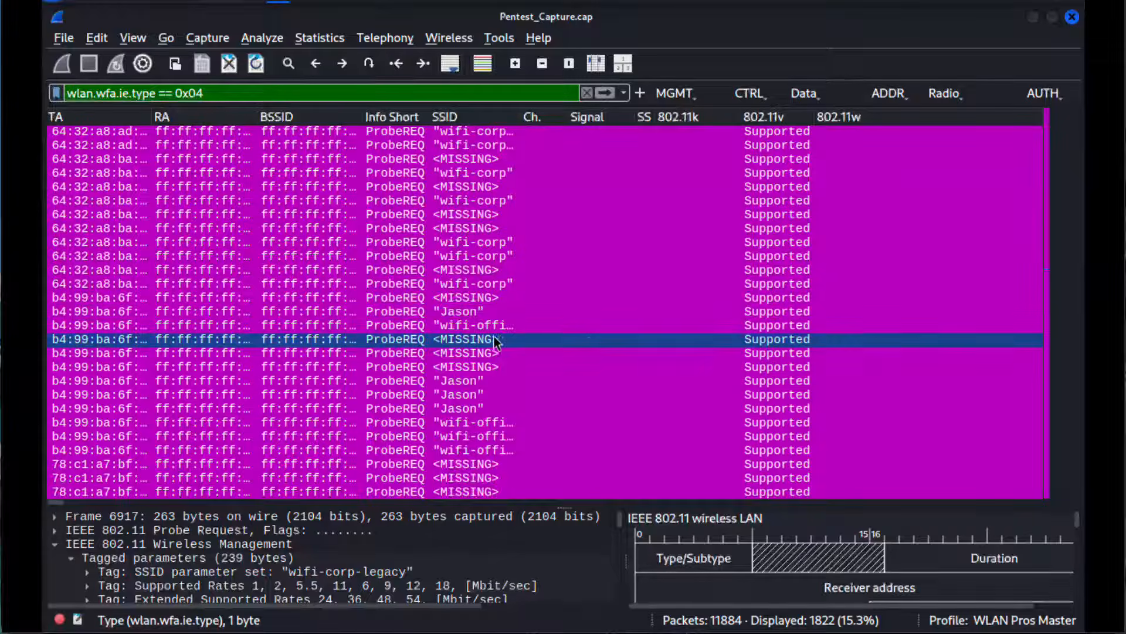
left_click_drag(521, 112, 675, 111)
left_click(494, 317)
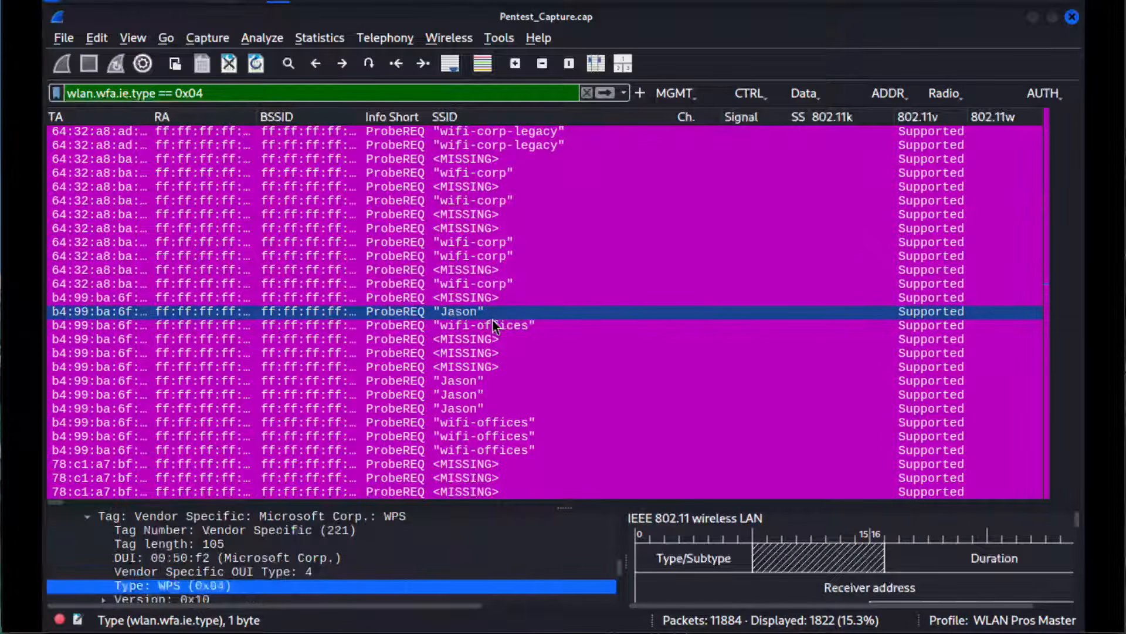
left_click(493, 325)
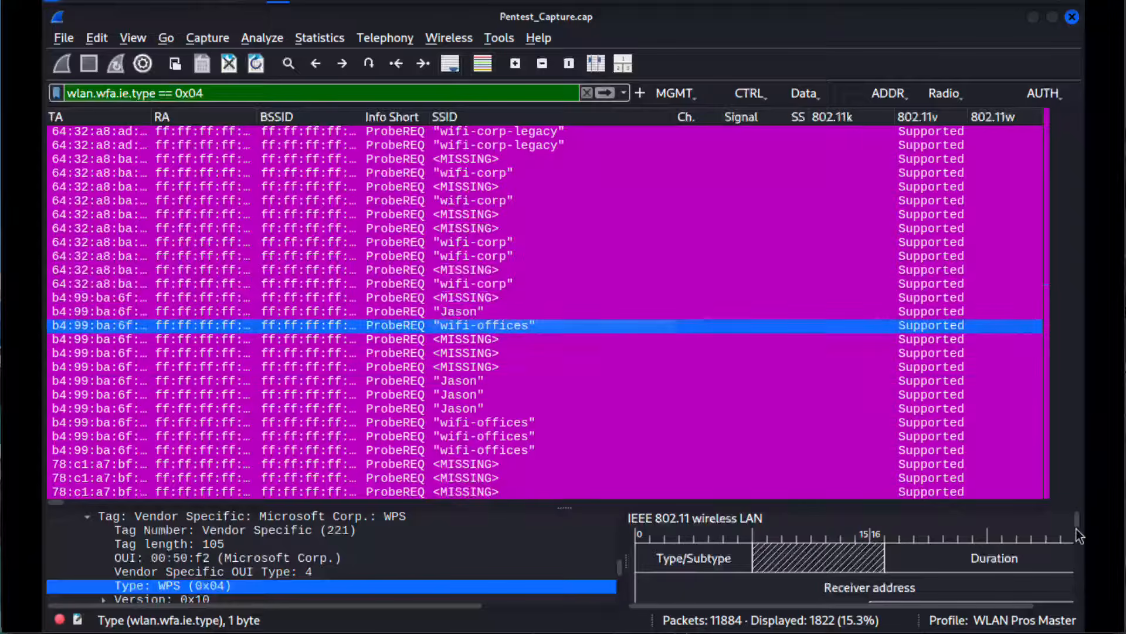
Step: Switch the configuration profile to Default and select the whole display filter expression
left_click(1028, 624)
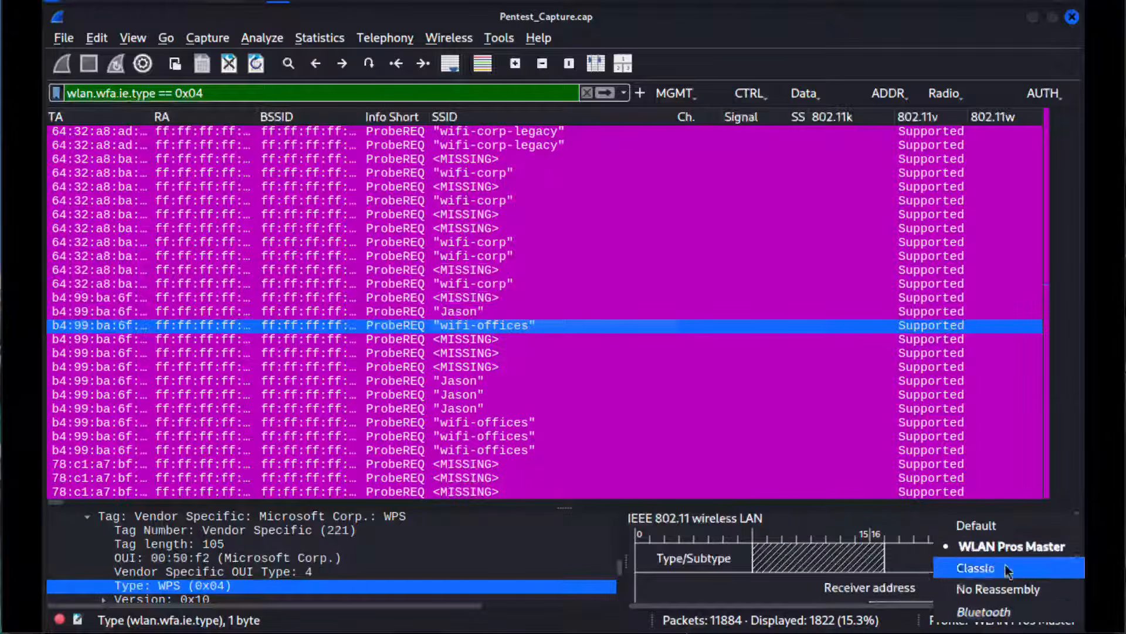
left_click(1002, 533)
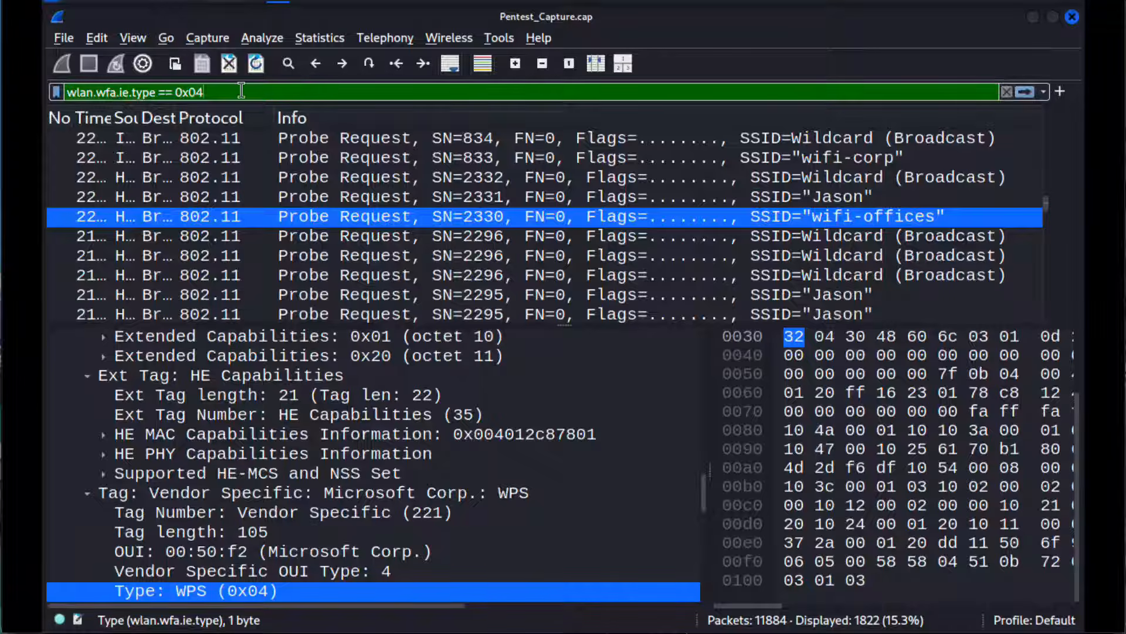
left_click_drag(241, 91, 56, 97)
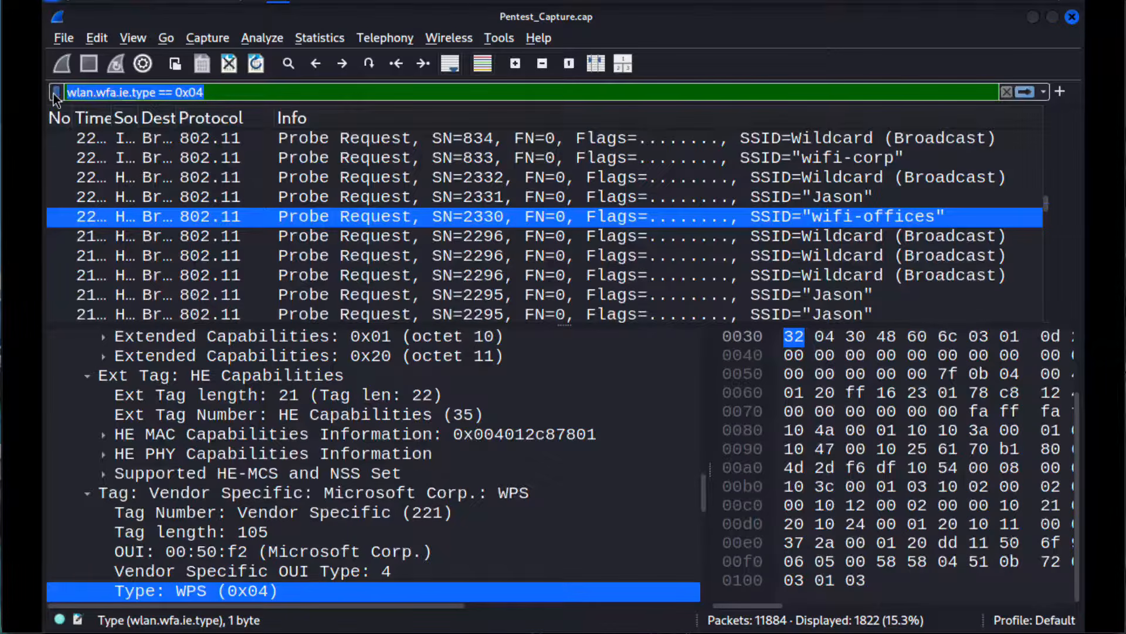
Step: Switch to the browser with the GitHub notes and search the 03 WireShark Filters page for "deauth"
key("super")
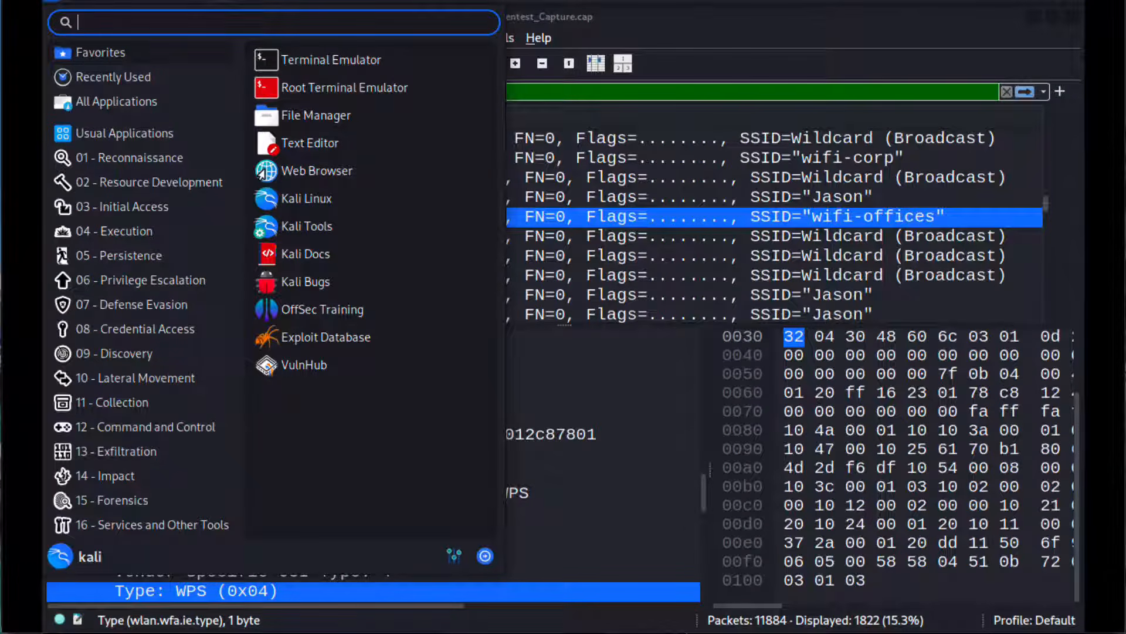
key("super+Tab")
left_click(595, 449)
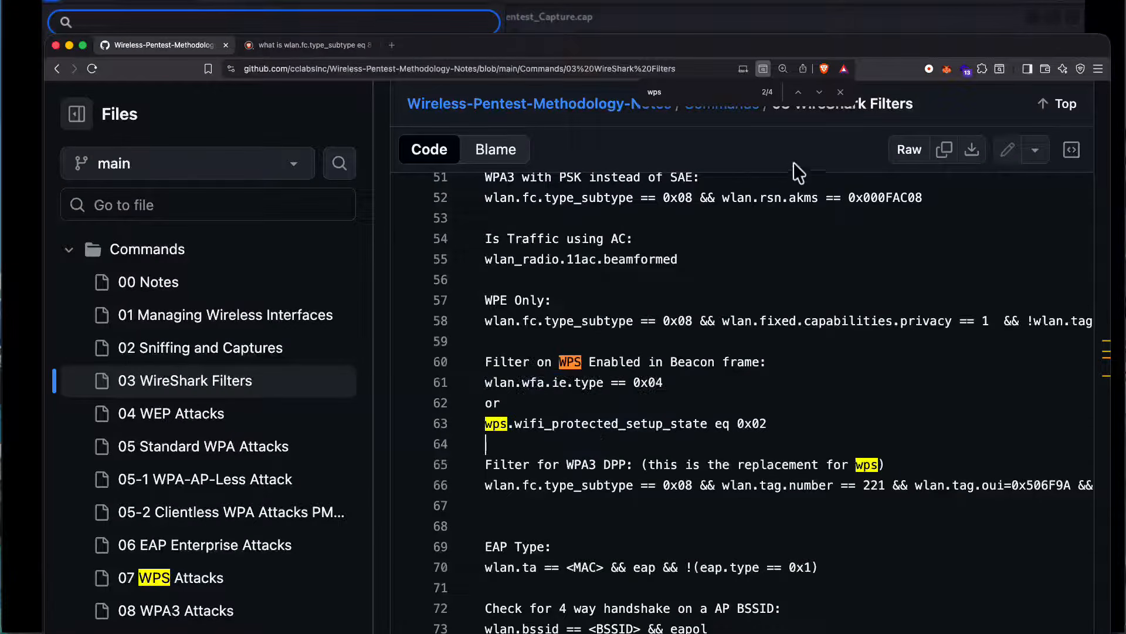
left_click_drag(703, 97, 613, 96)
type("deauth")
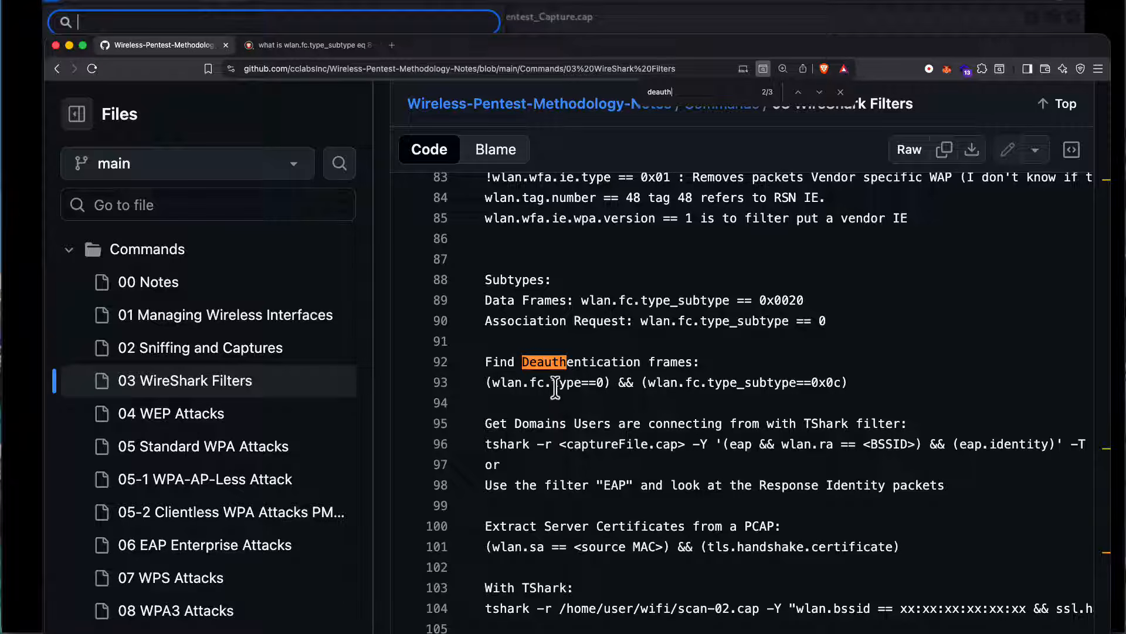
Step: Copy the Find Deauthentication frames filter (wlan.fc.type==0) && (wlan.fc.type_subtype==0x0c) from the notes
double_click(599, 383)
scroll(656, 392, "right", 1)
scroll(678, 387, "up", 1)
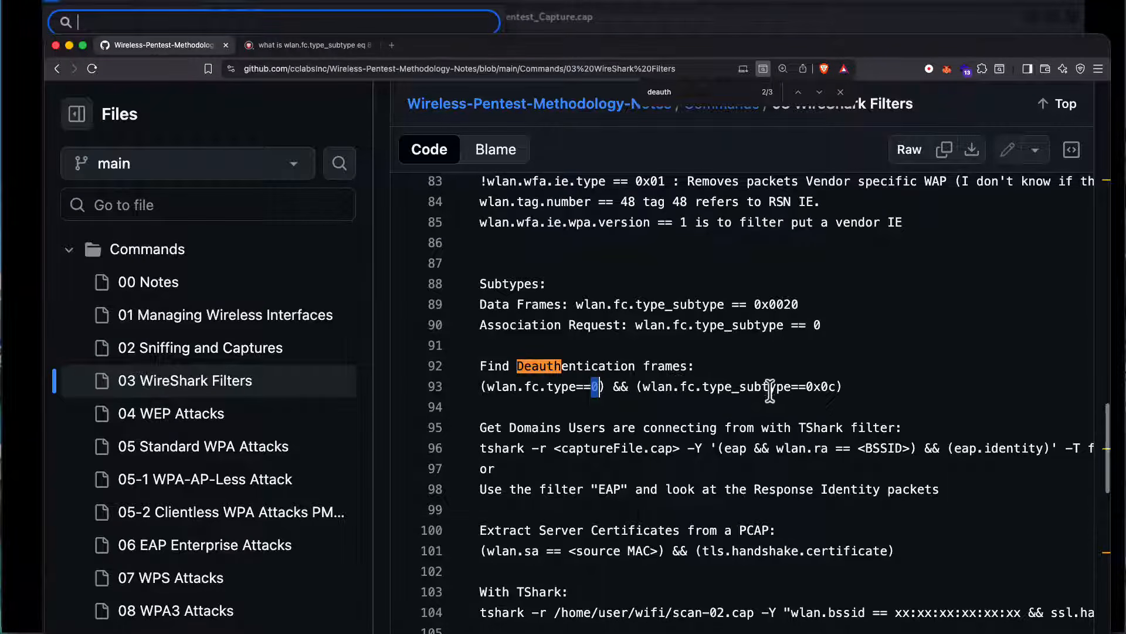
scroll(726, 396, "up", 1)
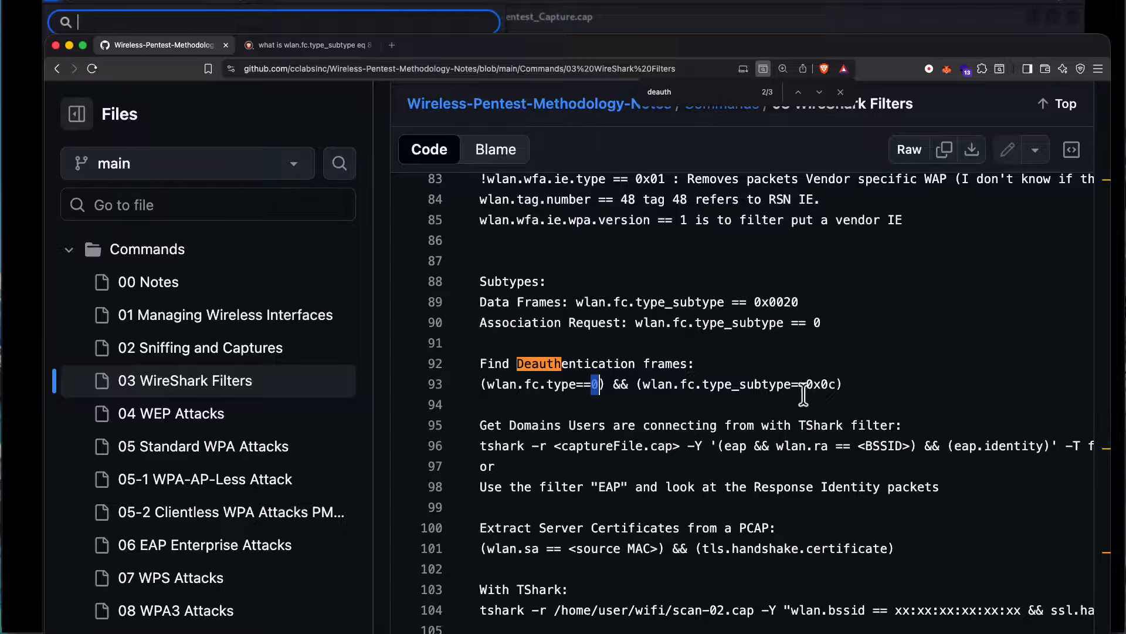
scroll(831, 391, "right", 1)
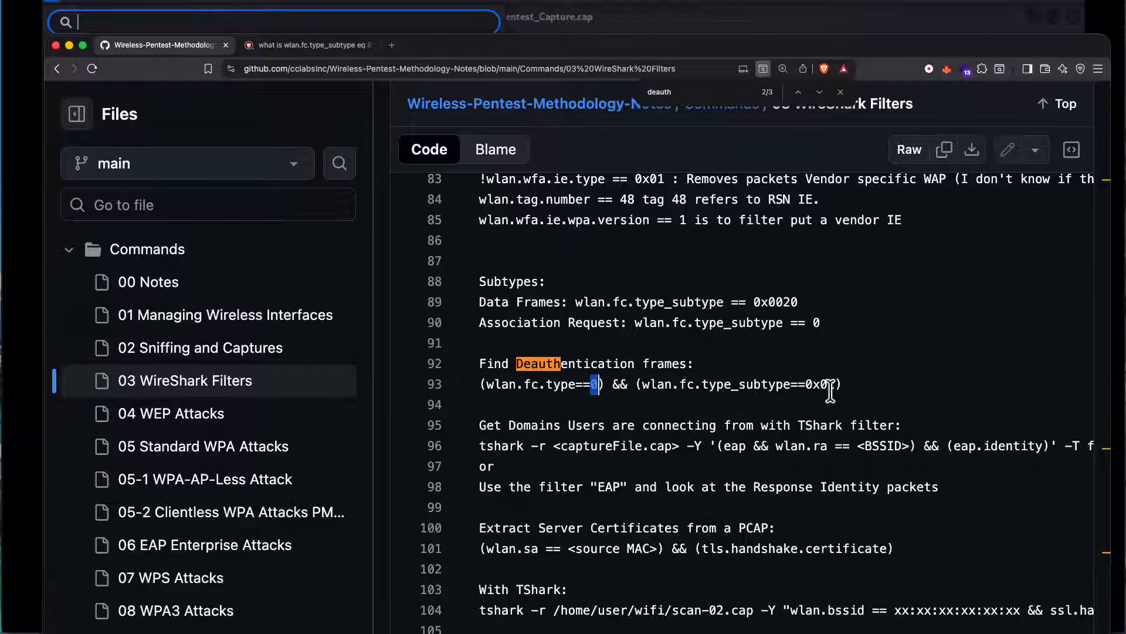
left_click_drag(842, 385, 480, 387)
right_click(526, 386)
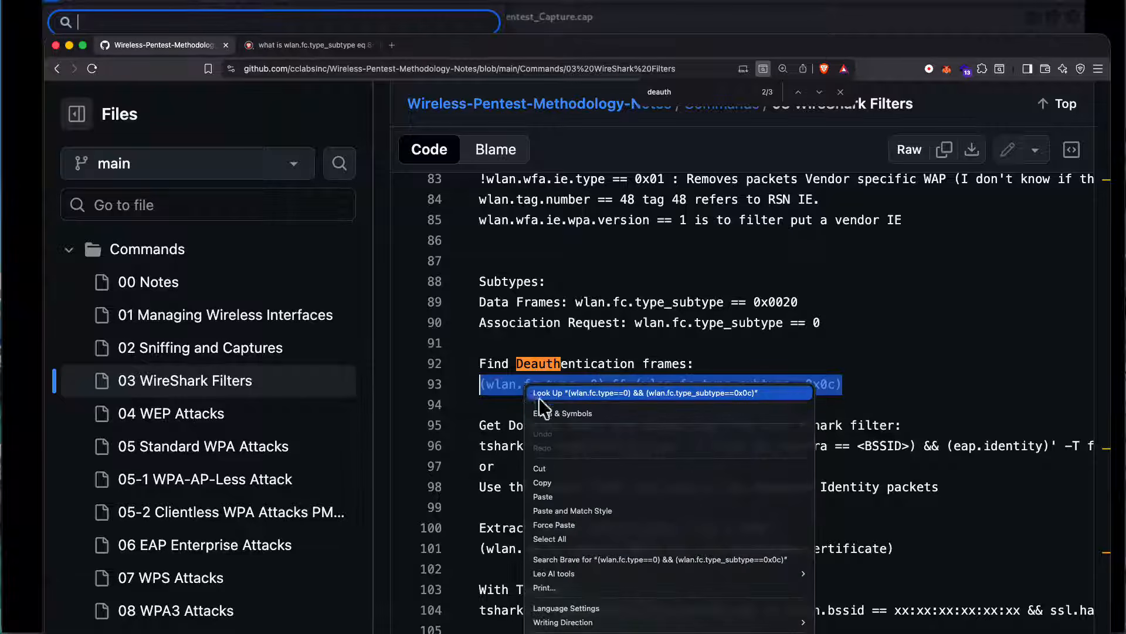
left_click(540, 483)
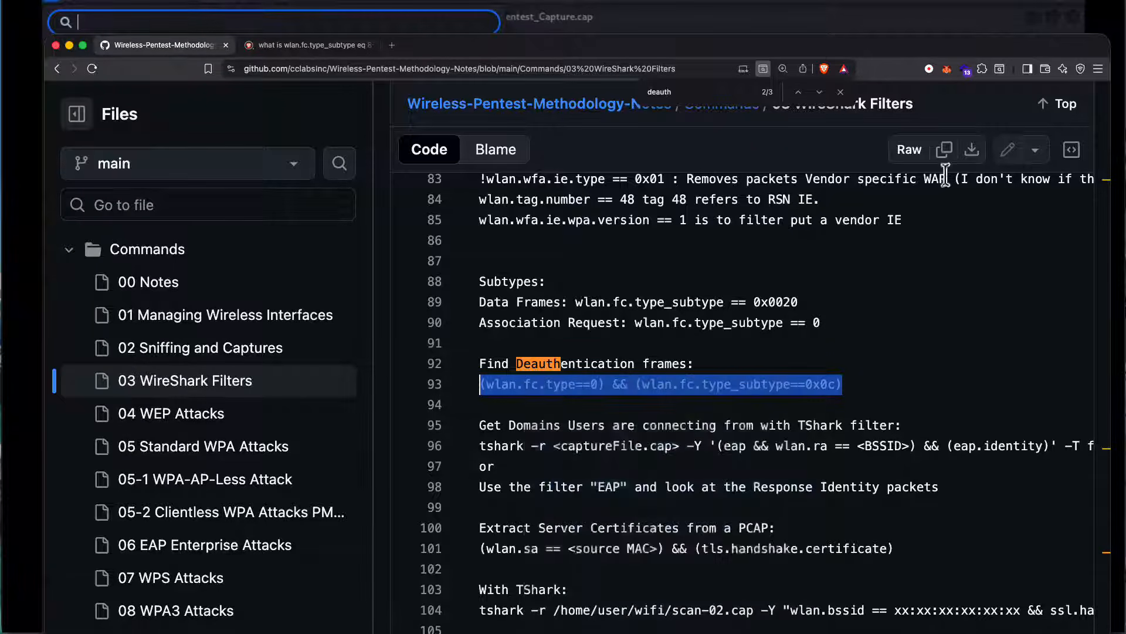
Step: Go to the previous match and copy the Disassociation/Deauthentication filter (wlan.fc.type == 0) && (wlan.fc.type_subtype == 12) or (wlan.fc.type_subtype == 10)
left_click(798, 93)
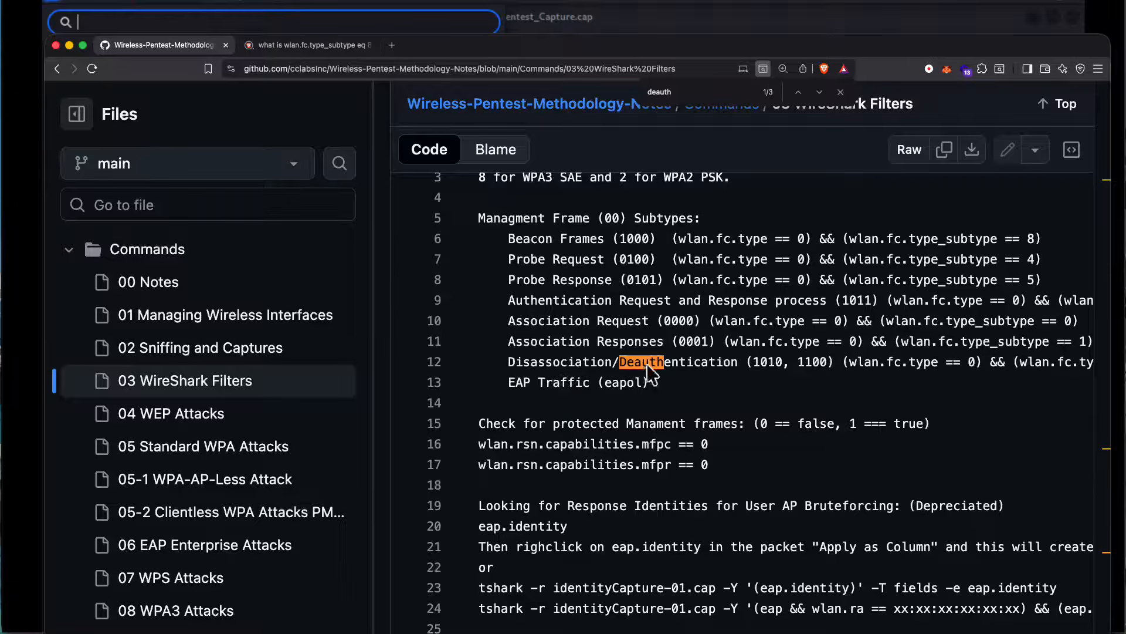
scroll(717, 365, "right", 4)
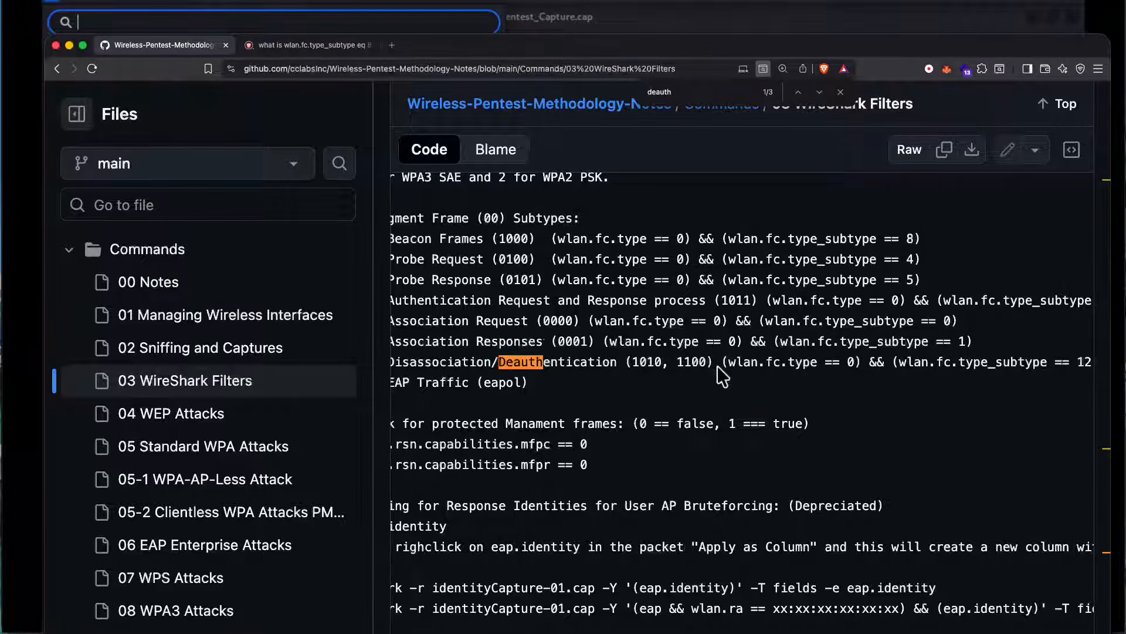
scroll(716, 368, "right", 4)
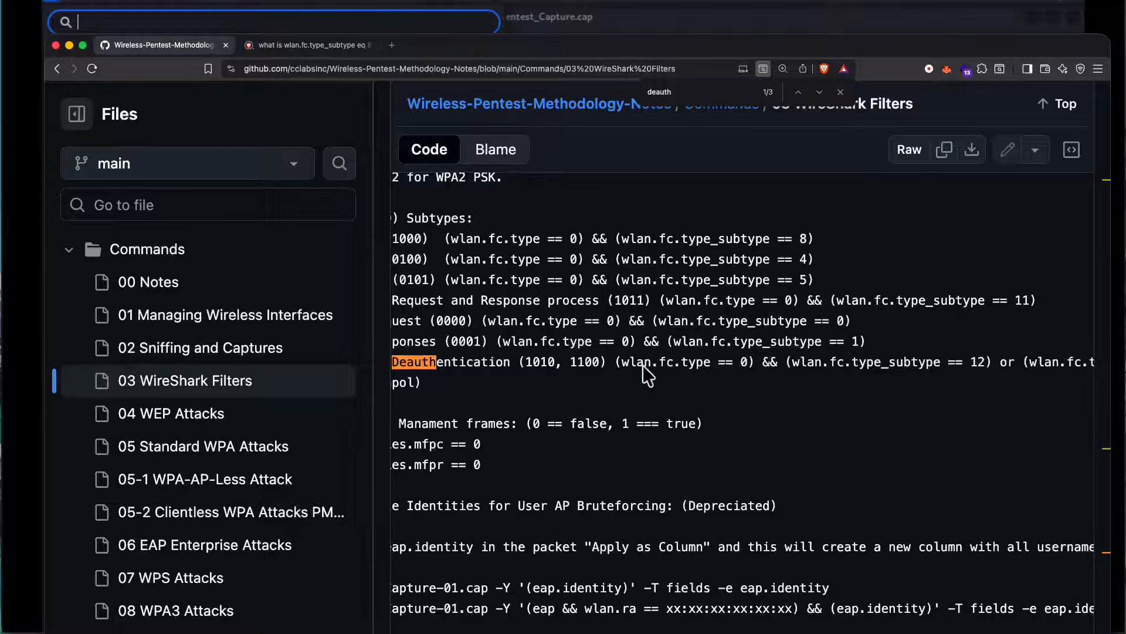
left_click_drag(614, 363, 1063, 372)
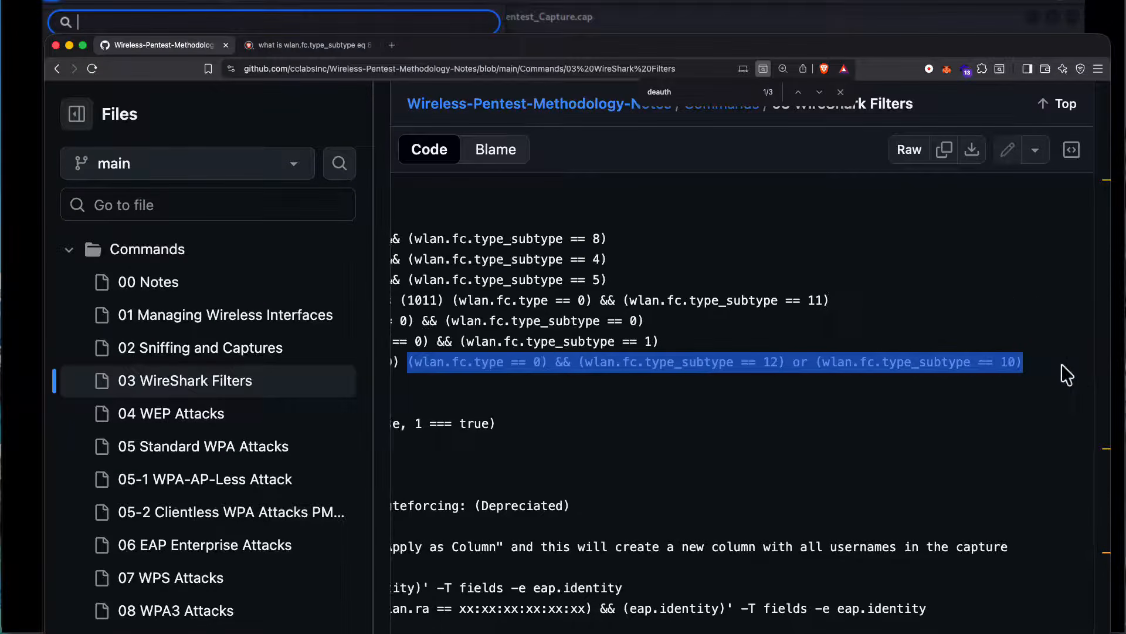
right_click(978, 361)
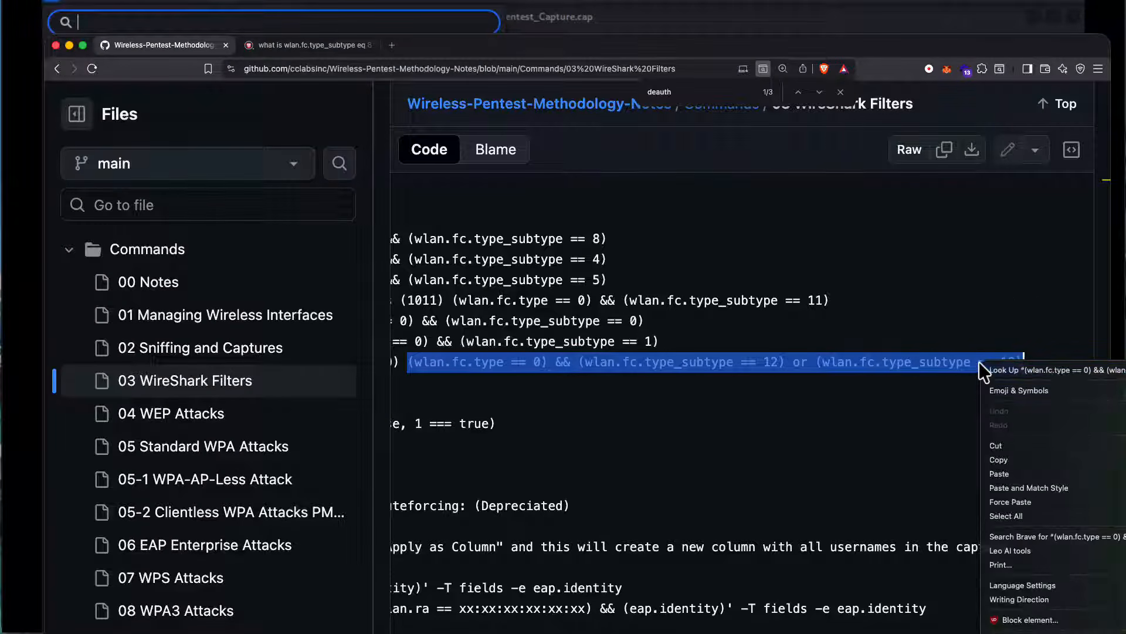
left_click(1000, 459)
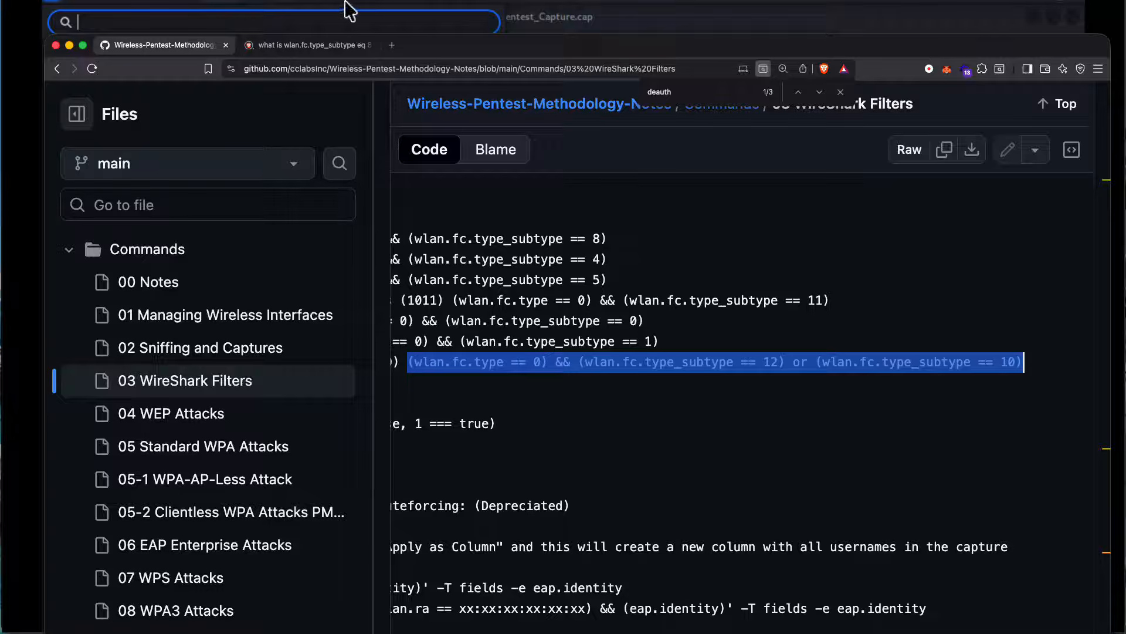
Step: Return to Wireshark and replace the display filter with (wlan.fc.type == 0) && (wlan.fc.type_subtype == 12) or (wlan.fc.type_subtype == 10), then apply it
left_click(566, 17)
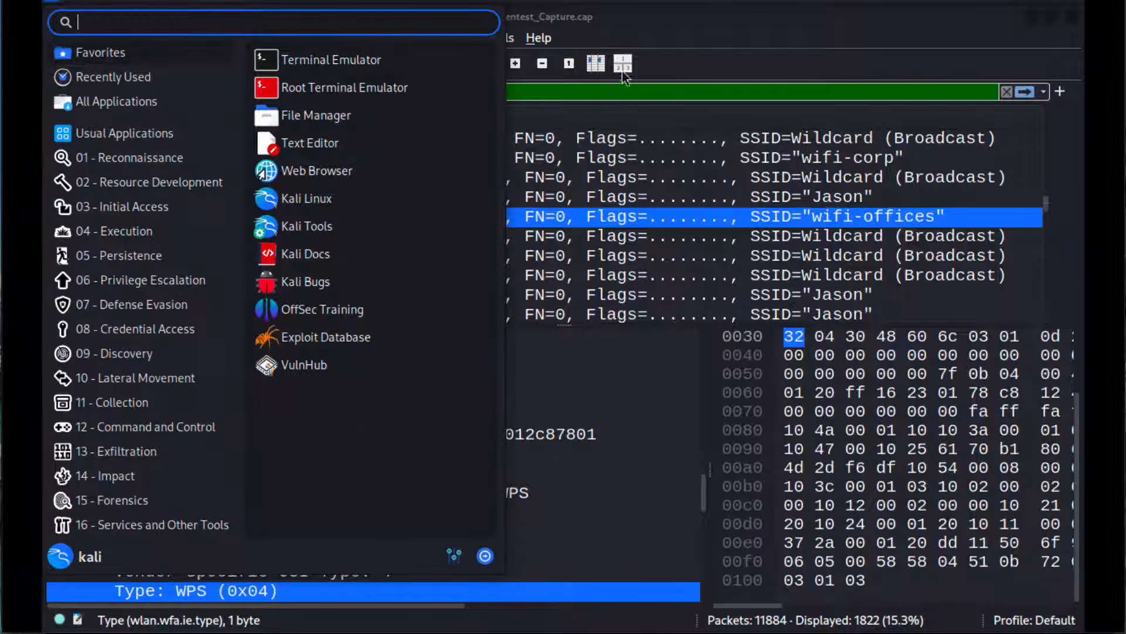
left_click(695, 39)
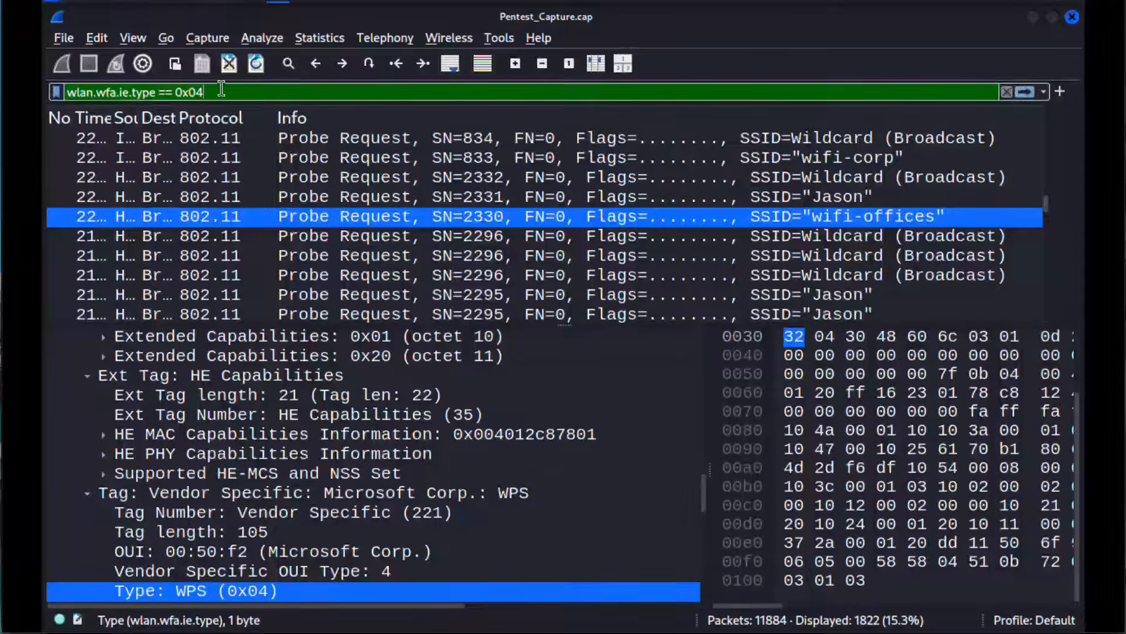
key("ctrl+v")
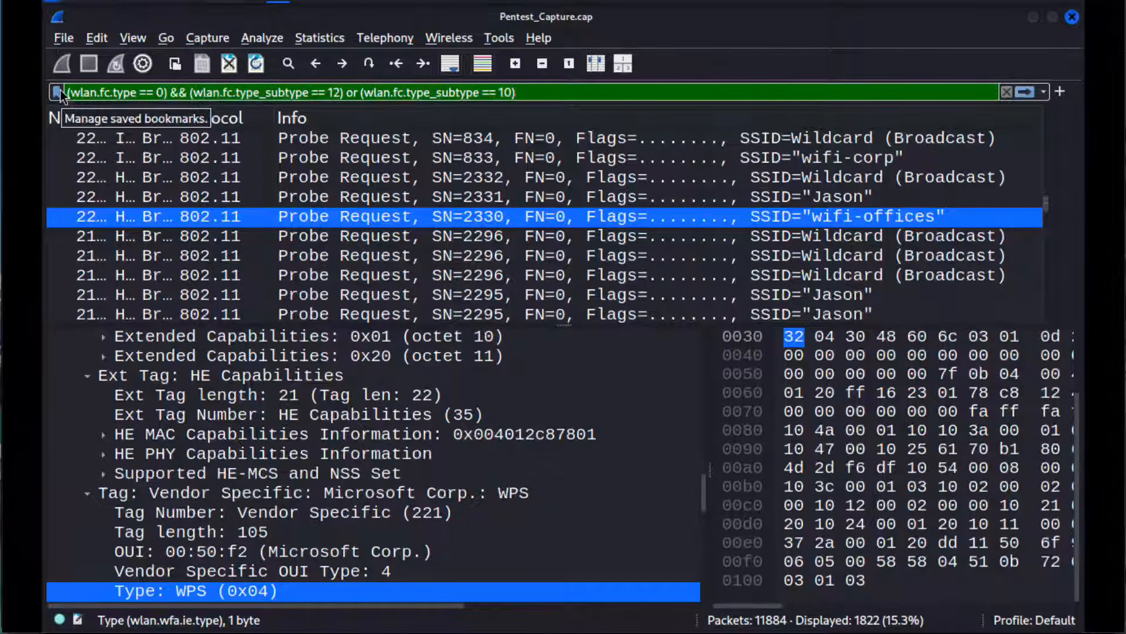
key("Return")
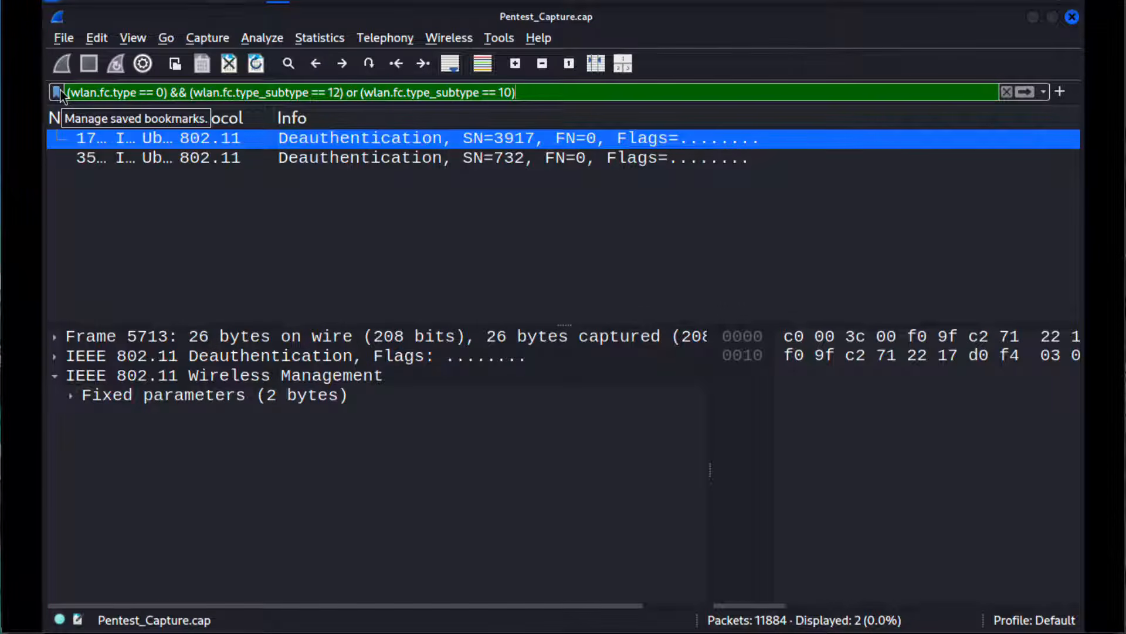
Step: Examine both filtered deauthentication packets and their details
left_click(322, 159)
left_click(334, 140)
left_click(247, 358)
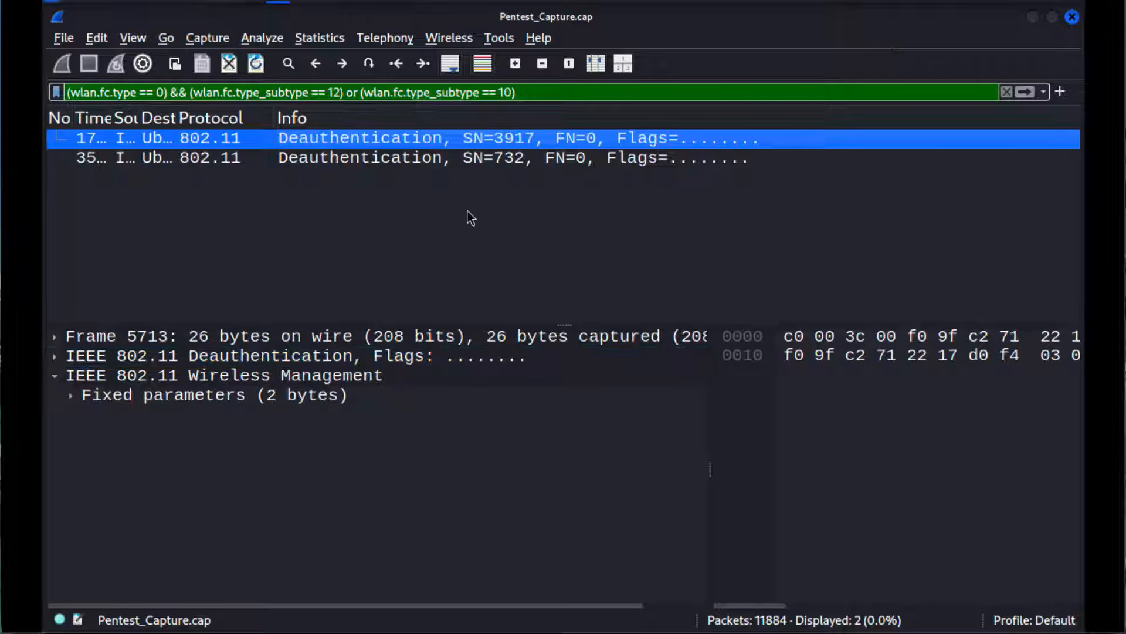
left_click(376, 159)
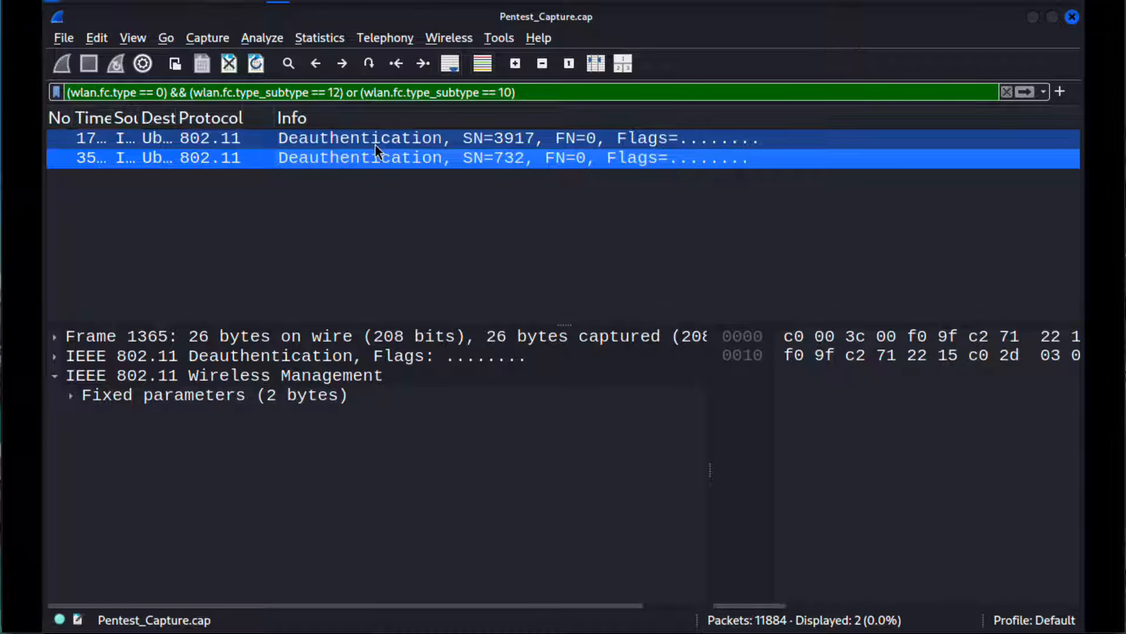
left_click(375, 146)
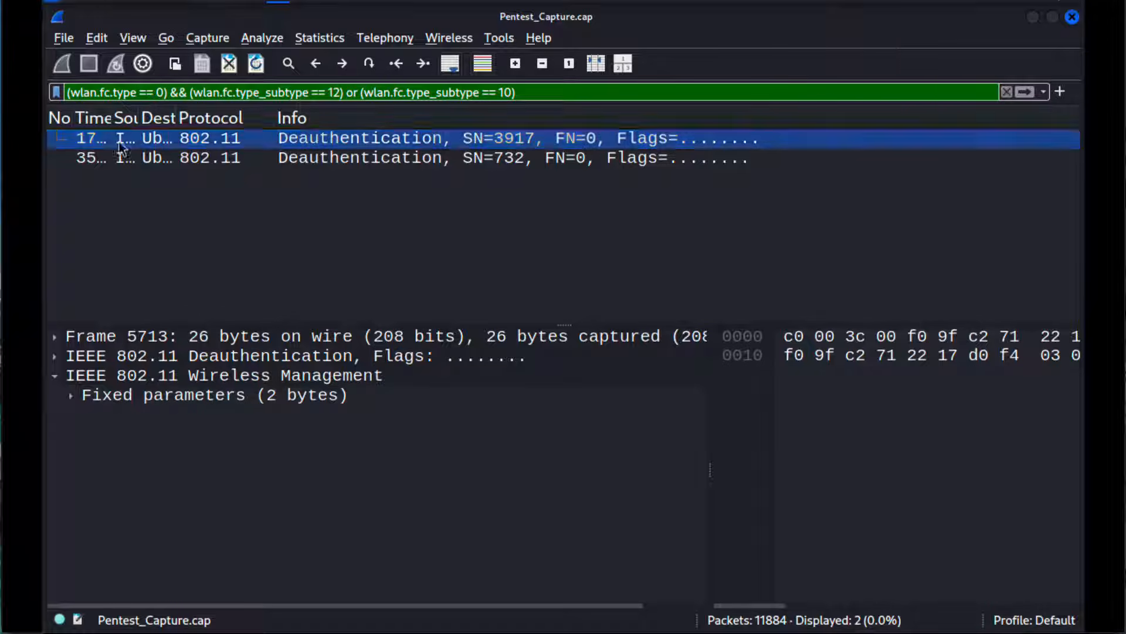
Step: Clear the deauthentication display filter and show all packets of the capture again
double_click(130, 92)
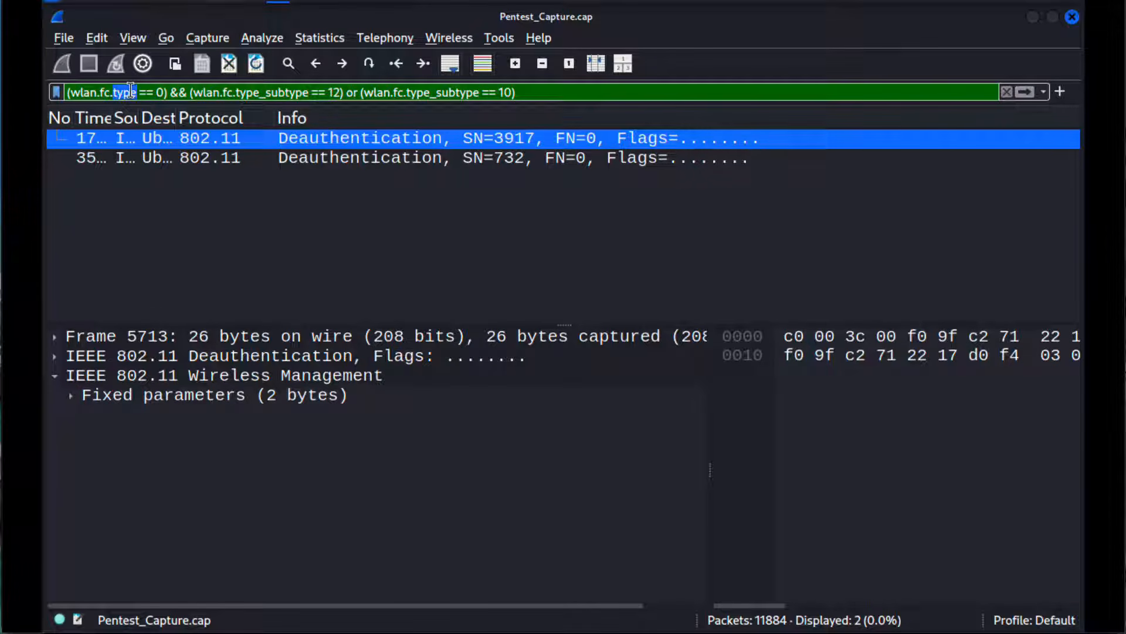
left_click_drag(531, 92, 45, 68)
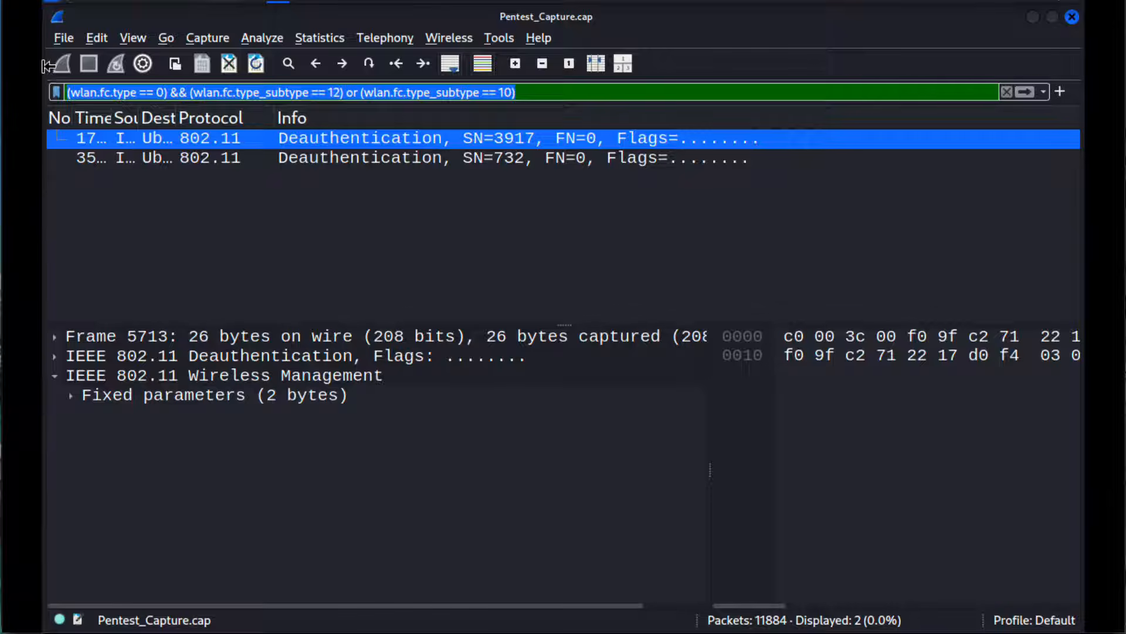
key("BackSpace")
key("Return")
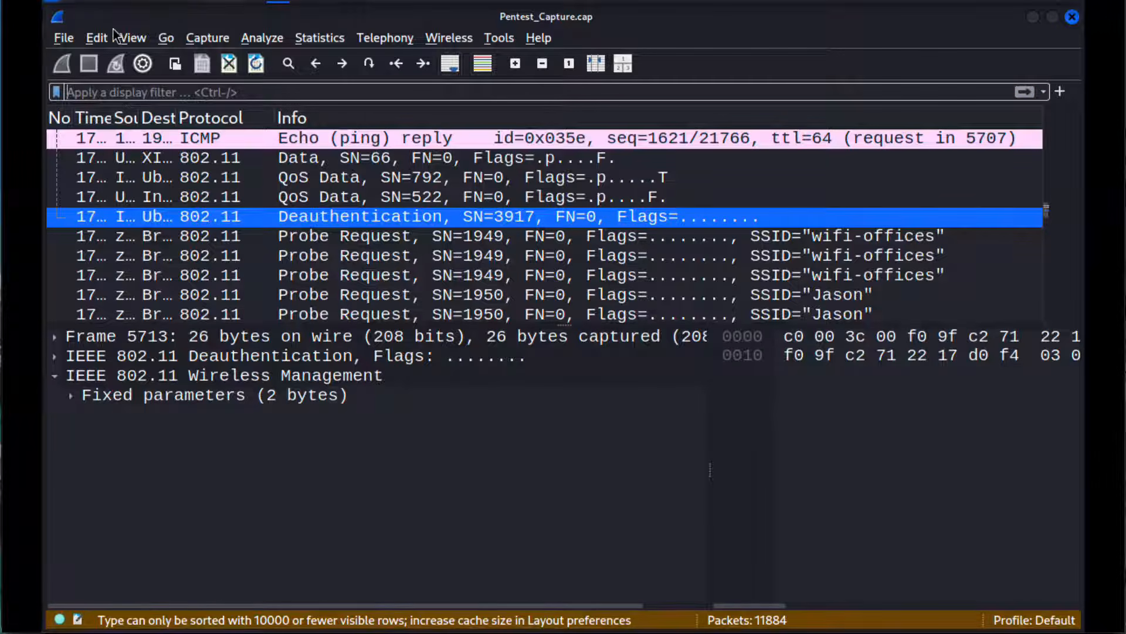
Step: Open the coloring rules of the Default profile and add a new coloring rule
left_click(98, 37)
mouse_move(123, 39)
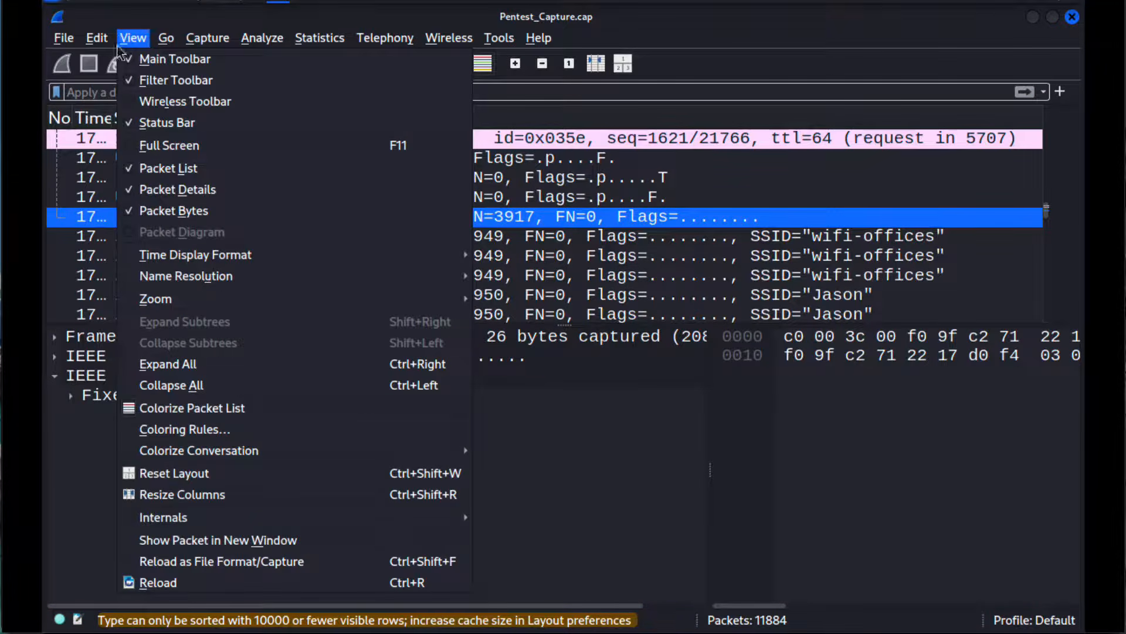
left_click(169, 437)
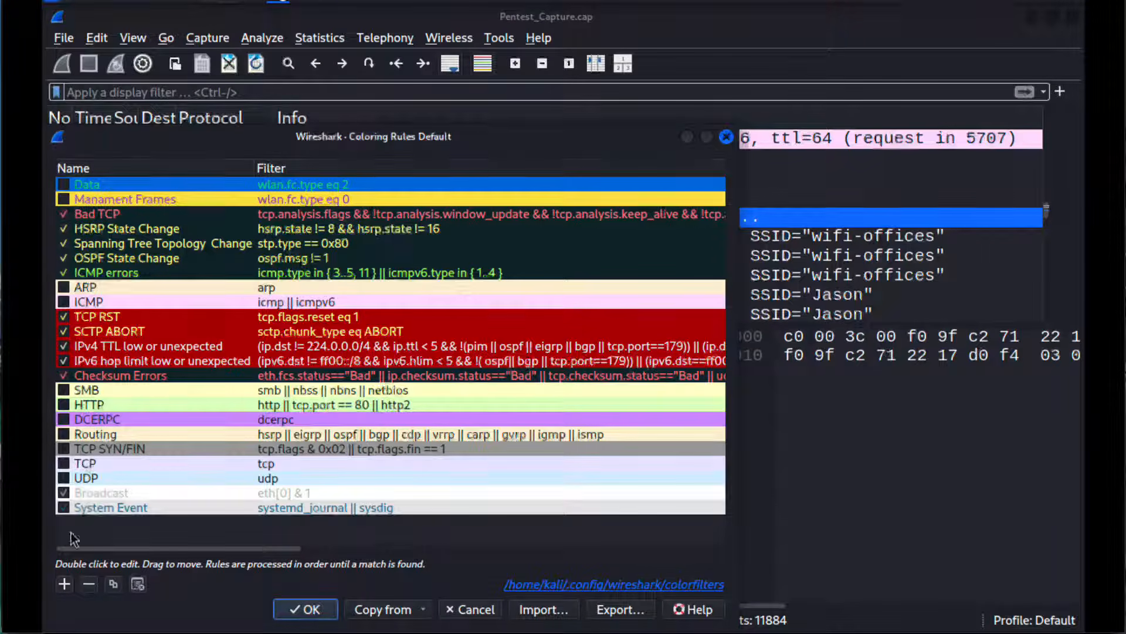
left_click(65, 582)
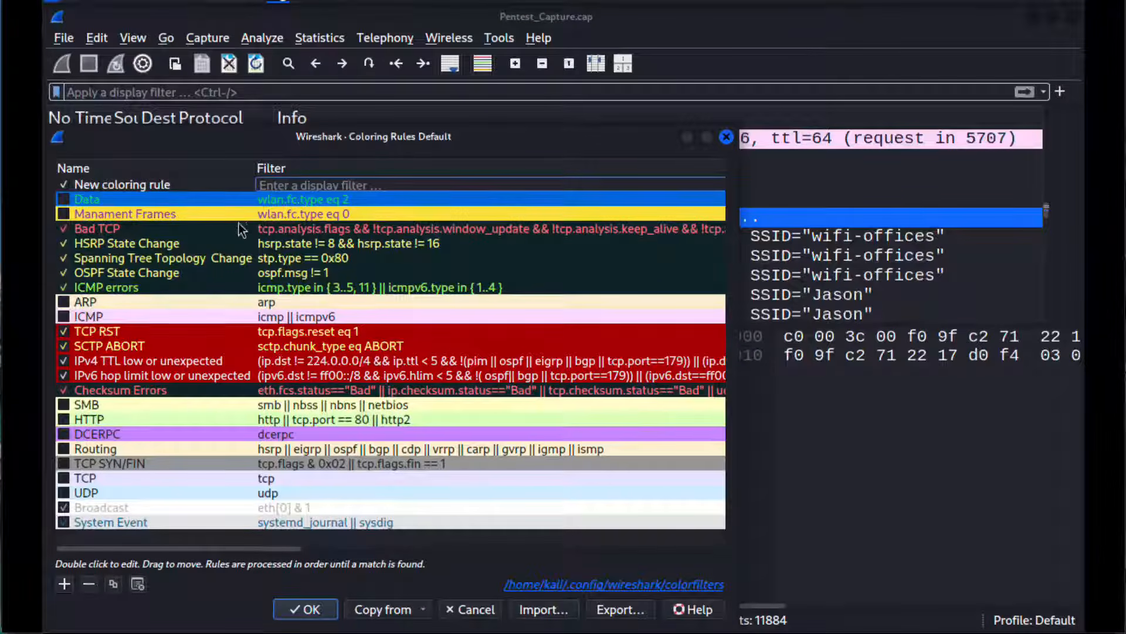
Step: Copy the Data rule's filter into the new coloring rule and change it to wlan.fc.type eq 1
double_click(318, 196)
key("BackSpace")
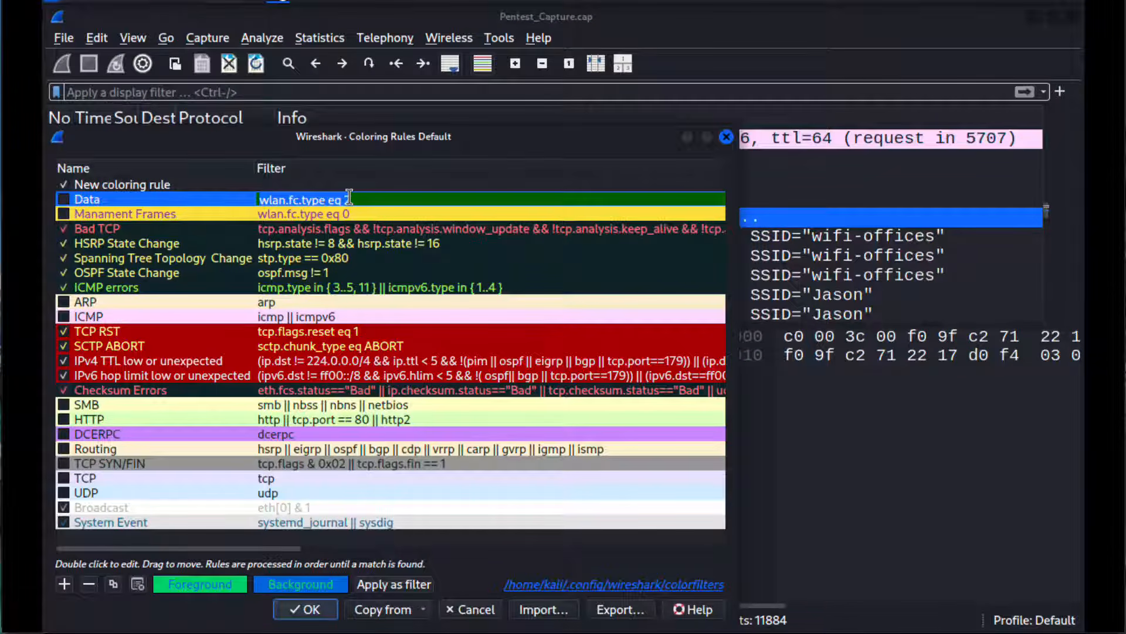
left_click(313, 183)
scroll(308, 184, "left", 5)
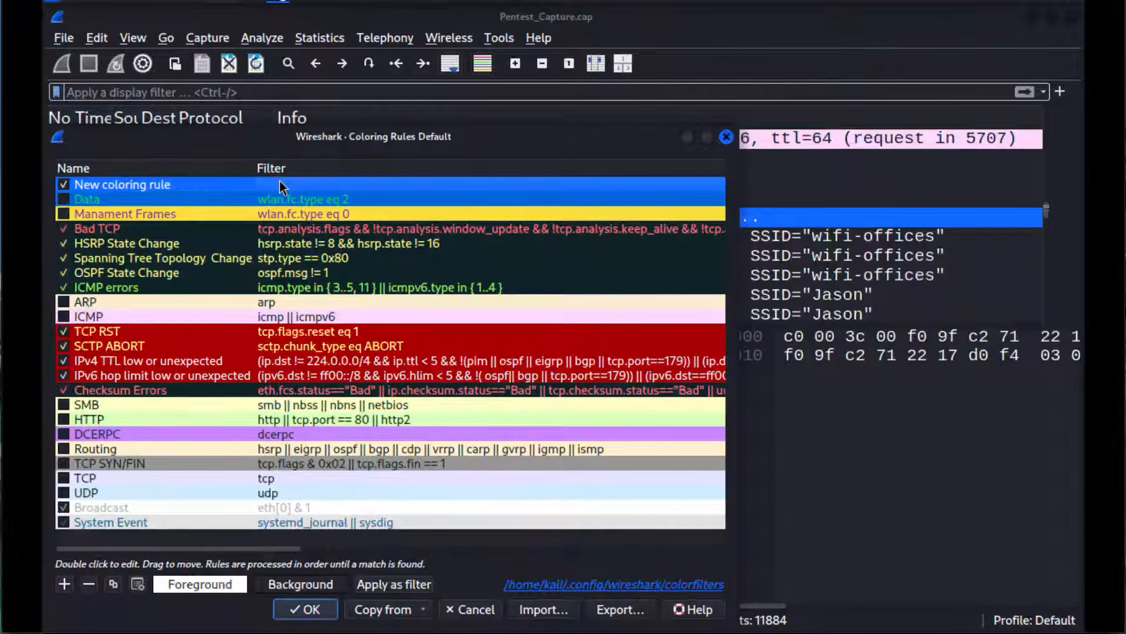
double_click(280, 182)
type("wlan.fc.type eq 2")
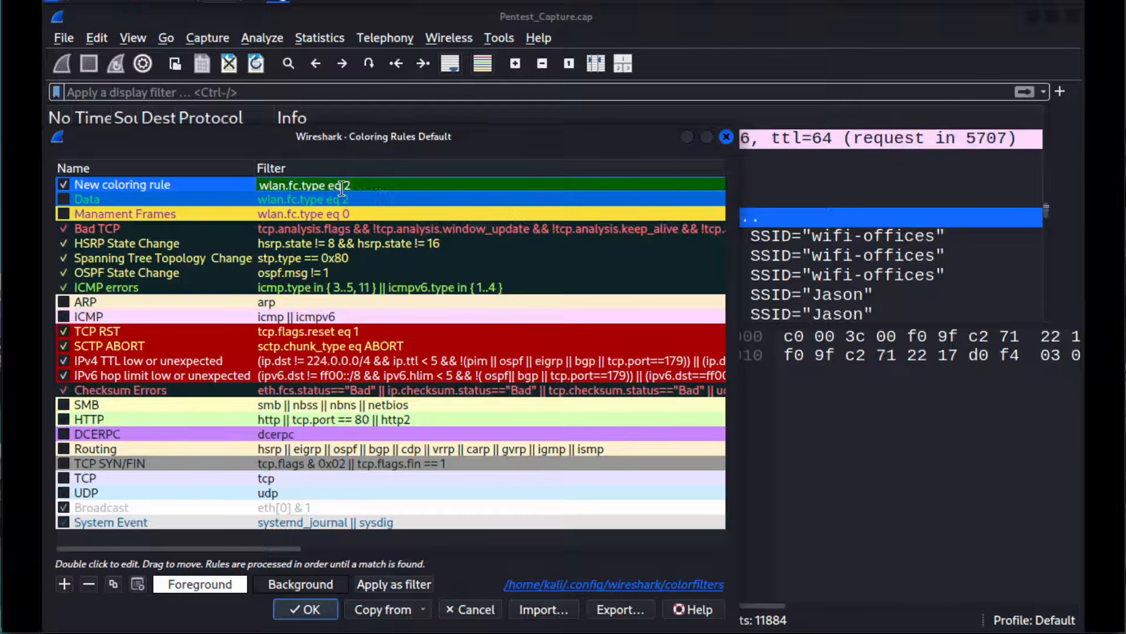
key("BackSpace")
type("1")
Step: Rename the new coloring rule for wlan.fc.type eq 1 as Control
double_click(143, 182)
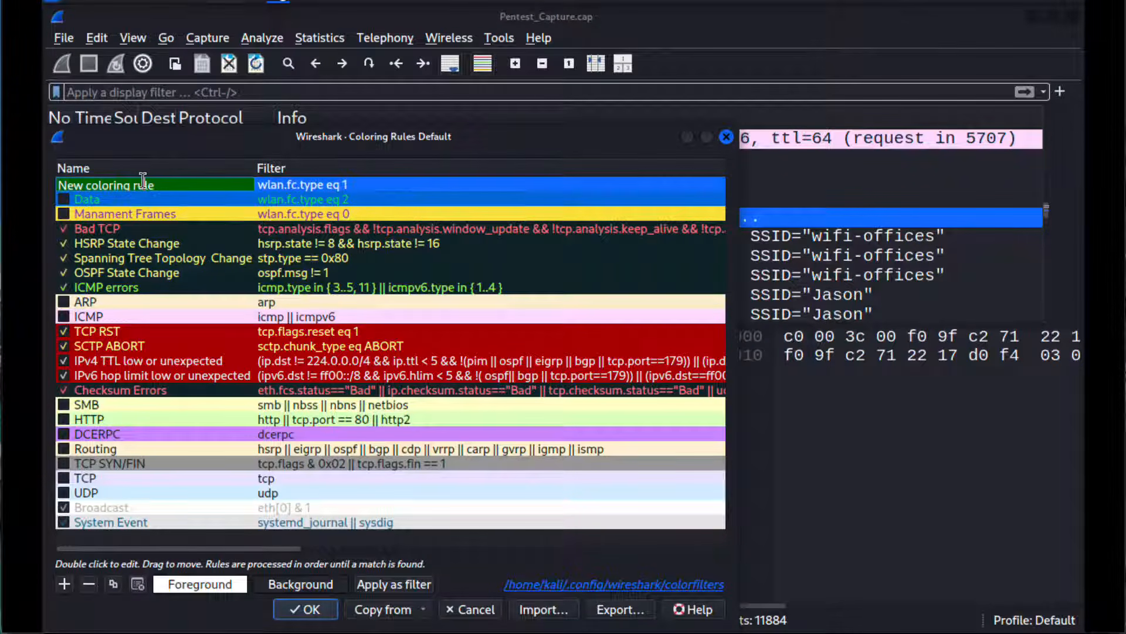
type("COl")
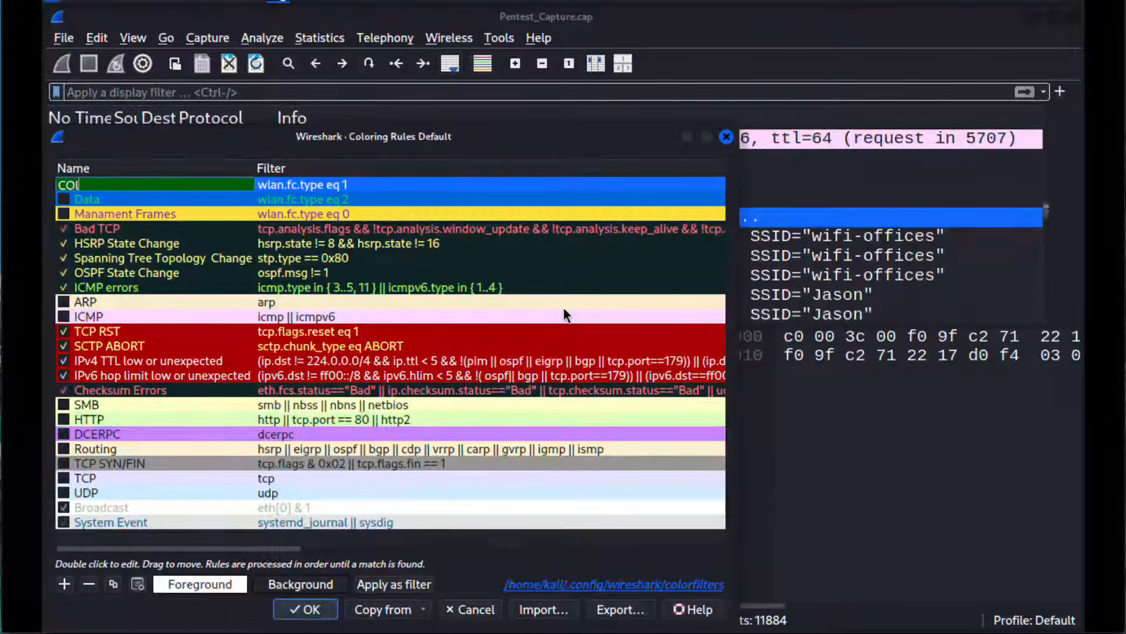
key("BackSpace")
type("ontro")
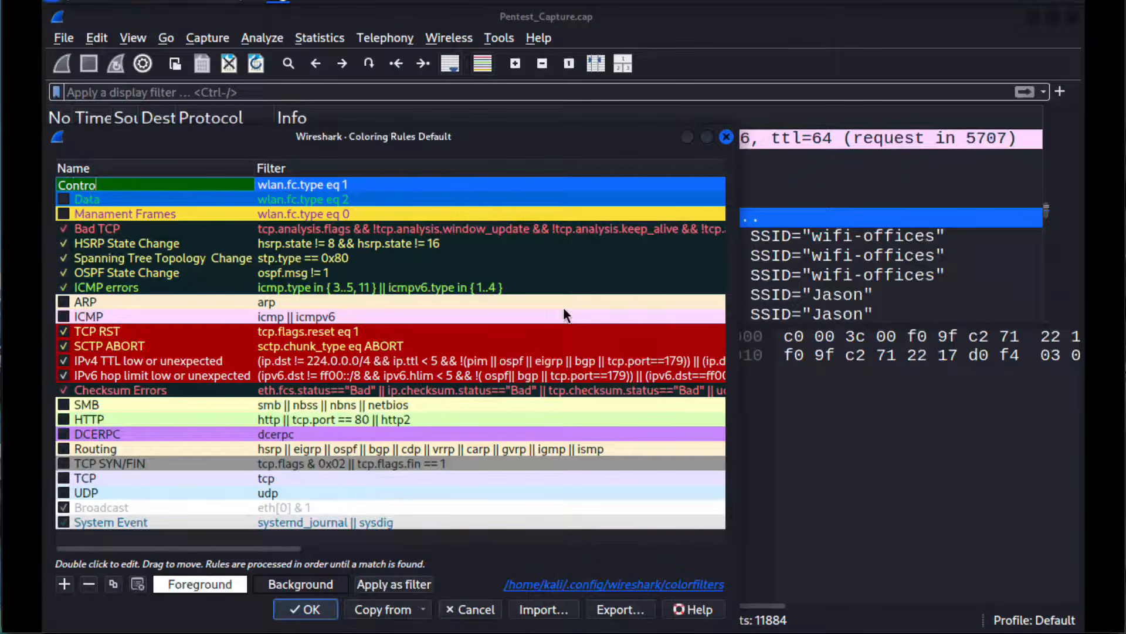
type("l")
key("Return")
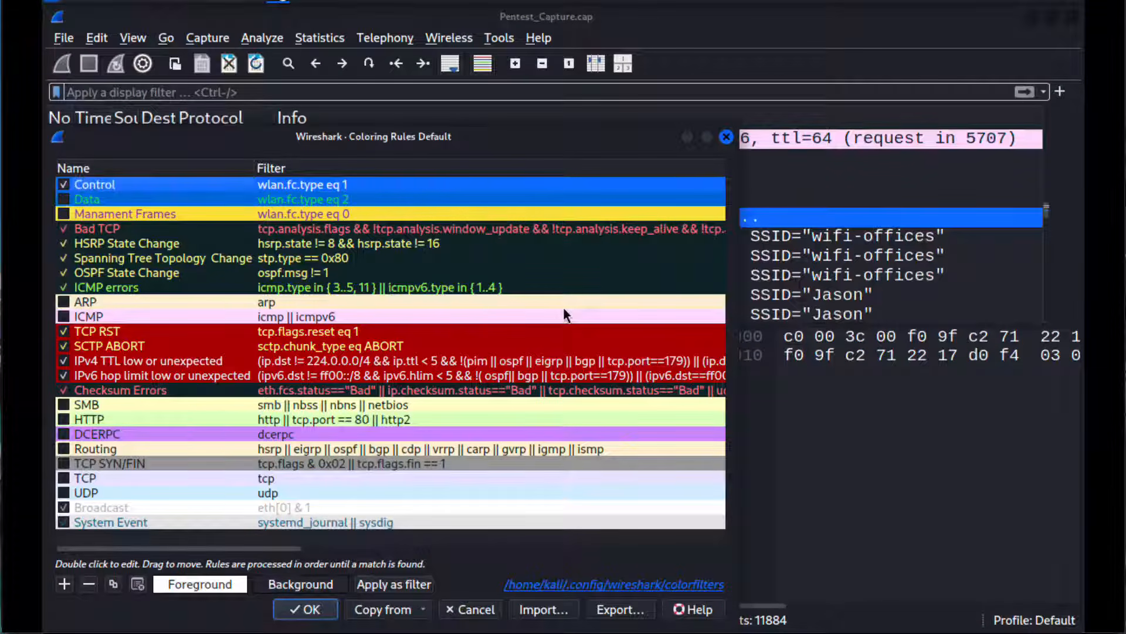
Step: Set the Control rule's foreground color to black and its background color to brown
left_click(199, 584)
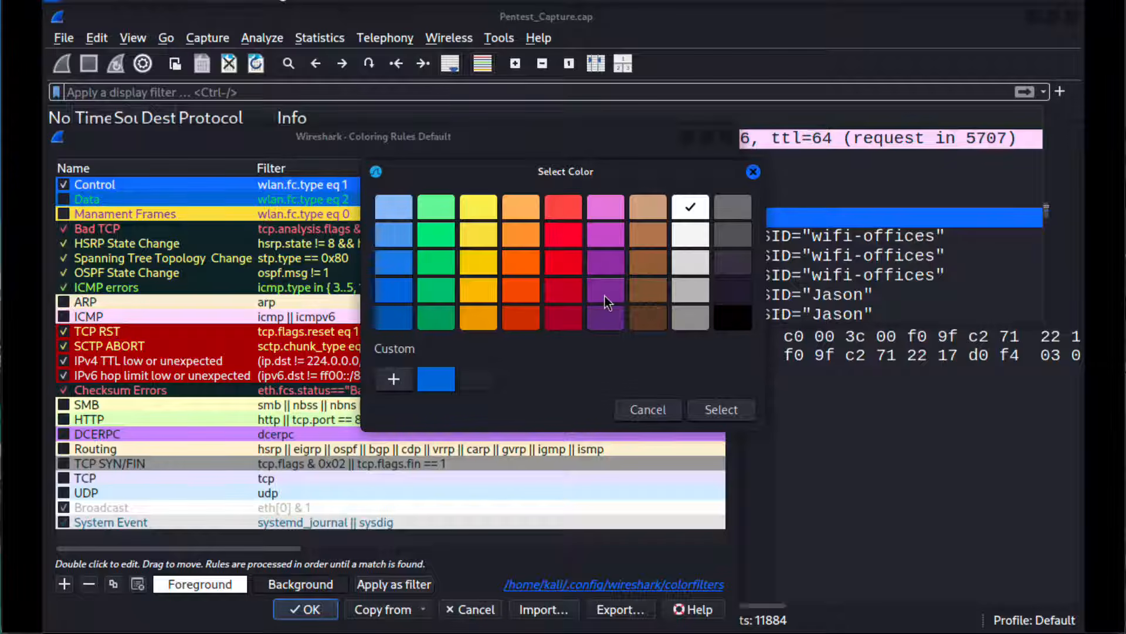
left_click(744, 317)
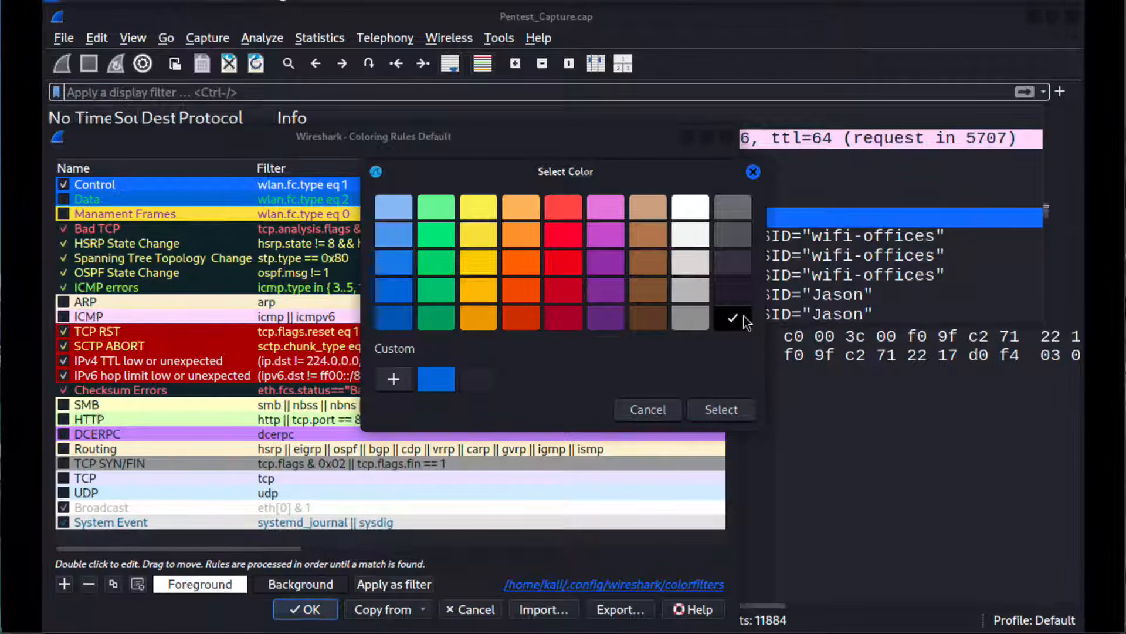
left_click(730, 414)
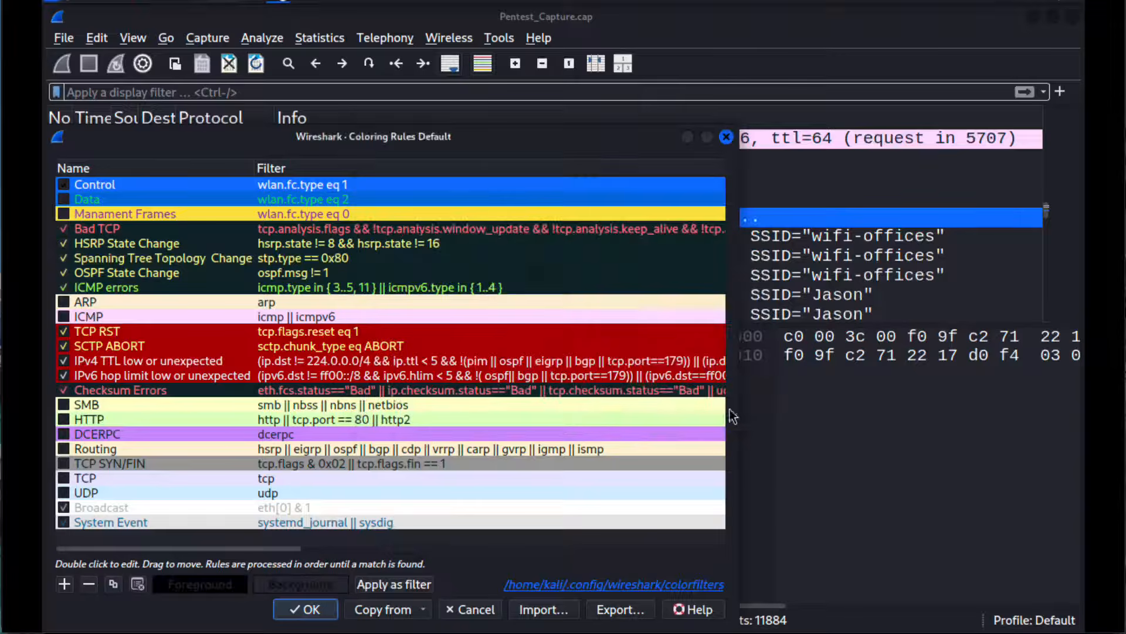
left_click(305, 584)
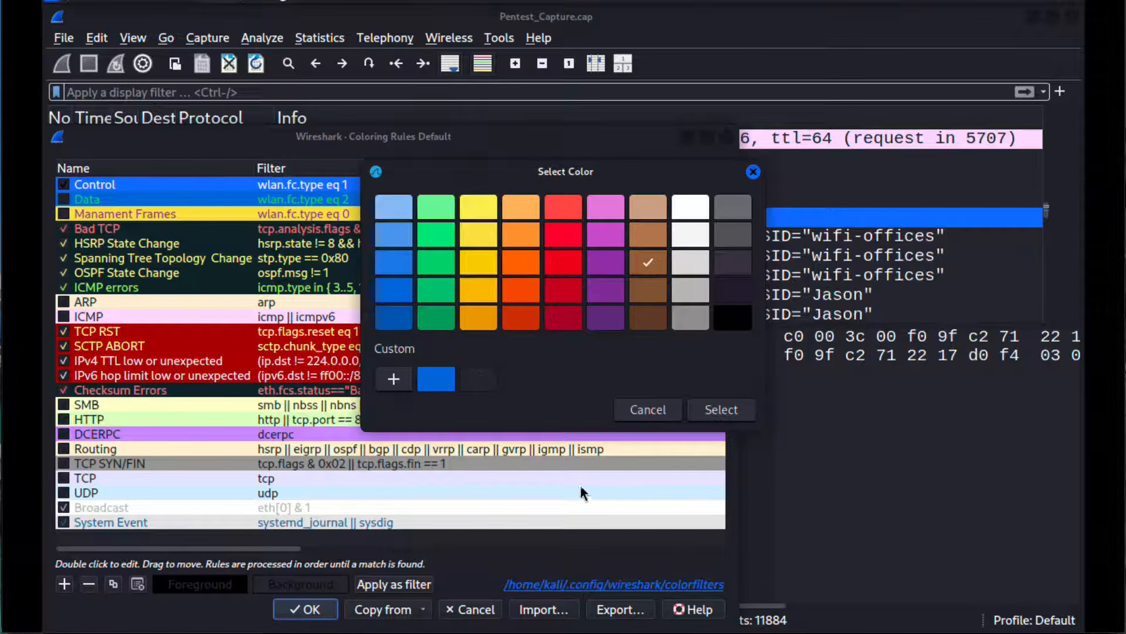
left_click(720, 409)
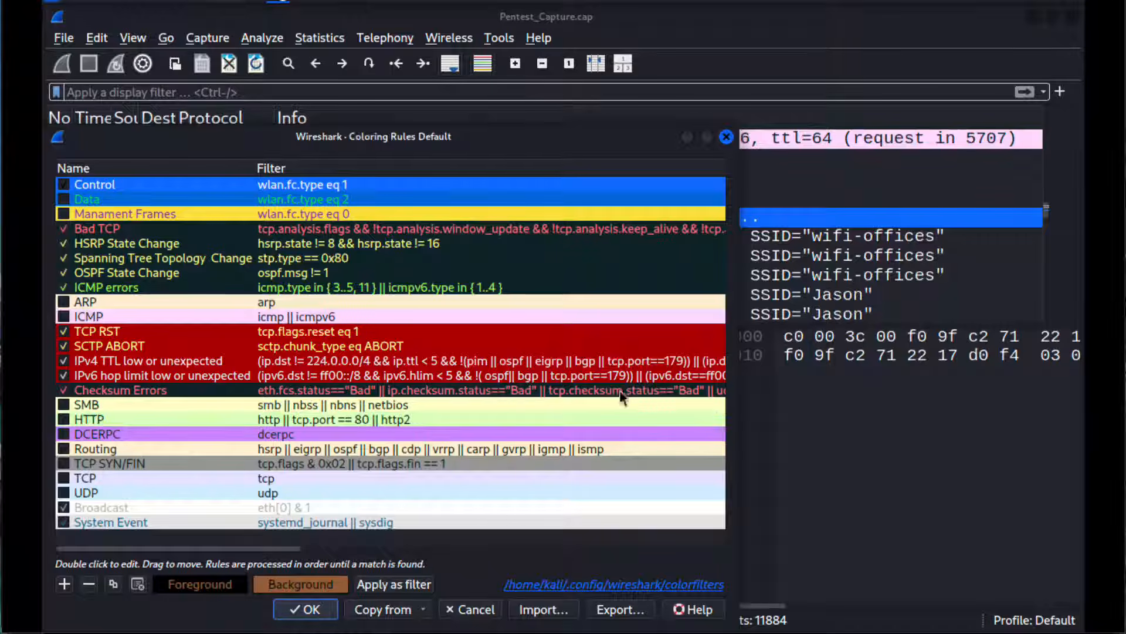
Step: Enable the Data and Manament Frames coloring rules and look through the colored packets in an enlarged packet list
left_click(63, 199)
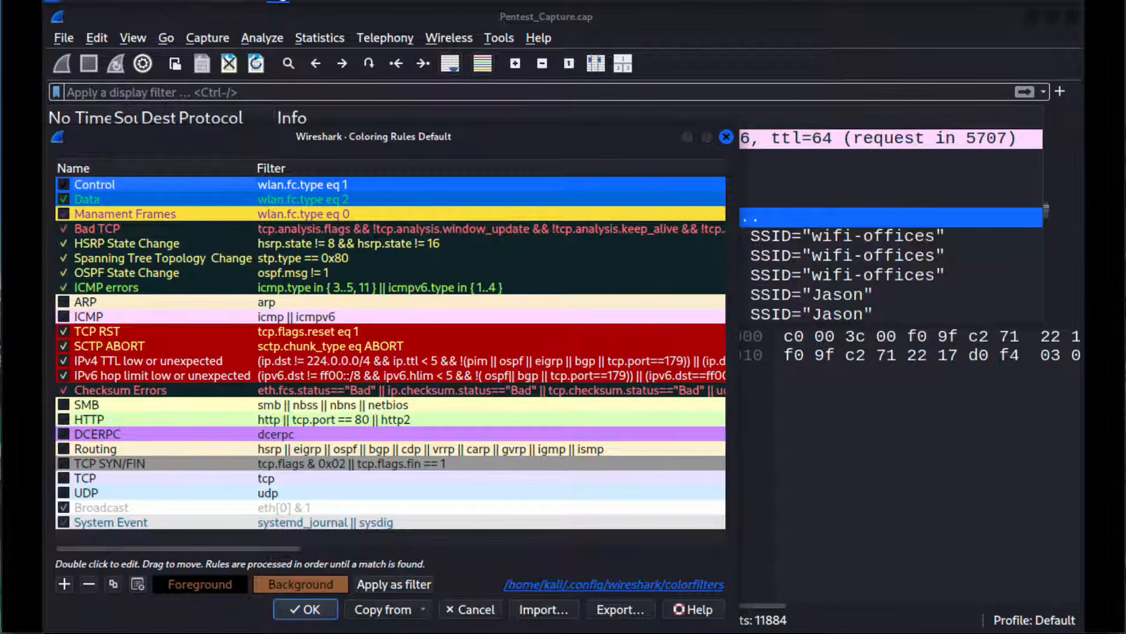
left_click(309, 609)
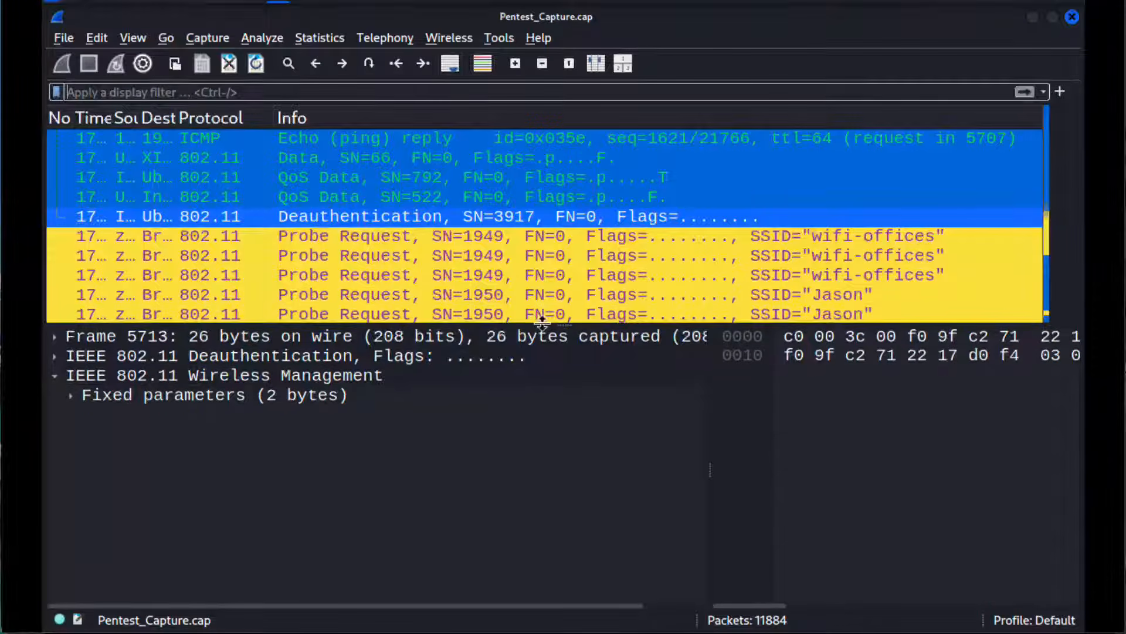
left_click_drag(541, 321, 549, 496)
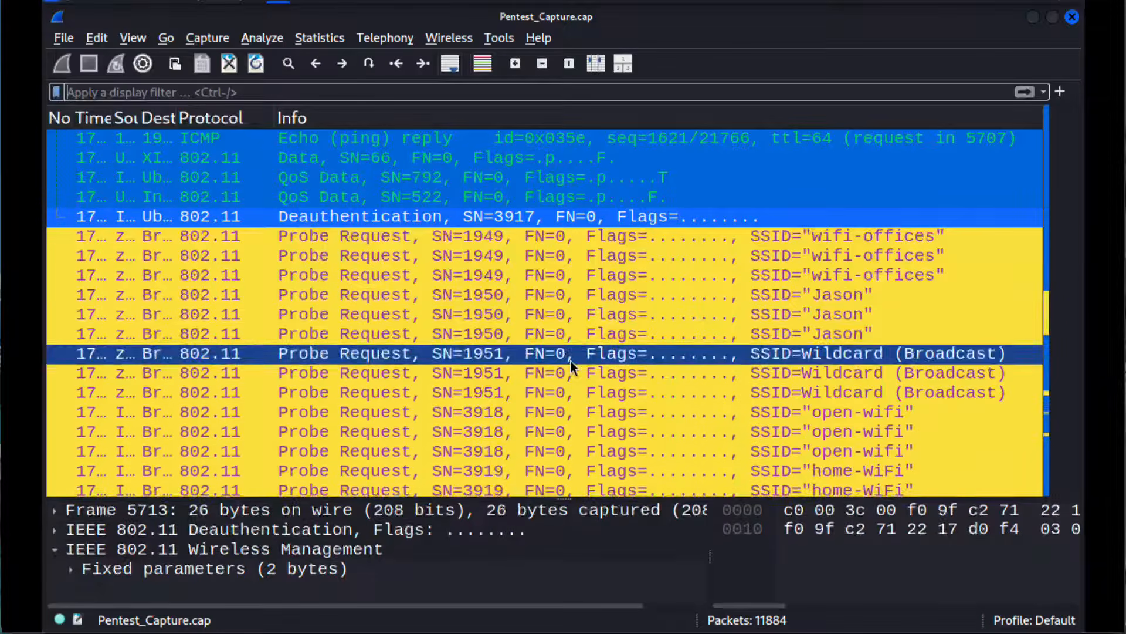
scroll(570, 360, "down", 4)
scroll(570, 360, "up", 3)
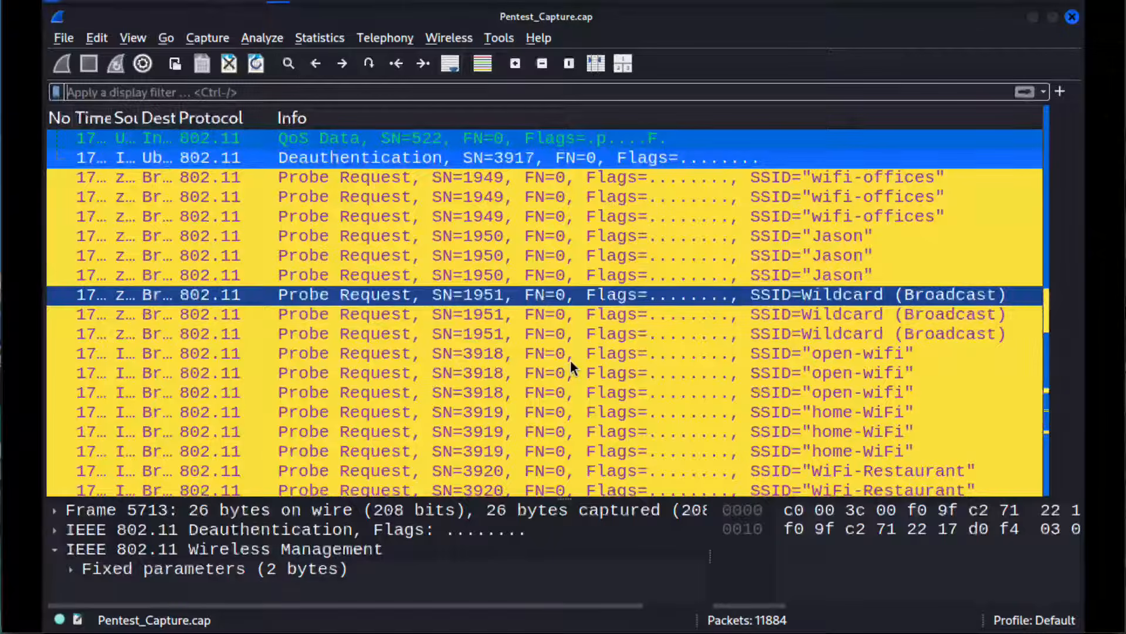
scroll(570, 360, "up", 4)
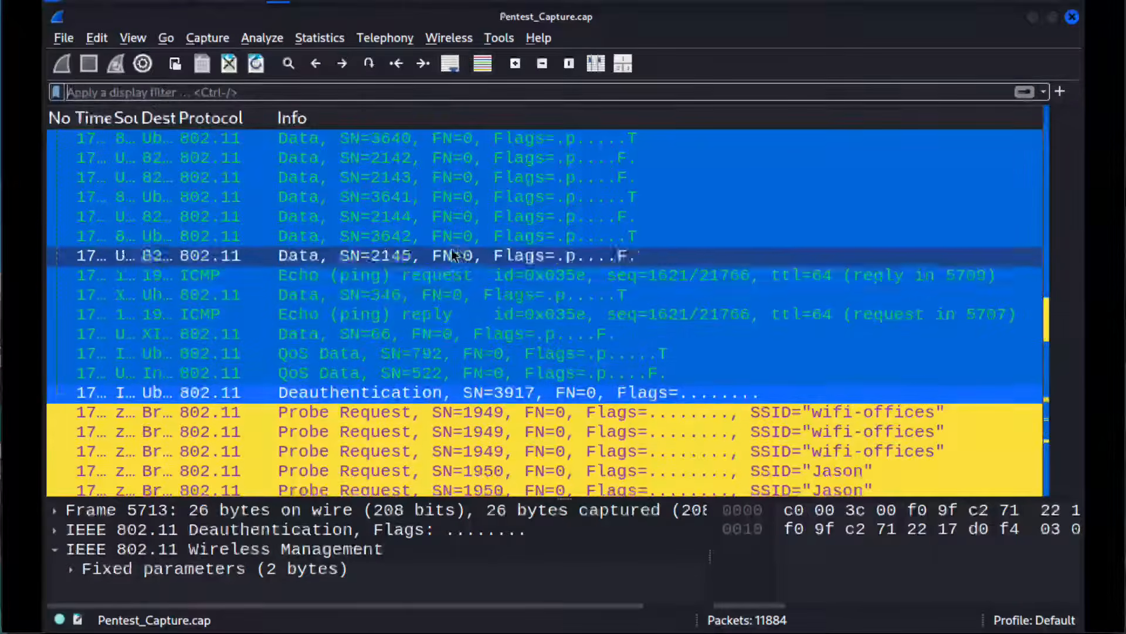
scroll(458, 228, "down", 15)
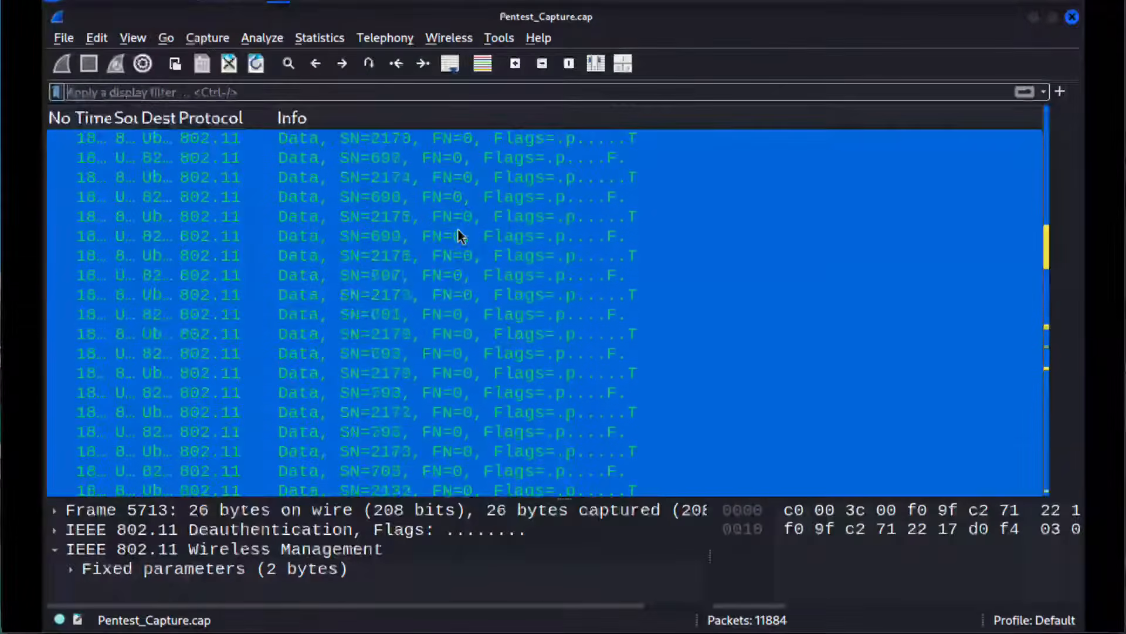
scroll(458, 234, "down", 20)
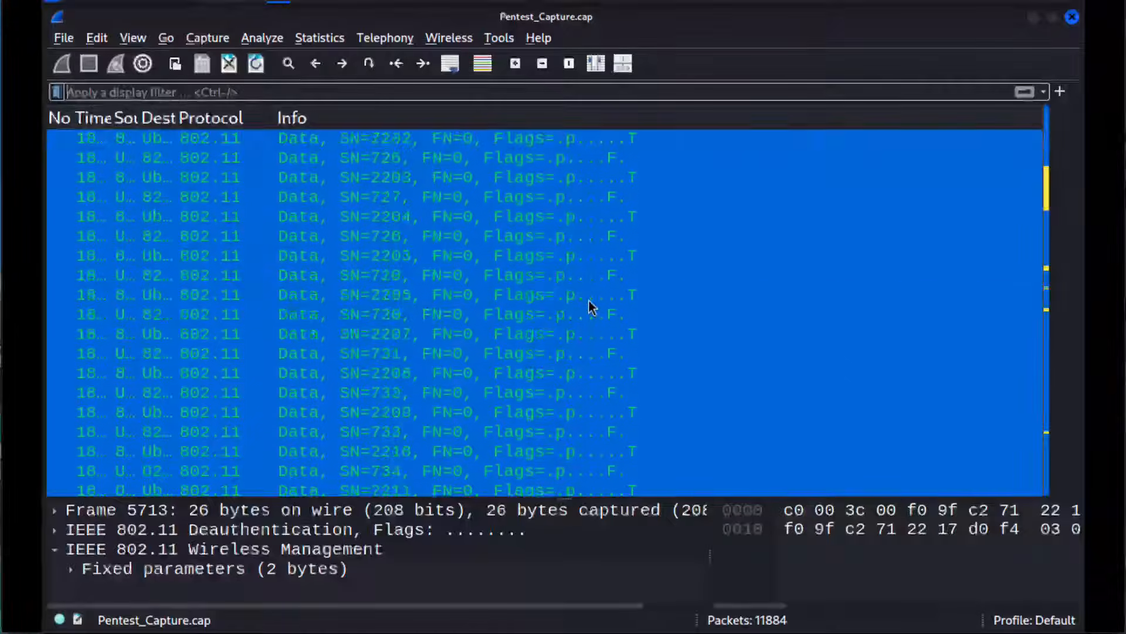
scroll(591, 302, "down", 12)
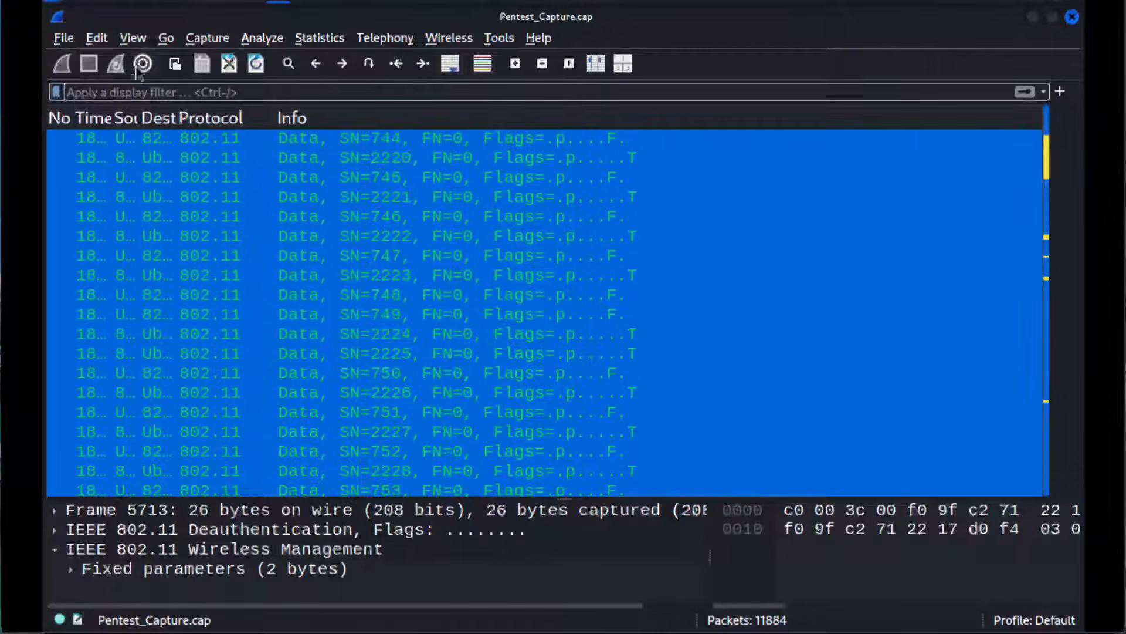
Step: Disable the Data and Manament Frames coloring rules of the Default profile and apply the change
left_click(97, 38)
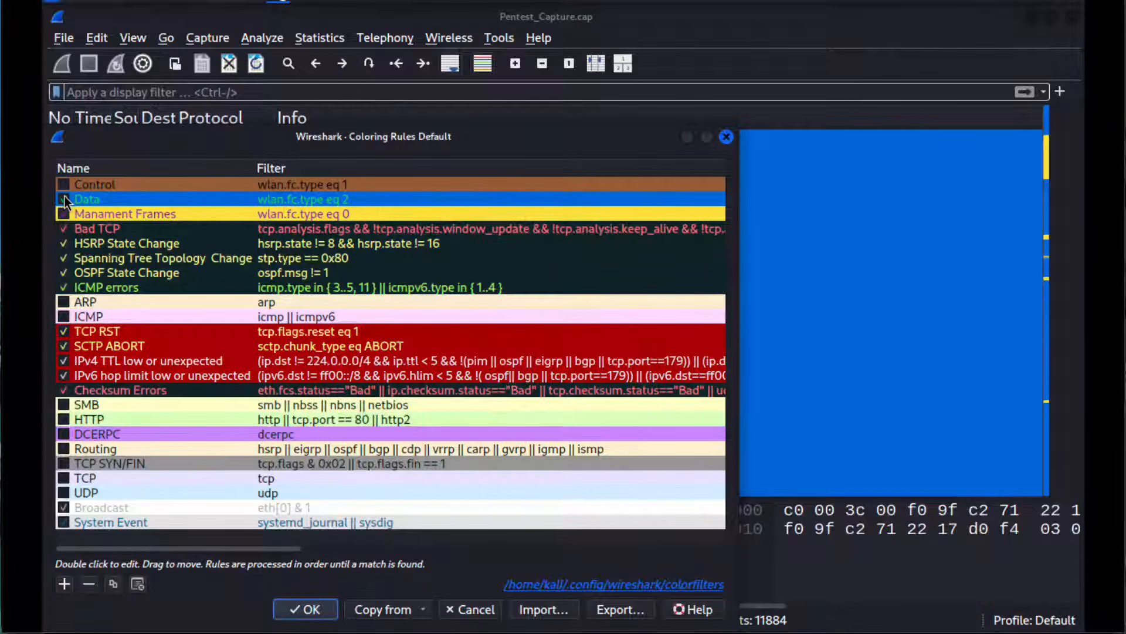
left_click(65, 201)
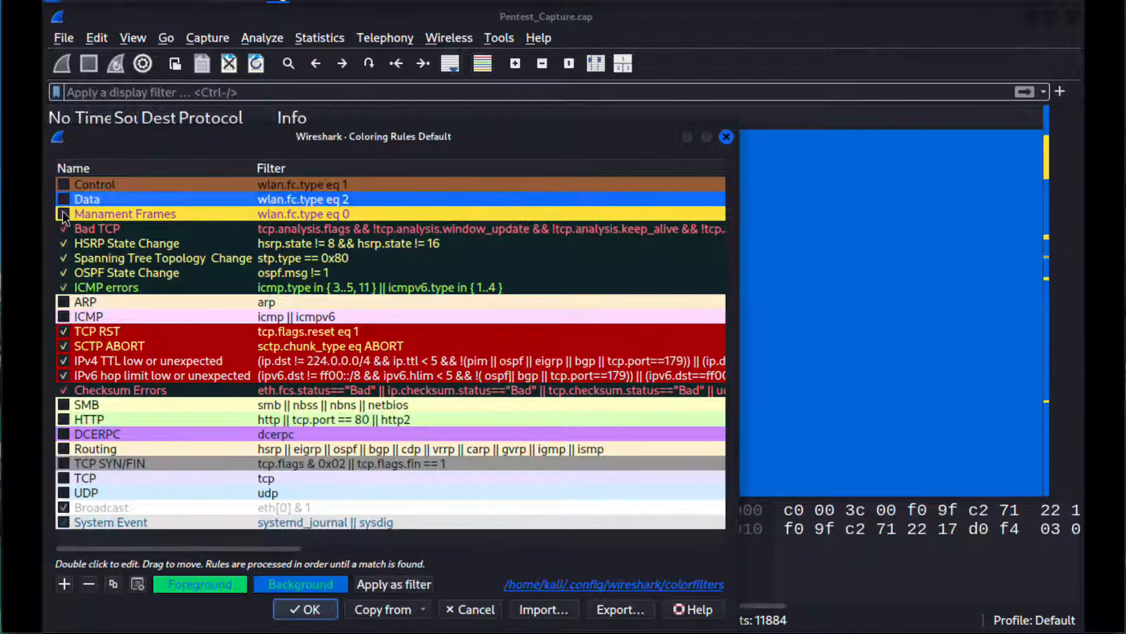
left_click(306, 609)
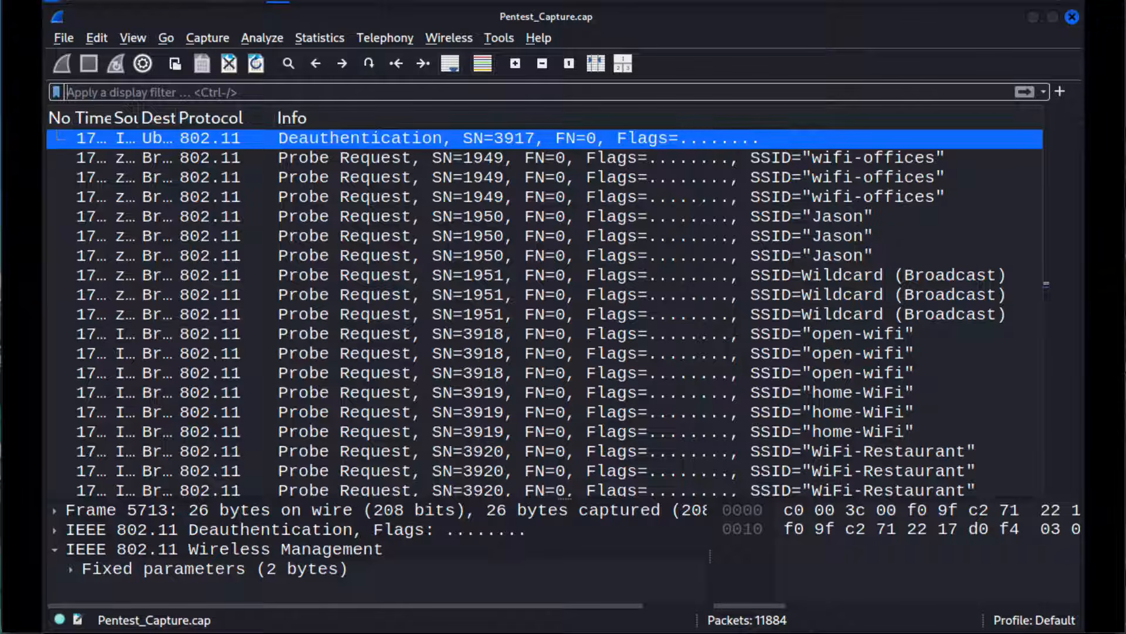
Step: Switch to the WLAN Pros Master profile and look through the packet list with its columns and colors
left_click(1021, 626)
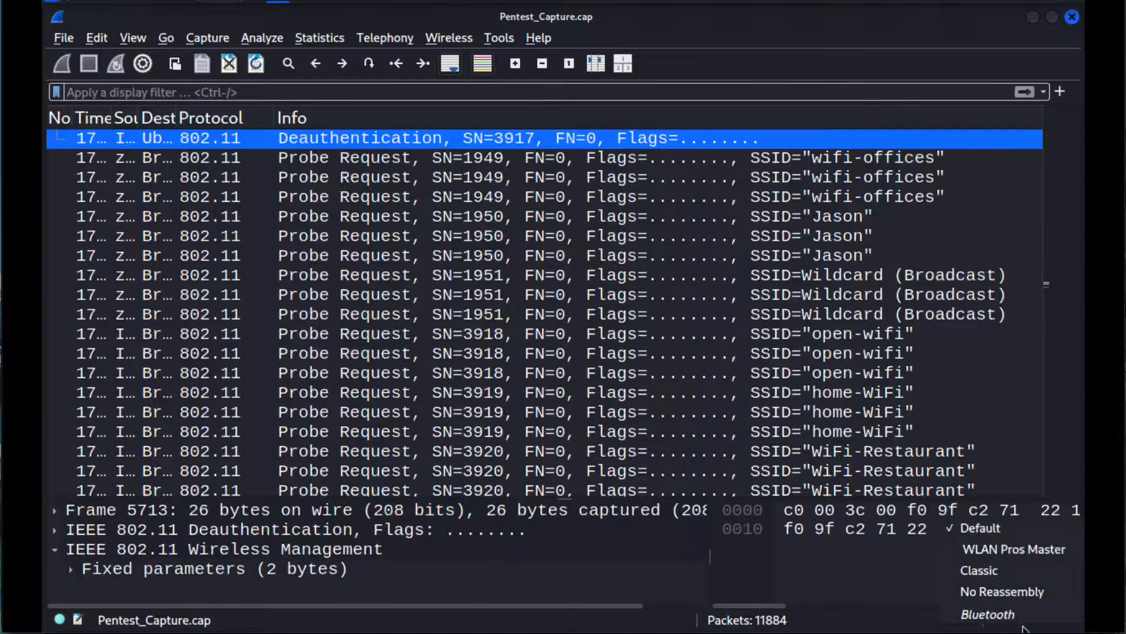
left_click(1013, 550)
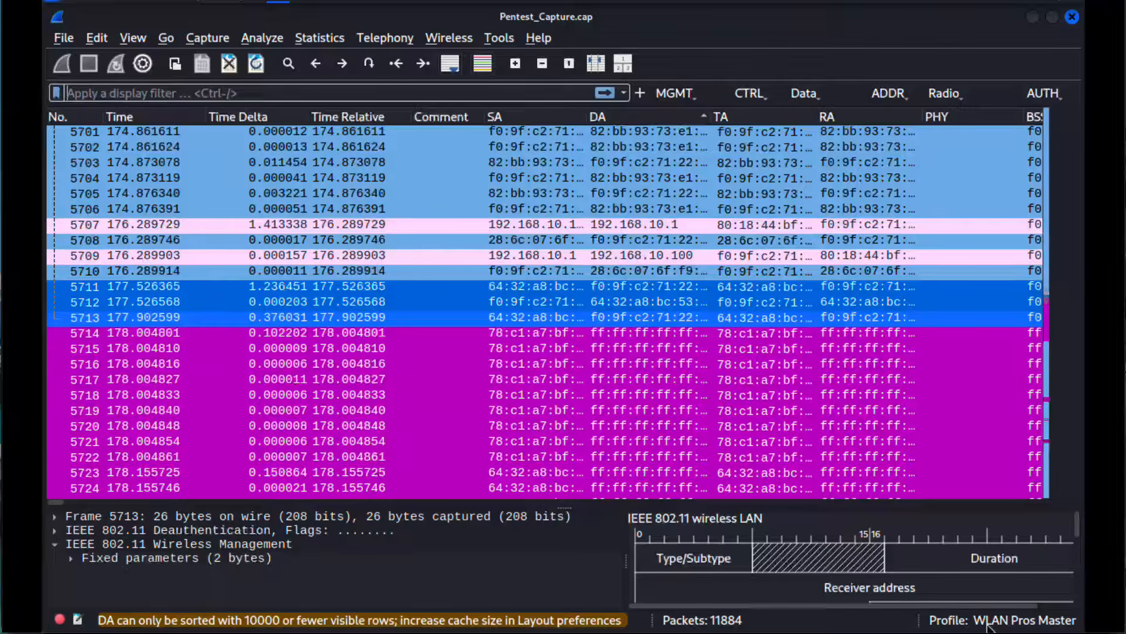
scroll(617, 355, "down", 20)
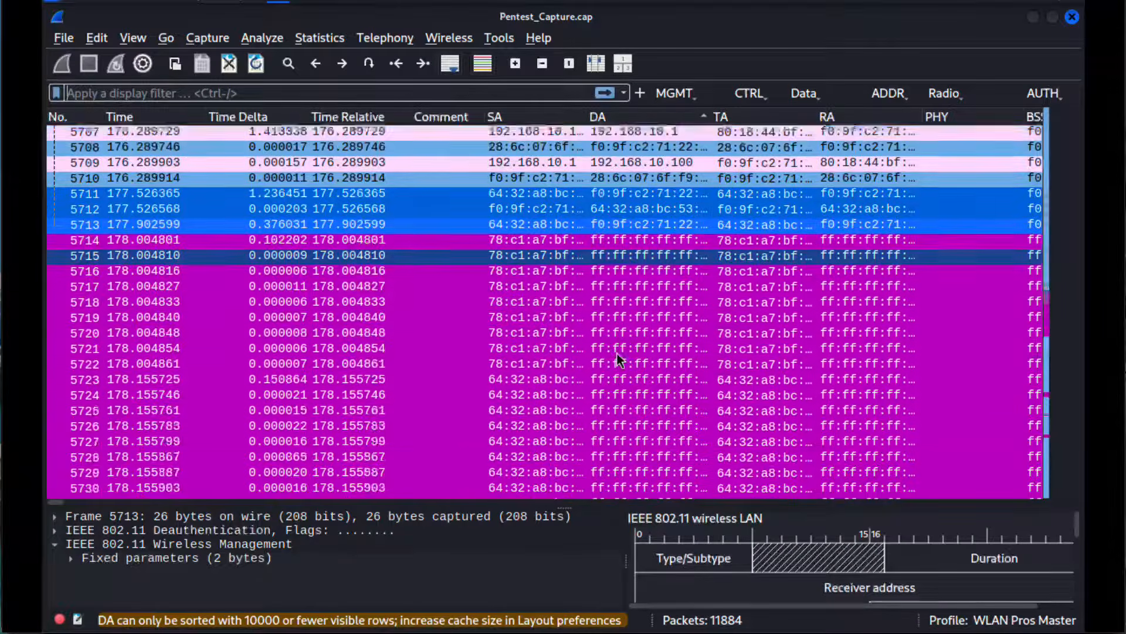
scroll(617, 353, "up", 20)
scroll(617, 353, "right", 15)
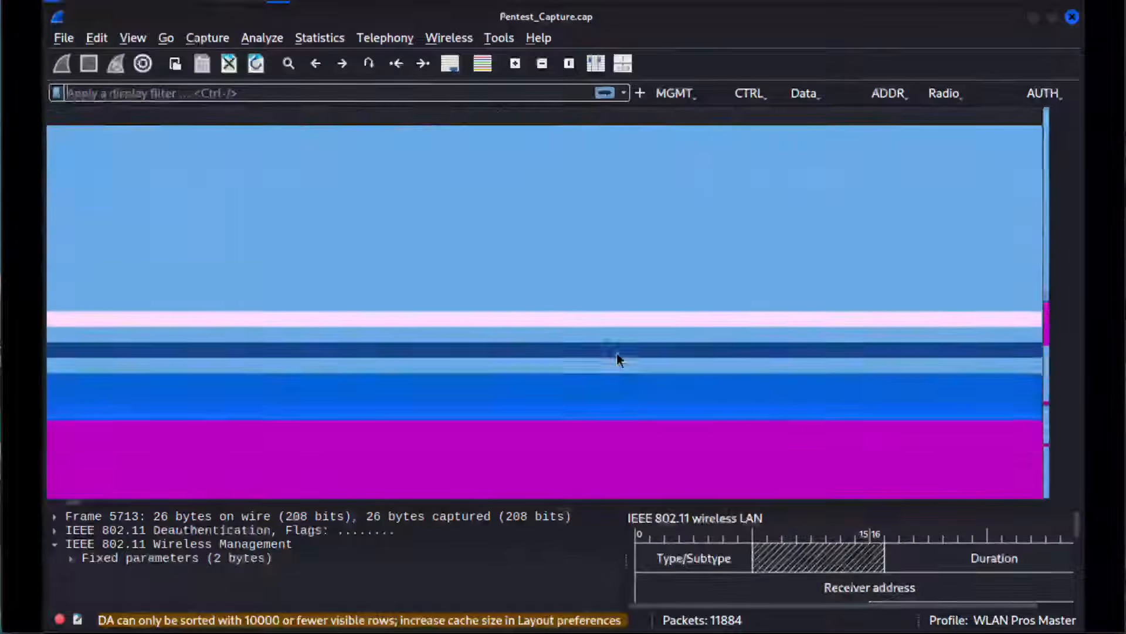
scroll(617, 353, "left", 15)
scroll(617, 355, "up", 20)
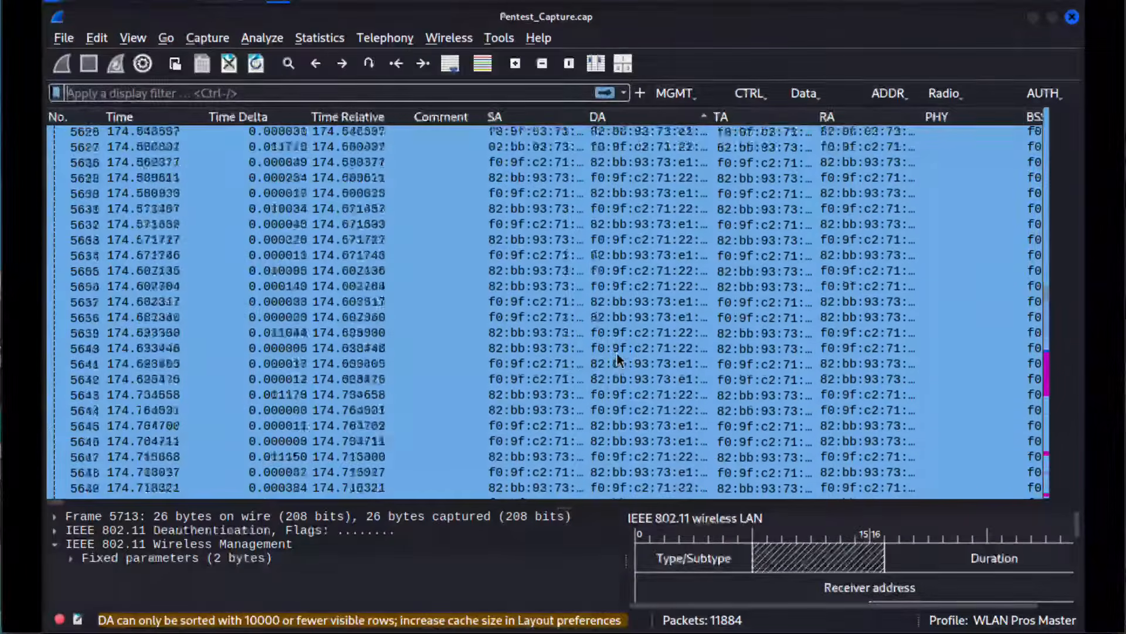
scroll(617, 357, "down", 20)
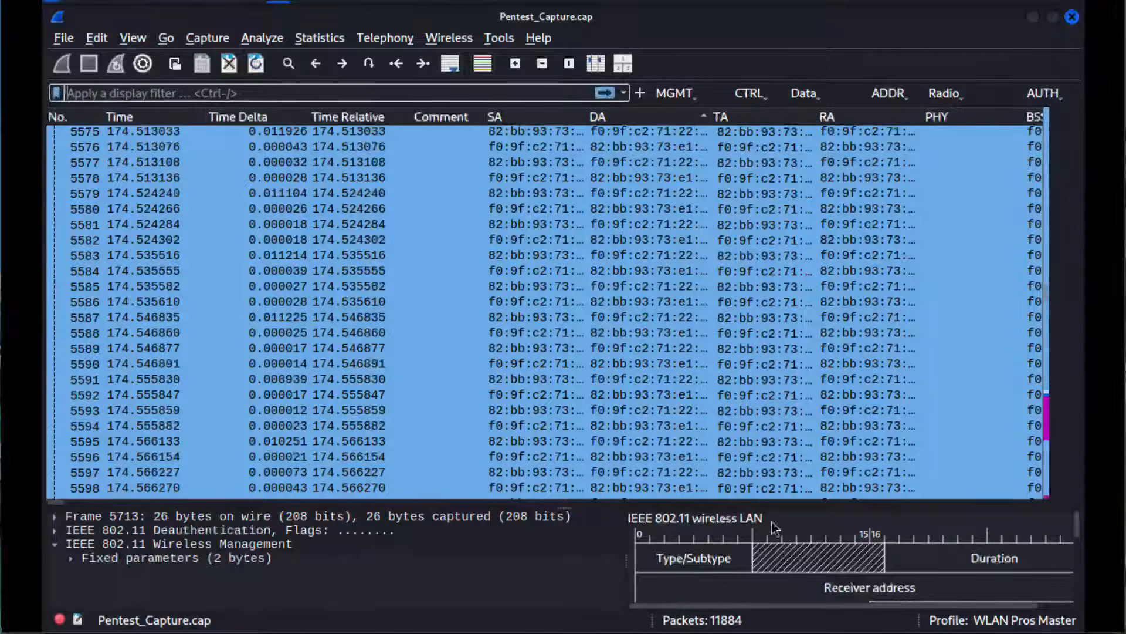
Step: Enlarge the packet details and inspect the Type/Subtype, Transmitter address and BSS Id fields in the deauthentication frame's packet diagram
left_click_drag(762, 505, 792, 259)
left_click(695, 350)
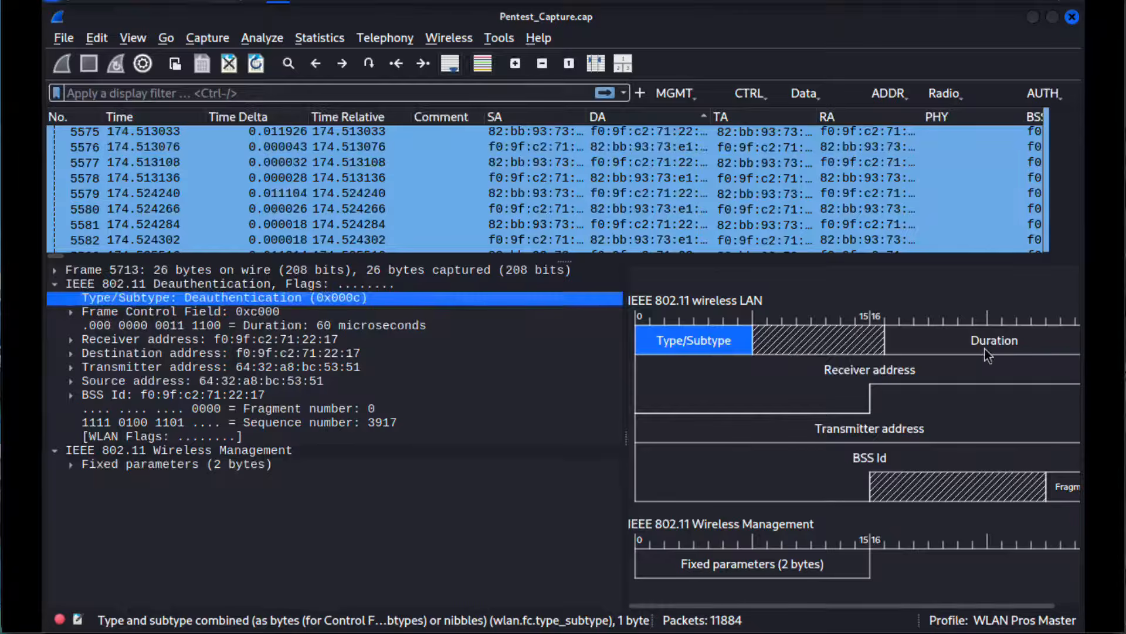
left_click(855, 387)
left_click(901, 410)
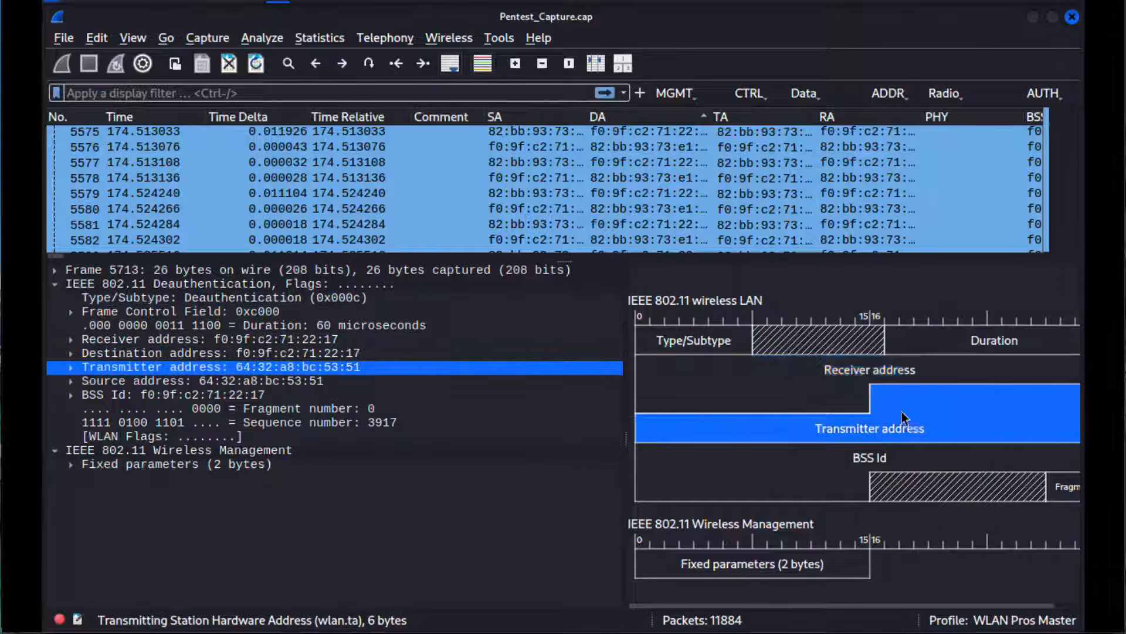
left_click(852, 461)
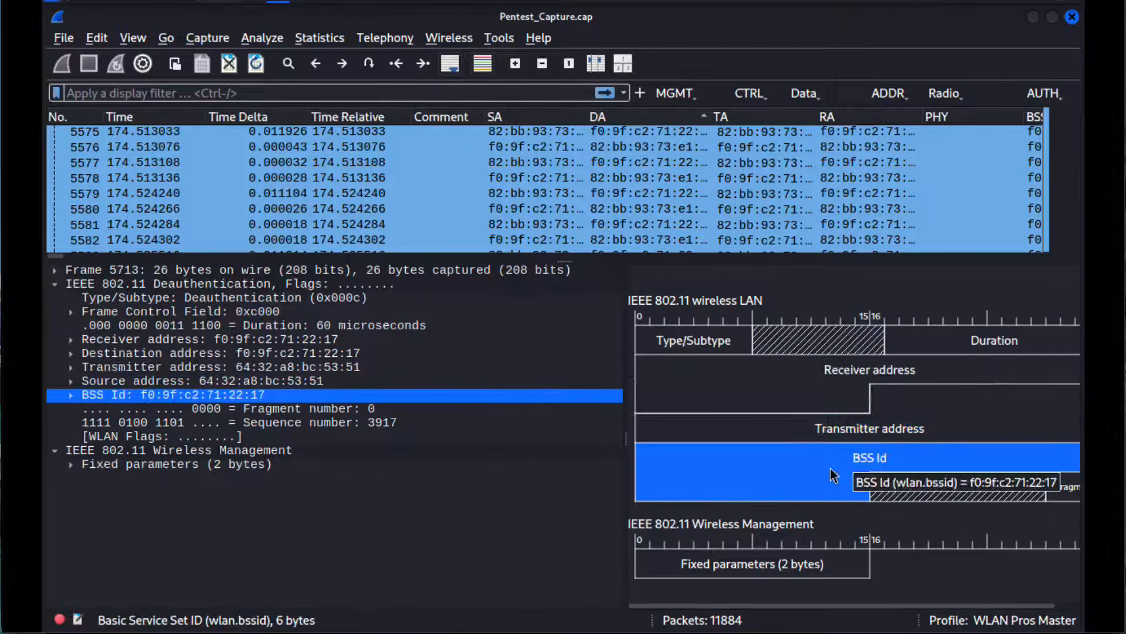
left_click(259, 399)
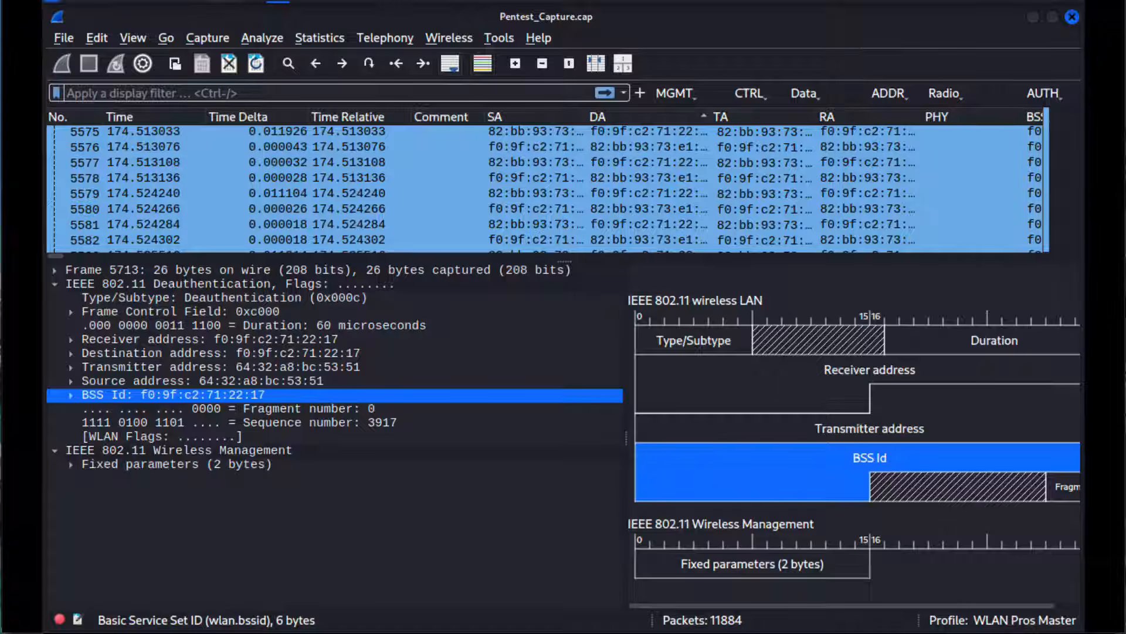
Step: View the profile import options and the list of available profiles without changing the current profile
right_click(984, 624)
mouse_move(1005, 564)
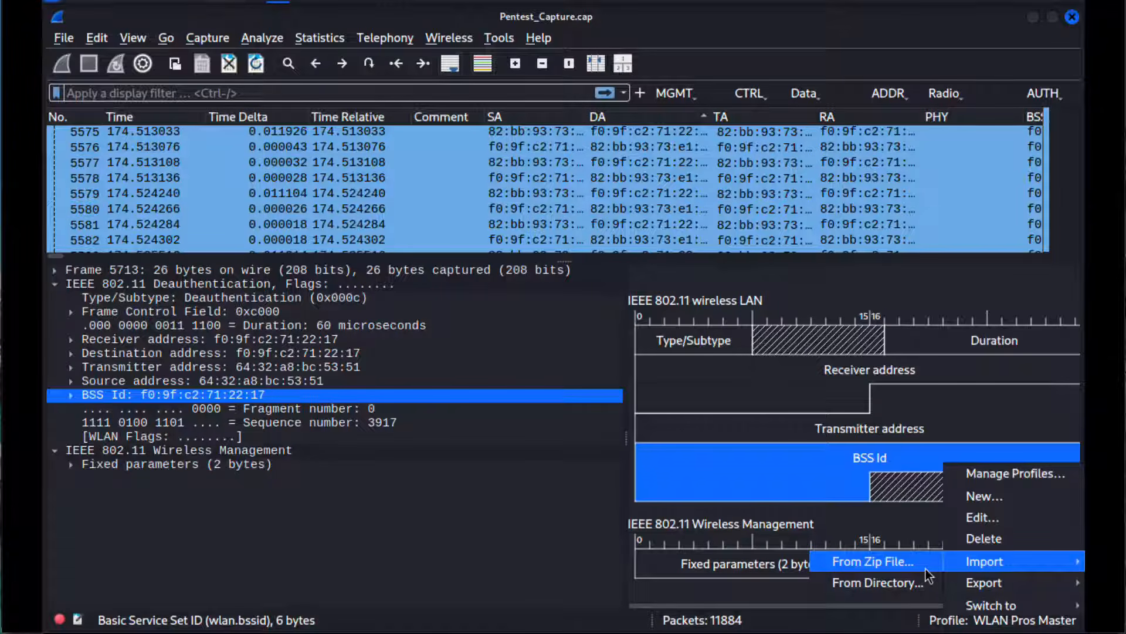
left_click(972, 359)
left_click(982, 619)
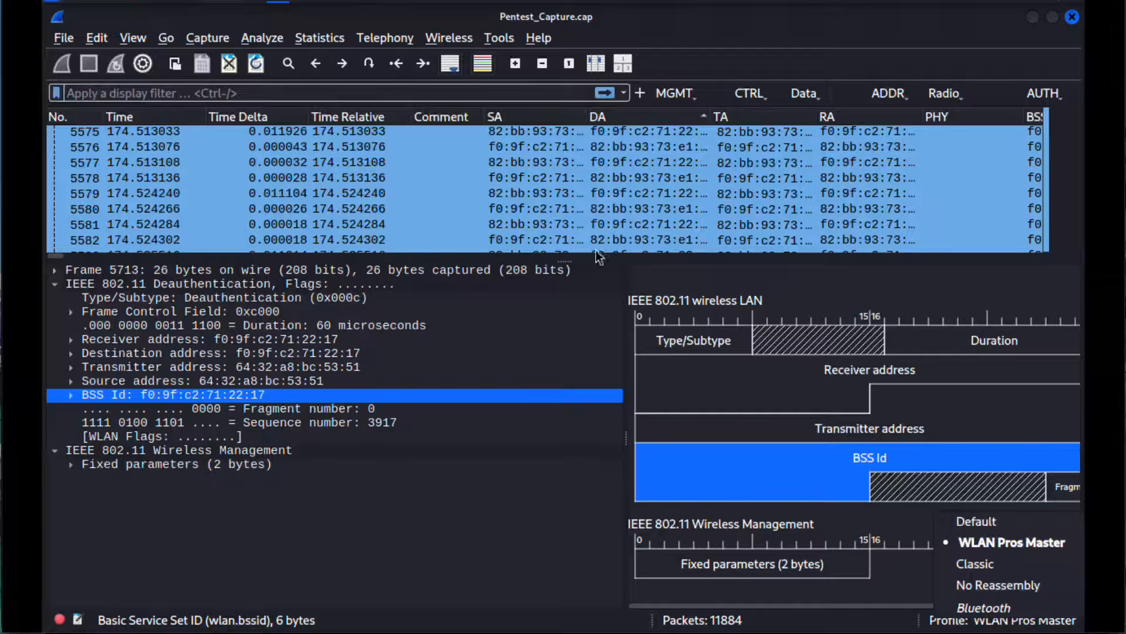
left_click(565, 260)
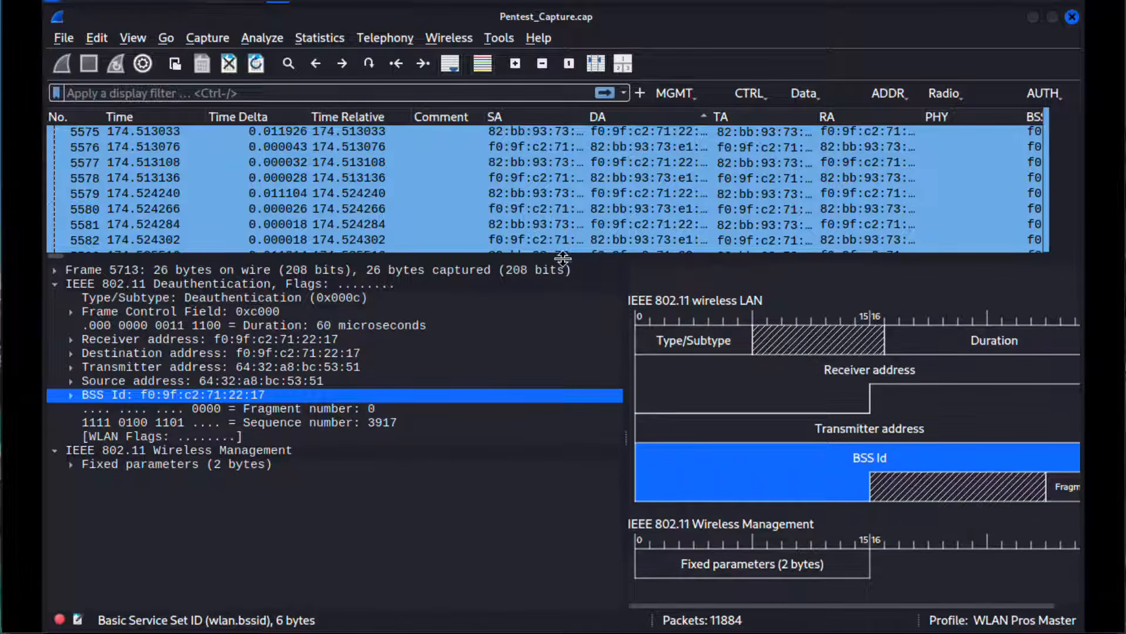
Step: Enlarge the packet list, open the WLAN Traffic statistics and sort the networks by data packets in descending order
left_click_drag(563, 258, 563, 422)
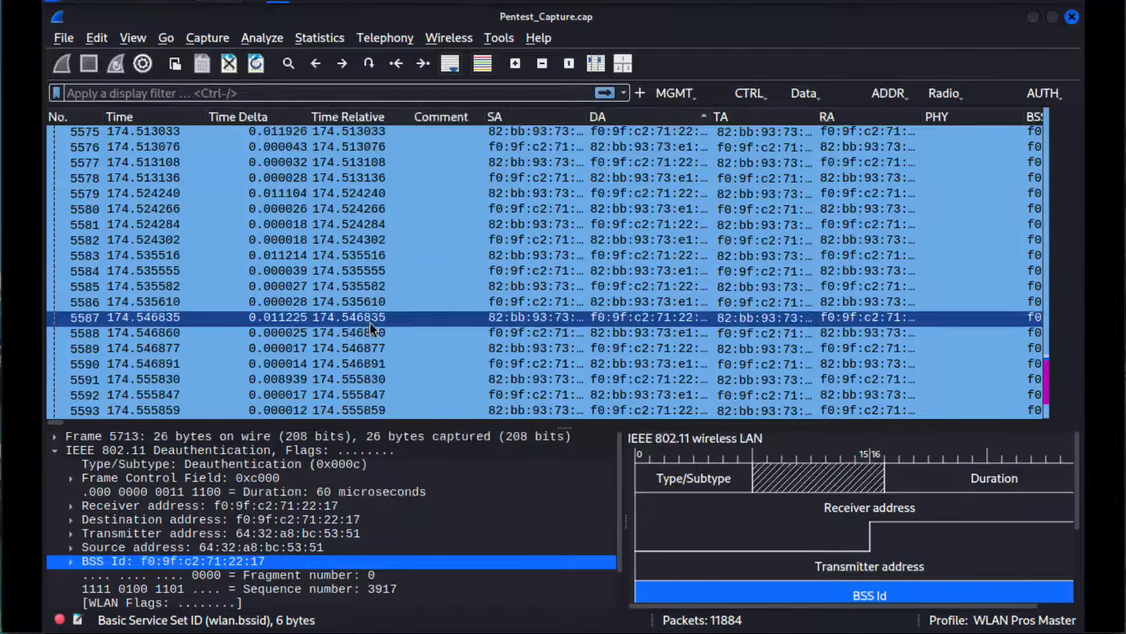
left_click(449, 37)
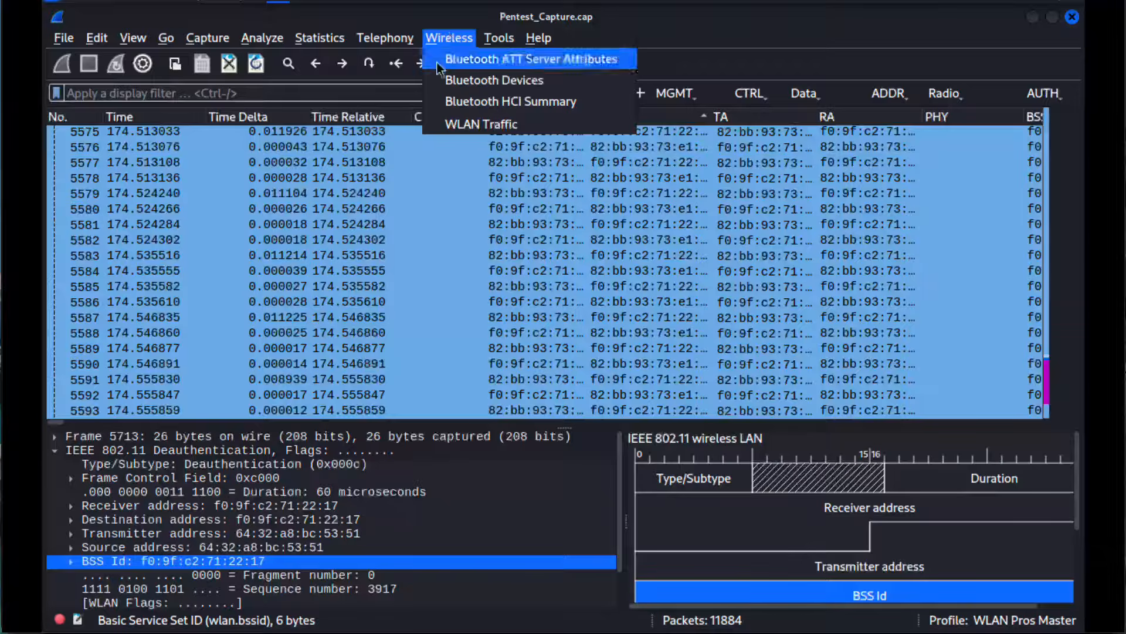
left_click(467, 118)
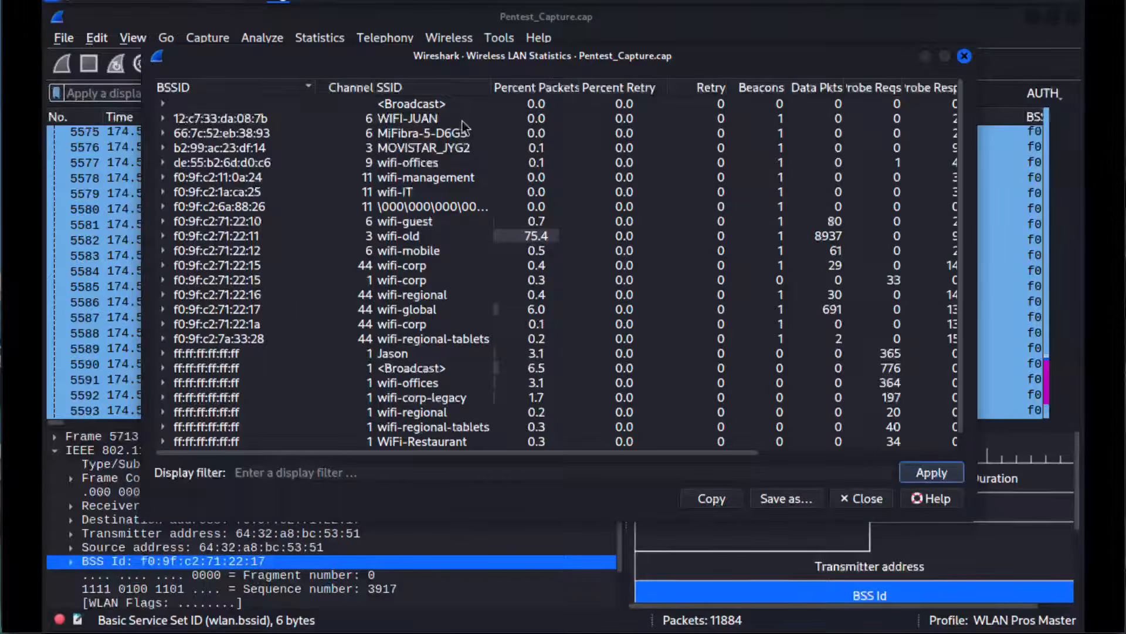
left_click(811, 88)
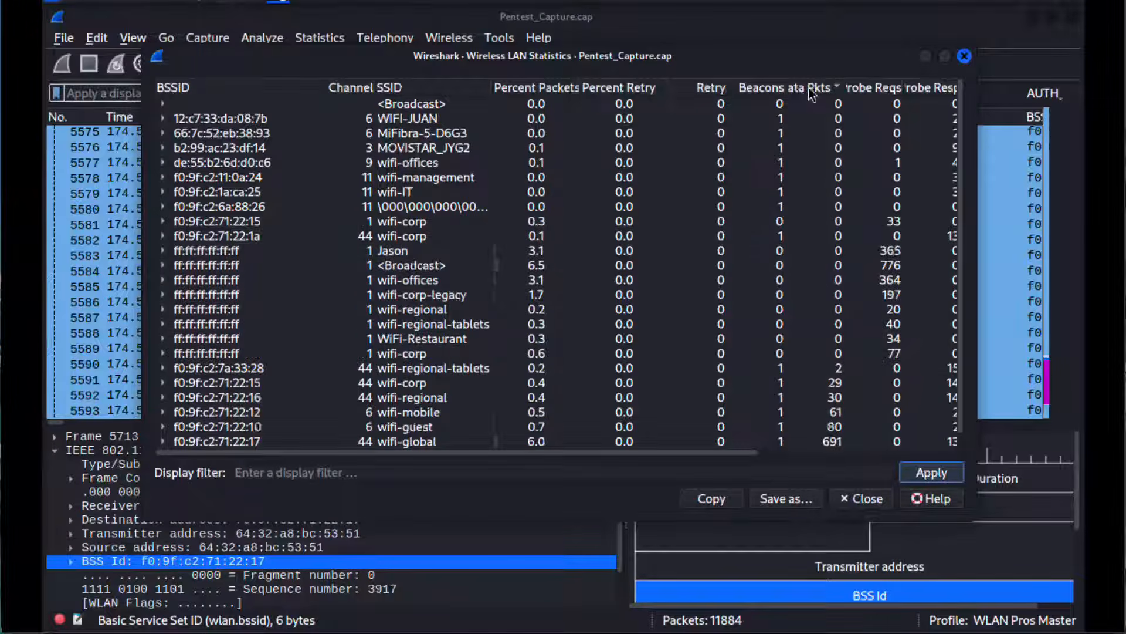
left_click(811, 89)
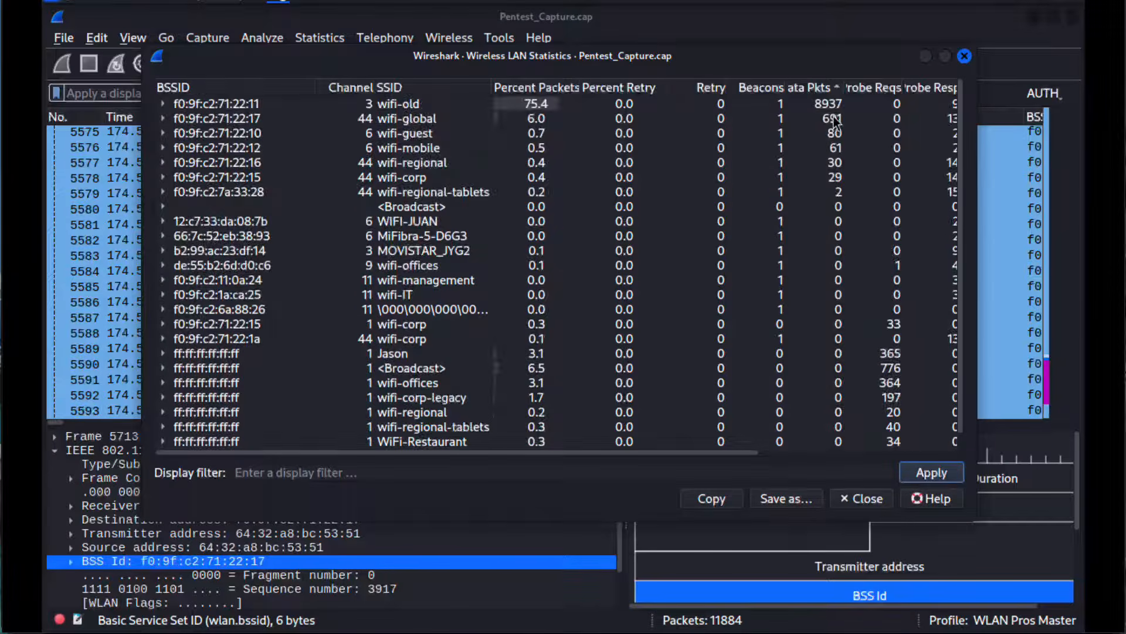
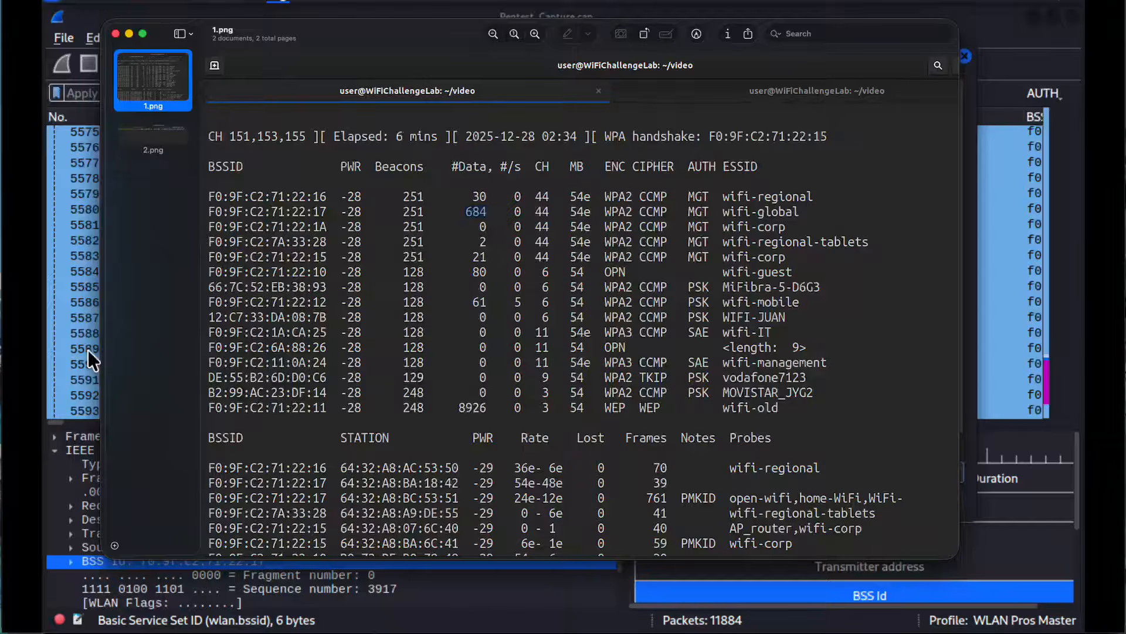
Step: Return to the Wireless LAN Statistics, inspect the wifi-global and wifi-guest network rows, and close the statistics
left_click(88, 351)
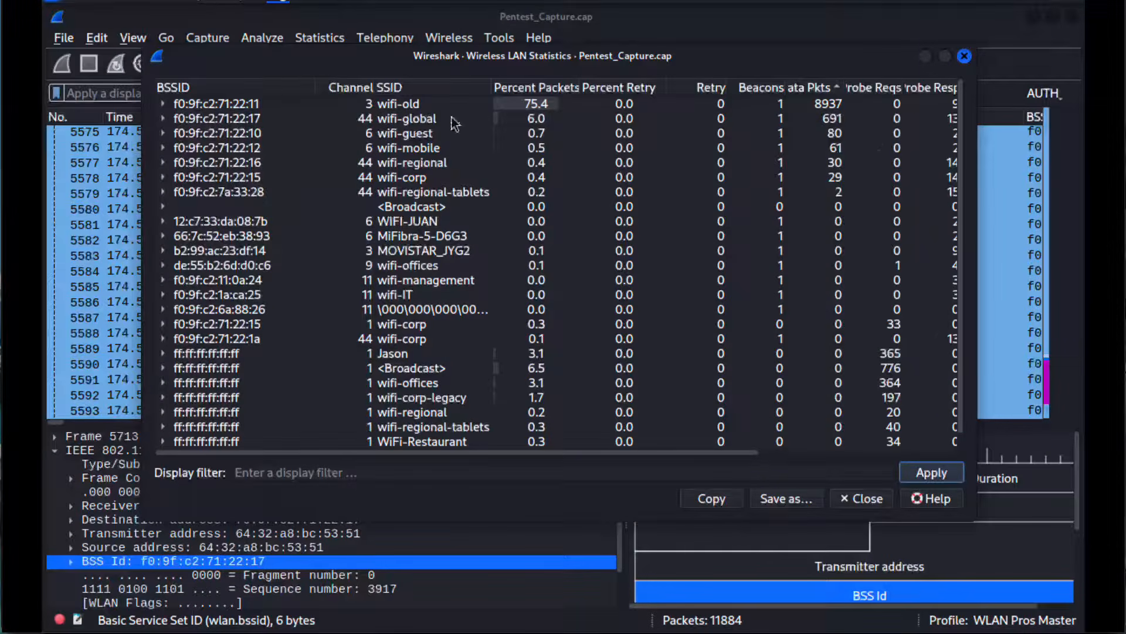
left_click(833, 119)
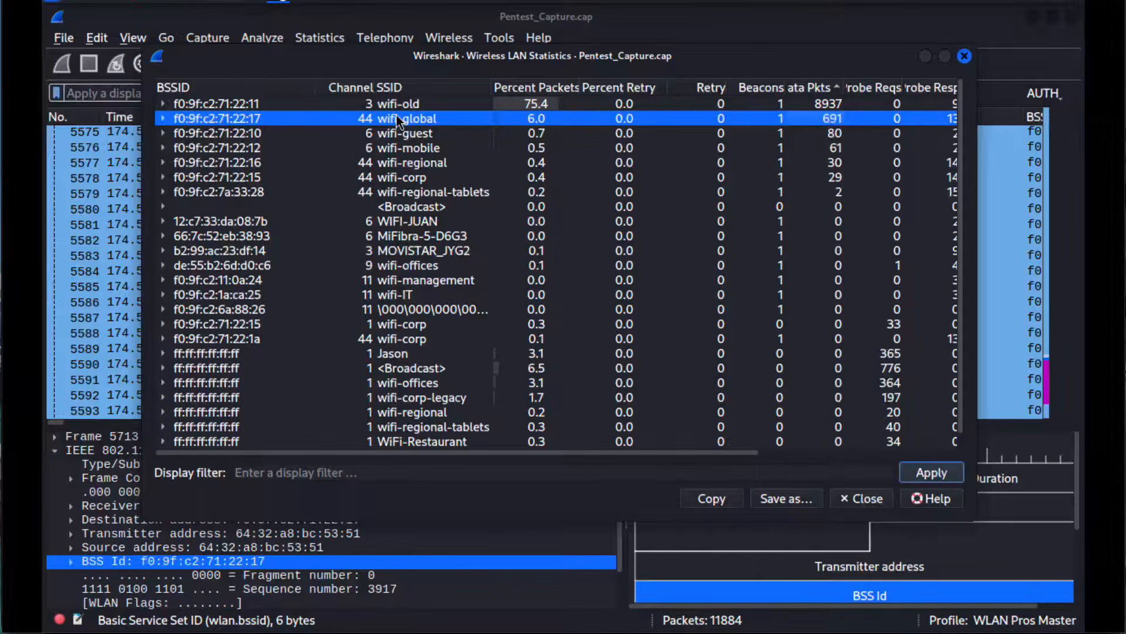
left_click(386, 130)
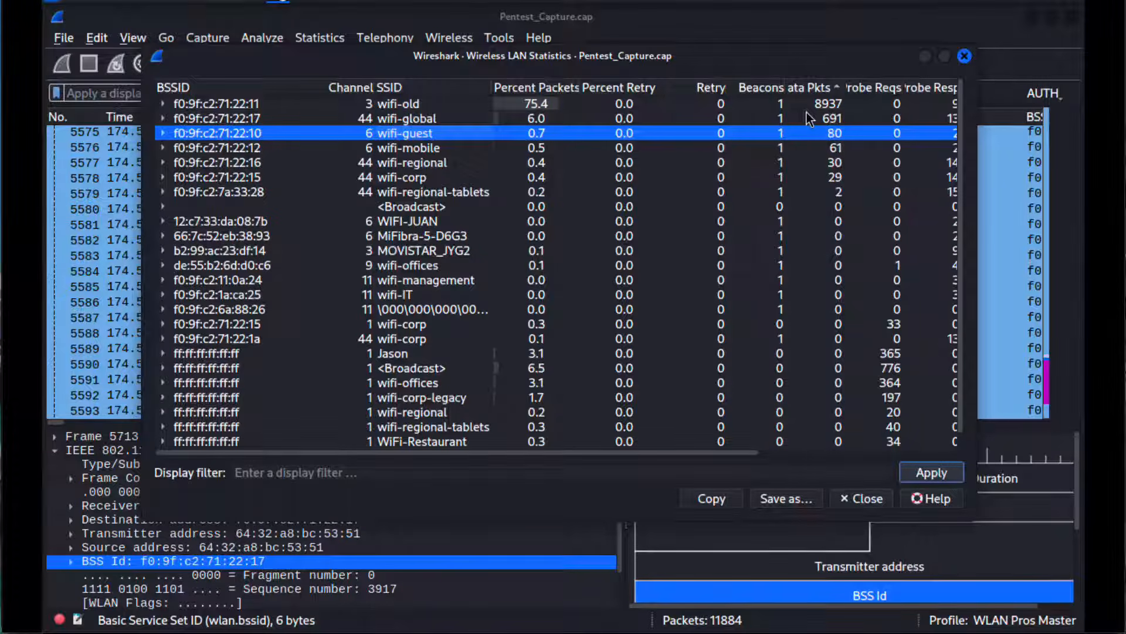
left_click(962, 56)
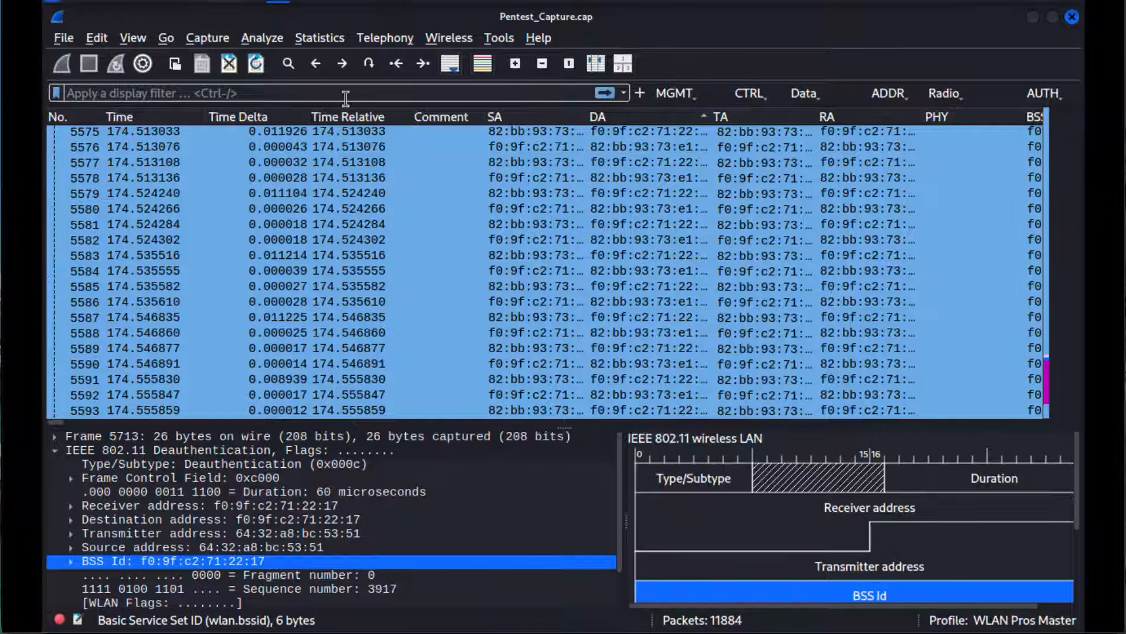